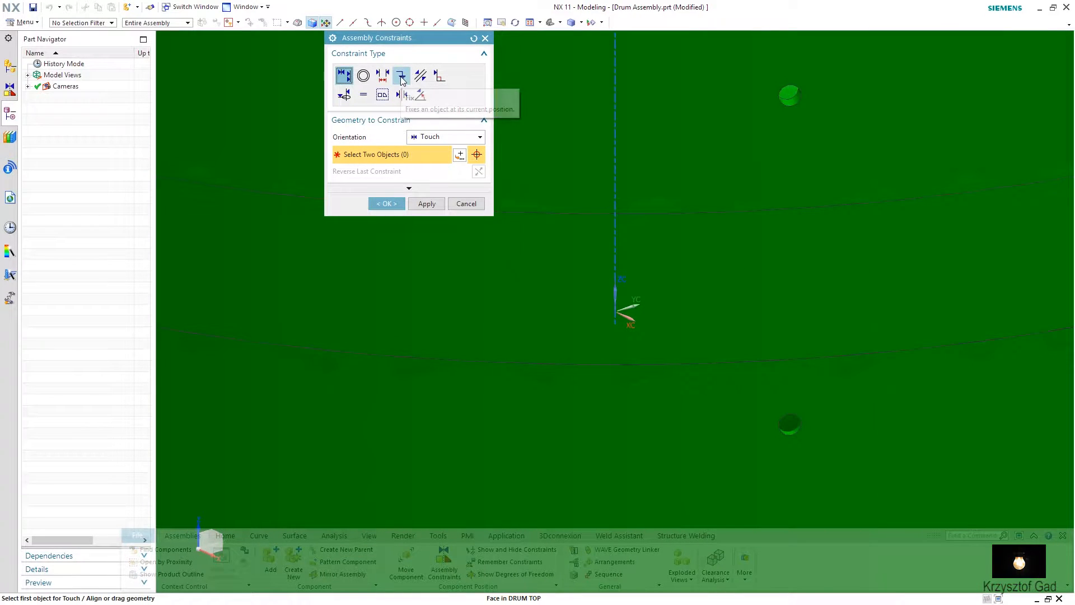
Step: Add a Fix constraint to the Drum Lower component to lock it at its current position
click(402, 76)
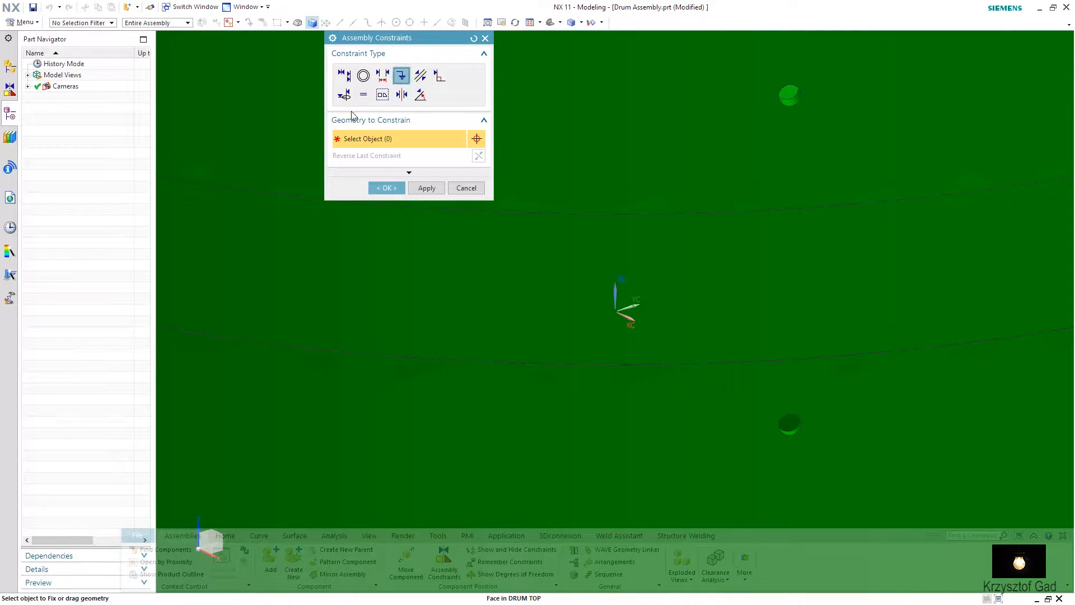
click(12, 68)
key(ctrl+f)
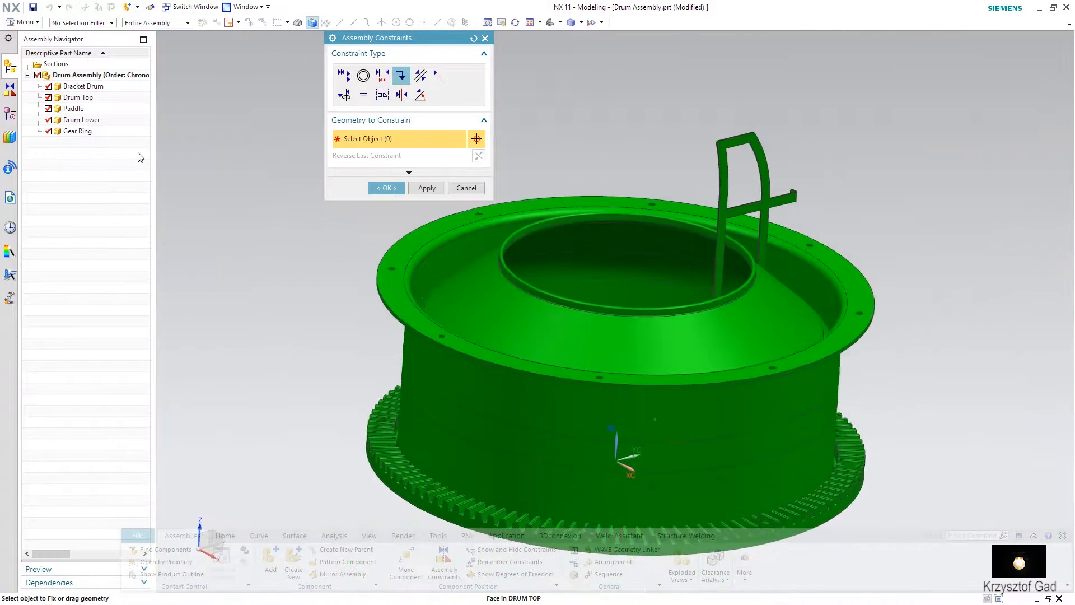
scroll(367, 278, up, 2)
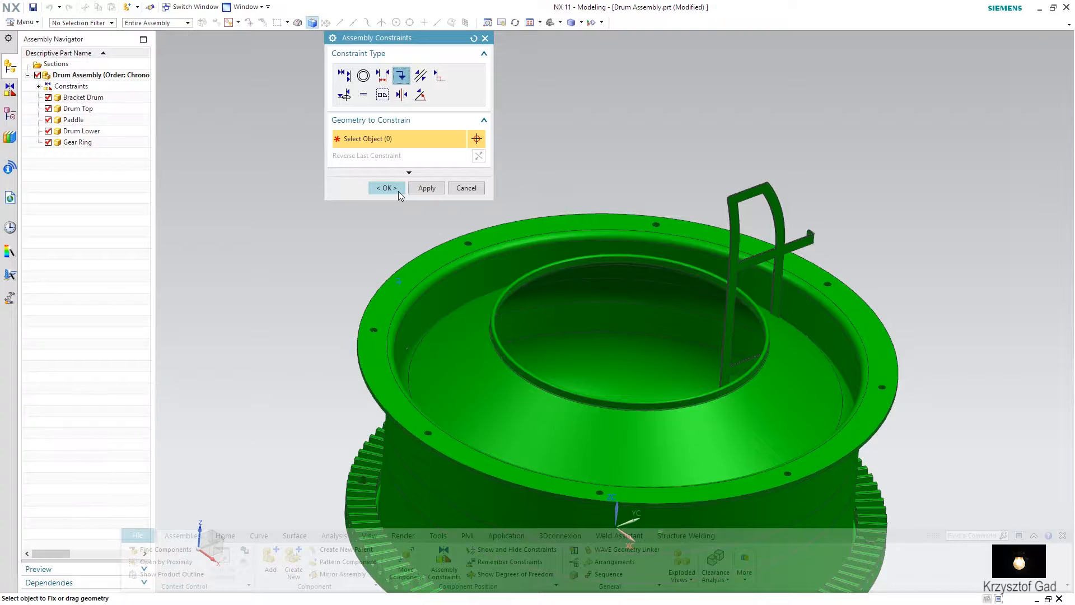
click(399, 190)
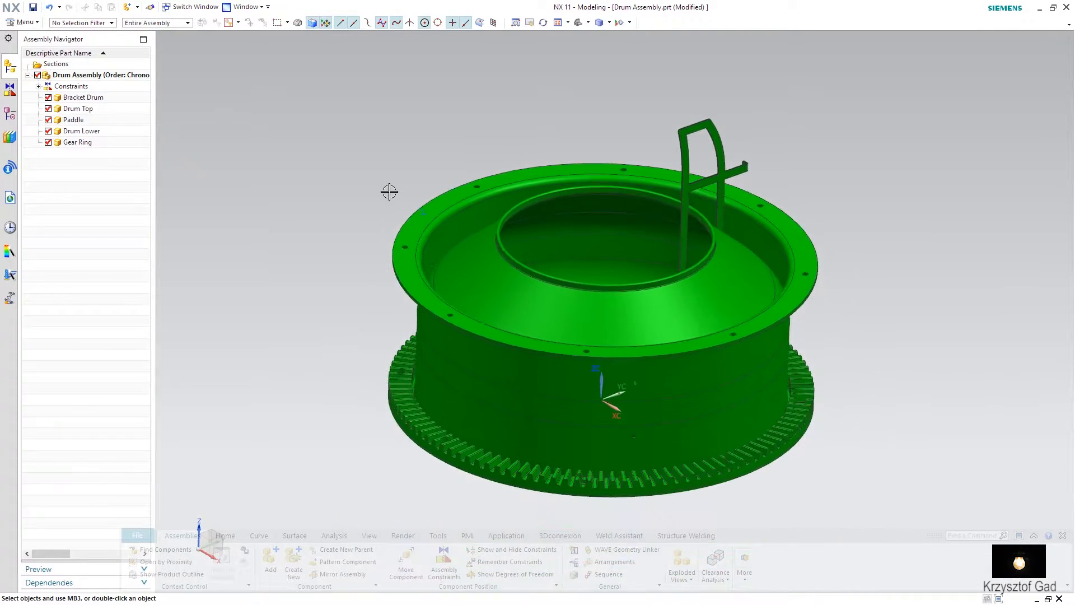
Step: Raise the scene ambient light intensity in the Basic Lights settings to brighten the model
click(20, 23)
mouse_move(27, 67)
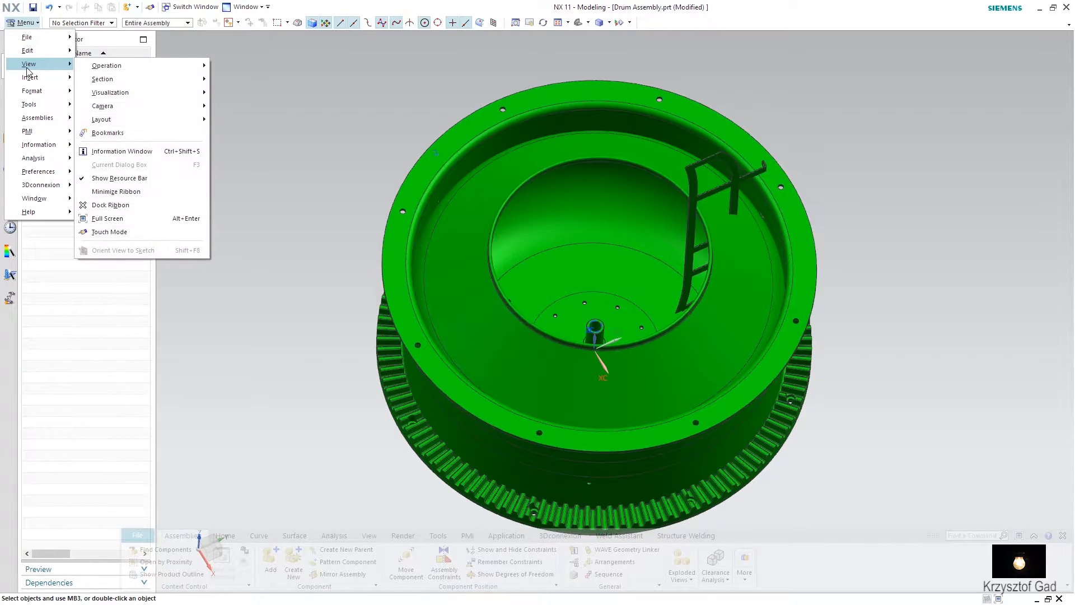
mouse_move(160, 92)
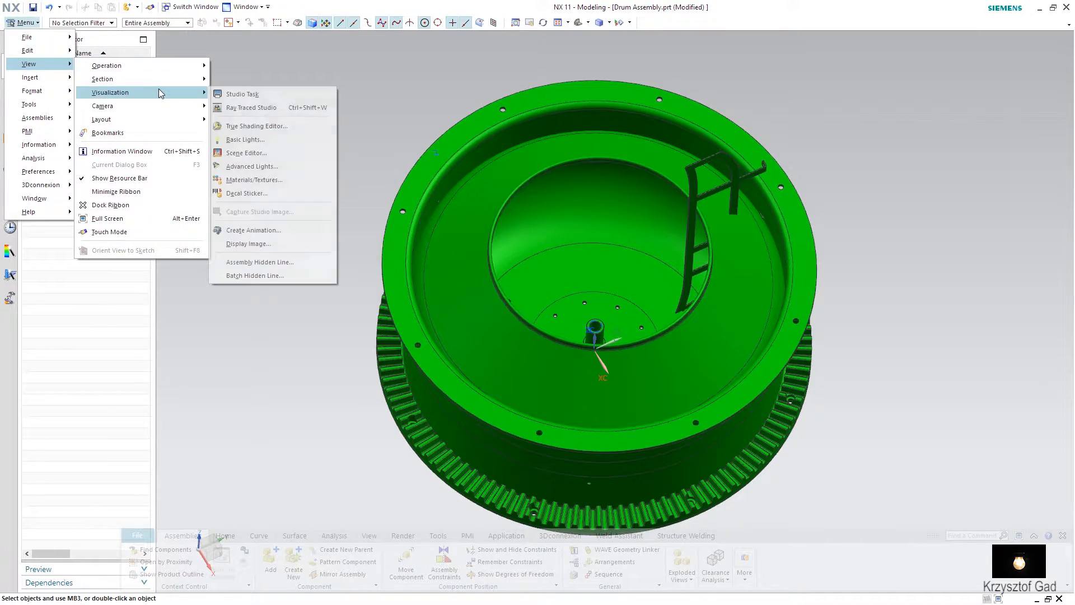
click(268, 143)
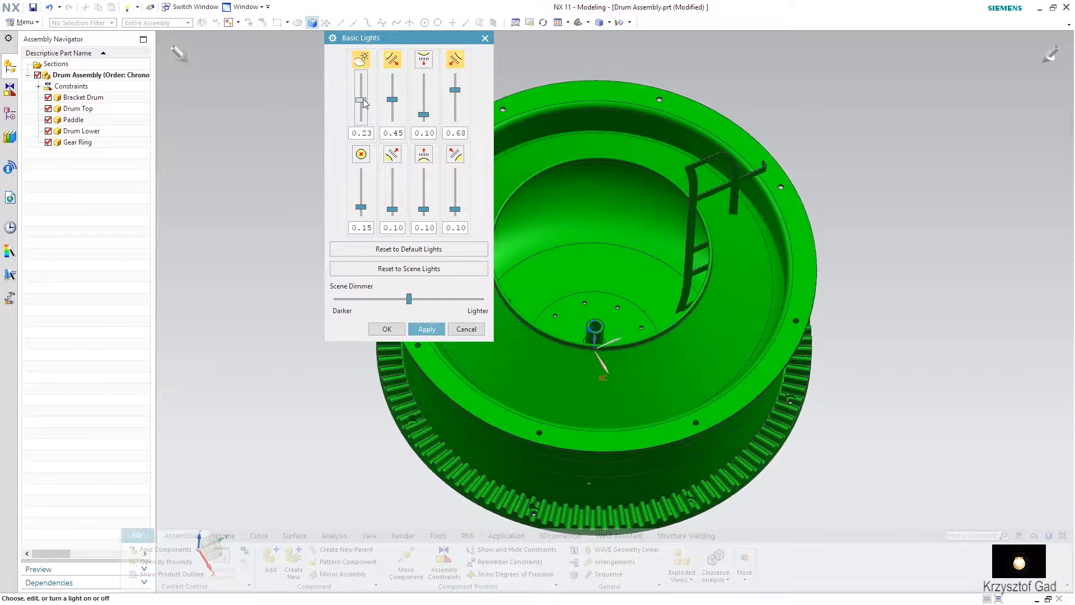
click(383, 329)
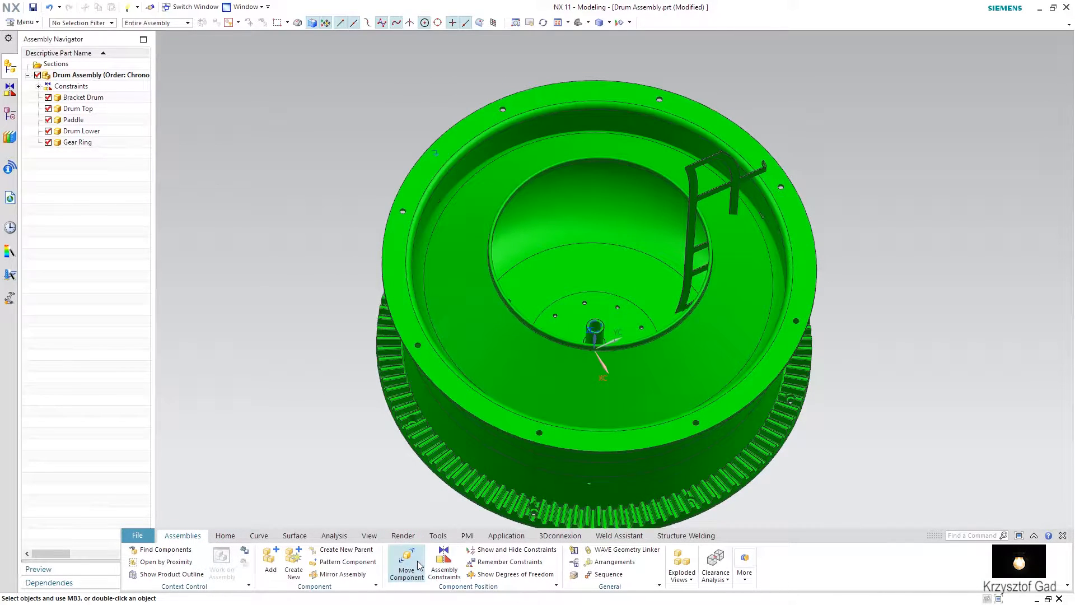
Step: Move the Gear Ring component straight down along ZC until it is clear of the drum
click(406, 563)
click(428, 439)
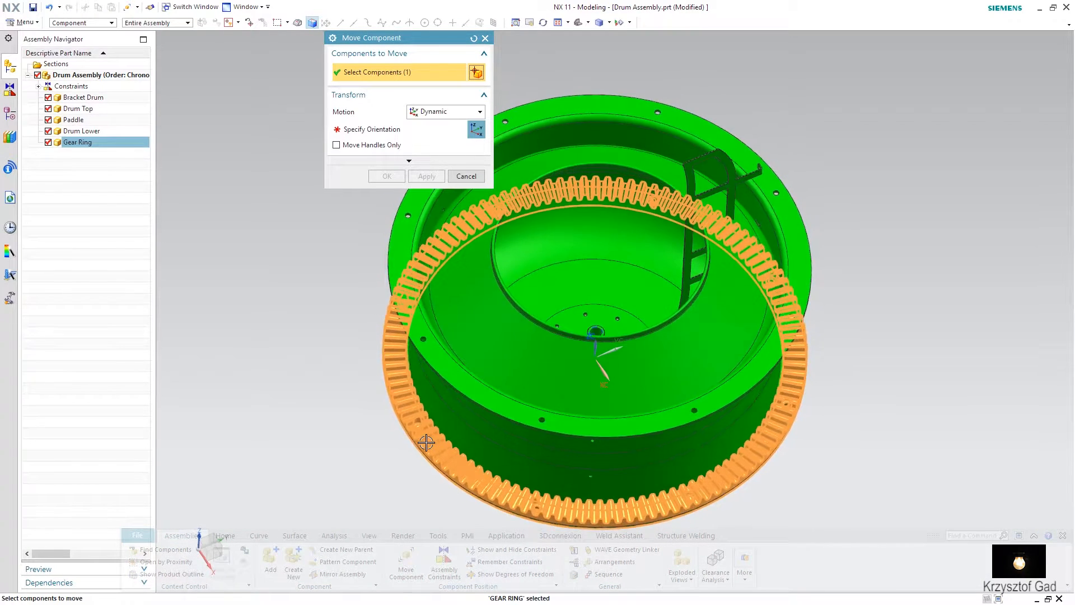
middle_drag(427, 439, 373, 197)
click(367, 133)
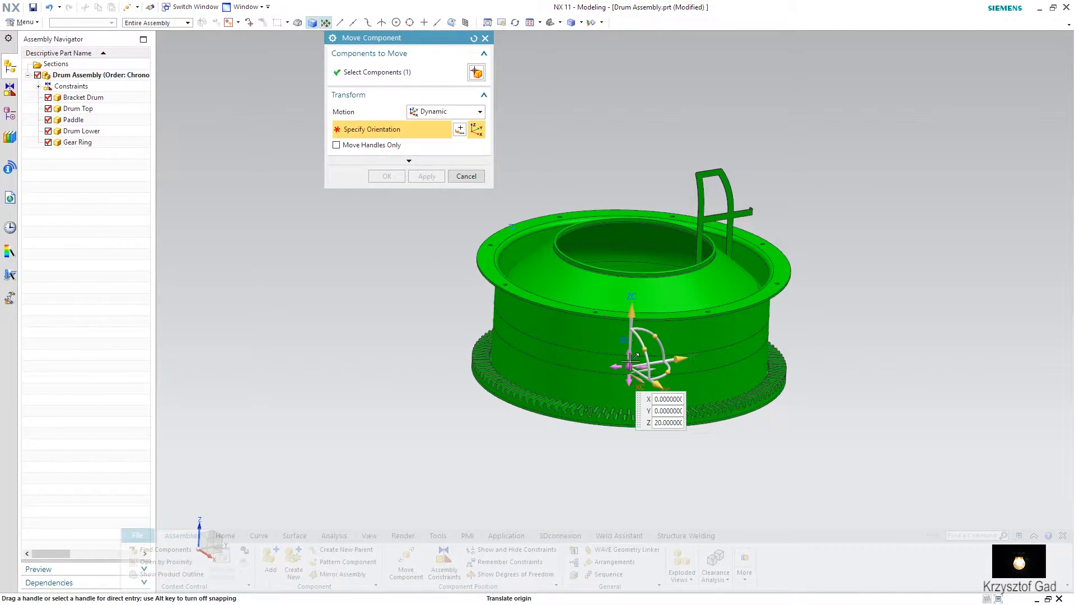
drag(632, 308, 627, 406)
click(386, 178)
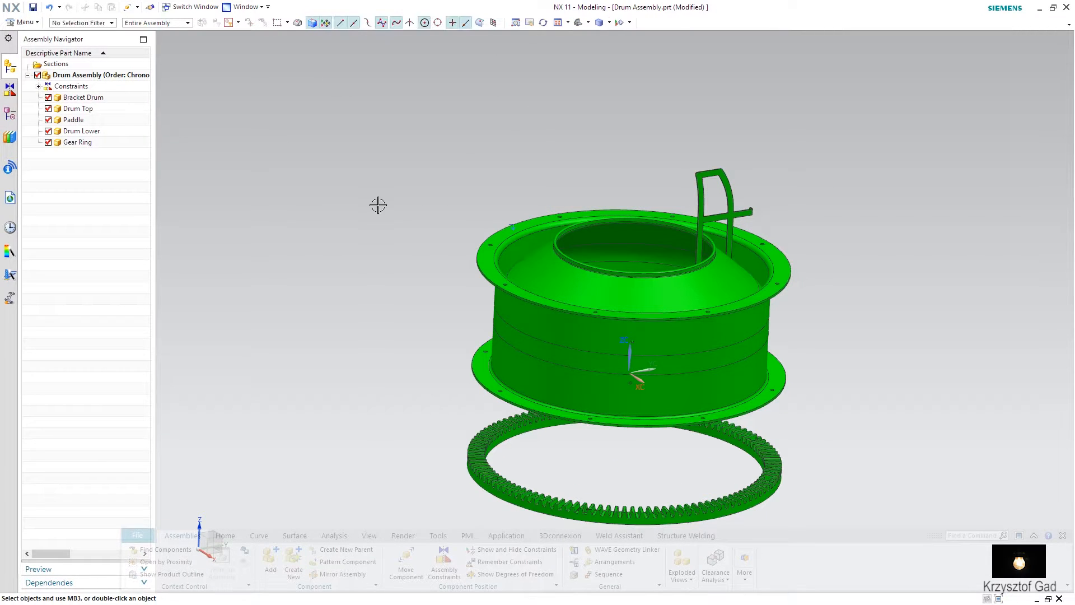
Step: Add a Touch constraint between the mating flange faces of Drum Lower and Drum Top
click(445, 566)
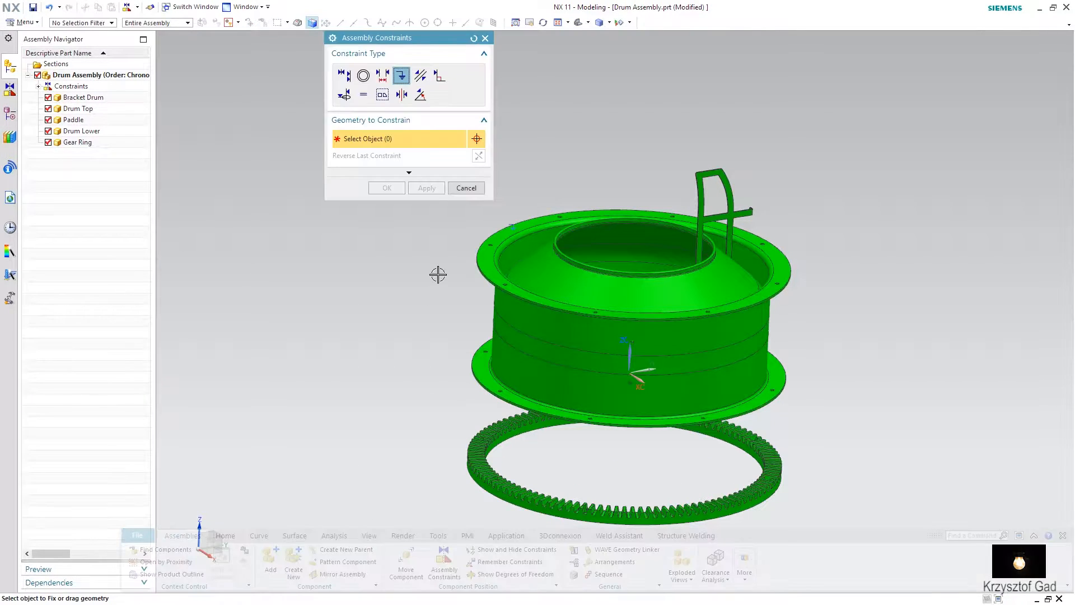
click(351, 77)
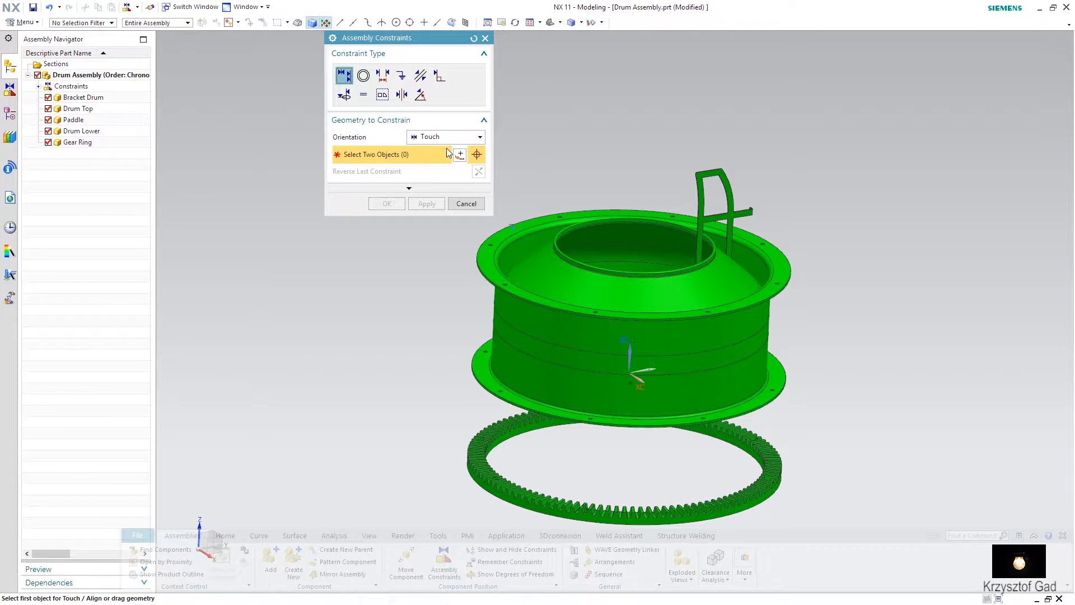
click(455, 138)
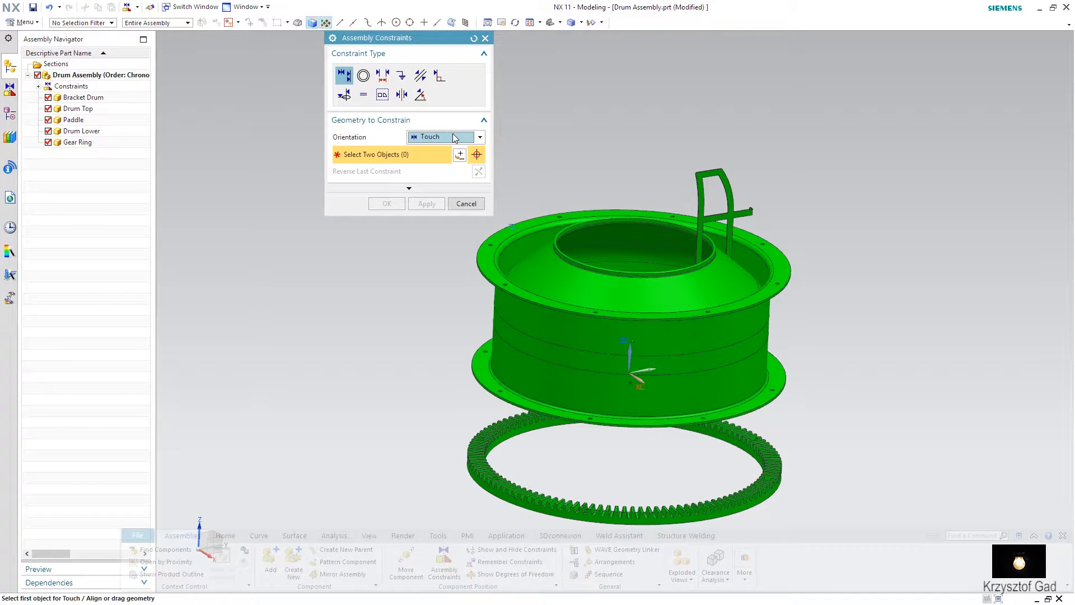
click(490, 256)
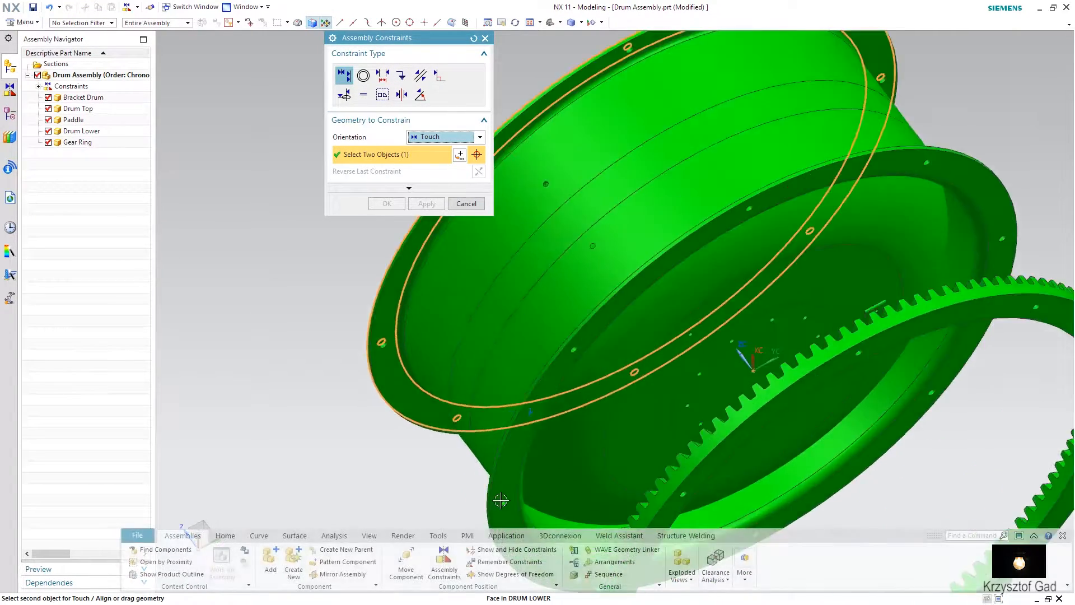
middle_drag(501, 500, 492, 473)
click(491, 473)
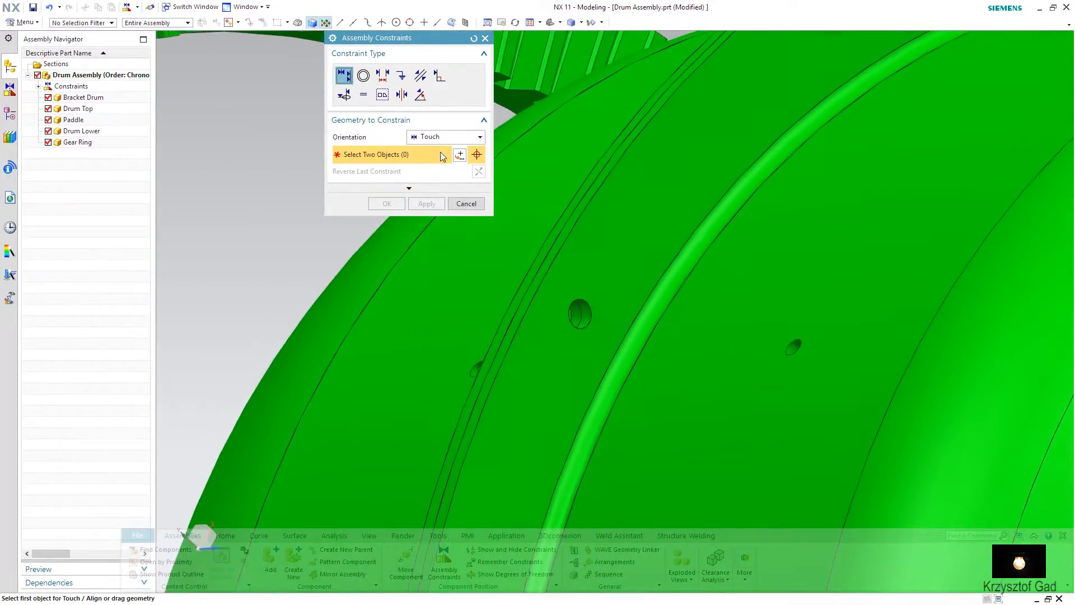
Step: Align a pair of flange bolt holes and the main axes of Drum Top and Drum Lower using Infer Center/Axis
click(438, 137)
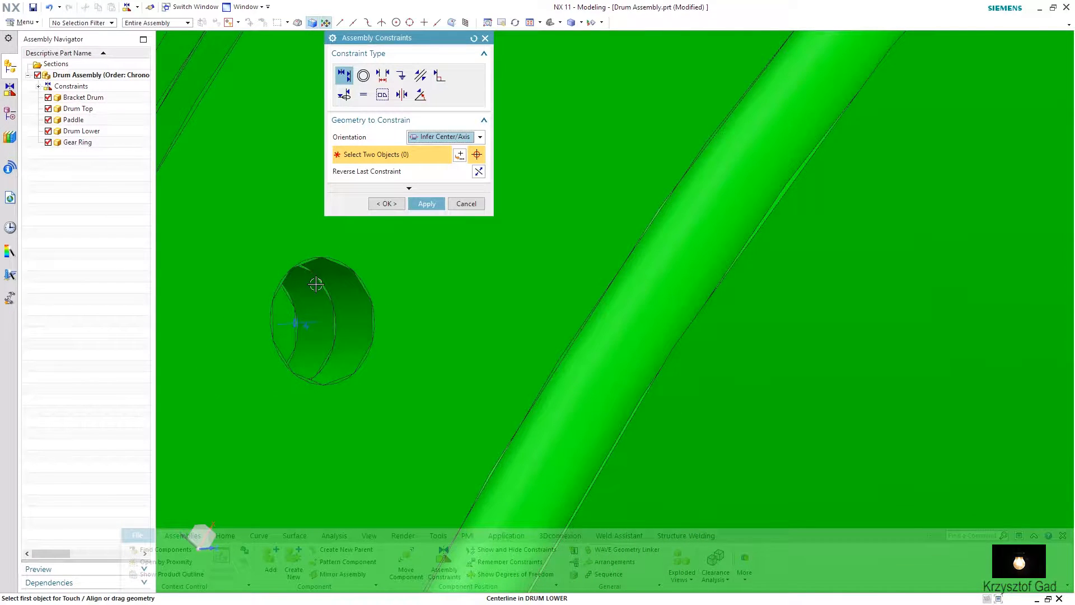
click(422, 203)
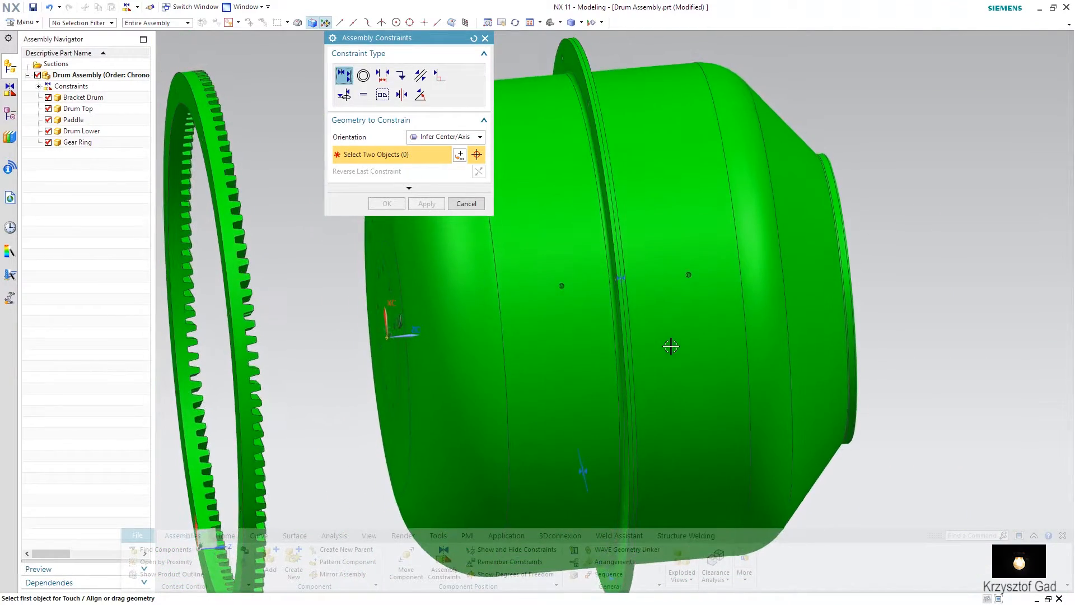
click(649, 316)
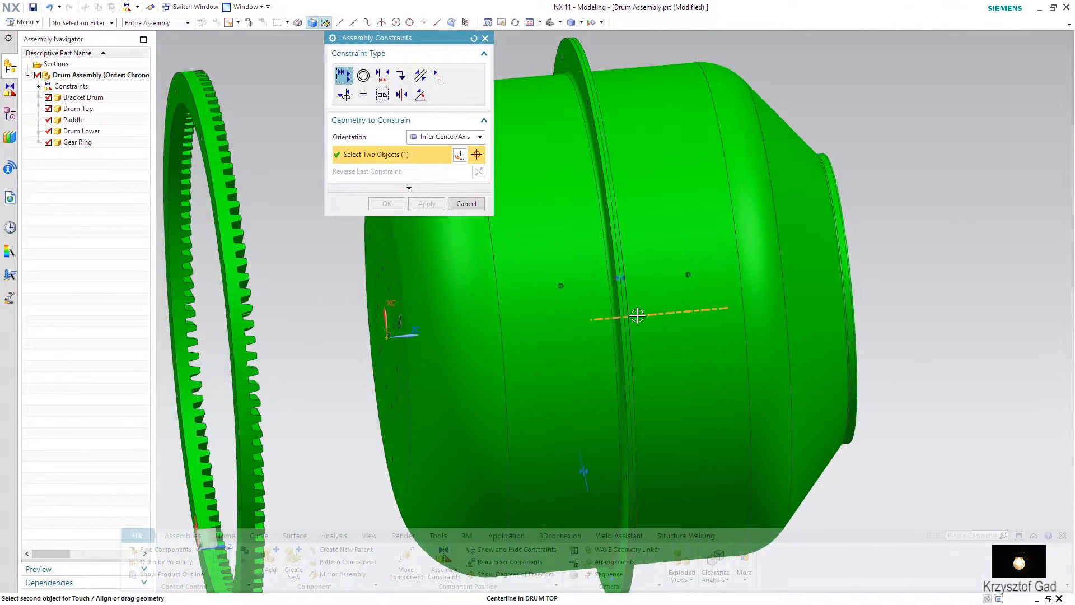
click(565, 321)
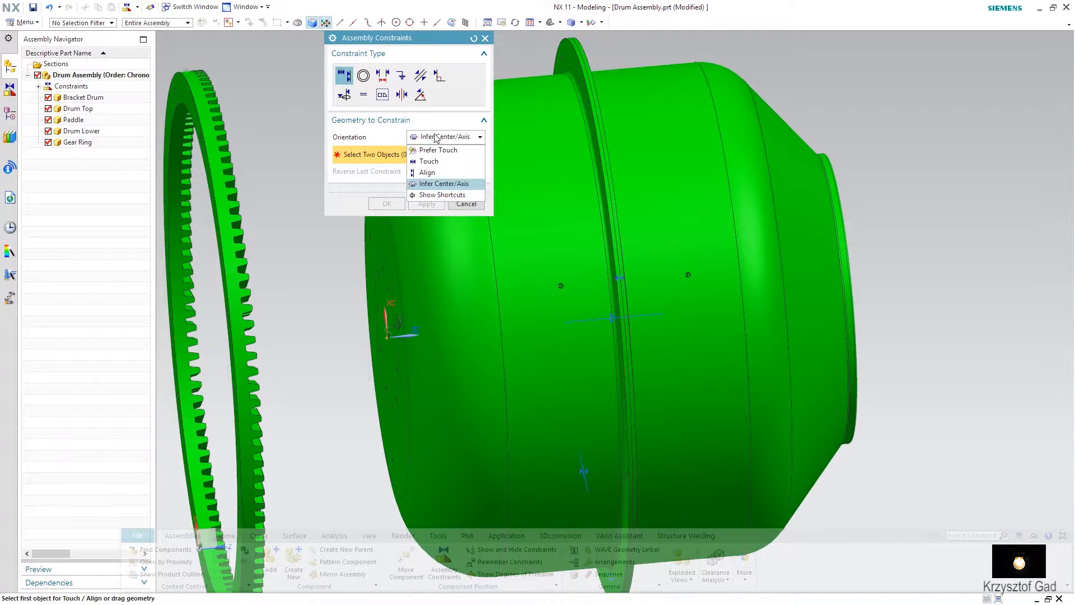
Step: Add a Touch constraint between the outer face of the Drum Lower flange and the flat face of the Gear Ring
click(433, 162)
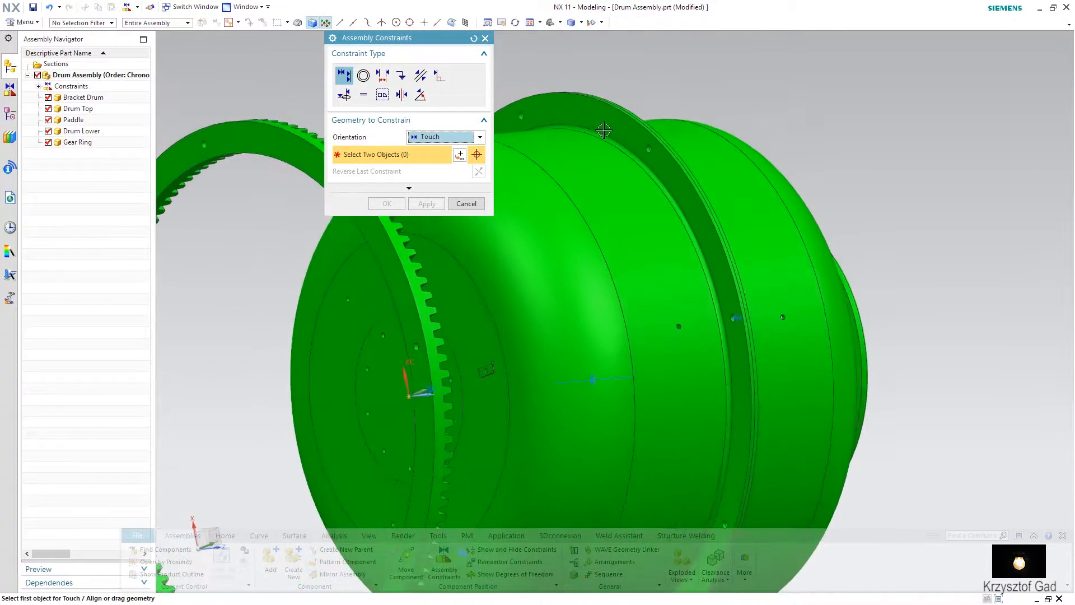
click(608, 133)
click(250, 136)
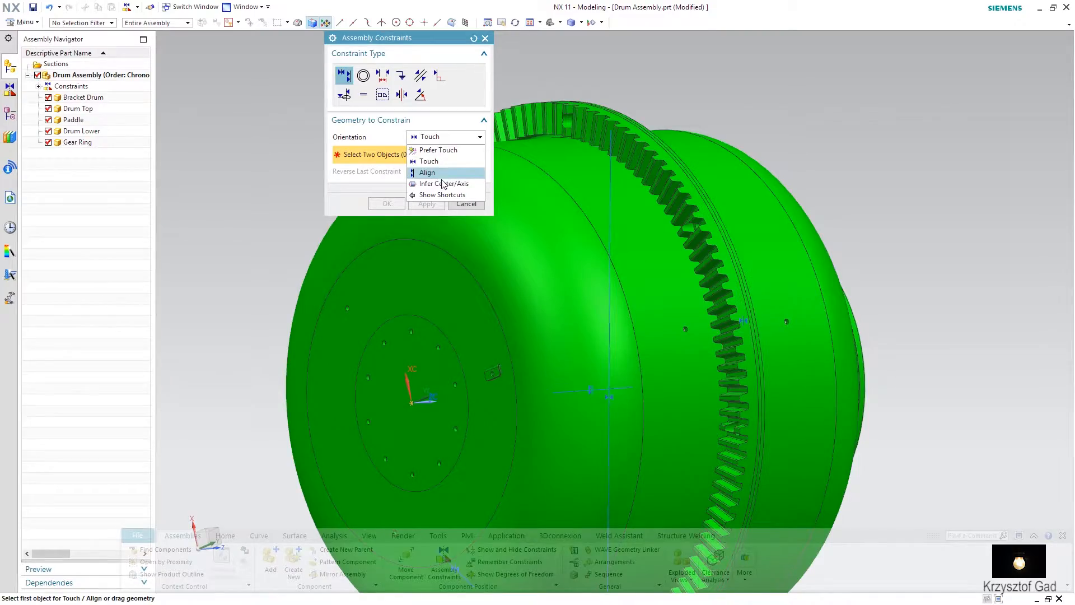
Step: Align a Gear Ring bolt hole with the matching Drum Lower flange hole using Infer Center/Axis
click(443, 183)
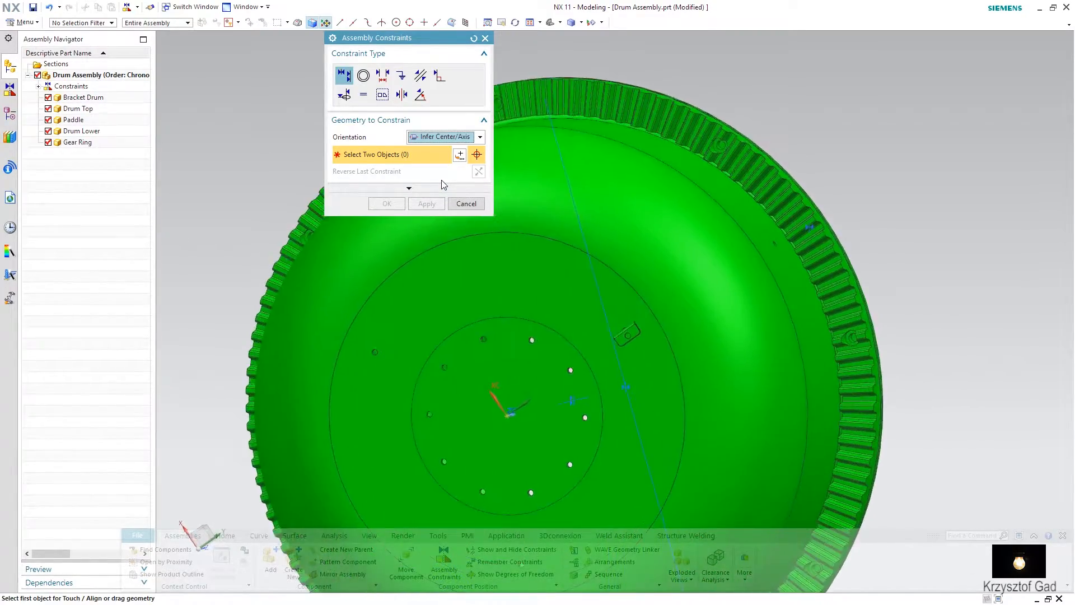
scroll(600, 173, up, 10)
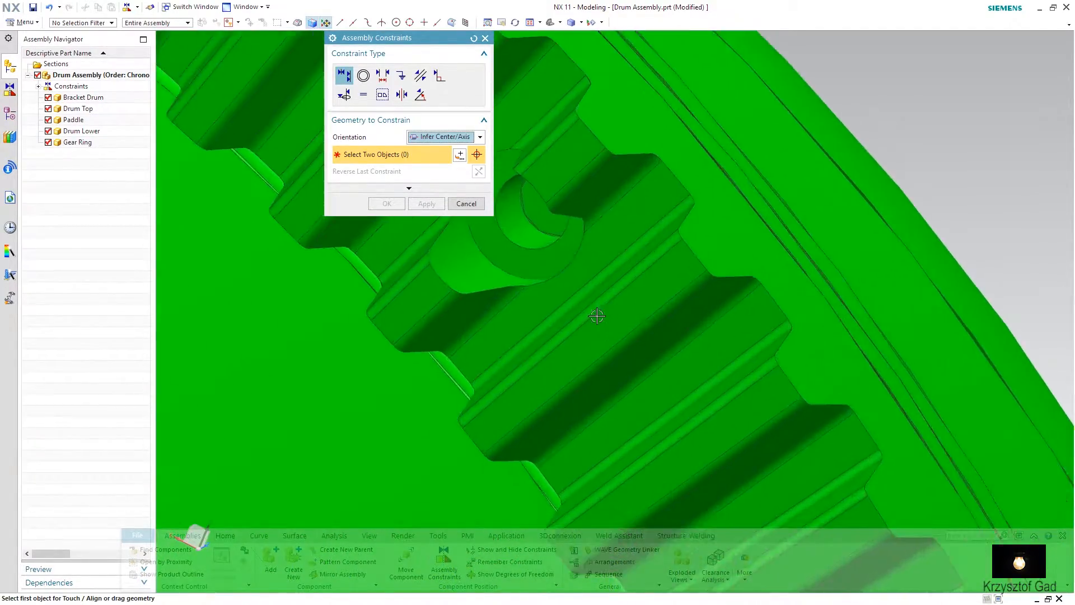
scroll(594, 316, up, 3)
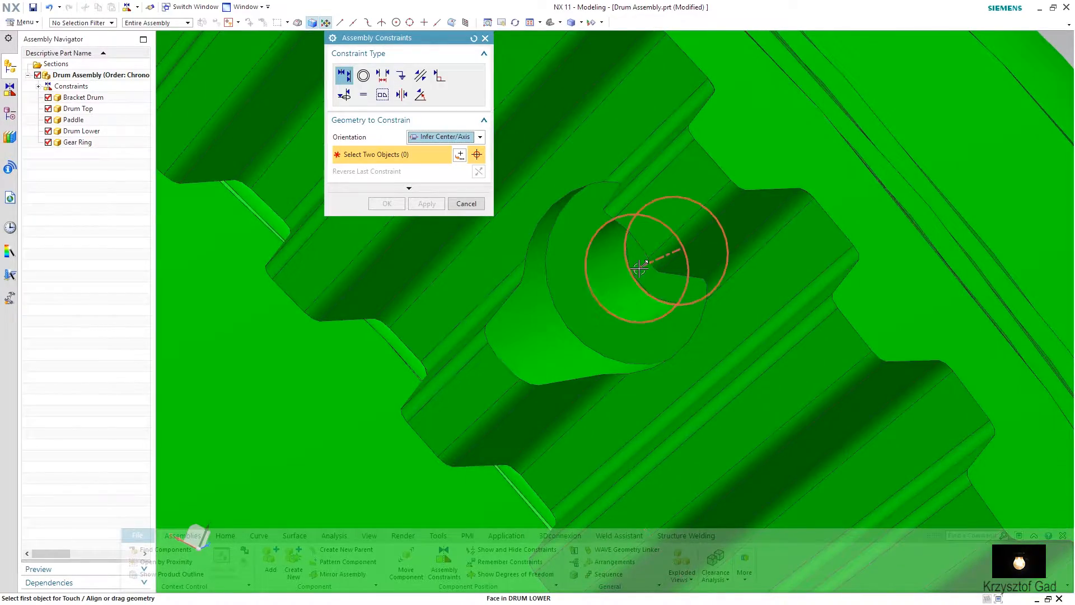
click(640, 269)
scroll(626, 270, down, 8)
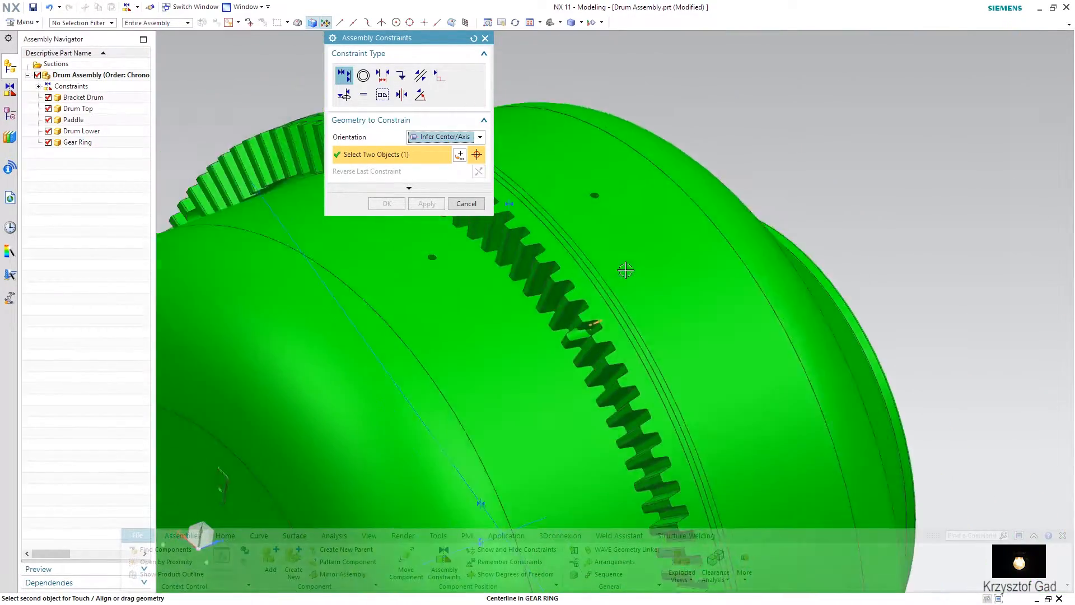
scroll(626, 271, up, 10)
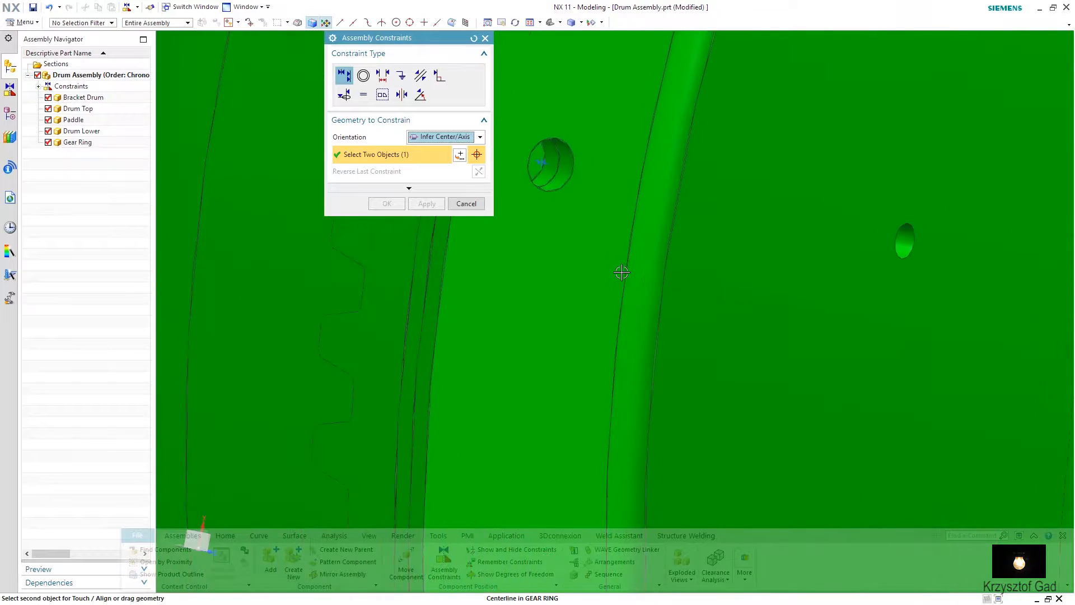
scroll(625, 272, up, 4)
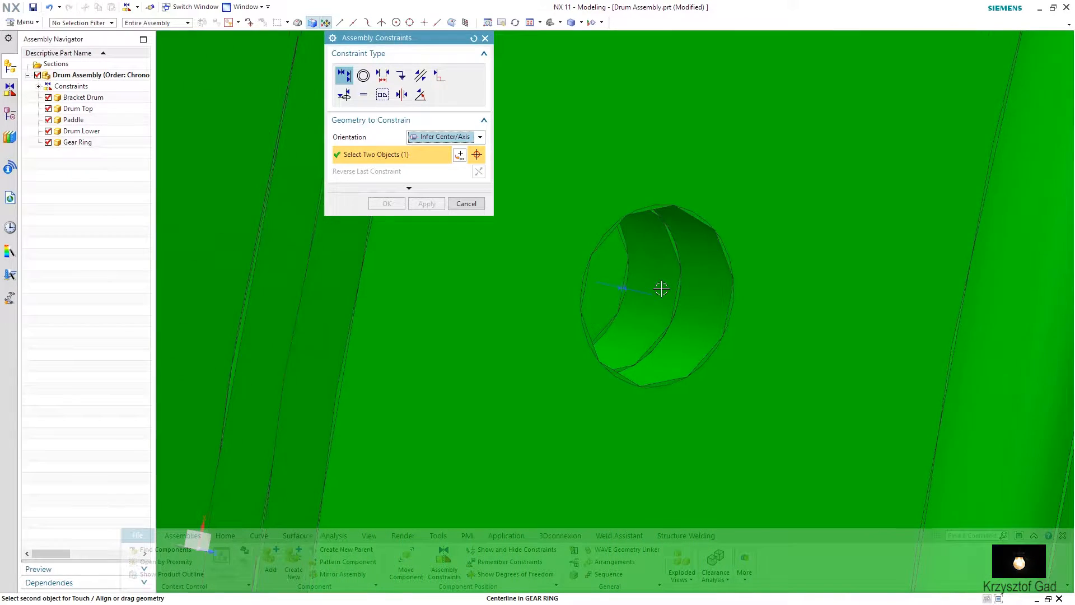
click(567, 275)
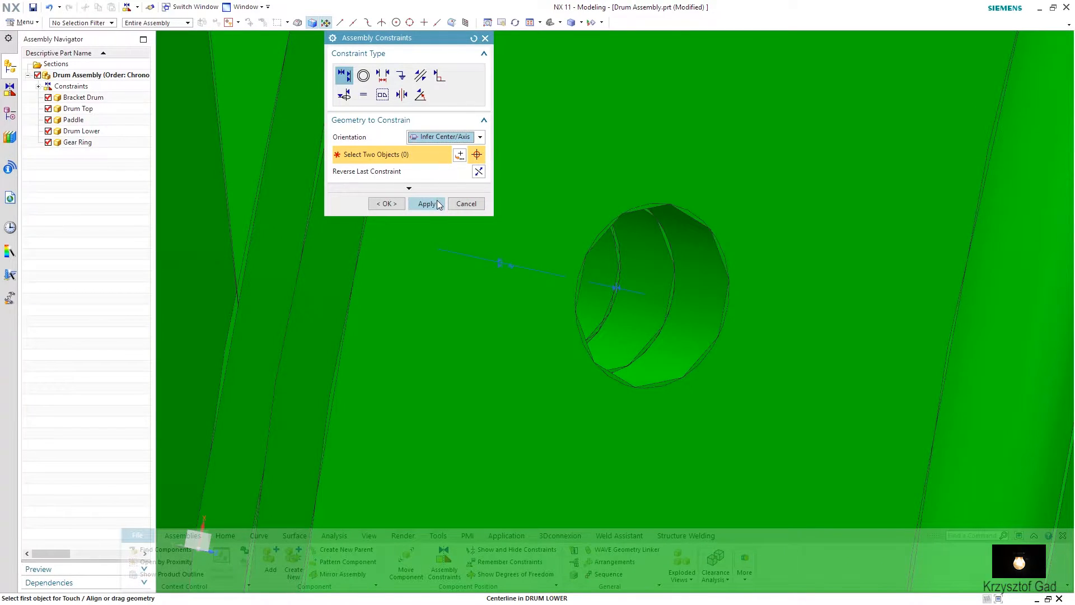
click(427, 204)
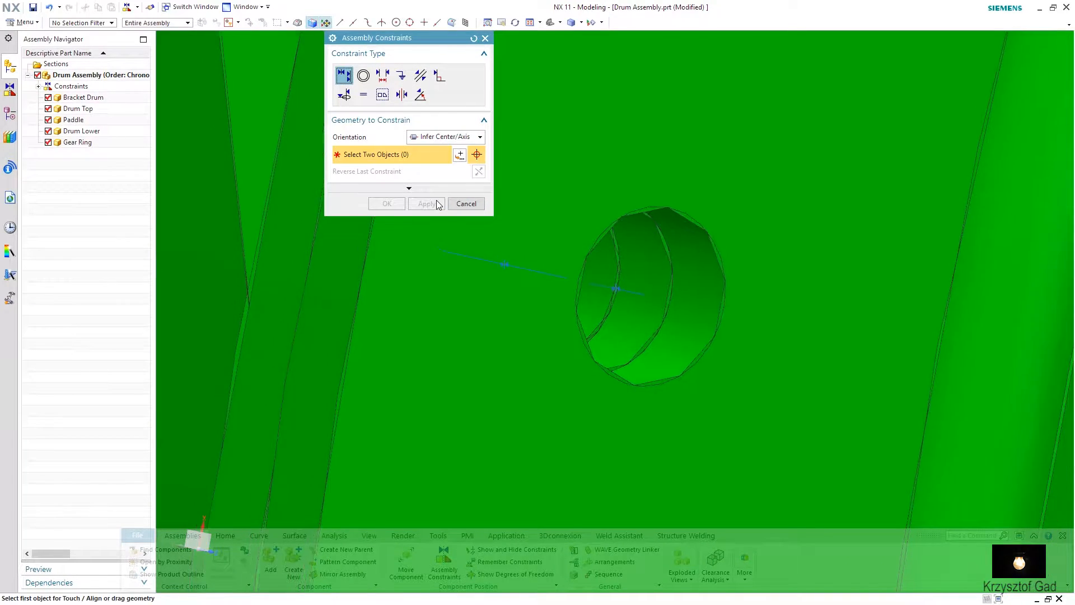
Step: Align the main axis of the Gear Ring with the drum's central axis using Infer Center/Axis, and finish constraining
scroll(510, 215, down, 5)
scroll(511, 215, down, 3)
middle_drag(519, 216, 579, 392)
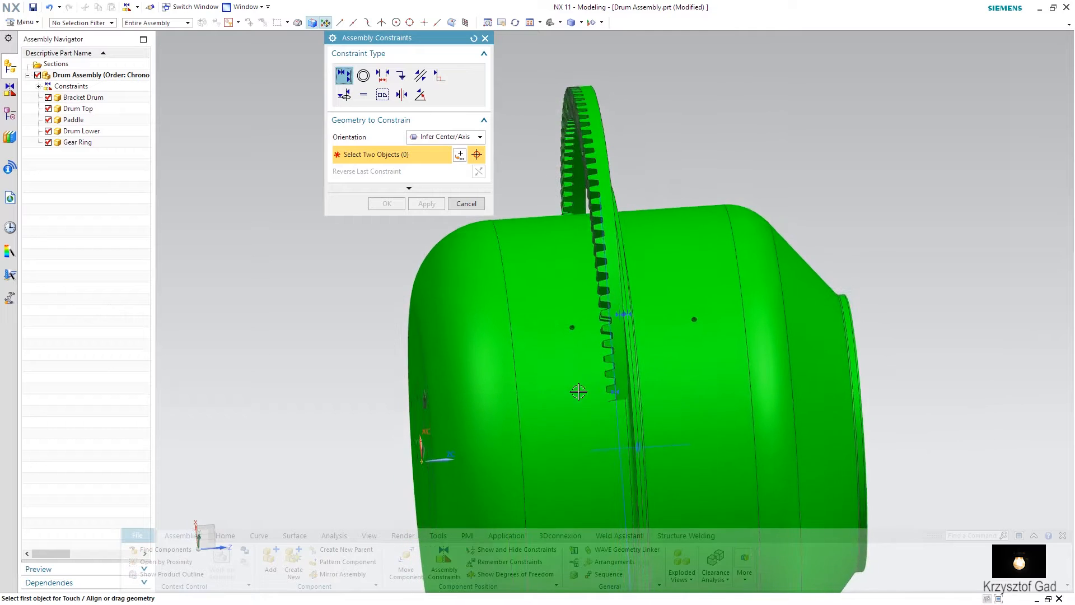
click(563, 454)
middle_drag(562, 455, 599, 361)
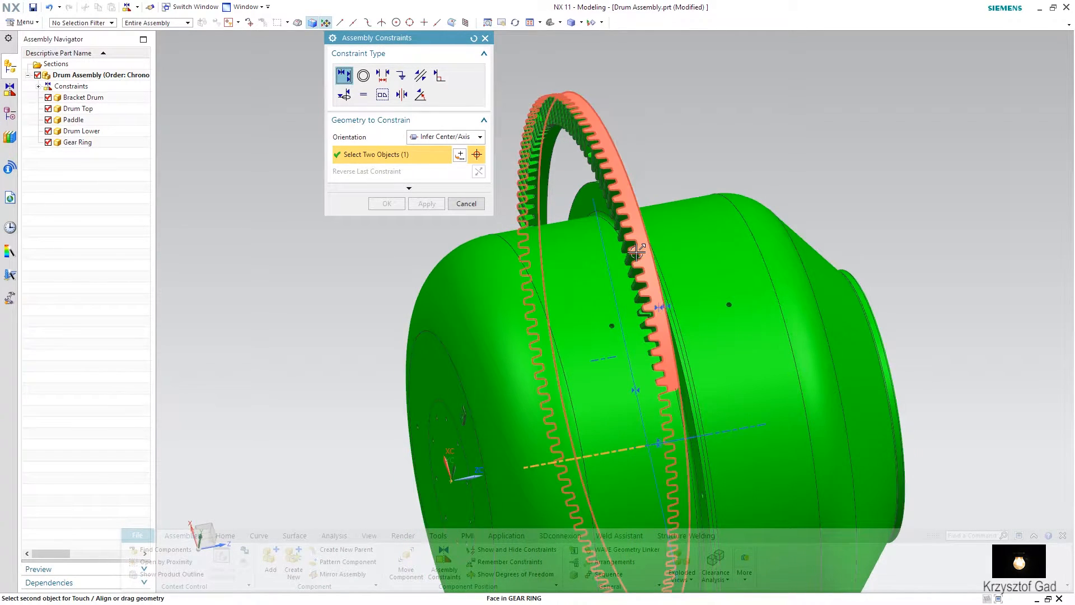
click(599, 362)
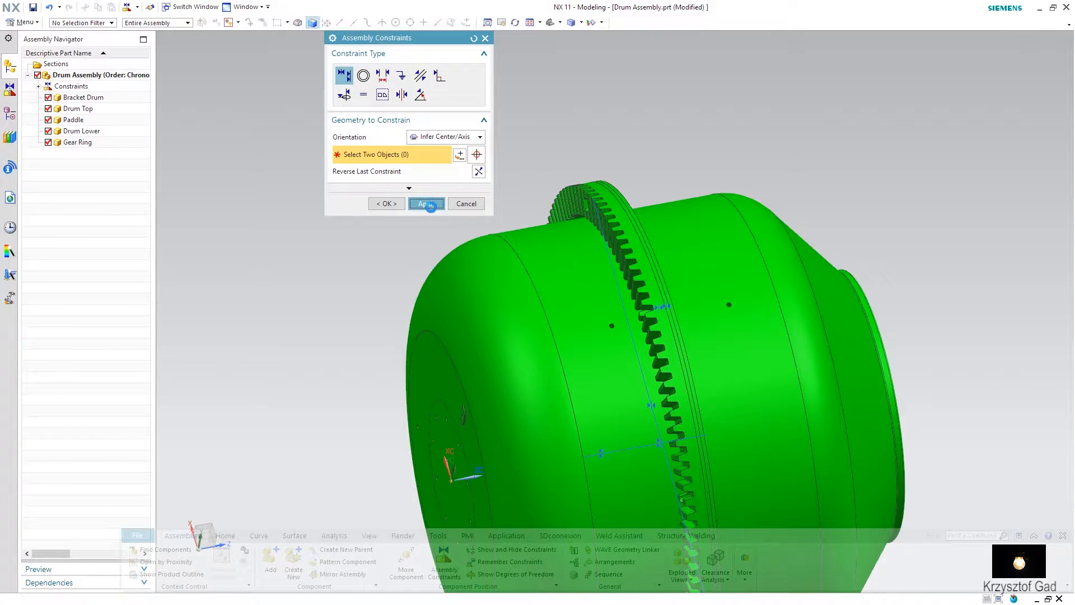
click(466, 204)
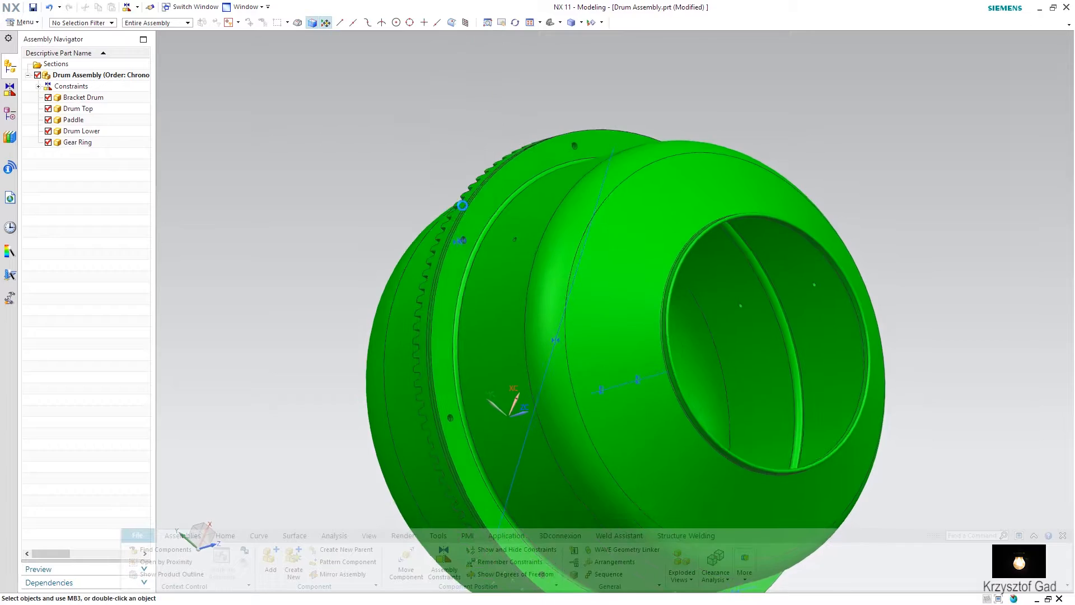
Step: Hide the Drum Top component to expose the inside of the drum
click(631, 233)
right_click(633, 234)
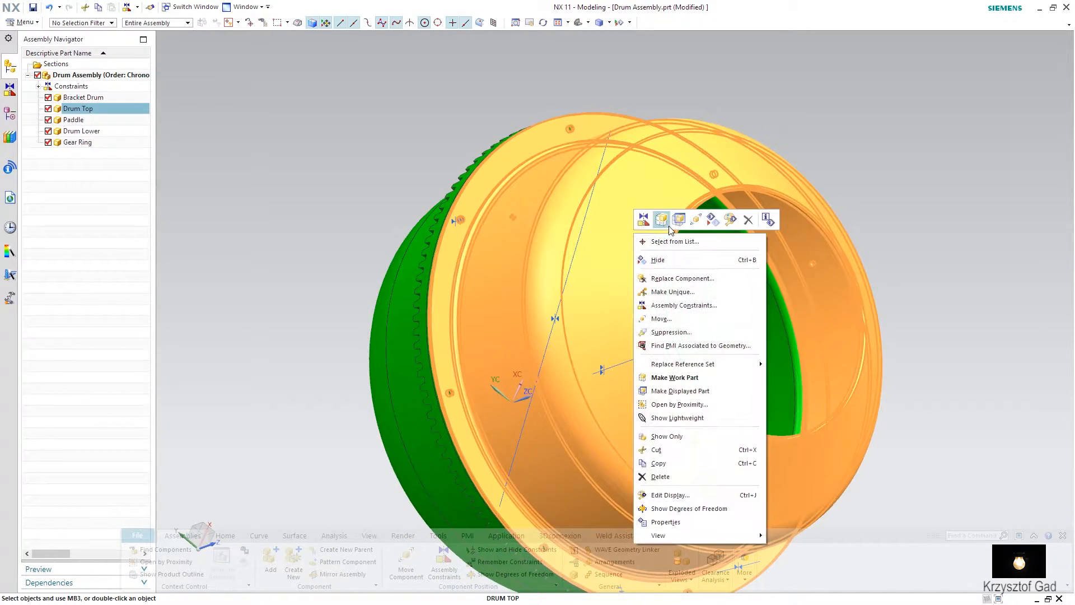
click(701, 222)
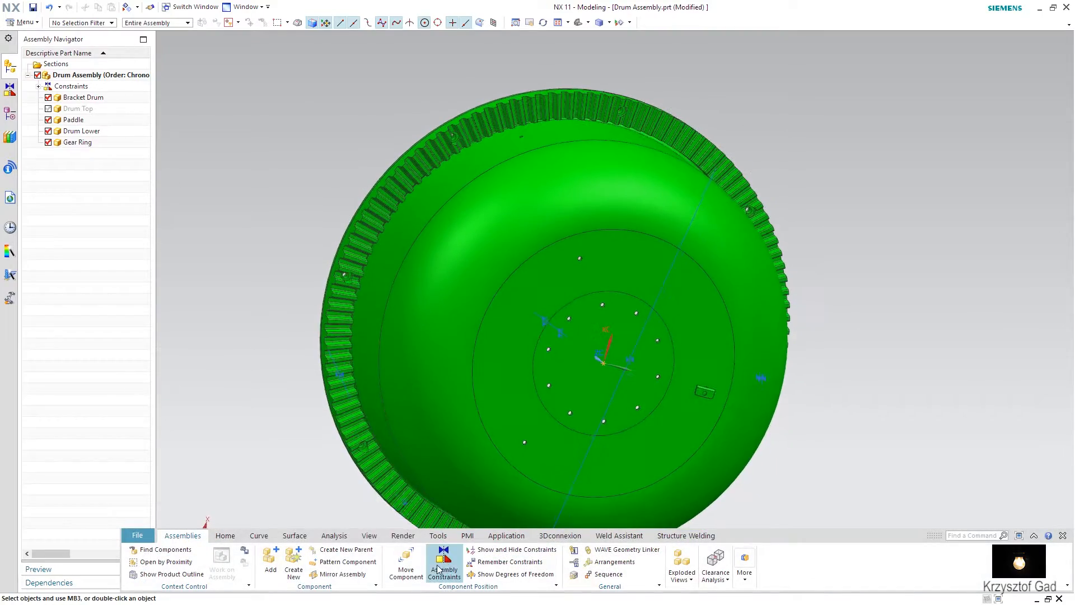
Step: Add a Touch constraint between the Paddle's foot face and the inner bottom face of Drum Lower
click(441, 564)
middle_drag(541, 449, 471, 146)
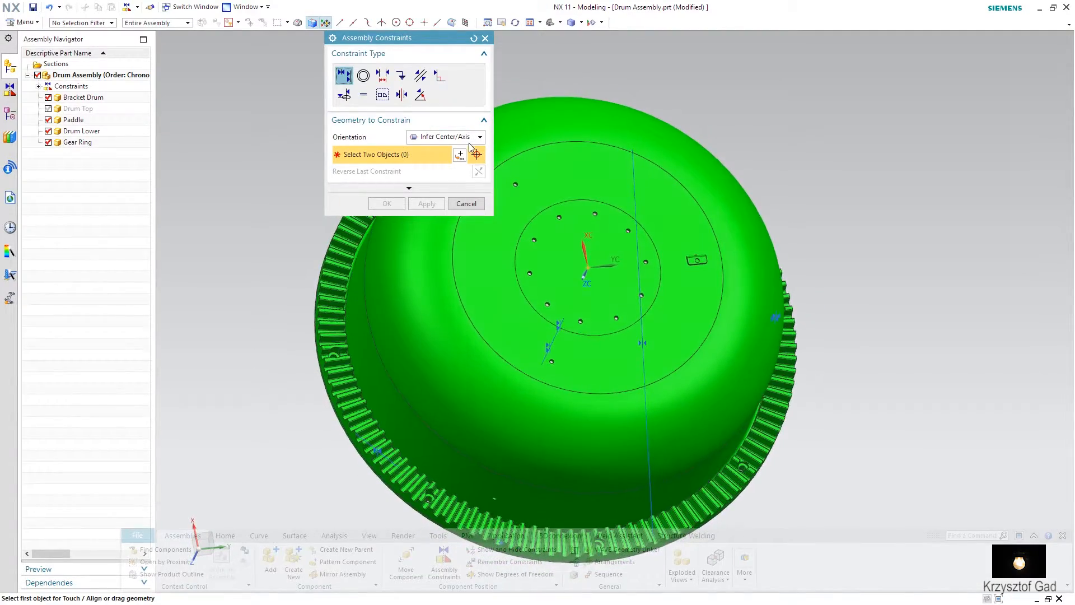
click(458, 163)
scroll(681, 339, up, 5)
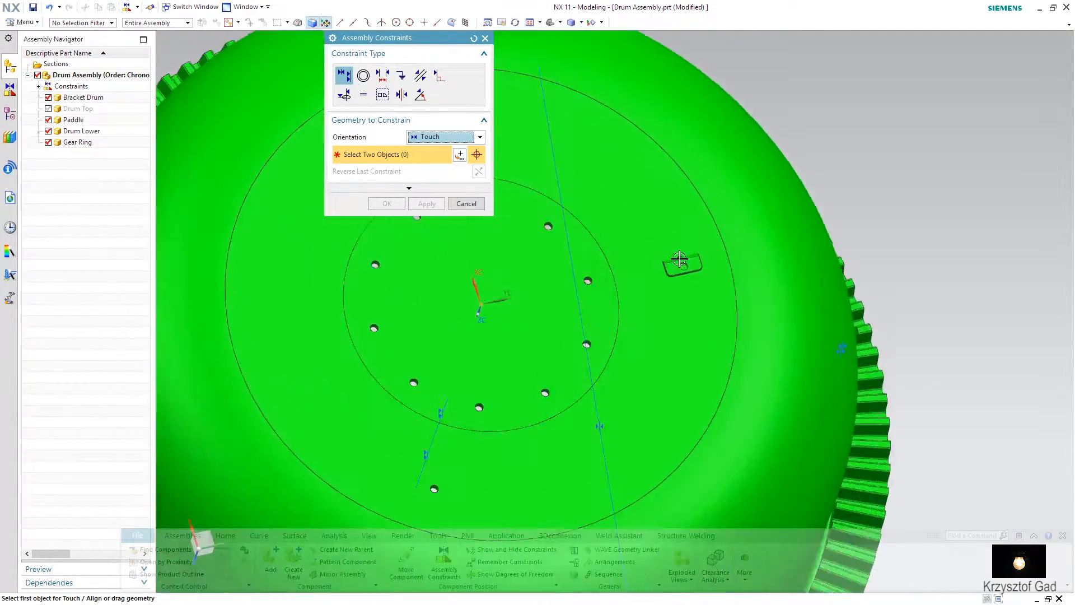
scroll(678, 333, down, 8)
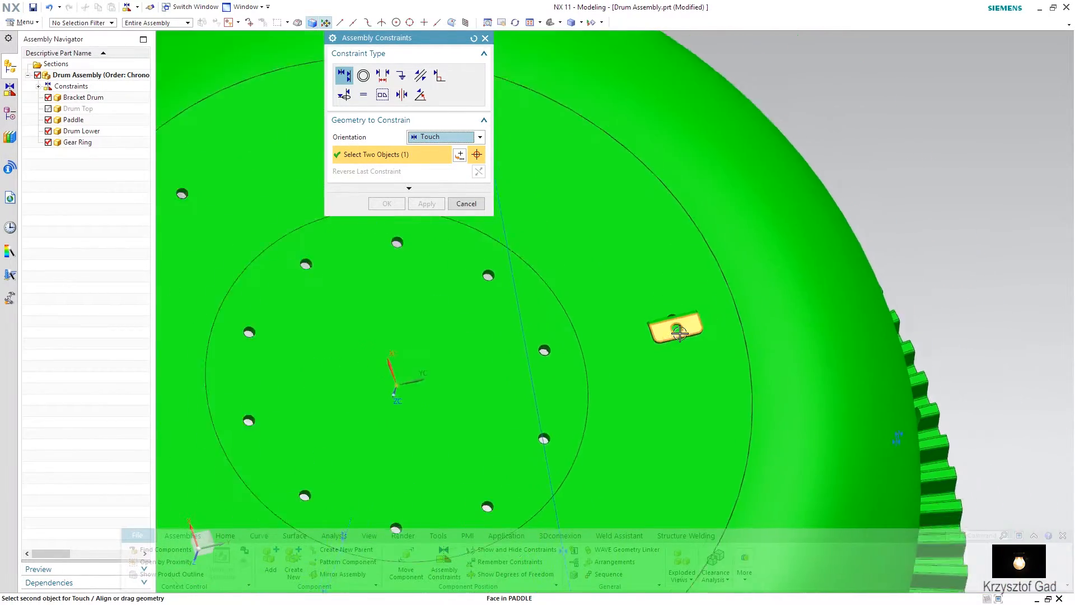
middle_drag(679, 334, 626, 368)
scroll(626, 368, up, 4)
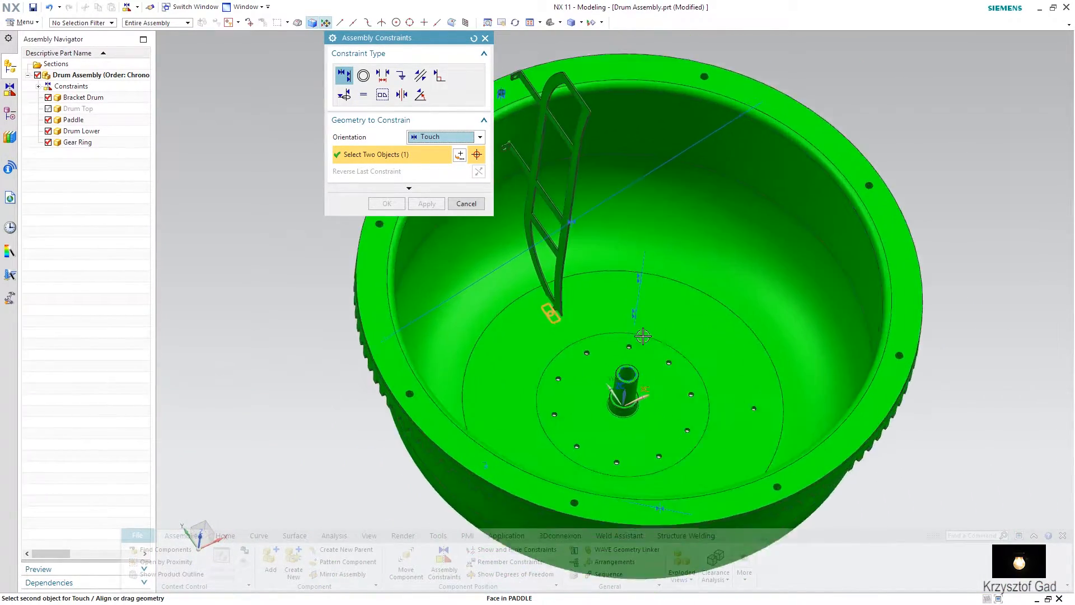
click(622, 312)
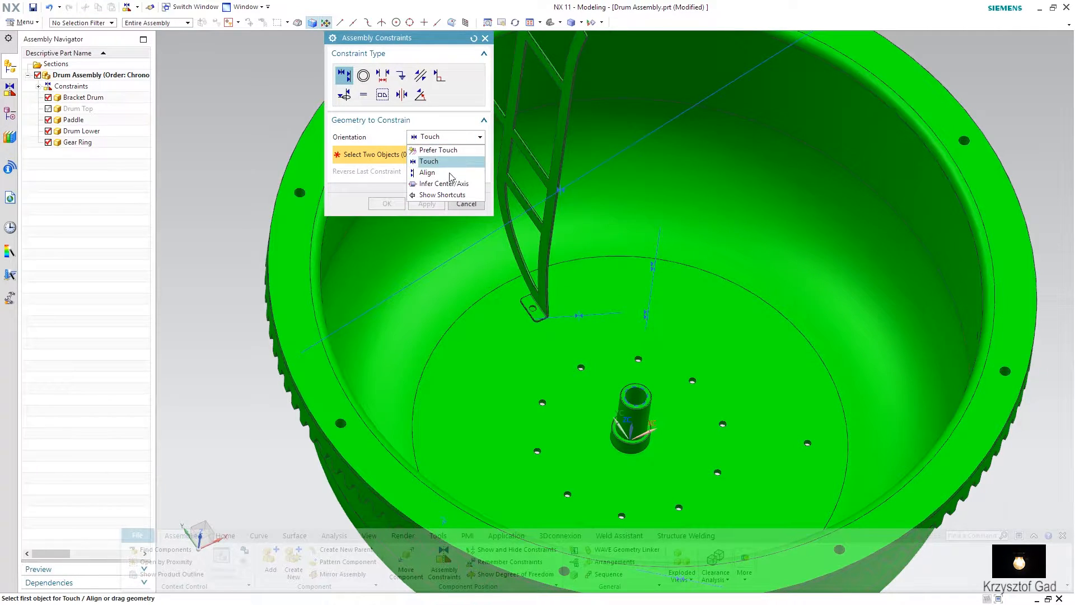
Step: Align the Paddle's foot hole with the matching hole in the Drum Lower bottom using Infer Center/Axis
click(446, 183)
scroll(533, 307, up, 8)
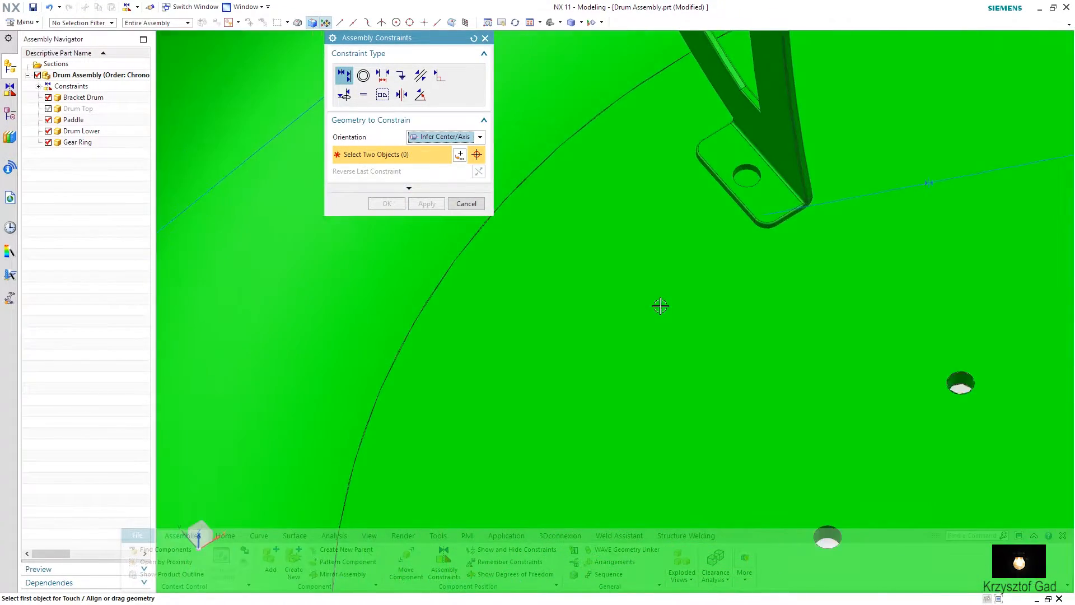
scroll(763, 352, up, 1)
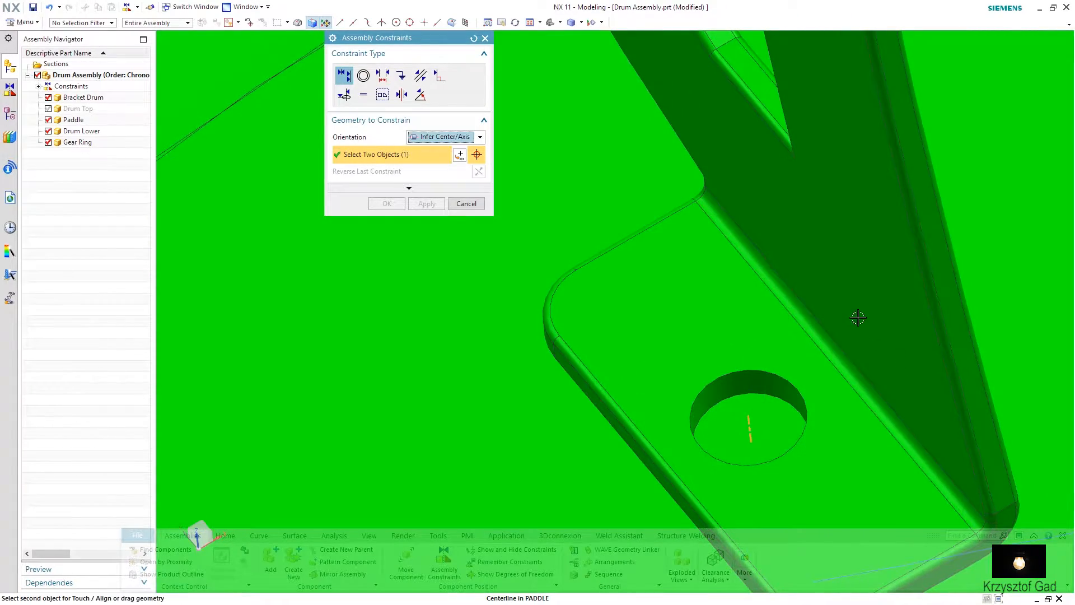
scroll(845, 310, down, 5)
scroll(840, 302, up, 8)
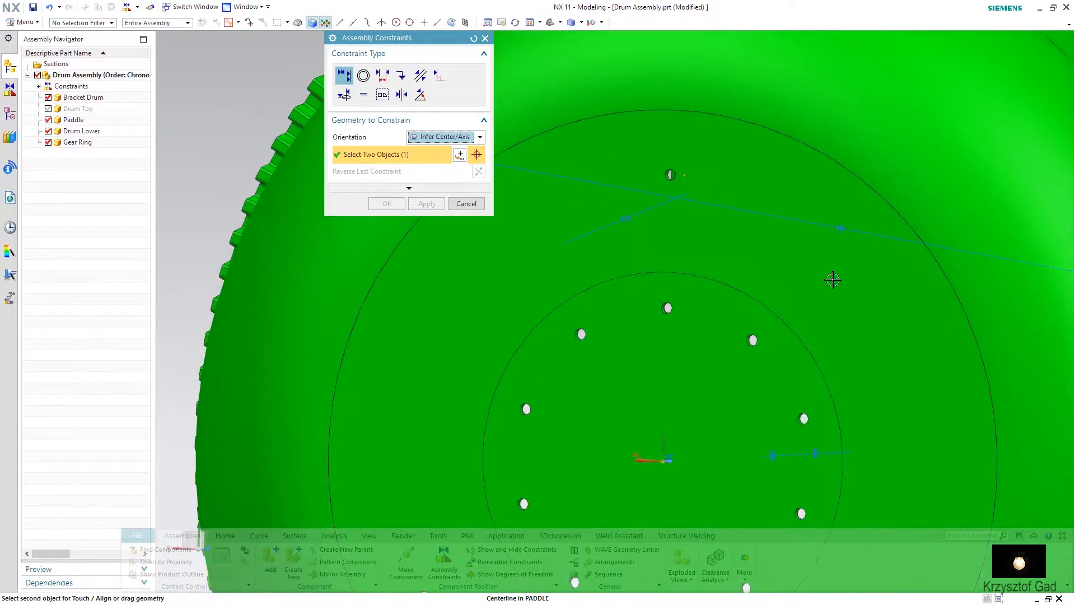
scroll(833, 281, up, 6)
scroll(685, 277, up, 2)
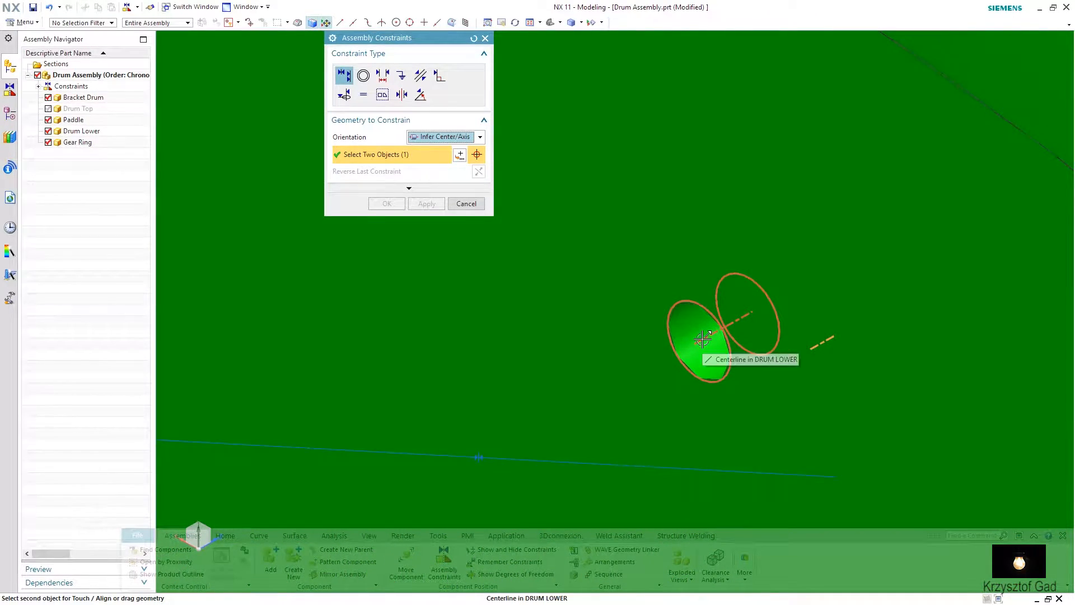
click(427, 203)
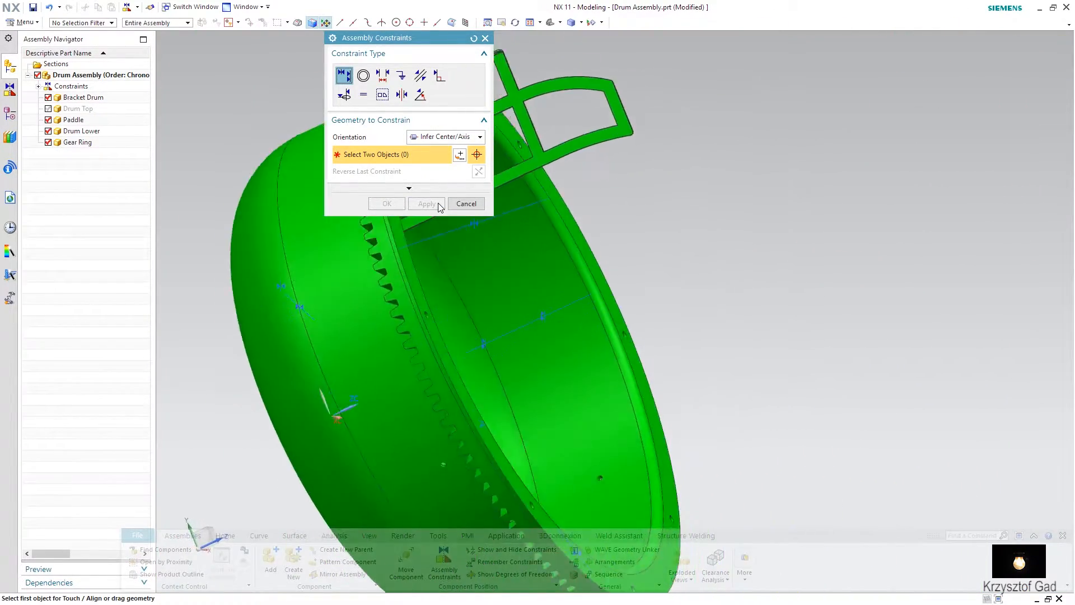
Step: Align another Paddle mounting hole with its matching Drum Lower hole using Infer Center/Axis, and finish constraining
scroll(677, 286, up, 6)
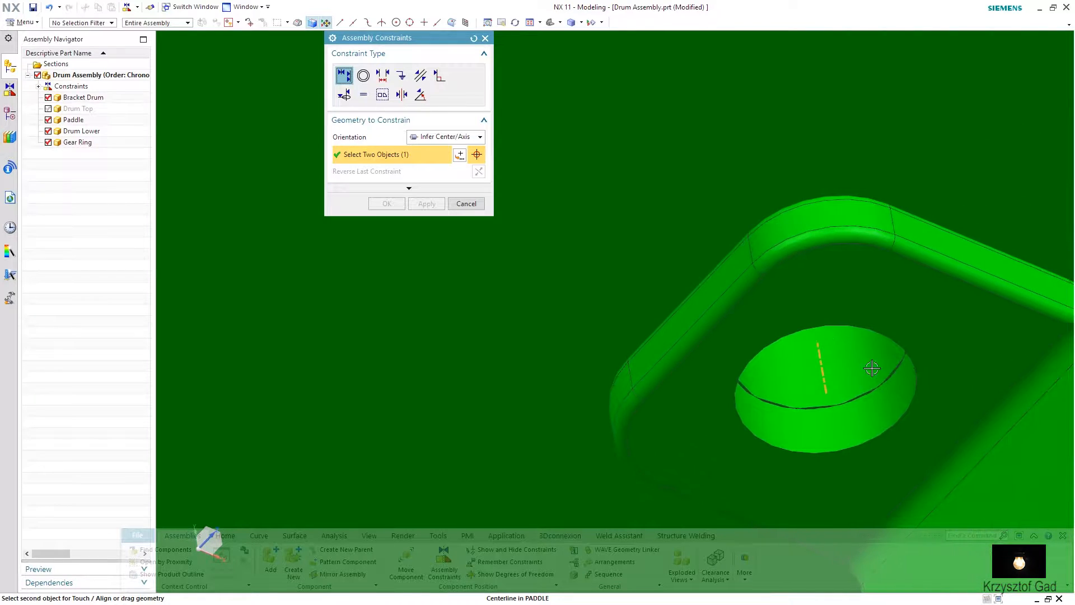
click(818, 334)
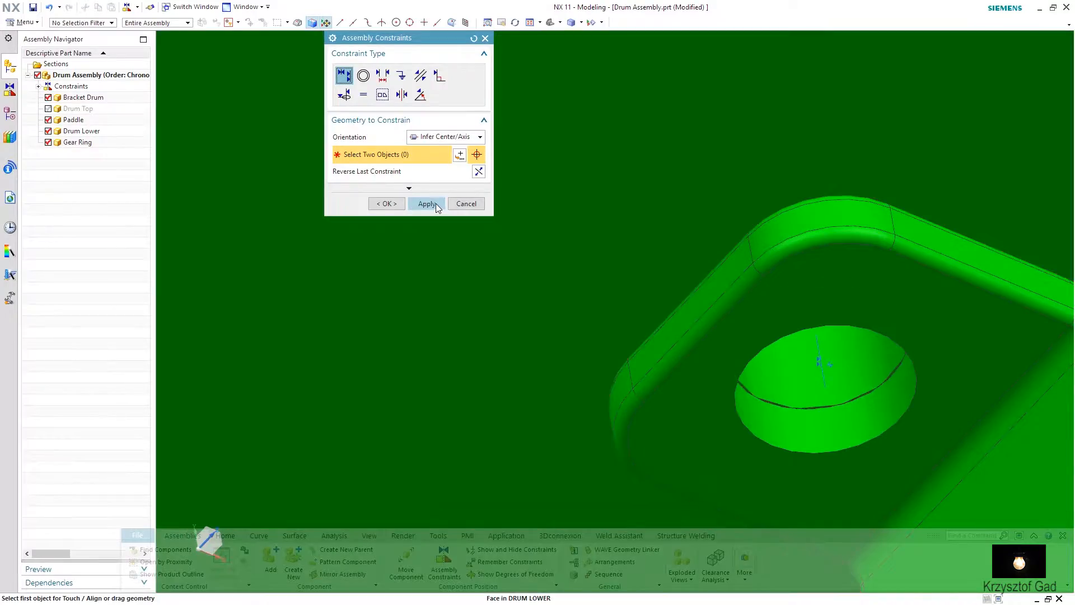
click(436, 204)
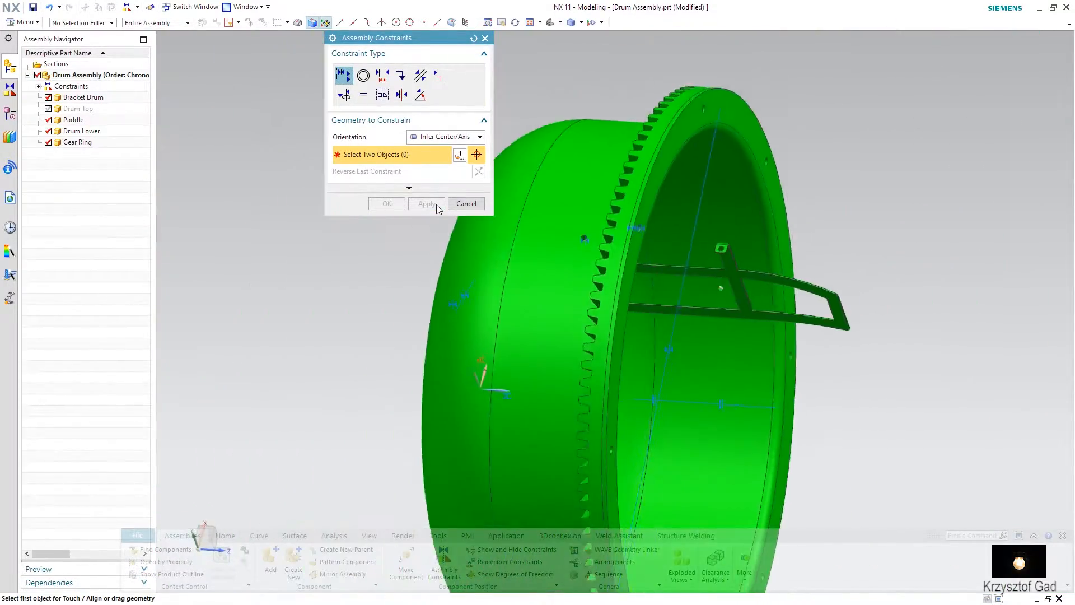
click(456, 202)
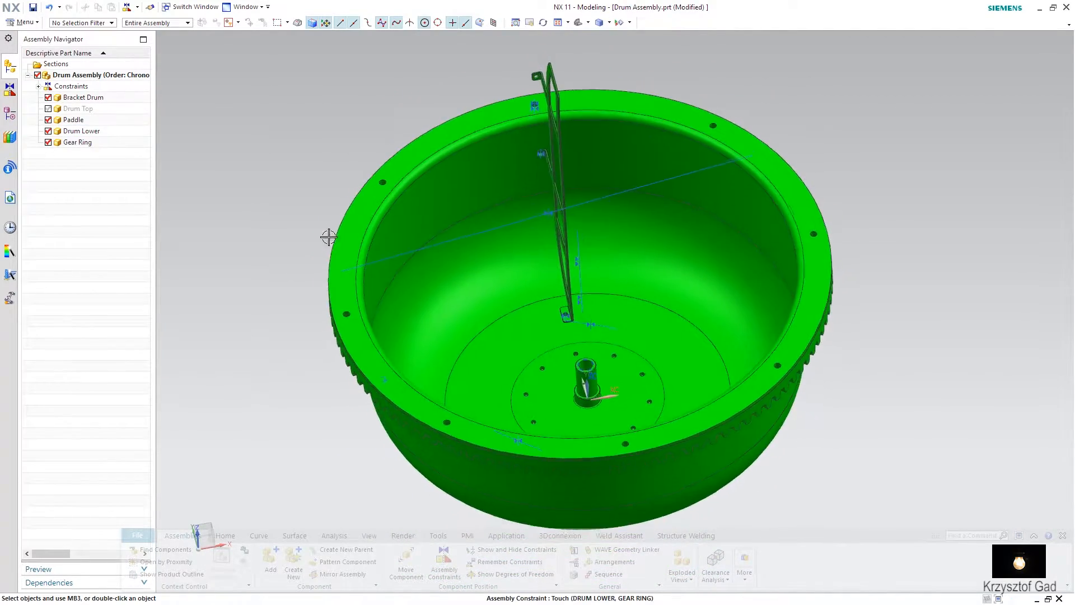
click(299, 206)
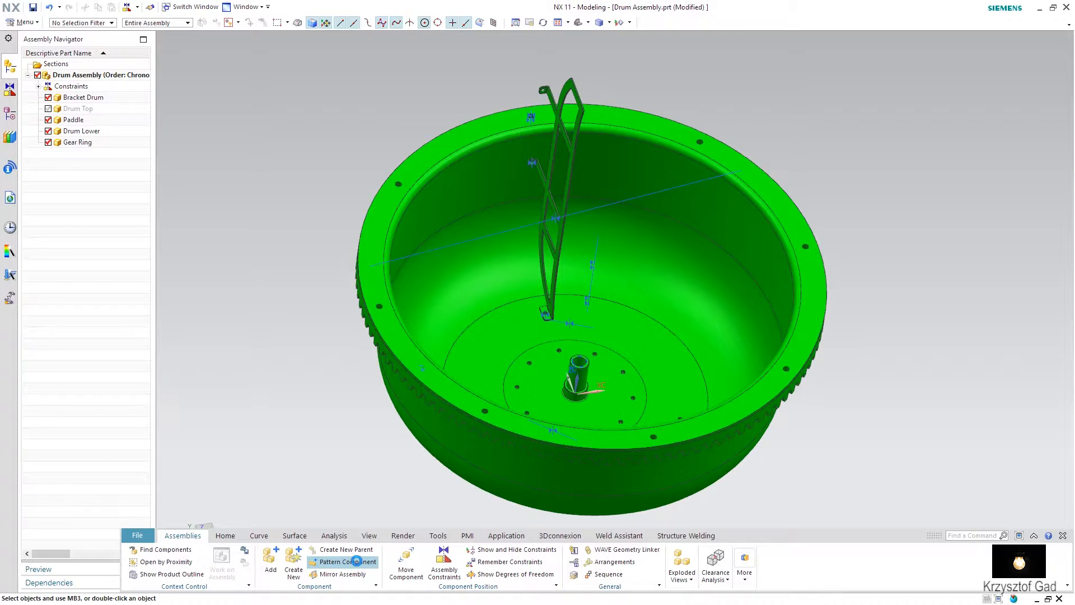
Step: Pattern the Paddle in a circular layout about the drum's central ZC axis with a 120° pitch angle and 360° span
click(357, 560)
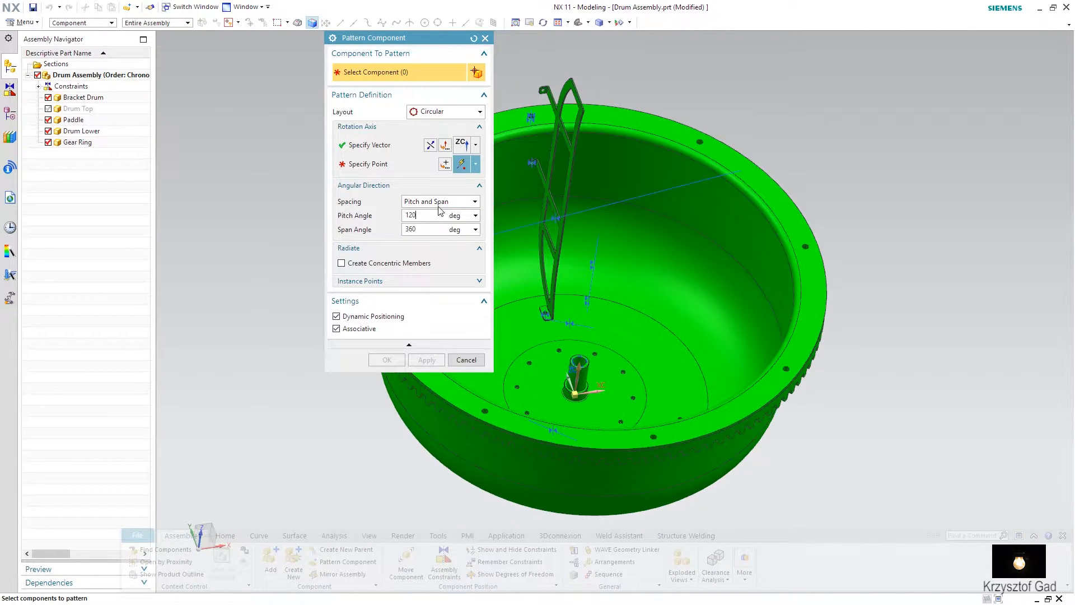
click(573, 84)
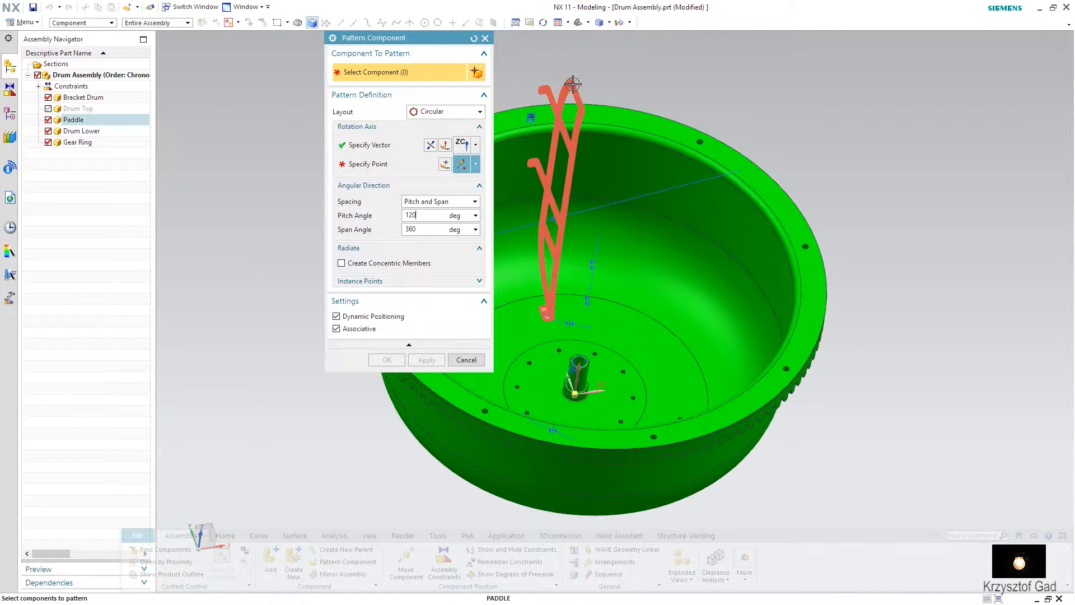
click(383, 163)
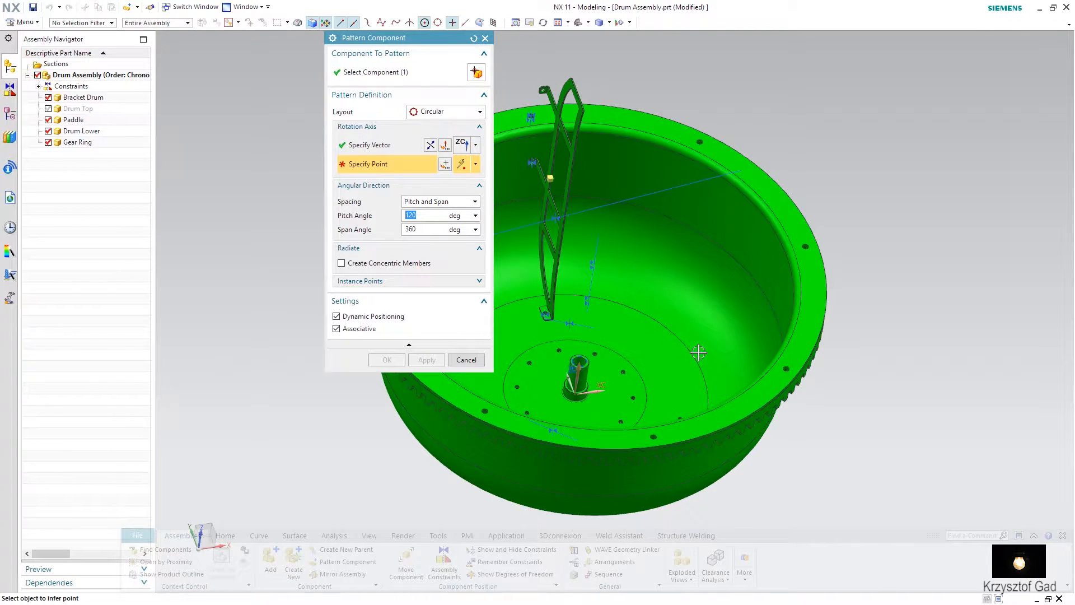
middle_drag(692, 352, 608, 314)
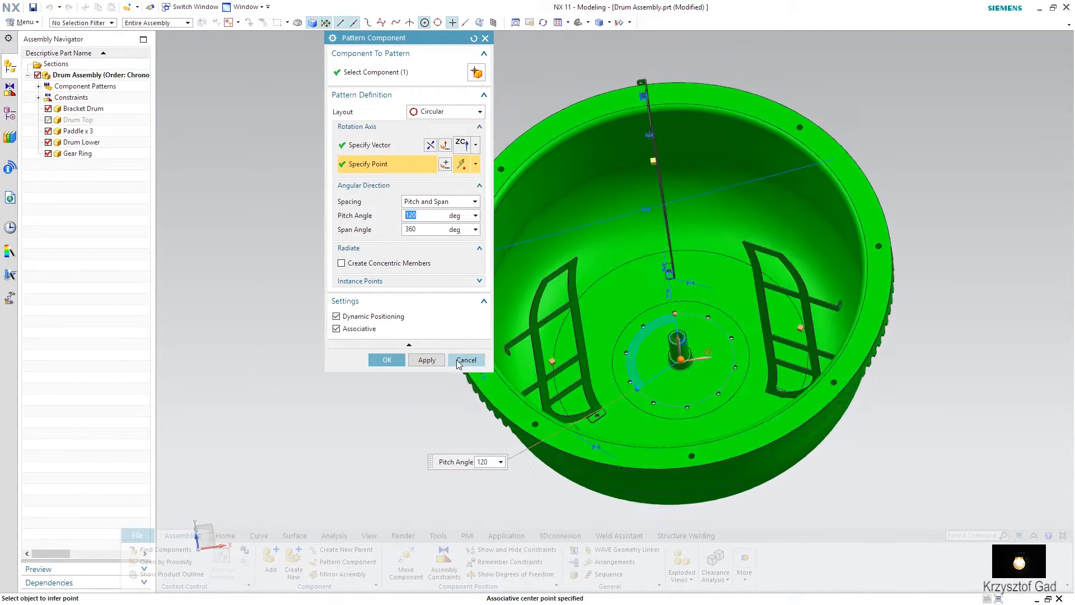
click(436, 362)
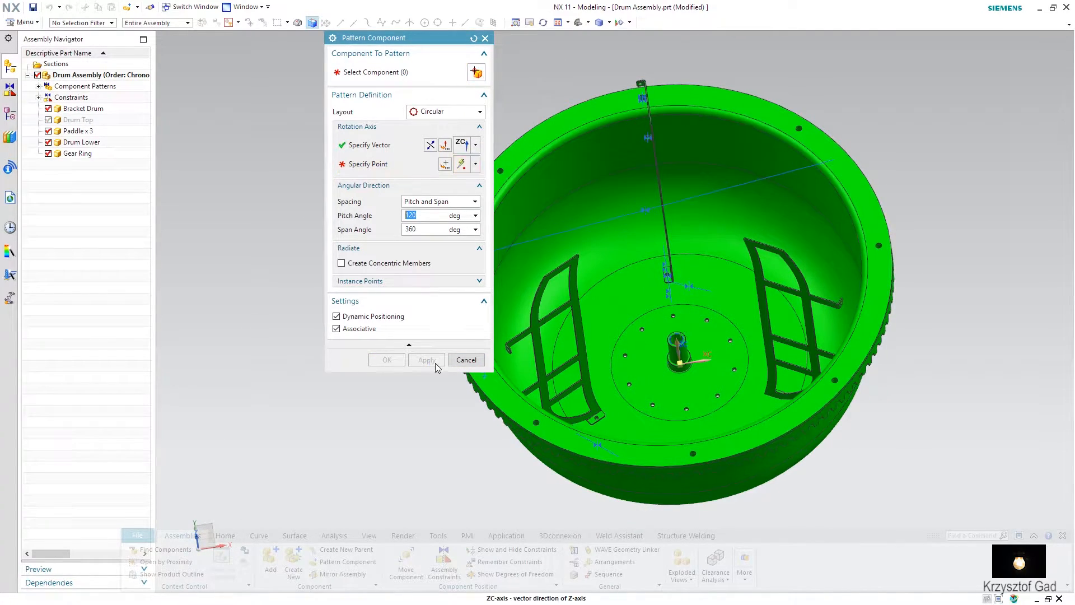
click(467, 360)
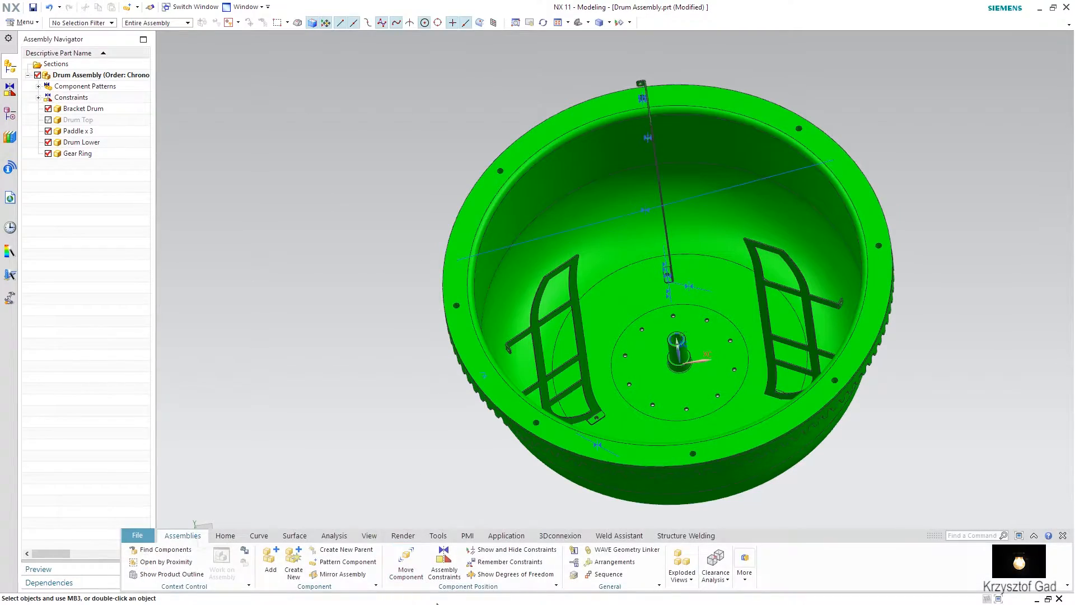
Step: Add a Touch constraint between the outer bottom face of Drum Lower and the flat face of Bracket Drum
click(445, 565)
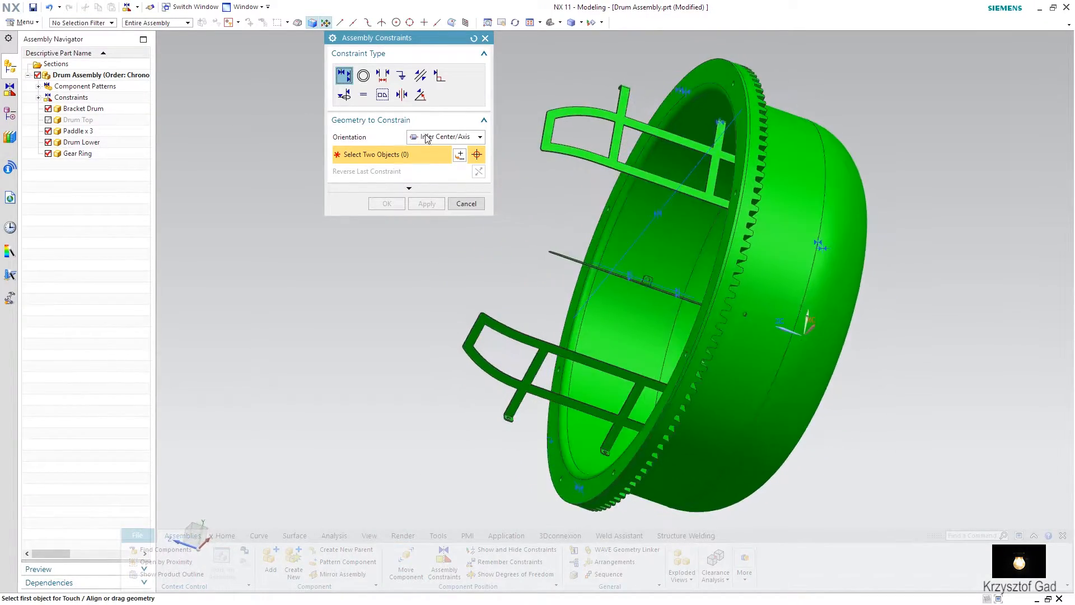
click(445, 136)
click(435, 163)
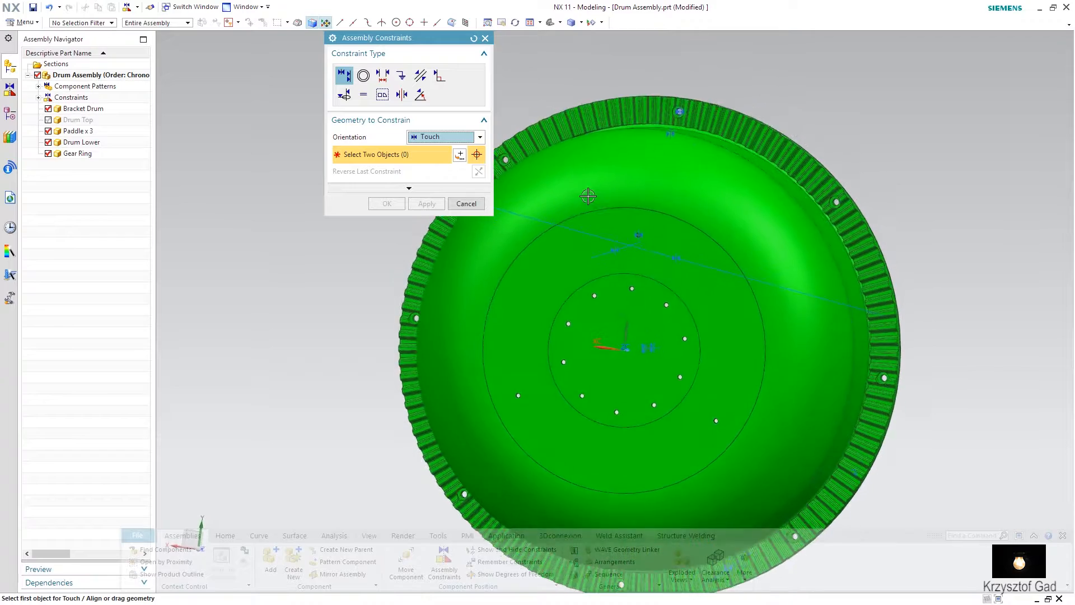
click(594, 266)
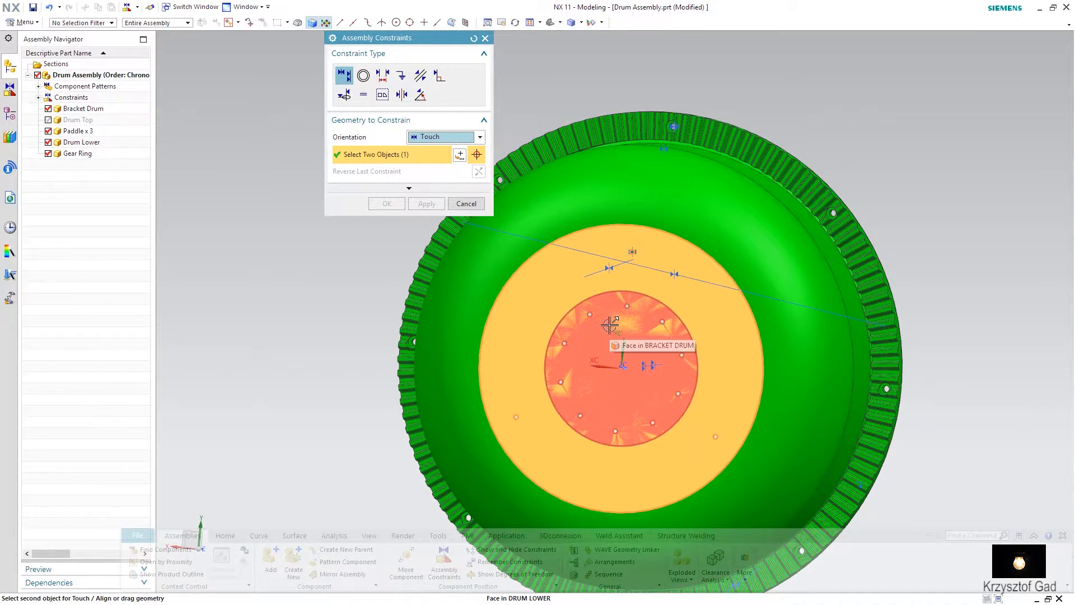
click(610, 325)
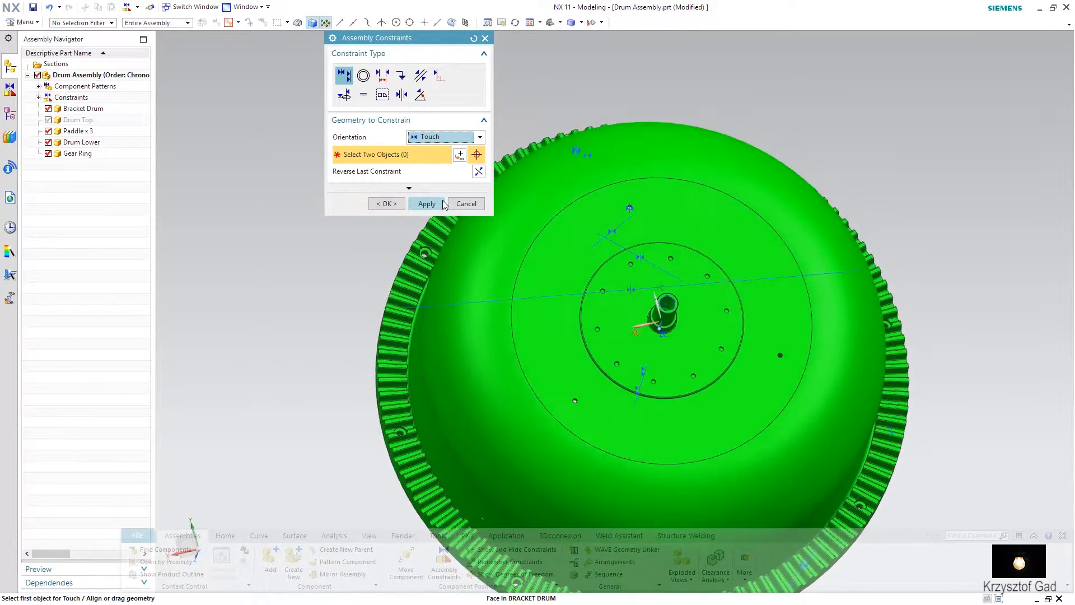
click(435, 203)
Step: Align the Bracket Drum shaft axis with the central axis of Drum Lower using Infer Center/Axis
click(436, 121)
click(437, 127)
click(437, 135)
click(445, 184)
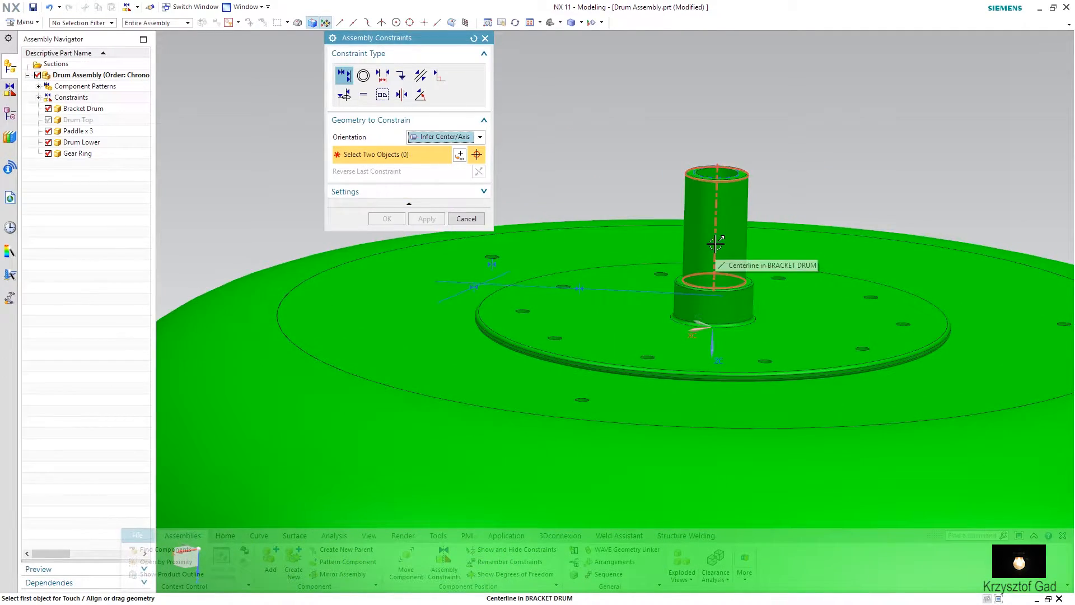
click(715, 244)
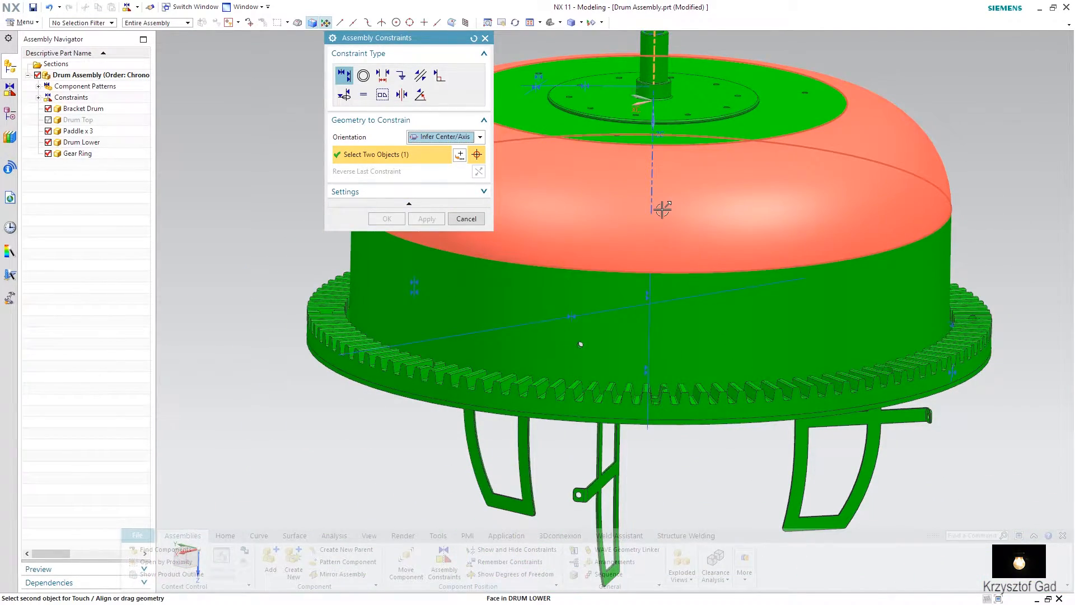
click(652, 199)
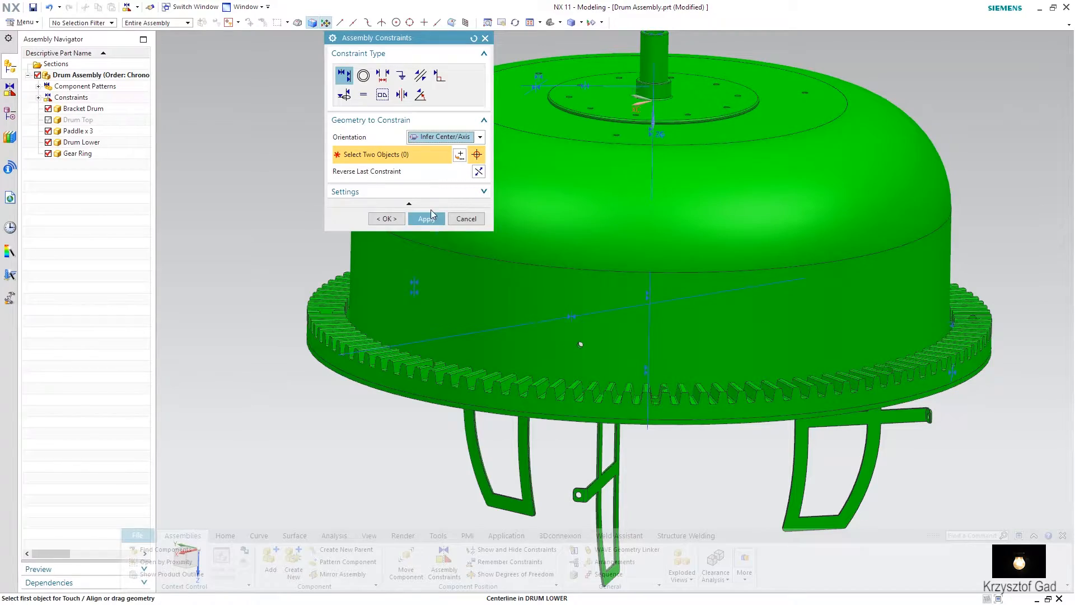
click(428, 218)
Step: Align a Bracket Drum mounting hole with its matching Drum Lower hole using Infer Center/Axis, and finish constraining
scroll(581, 204, down, 10)
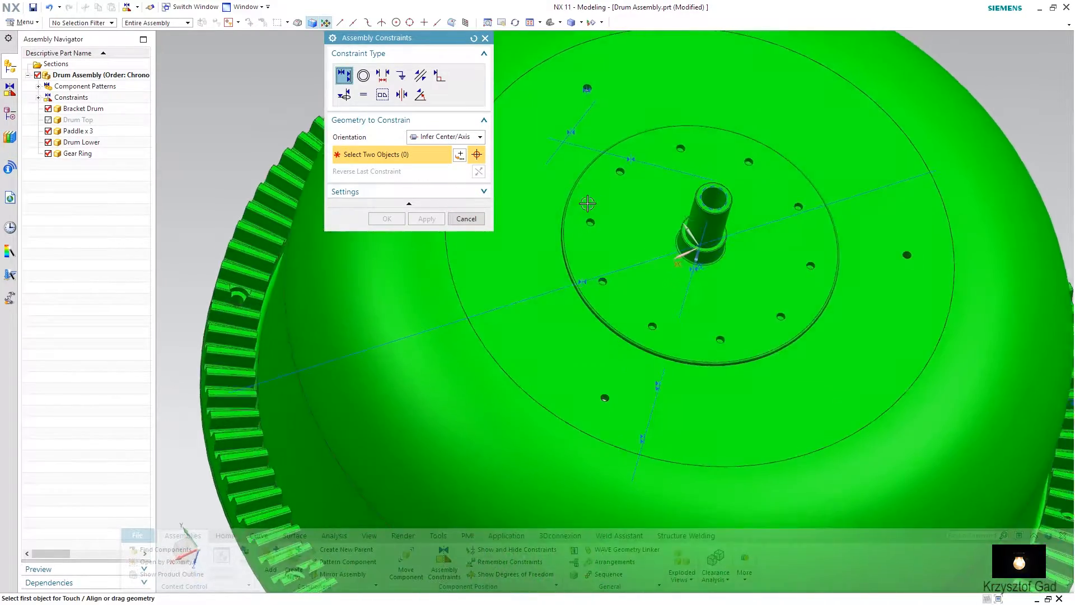
scroll(745, 345, down, 2)
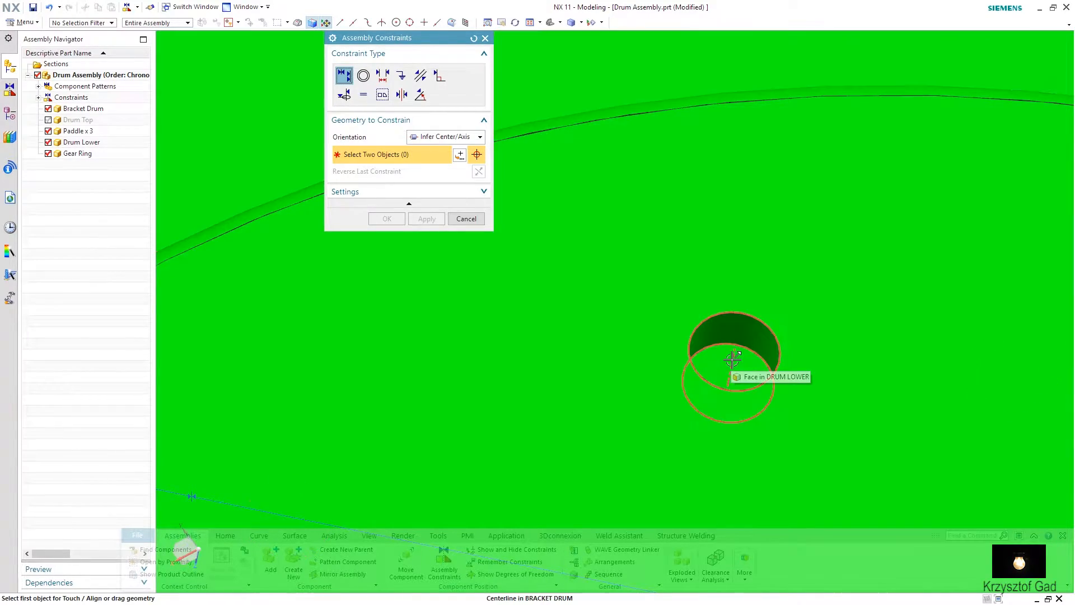
scroll(771, 352, up, 10)
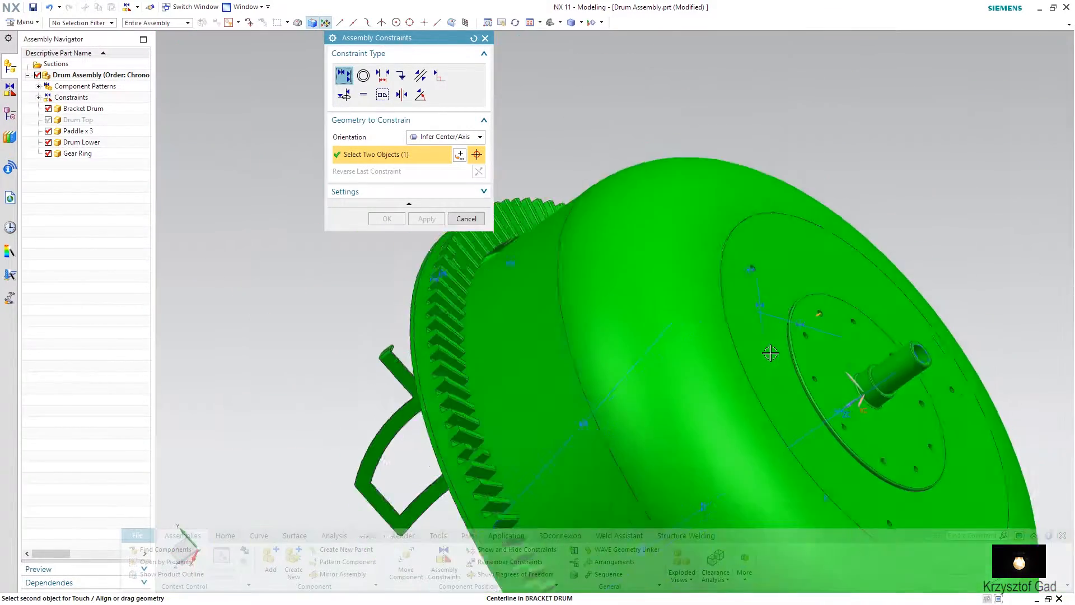
scroll(770, 351, down, 10)
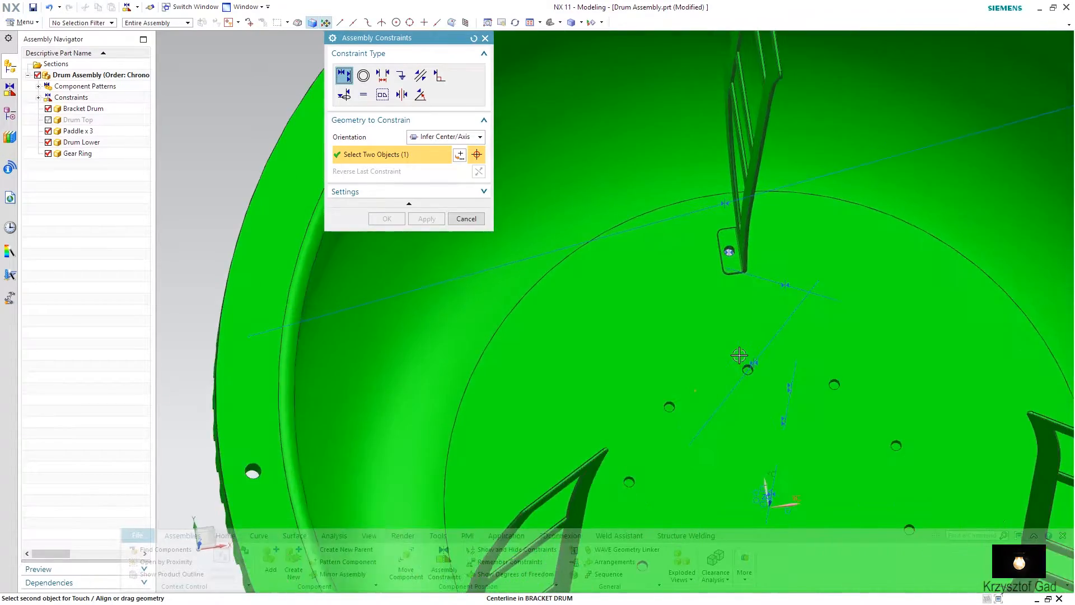
scroll(740, 353, down, 8)
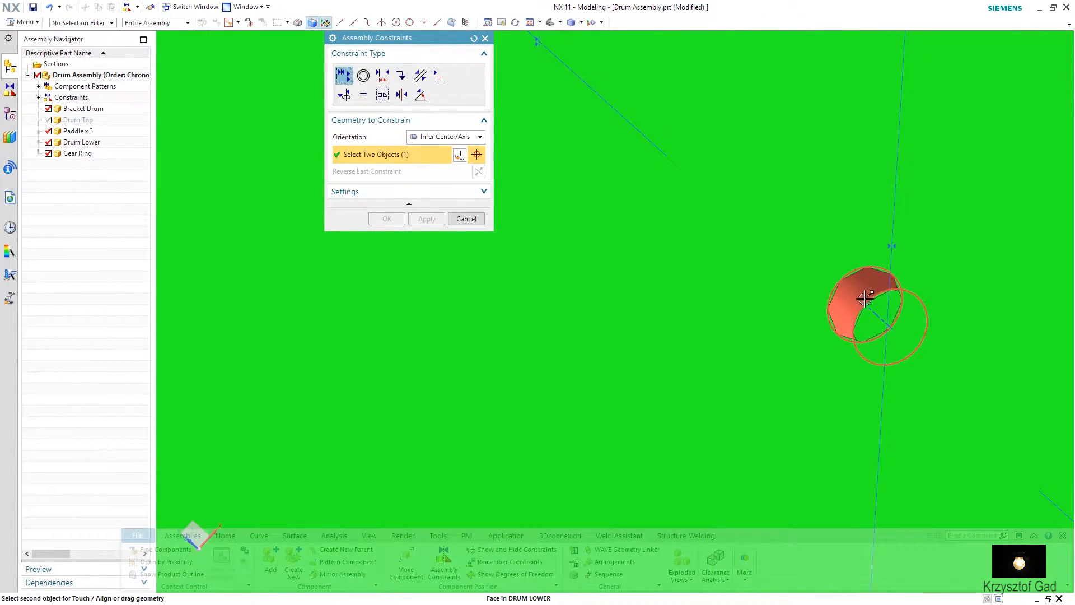
click(865, 308)
click(425, 218)
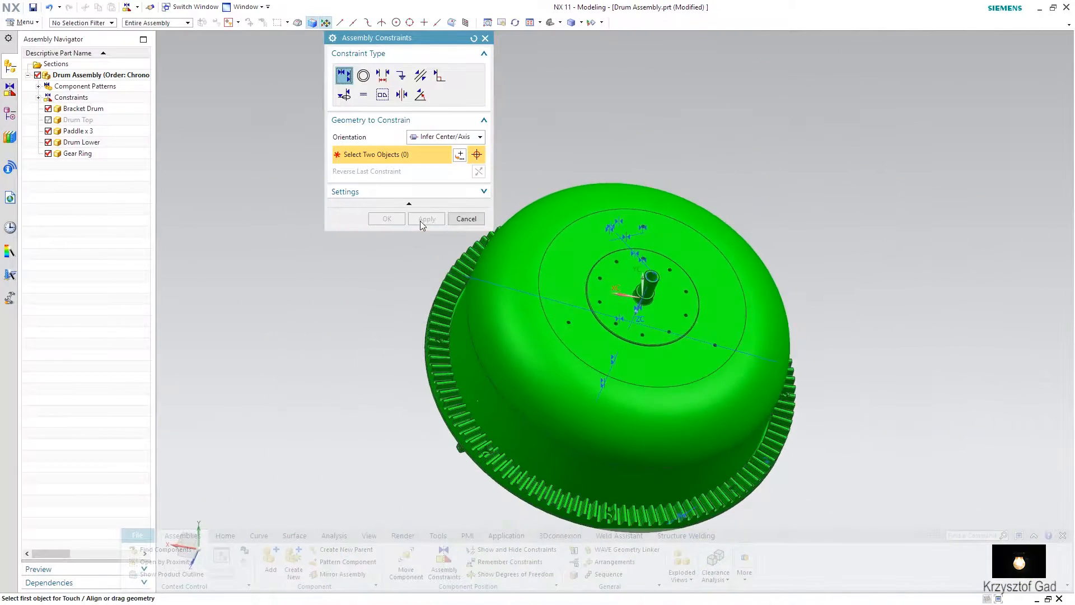
click(468, 219)
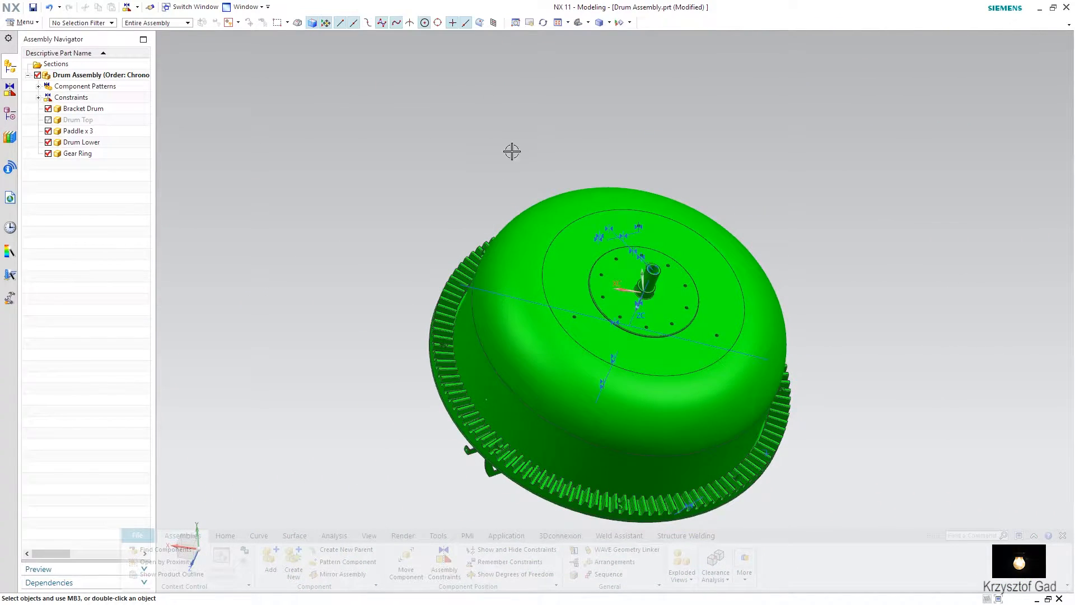
Step: Hide all assembly constraints in the graphics view using Show and Hide
click(619, 26)
click(488, 133)
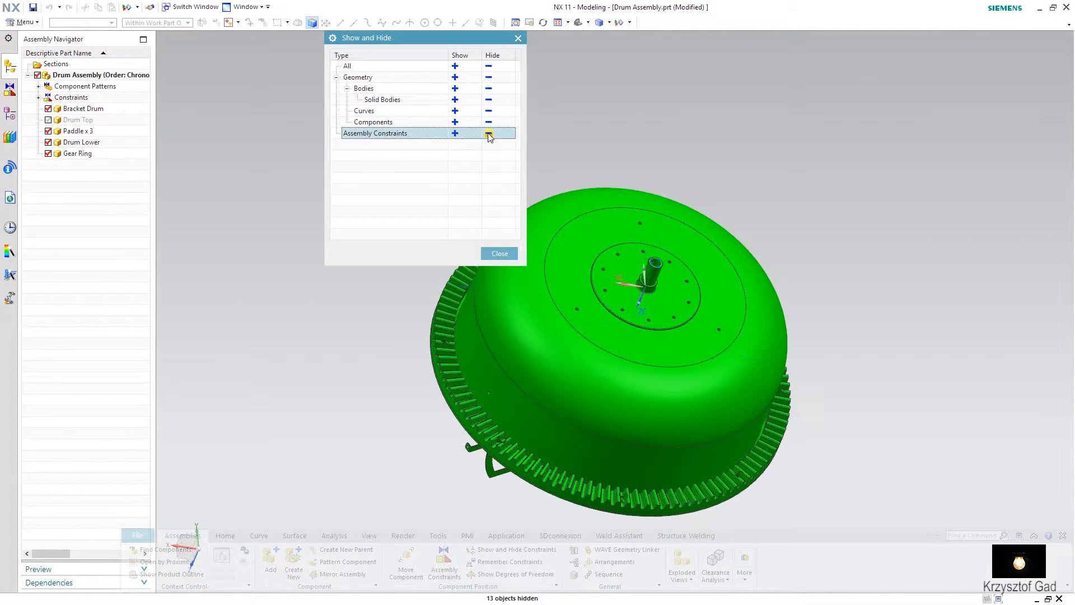
click(498, 253)
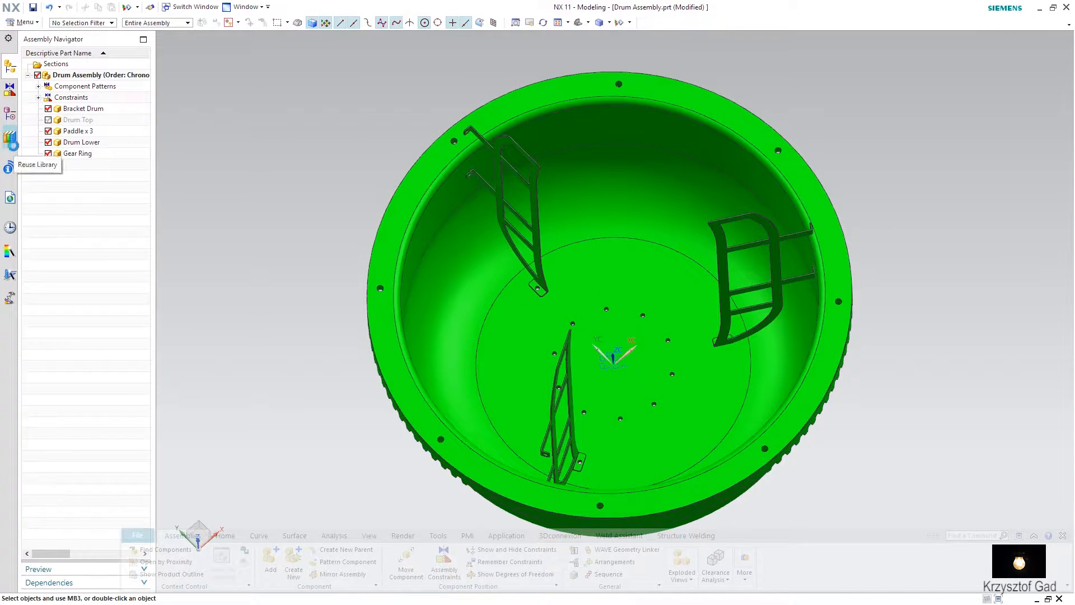
Step: Insert the DIN Plain Washer, Small, Grade A from the Reuse Library's Reuse Examples into the assembly
click(13, 147)
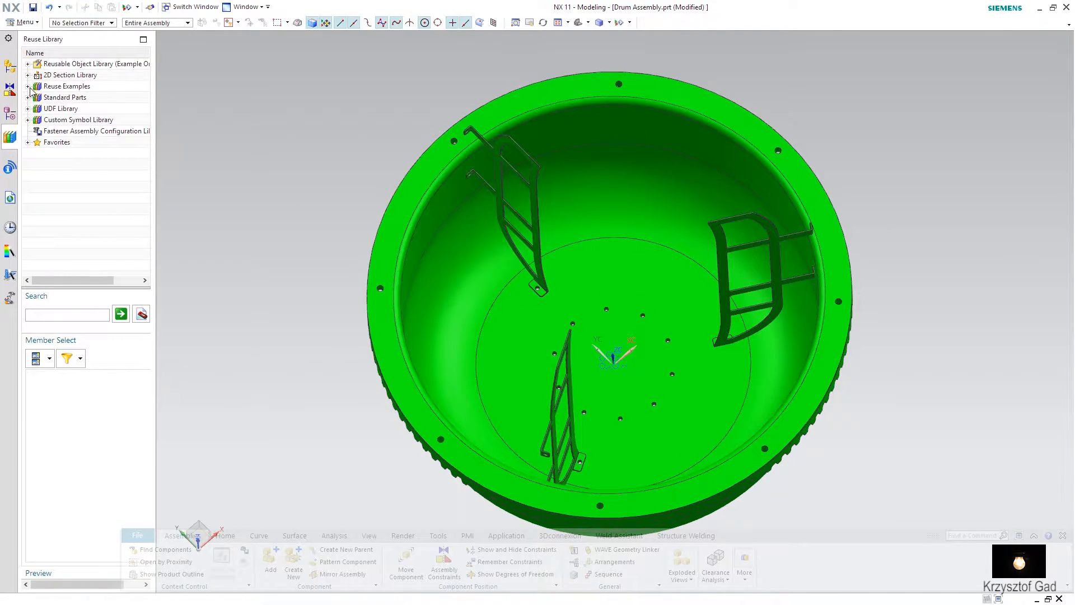
click(28, 86)
click(39, 108)
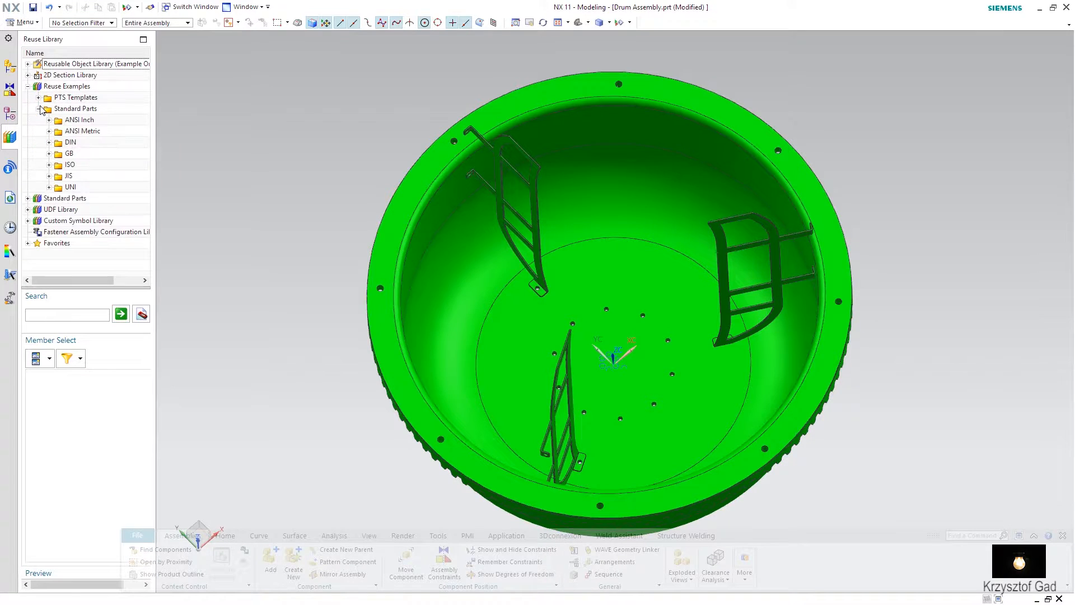
click(50, 142)
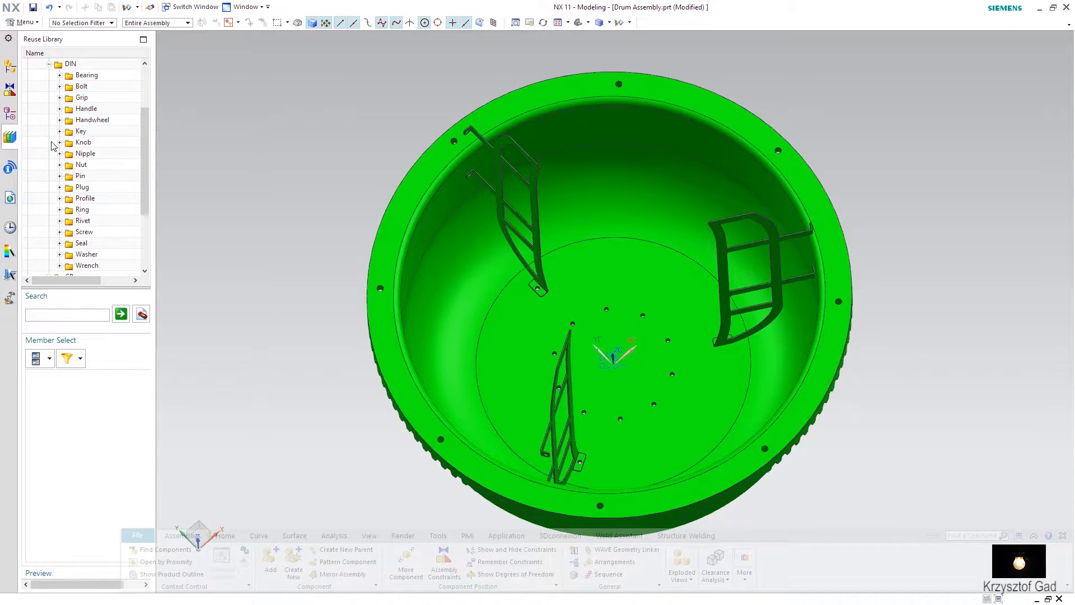
click(61, 255)
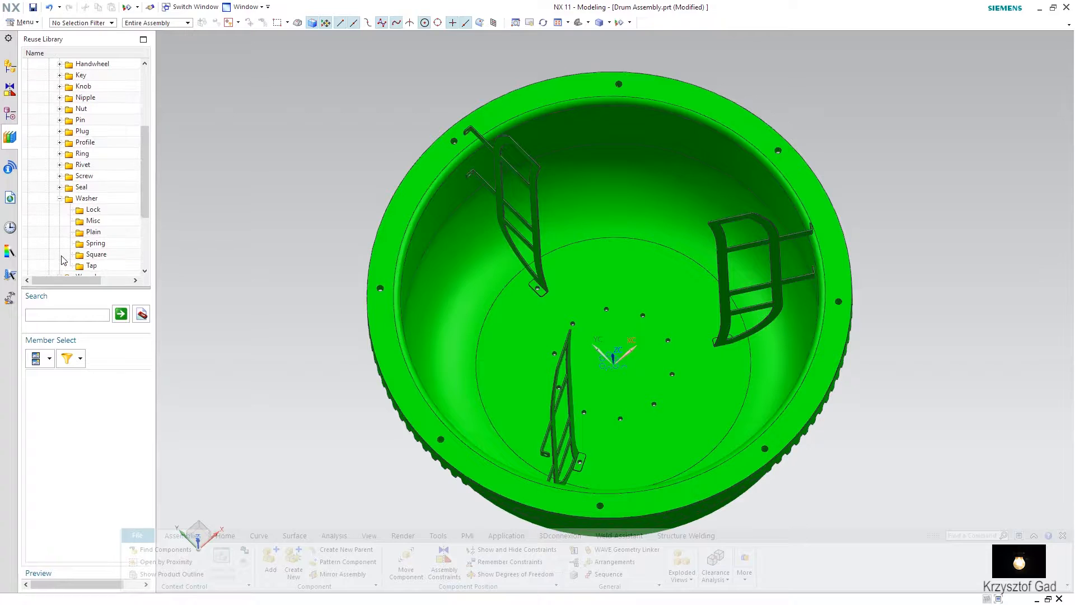
click(100, 233)
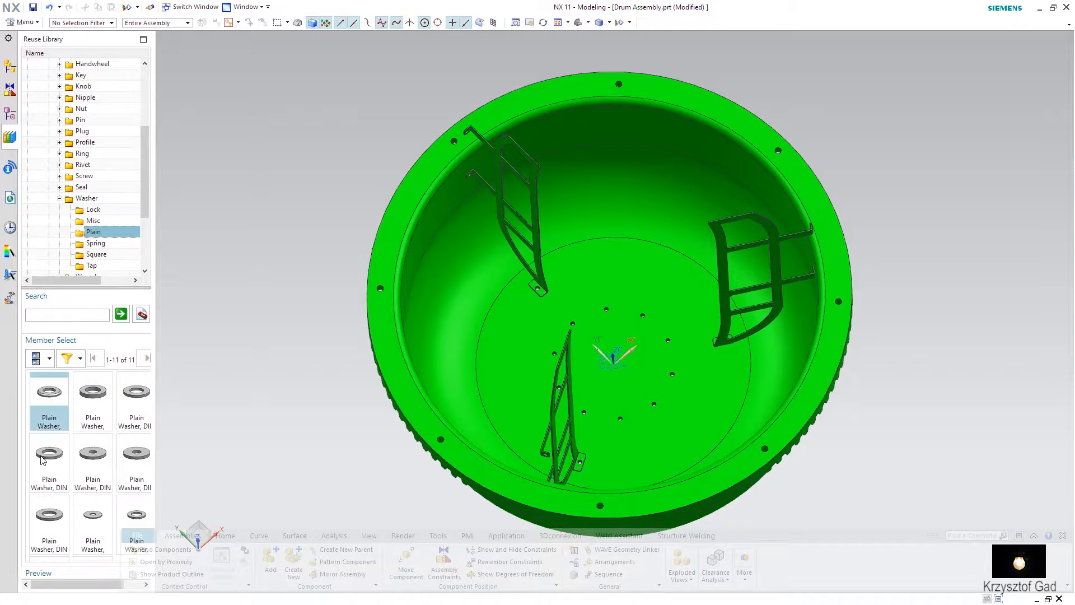
scroll(84, 465, down, 1)
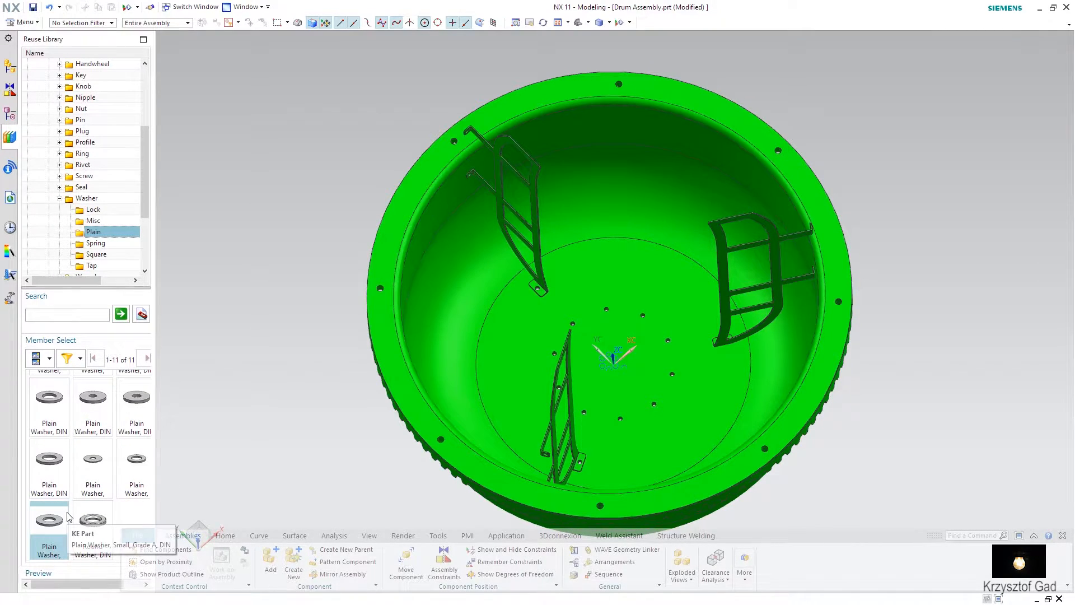
drag(67, 516, 254, 416)
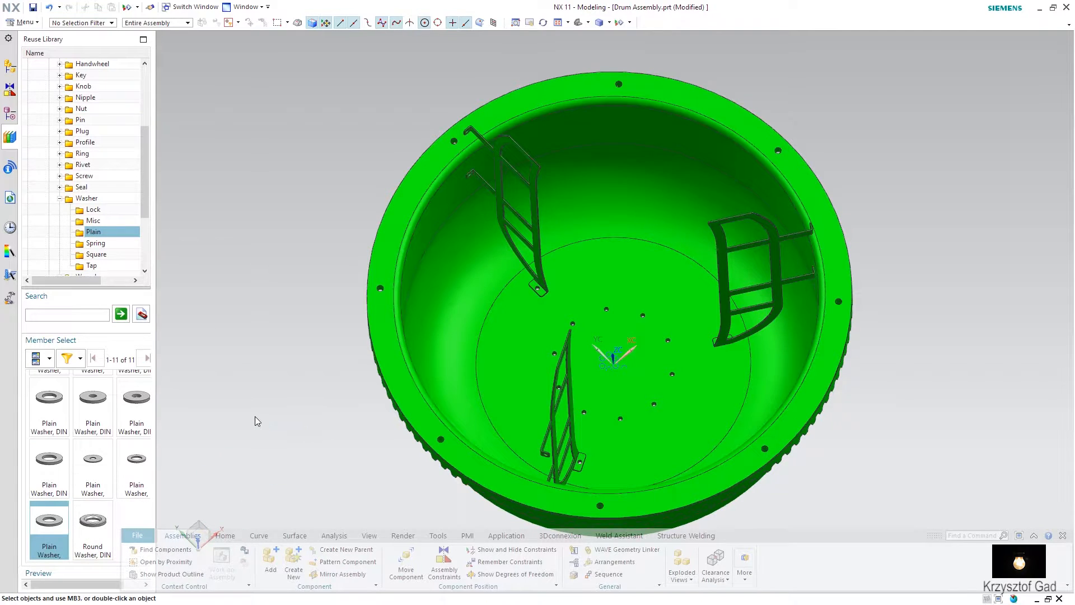
Step: Configure the plain washer as size M8 with Pattern after Add and By Constraints positioning, and add it
click(445, 208)
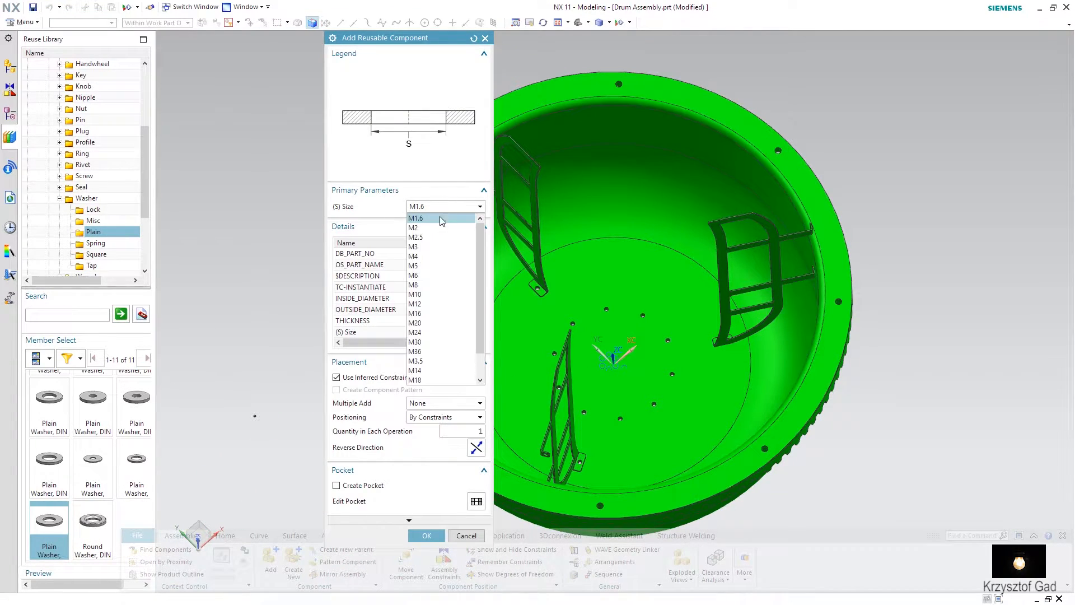
click(429, 282)
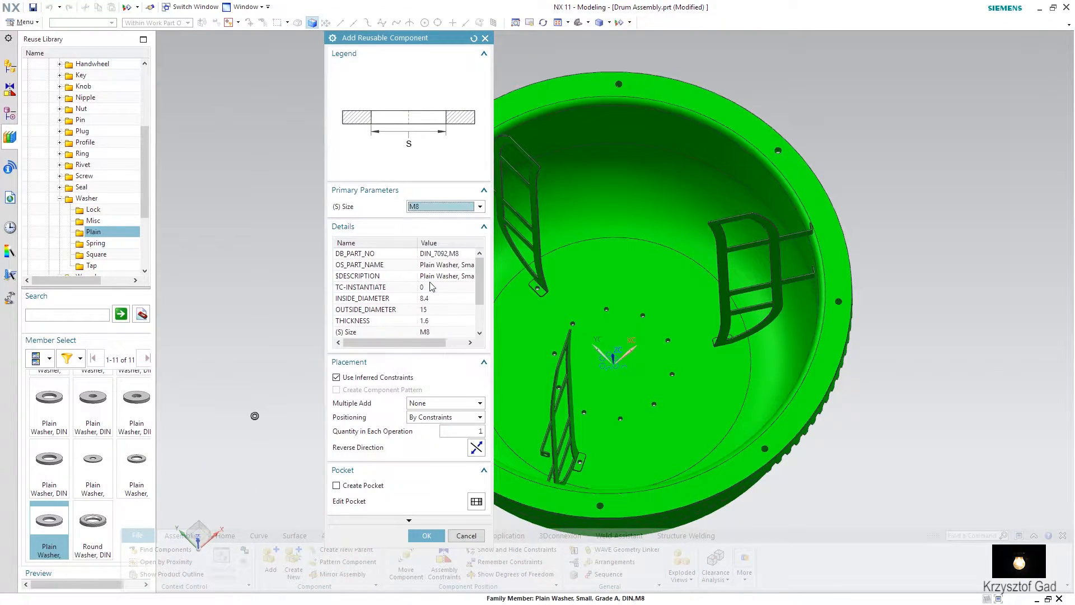
click(452, 403)
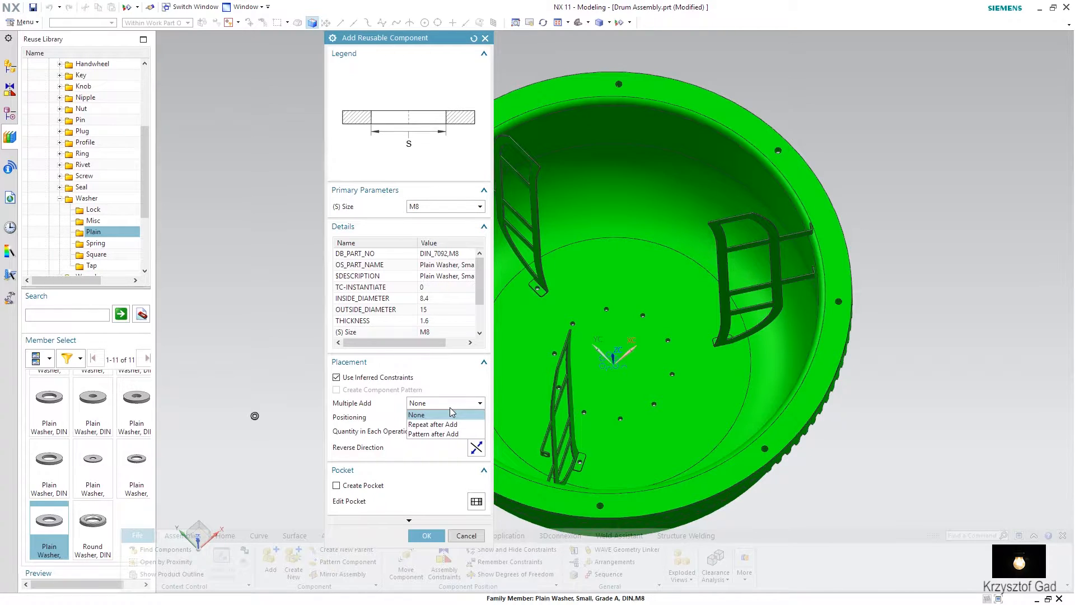
click(443, 434)
click(452, 418)
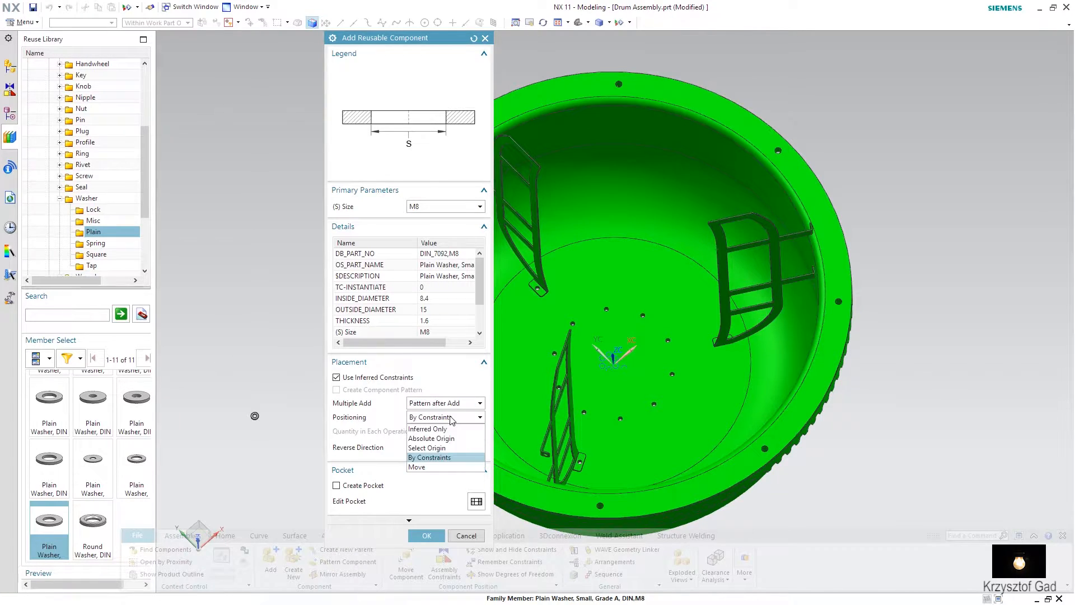
click(451, 419)
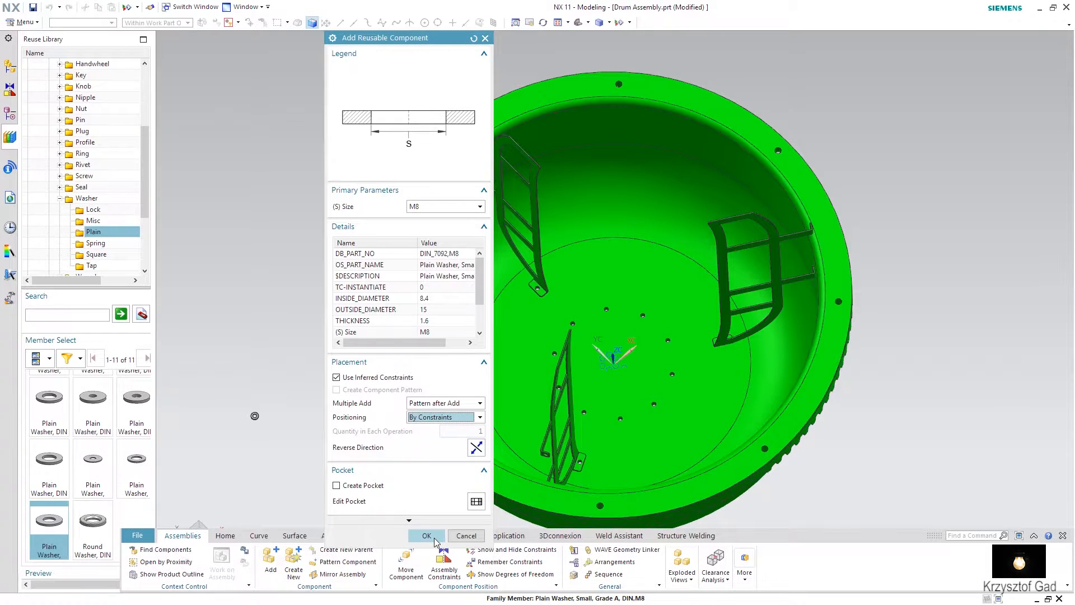
click(430, 537)
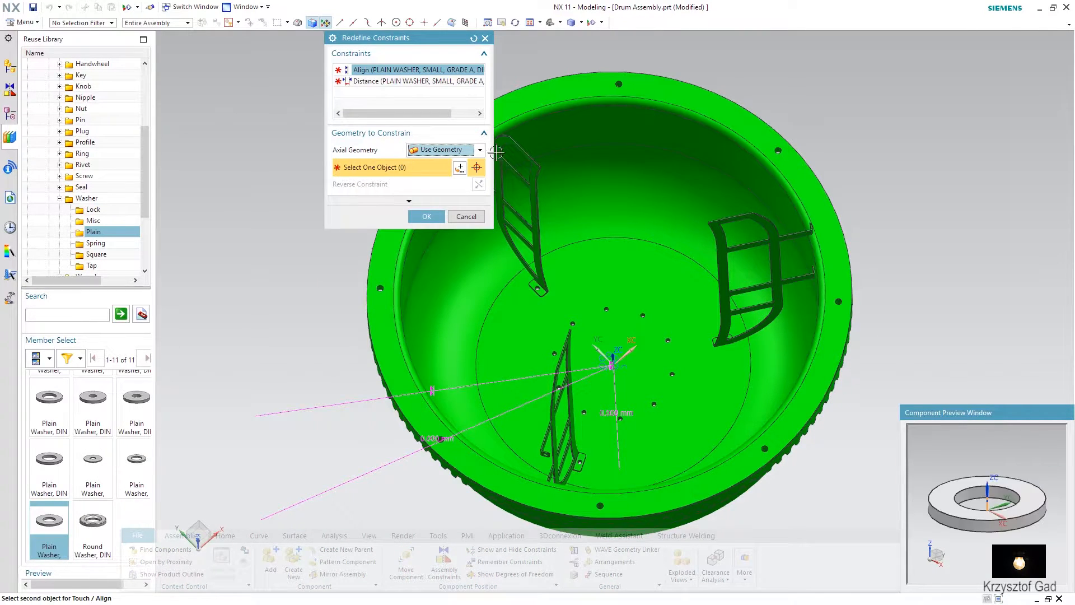
Step: Align the washer with a Drum Lower bracket mounting hole and set it at 0 mm distance from the inner bottom face
scroll(948, 174, up, 5)
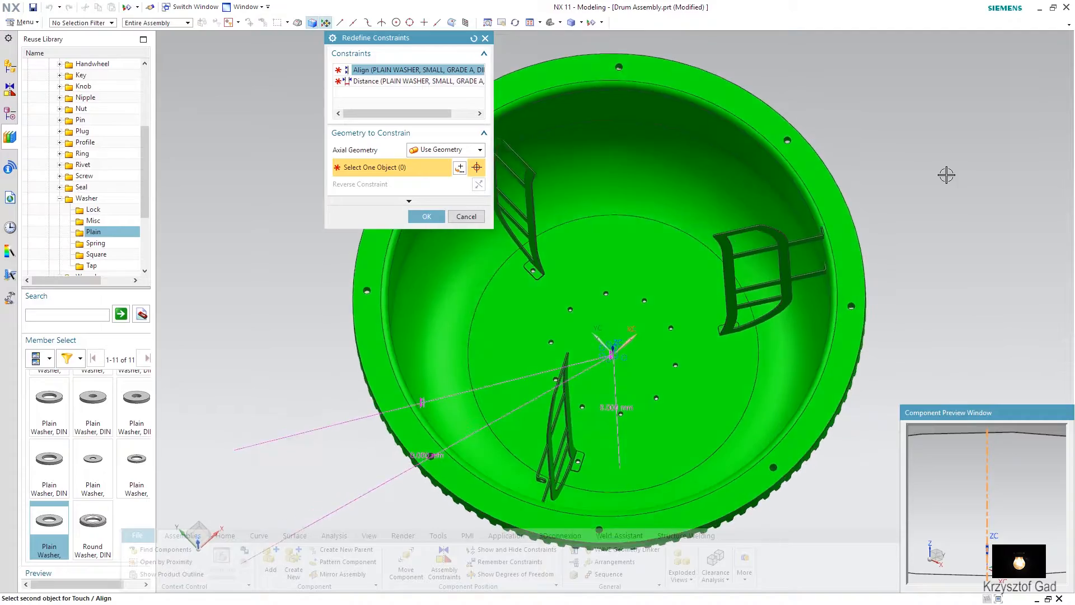
scroll(946, 176, up, 6)
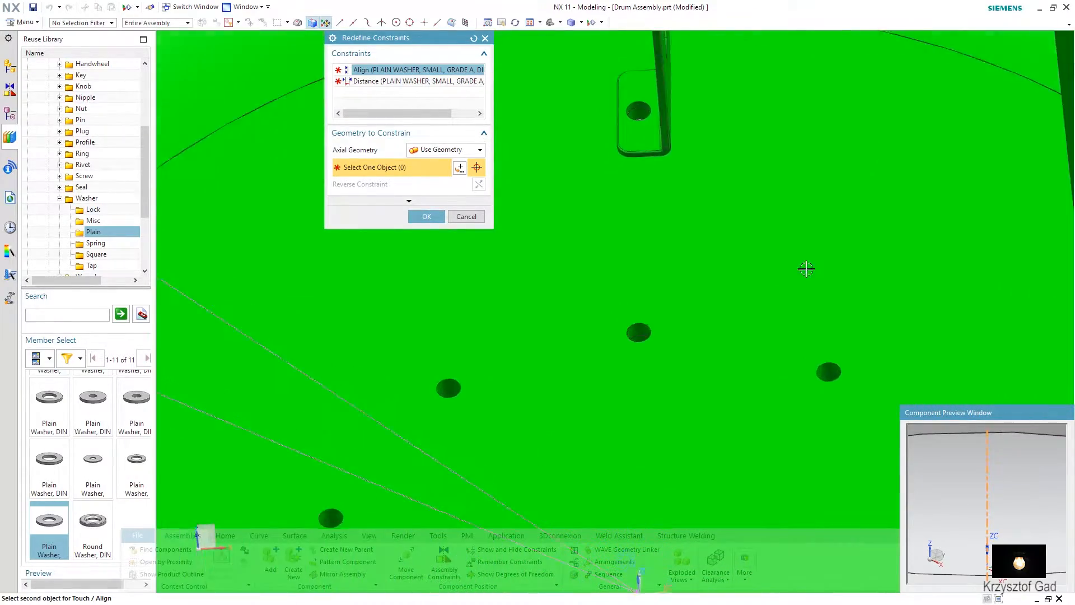
scroll(757, 325, up, 3)
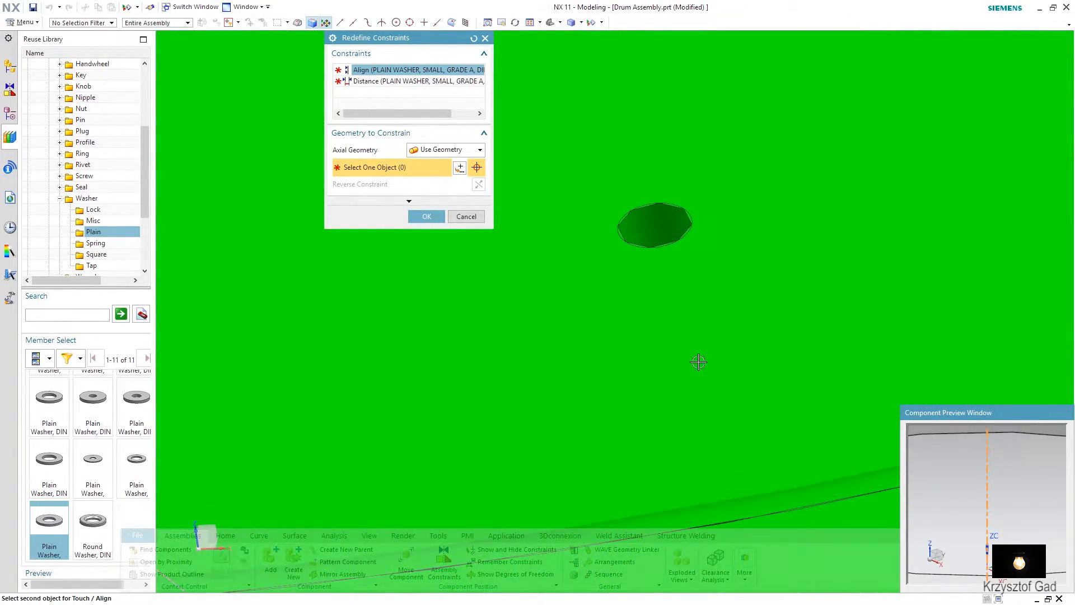
click(655, 232)
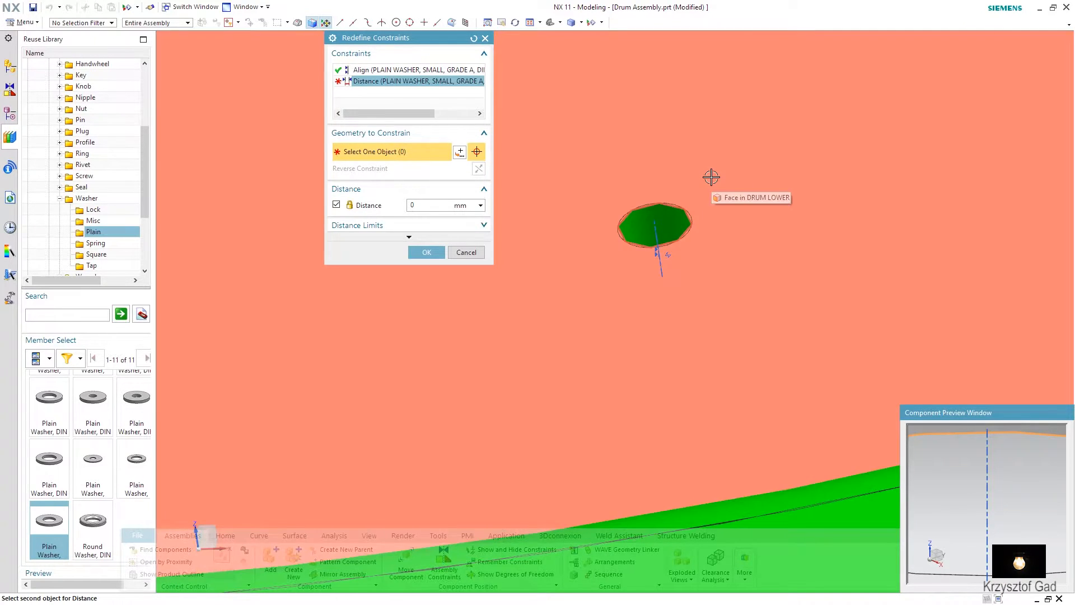
click(711, 177)
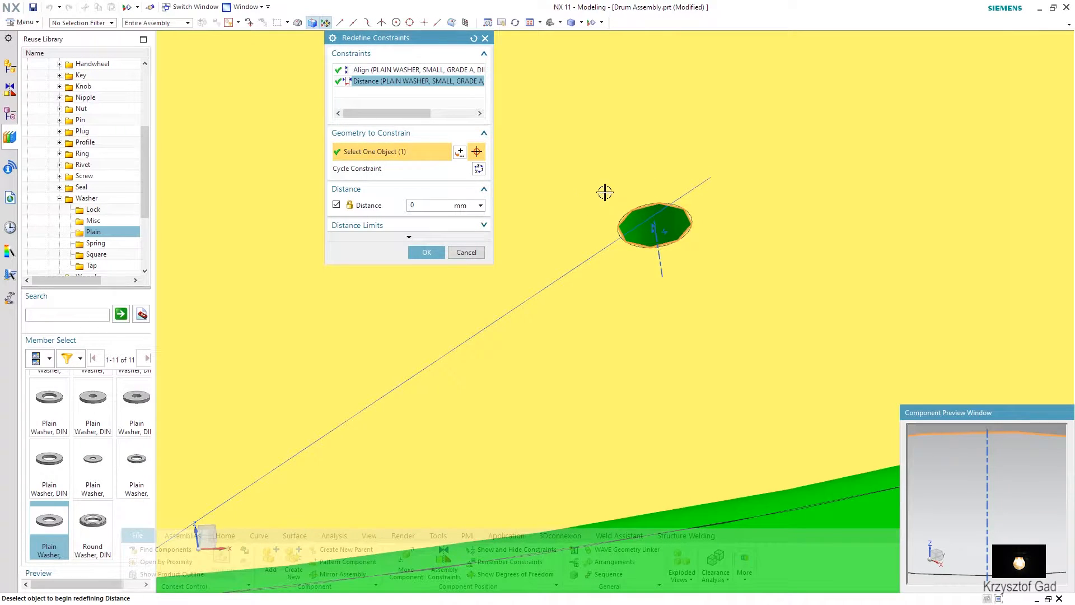
click(427, 252)
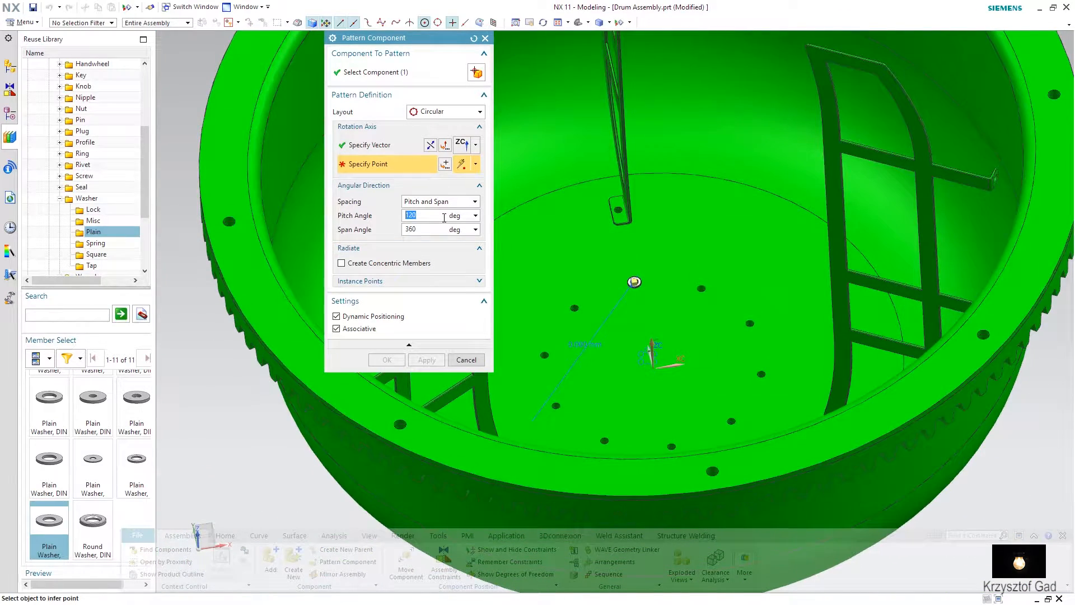
Step: Pattern the washer in a circular layout about the drum's central ZC axis with a 36° pitch angle and 360° span
click(719, 177)
click(429, 360)
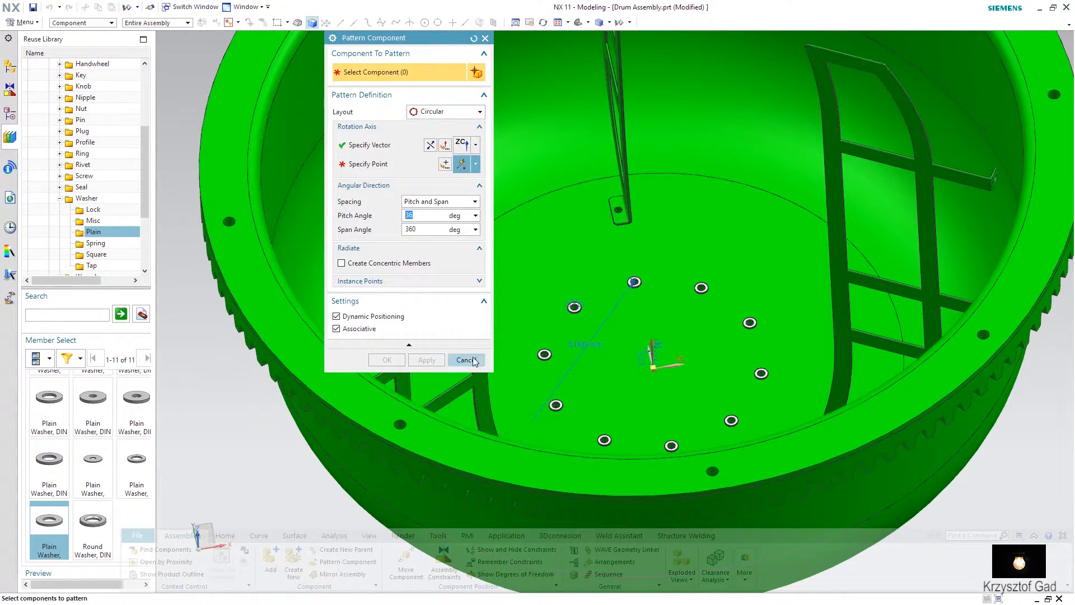
click(467, 360)
Step: Insert the DIN Hex Head Screw, Grade C from the Reuse Library into the assembly
scroll(471, 371, down, 6)
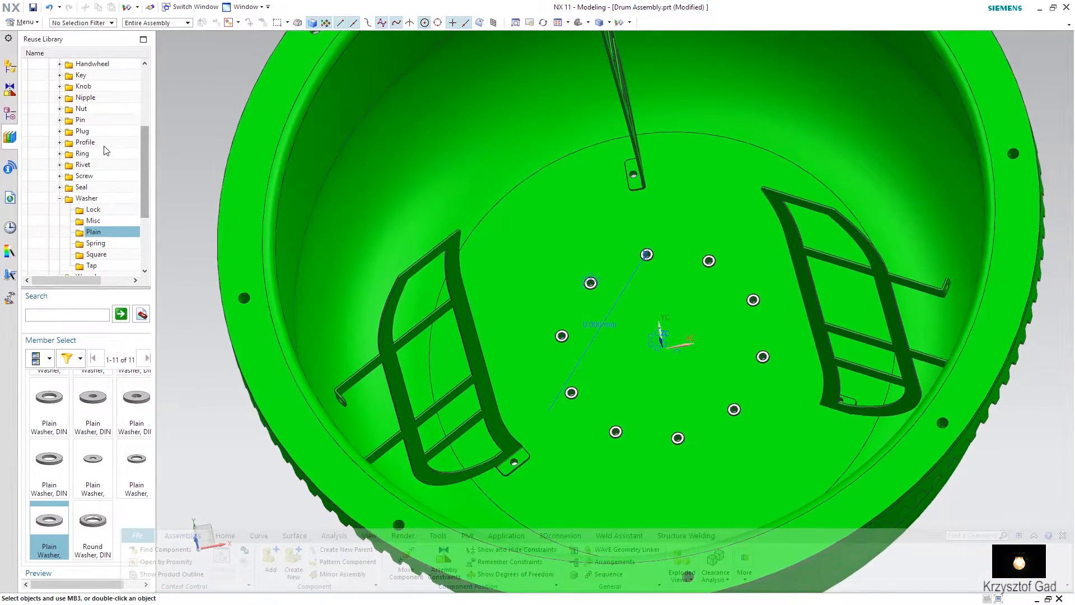
click(60, 176)
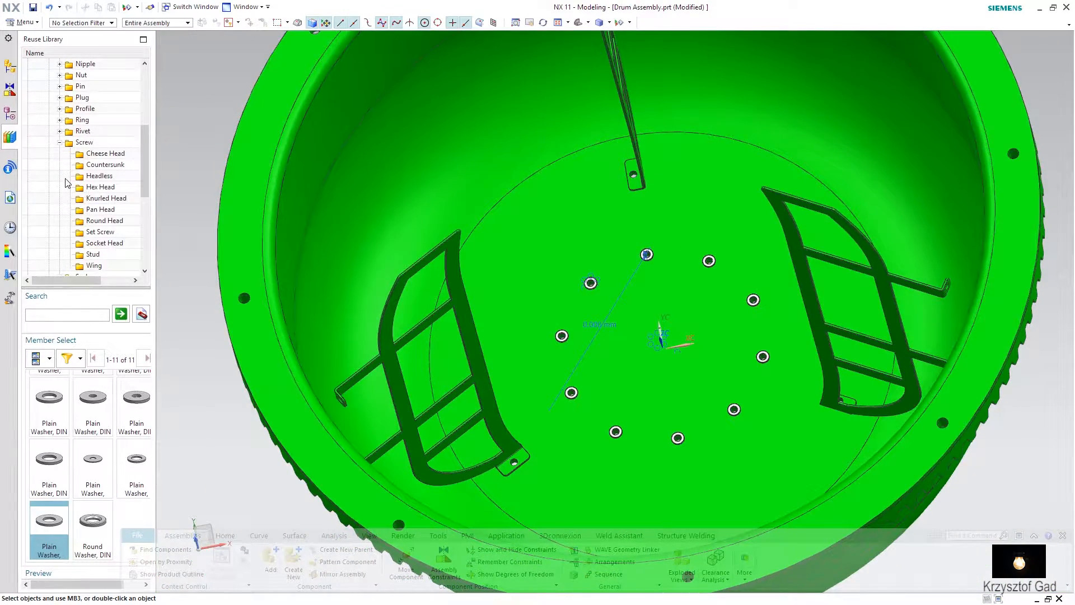
click(100, 187)
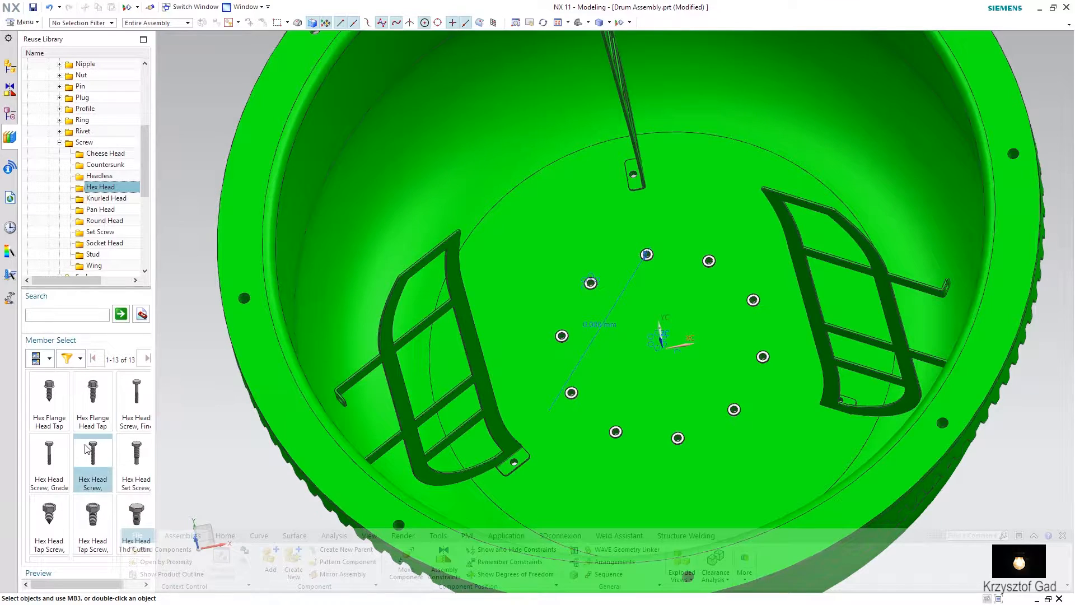
click(52, 451)
drag(55, 448, 190, 456)
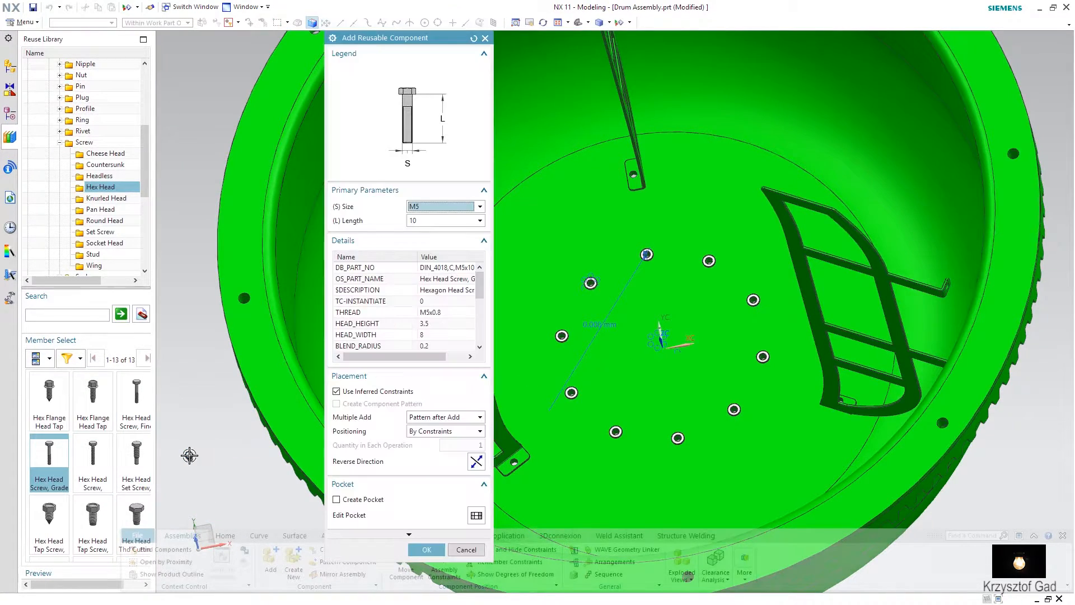
Step: Configure the hex head screw as size M8 with length 25 and add it to the assembly
click(438, 206)
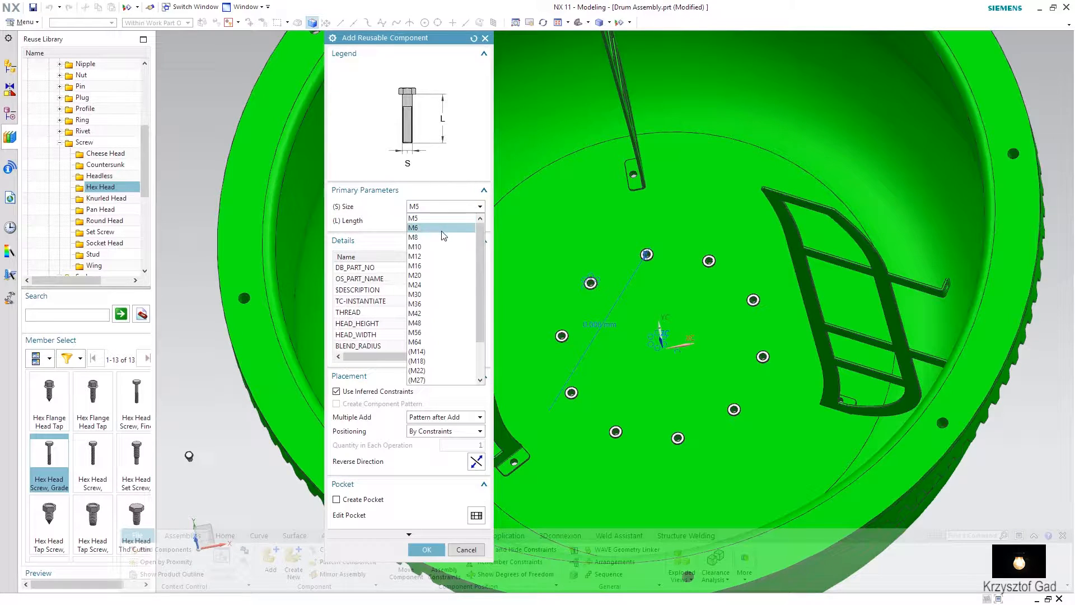
click(439, 237)
click(441, 220)
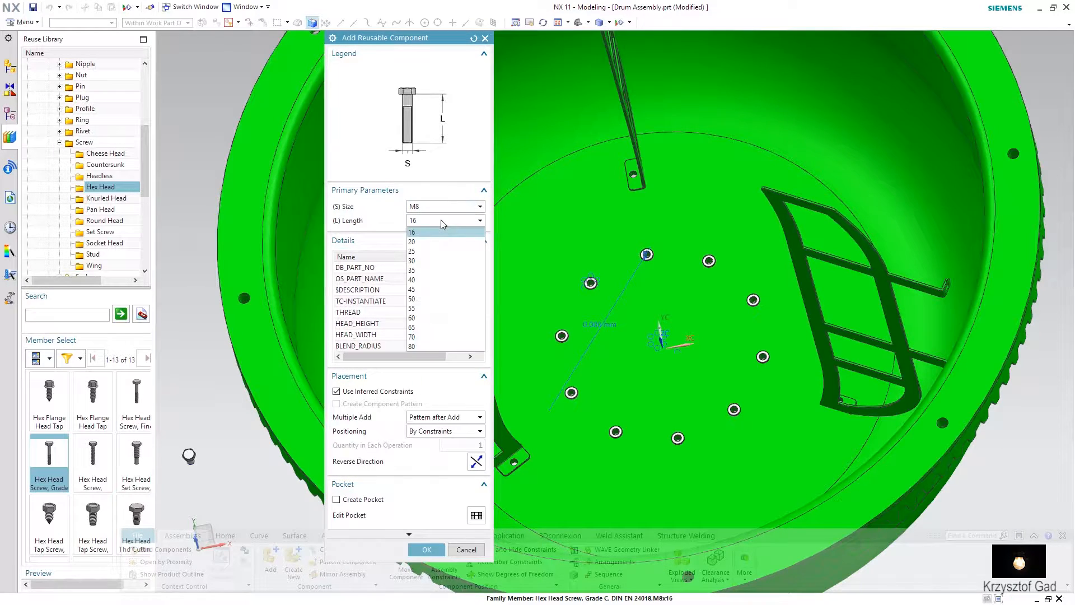
click(428, 251)
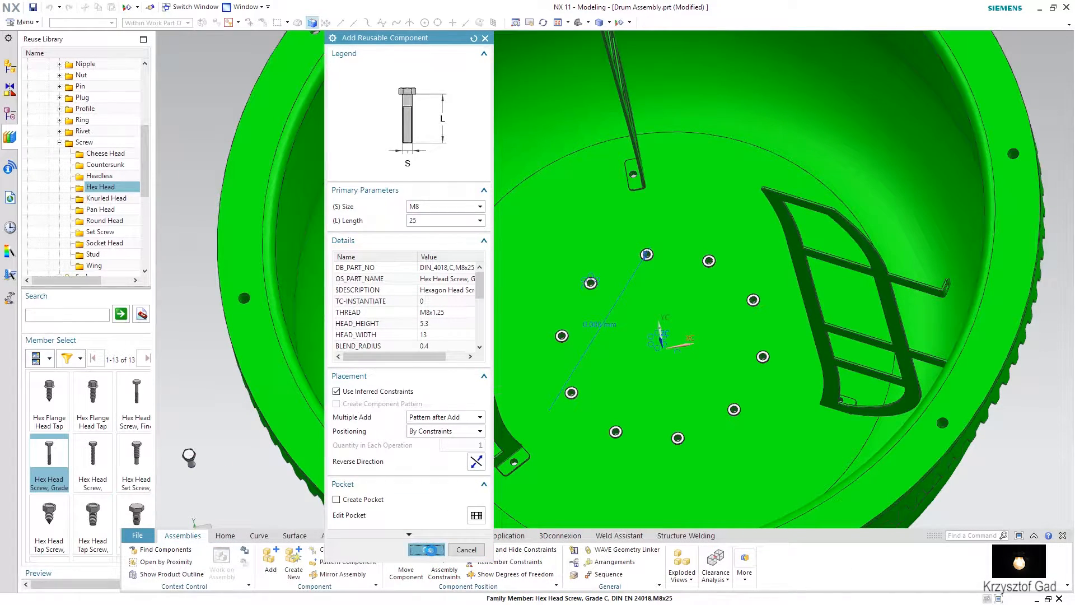
click(426, 549)
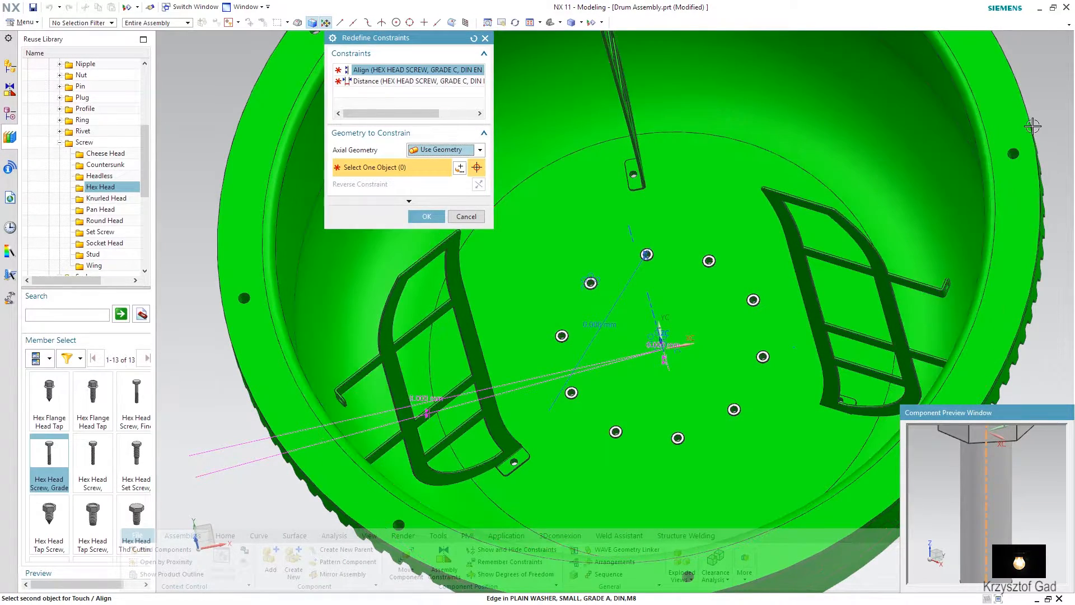
Step: Align the screw with the washer's hole and set its head at 0 mm distance from the washer's upper face
scroll(638, 314, up, 10)
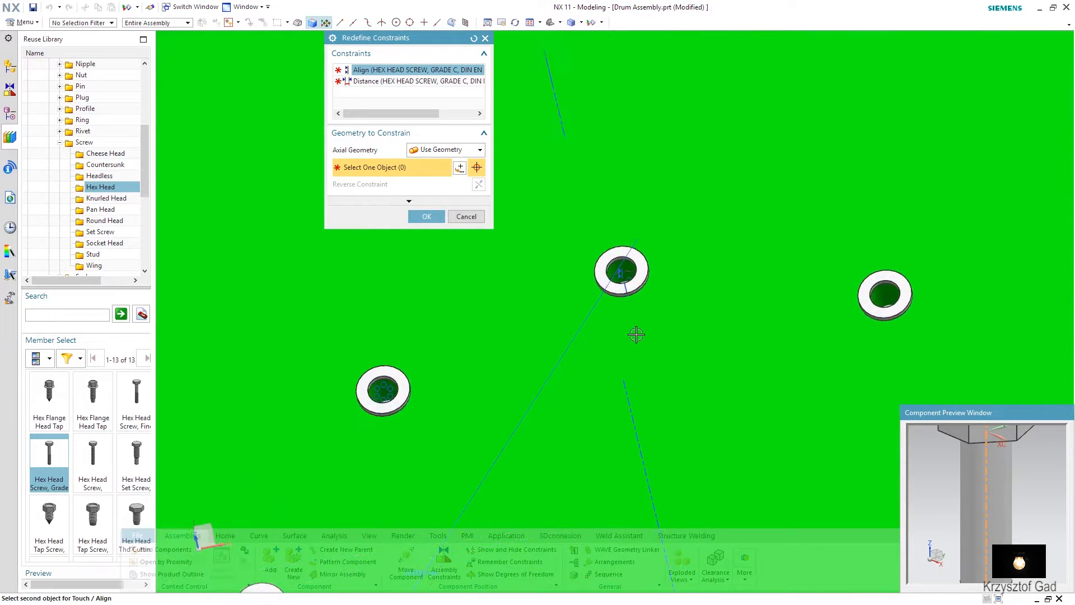
scroll(636, 347, up, 5)
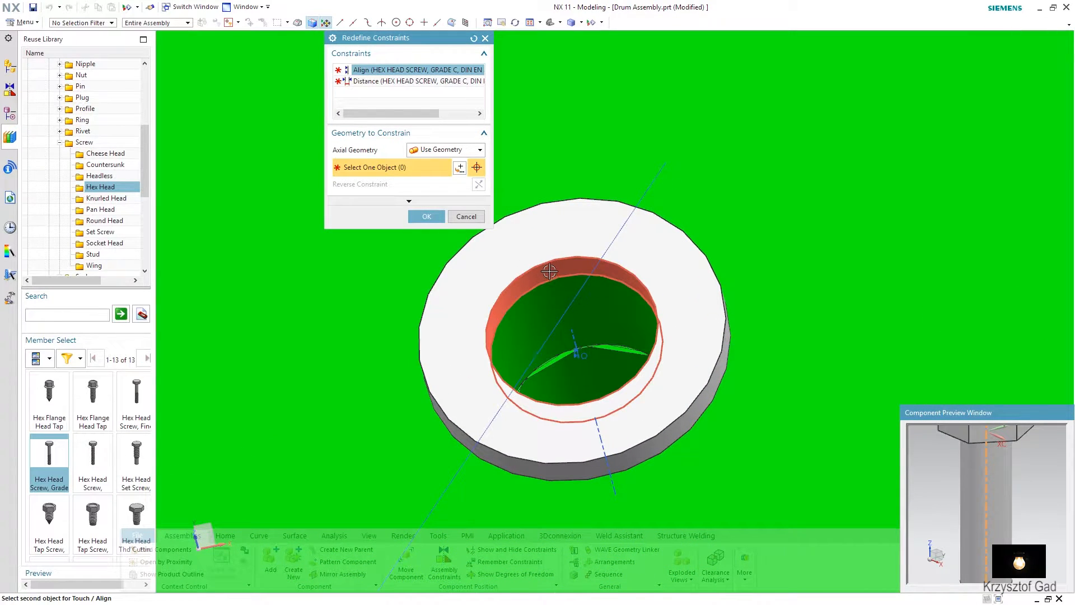
click(574, 332)
click(569, 227)
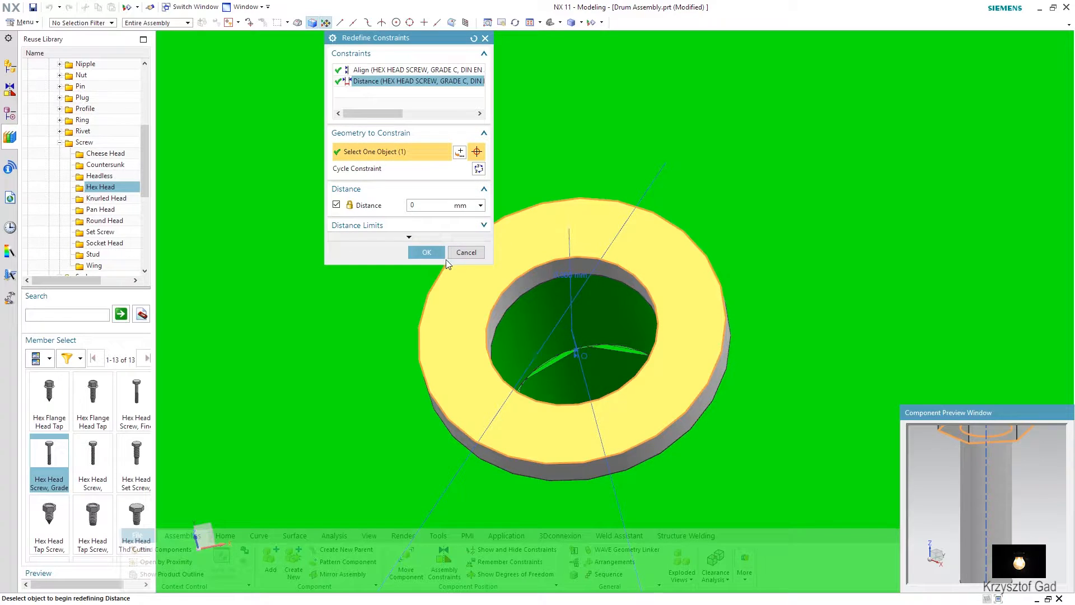
click(436, 258)
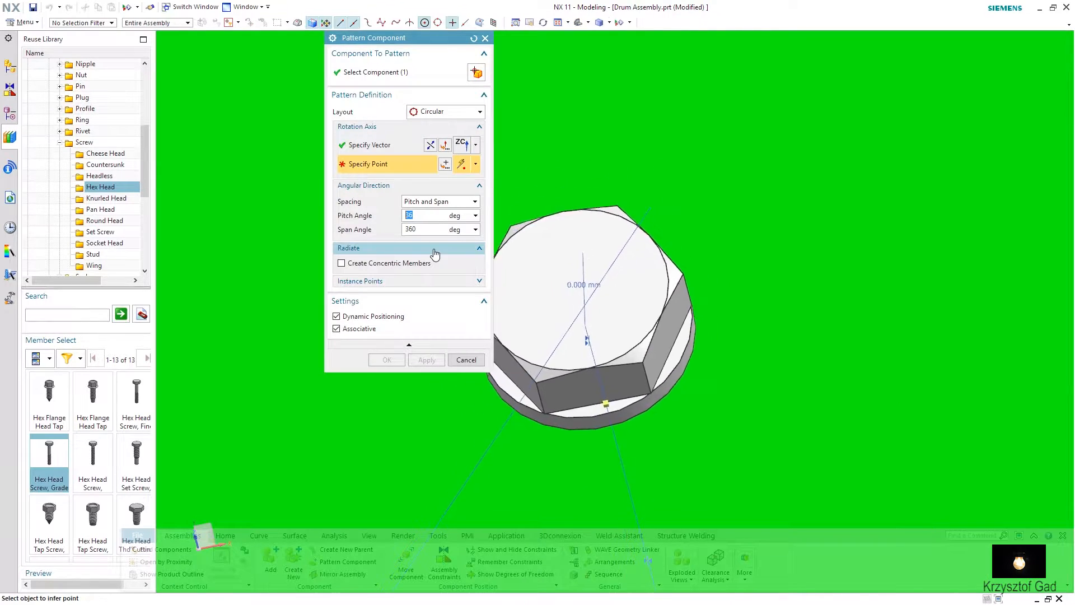
Step: Pattern the screw in a circular layout about the drum's central ZC axis with a 36° pitch angle and 360° span
scroll(579, 186, down, 5)
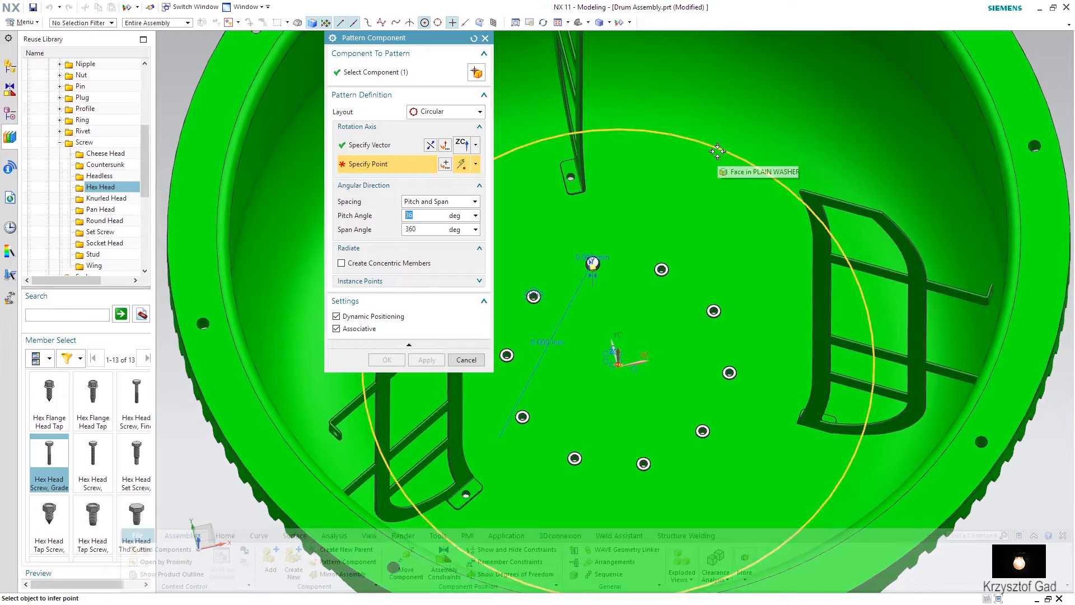
click(717, 152)
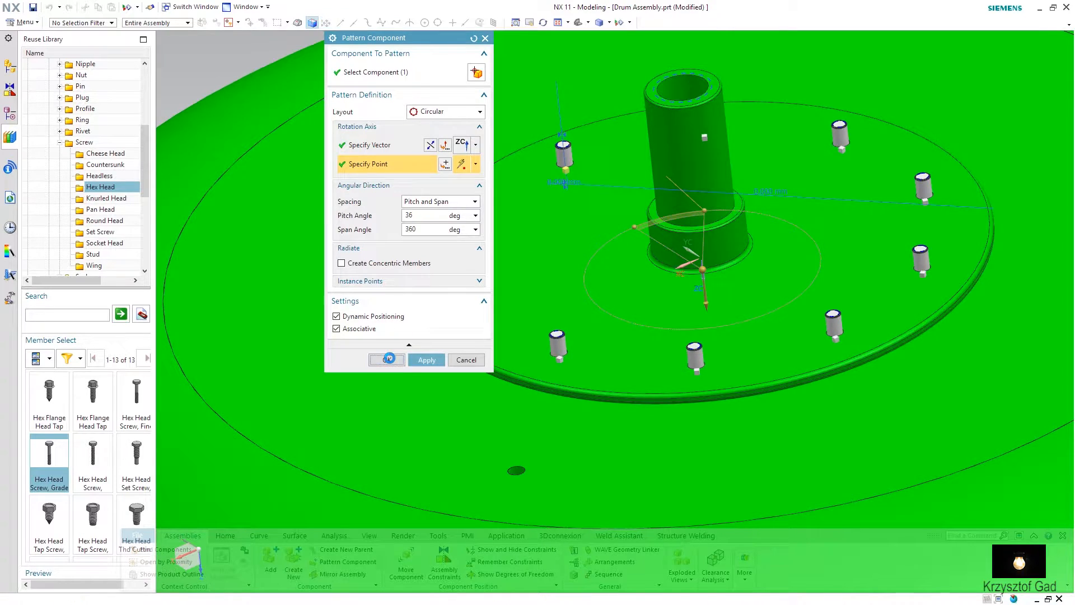
click(386, 361)
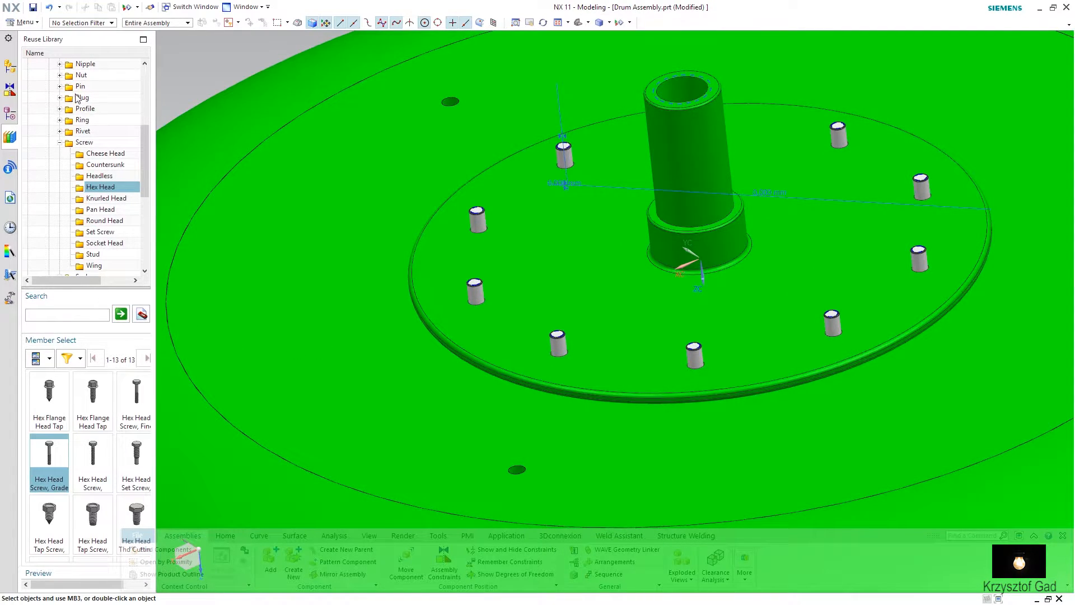
Step: Insert the DIN flange Hex Nut from the Reuse Library into the assembly
click(60, 76)
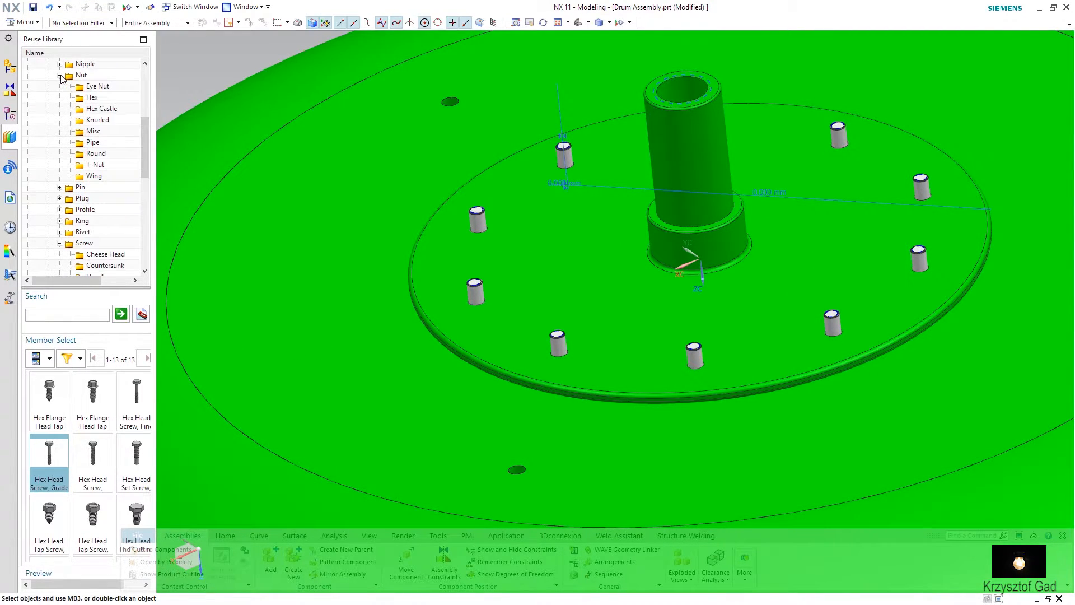
click(93, 110)
click(92, 98)
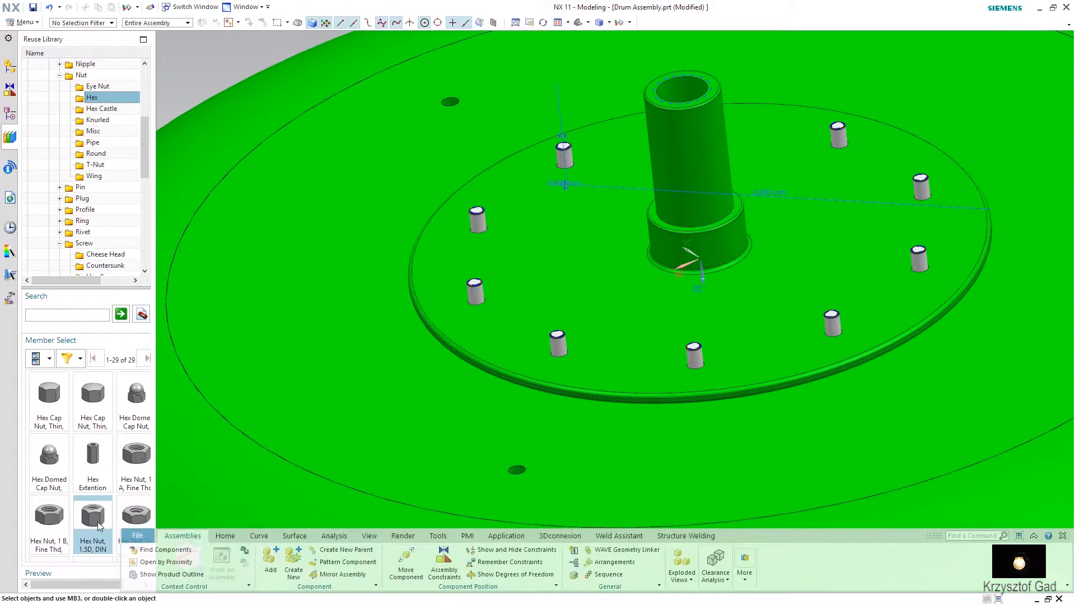
mouse_move(68, 512)
mouse_down()
mouse_move(572, 183)
mouse_move(627, 183)
mouse_up()
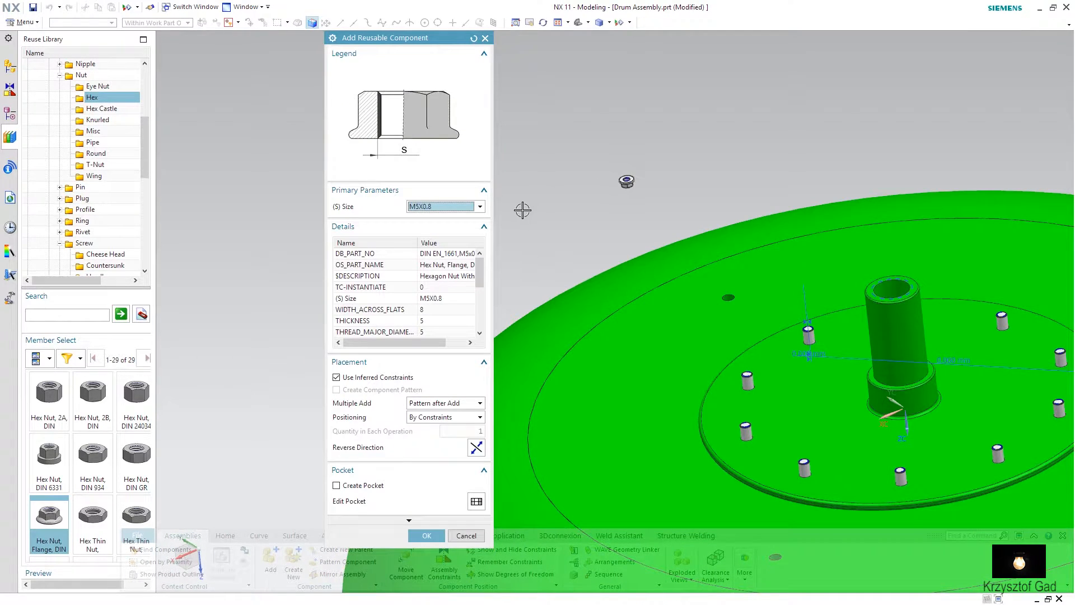
Step: Configure the flange nut as size M8X1.25 with Pattern after Add and By Constraints positioning, and add it
click(457, 209)
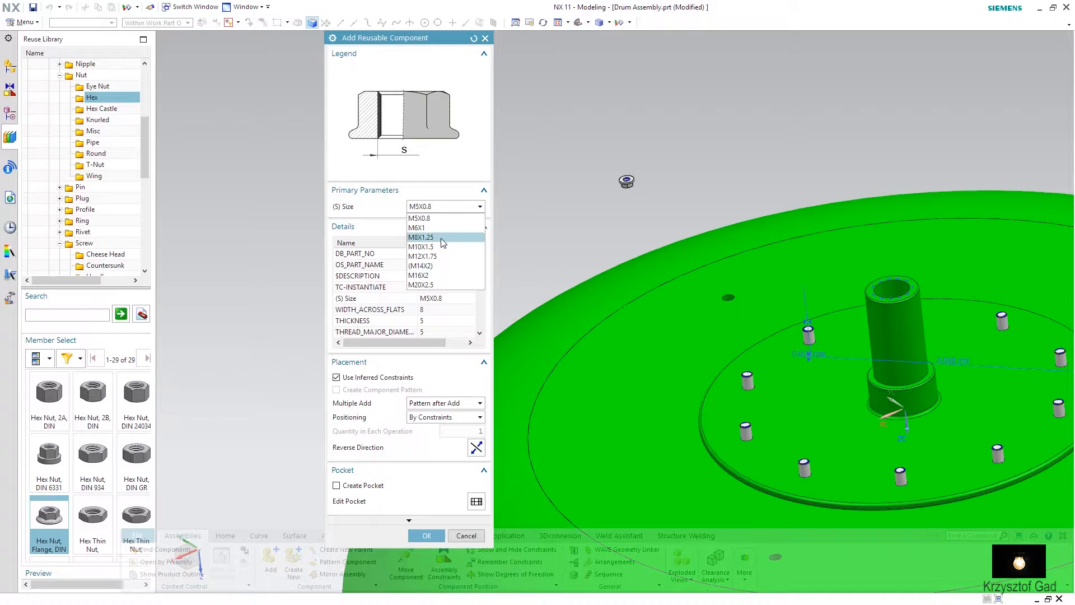
click(442, 238)
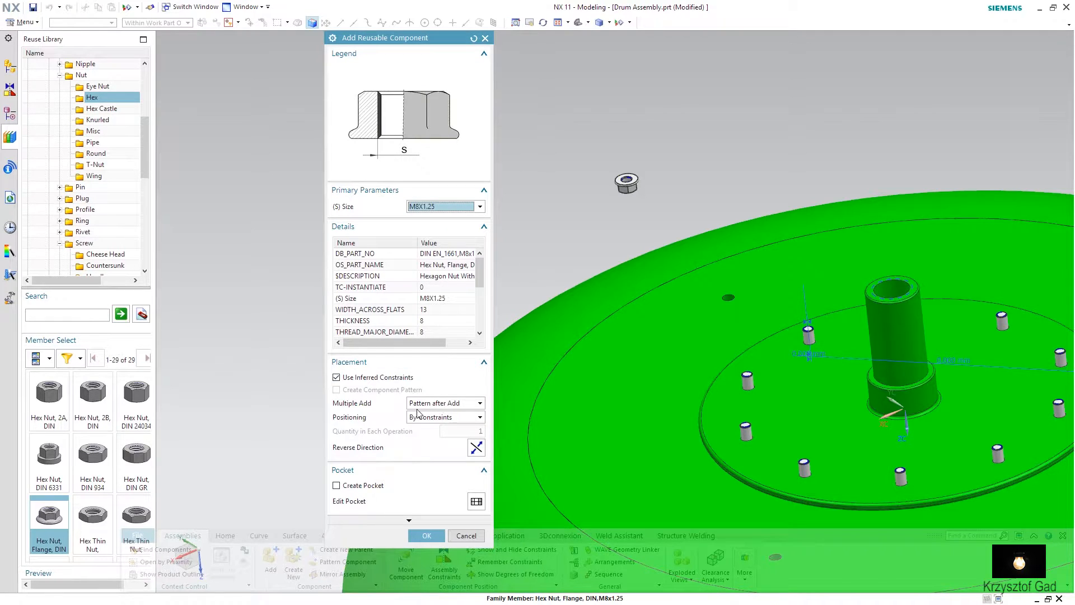
click(427, 536)
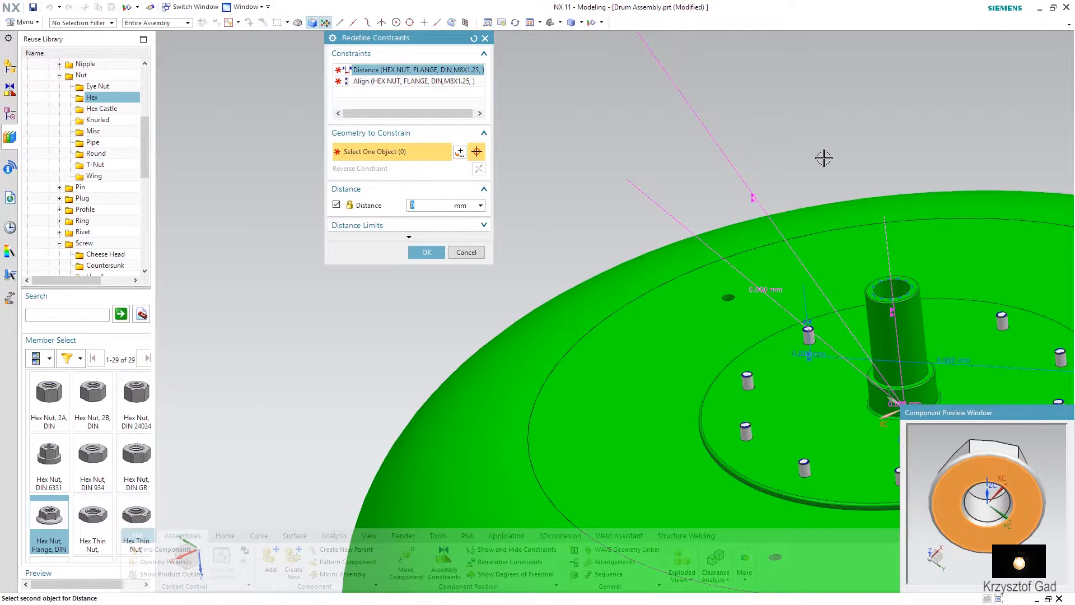
Step: Set the flange nut at 0 mm distance from the Bracket Drum's outer plate face and align it with the protruding screw
click(843, 343)
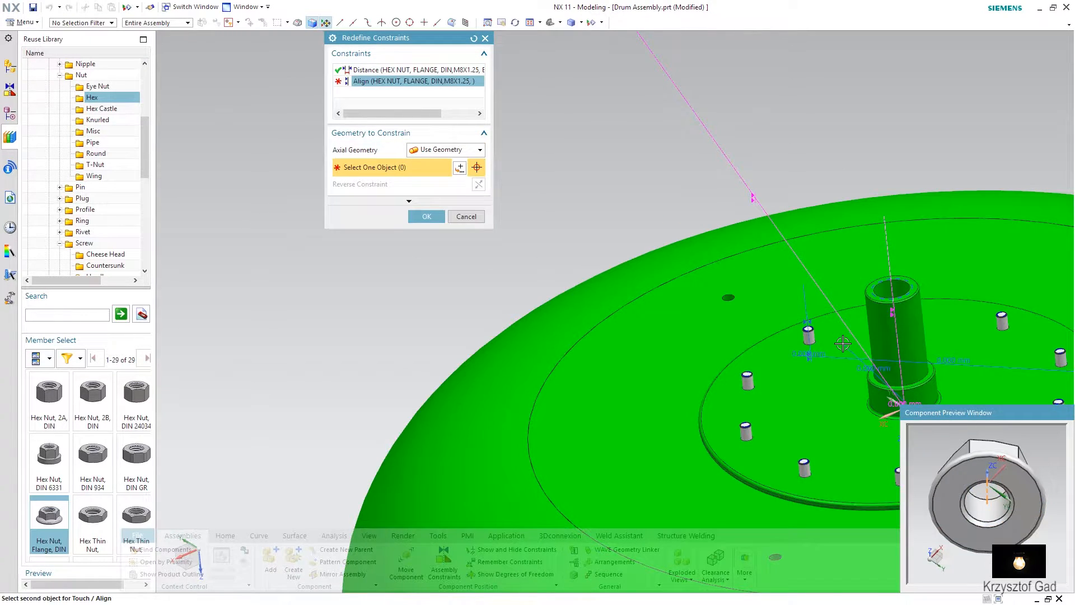
scroll(751, 312, up, 3)
scroll(752, 312, up, 5)
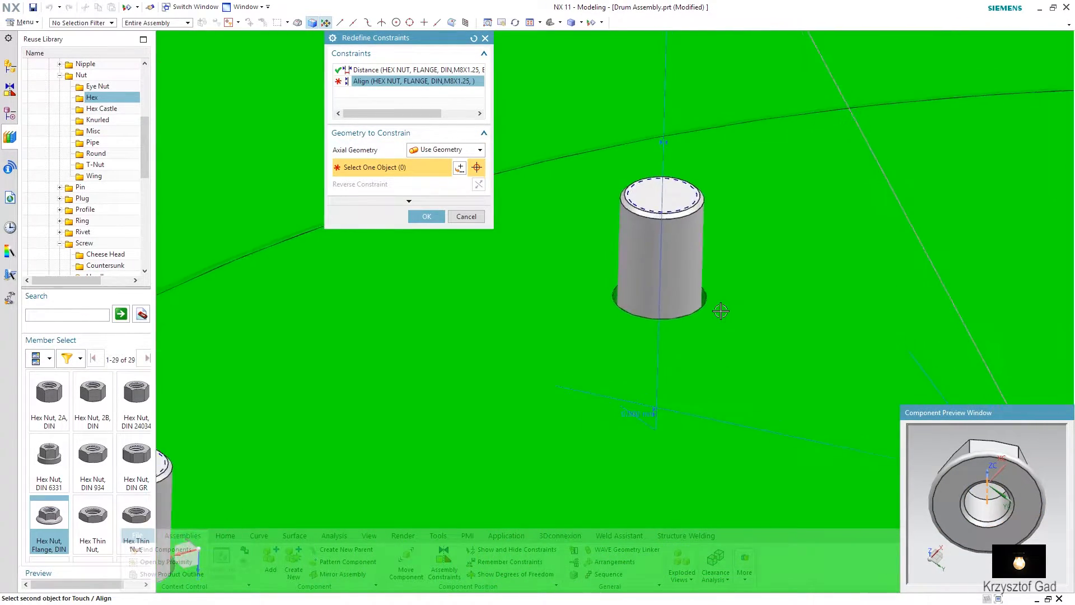
click(672, 320)
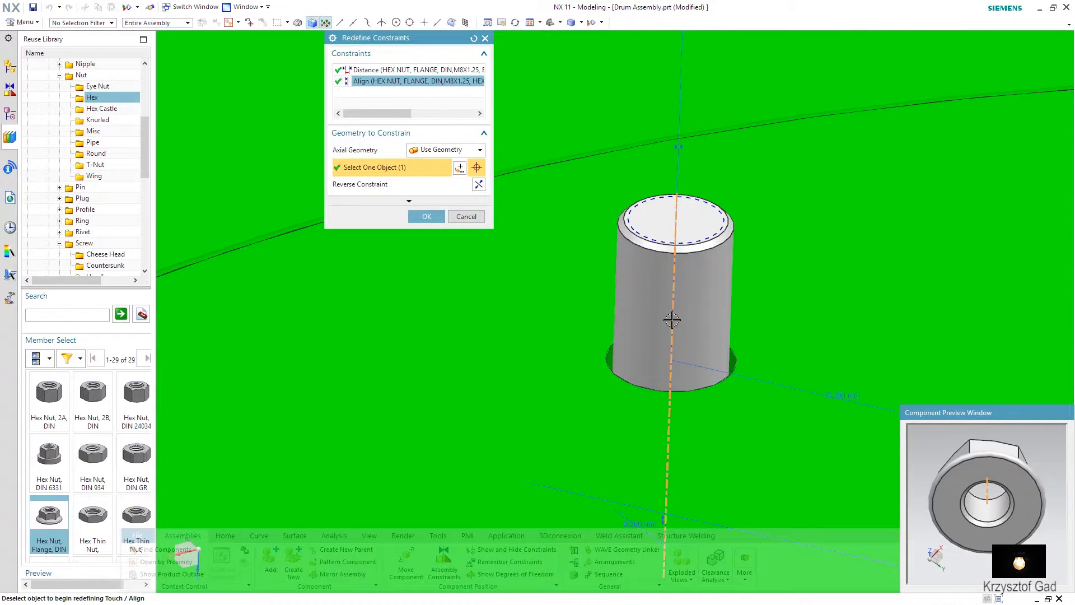
click(425, 217)
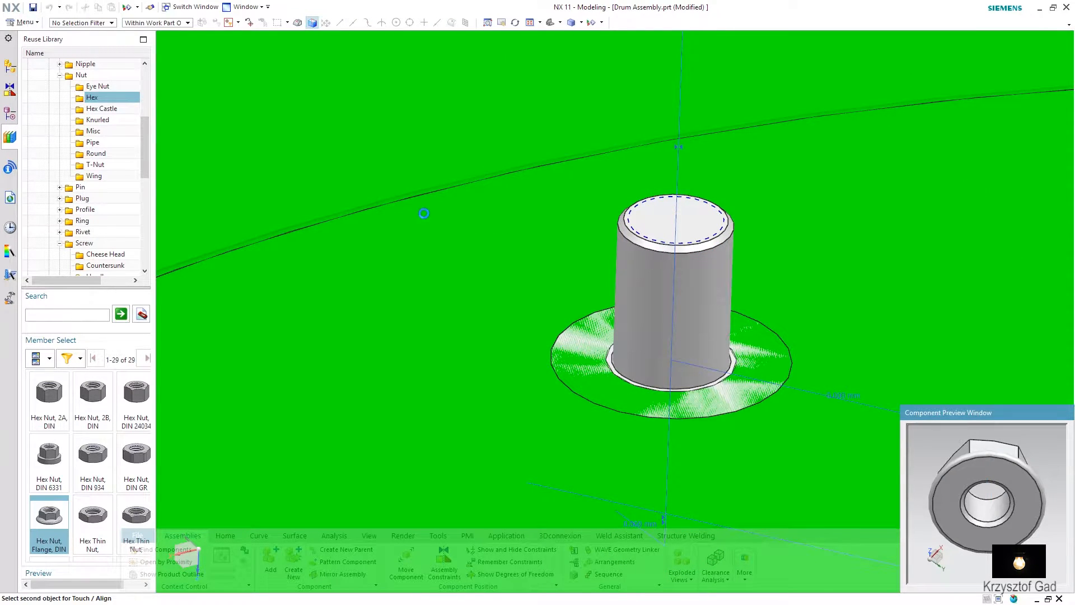
Step: Pattern the flange nut in a circular layout about the bracket's central ZC axis with a 36° pitch angle and 360° span
scroll(560, 217, down, 6)
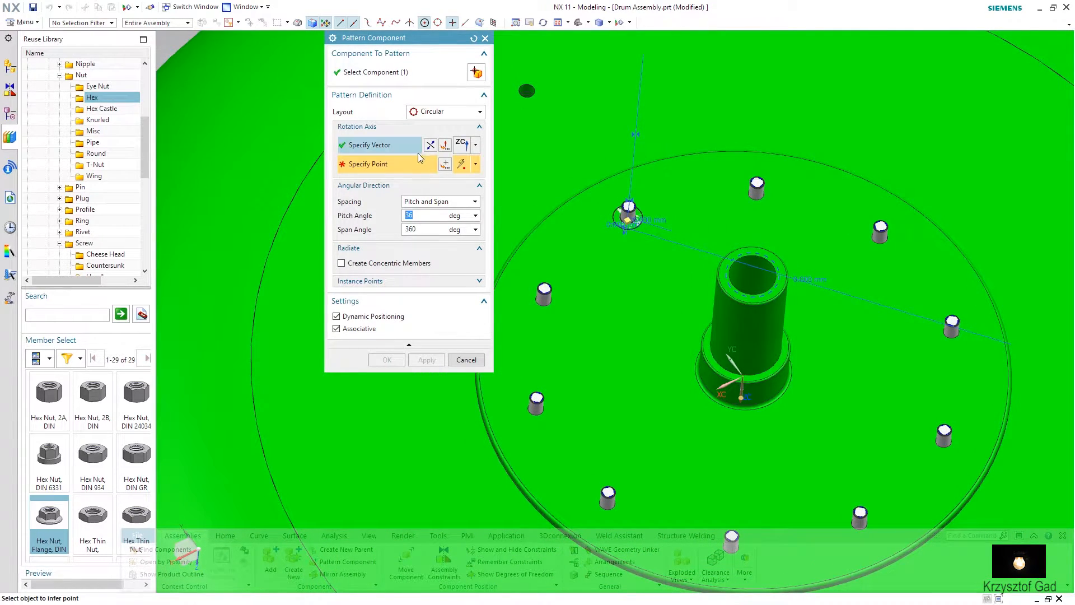
click(495, 424)
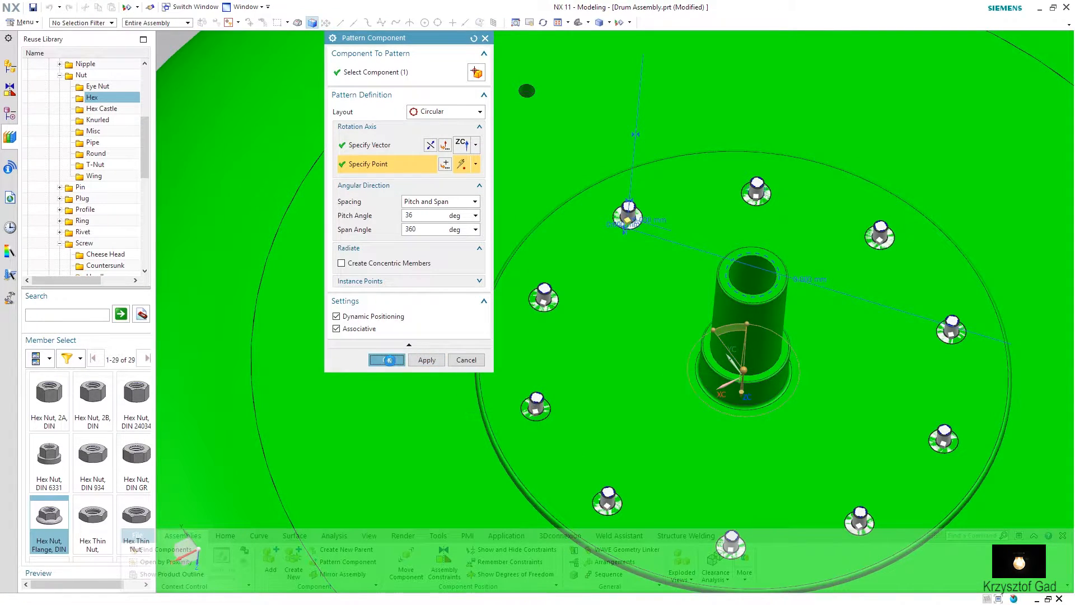
click(387, 360)
middle_drag(392, 361, 561, 333)
scroll(561, 333, up, 8)
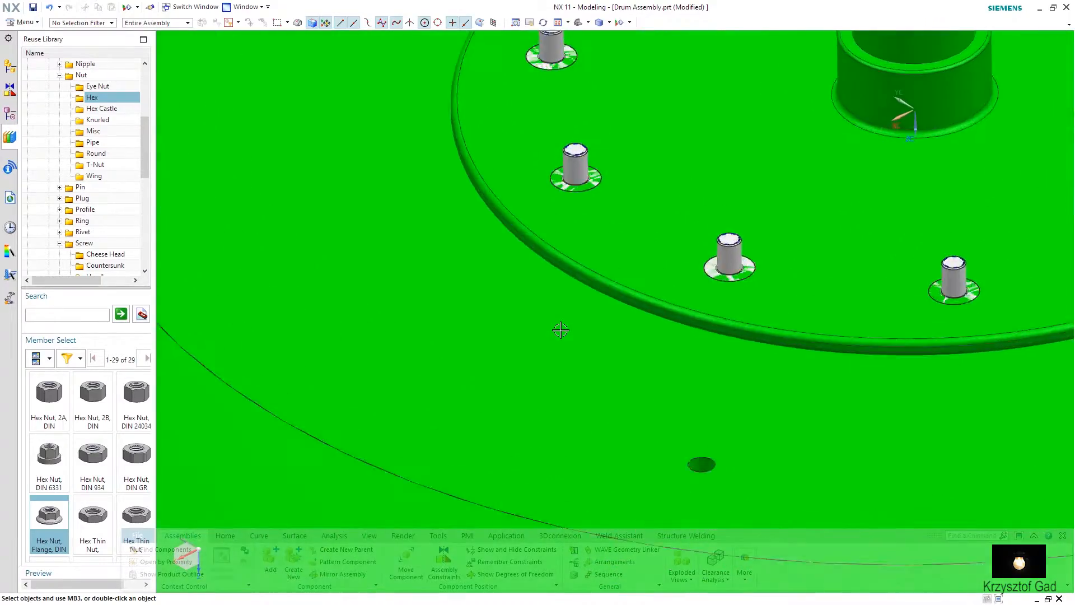
scroll(561, 330, down, 8)
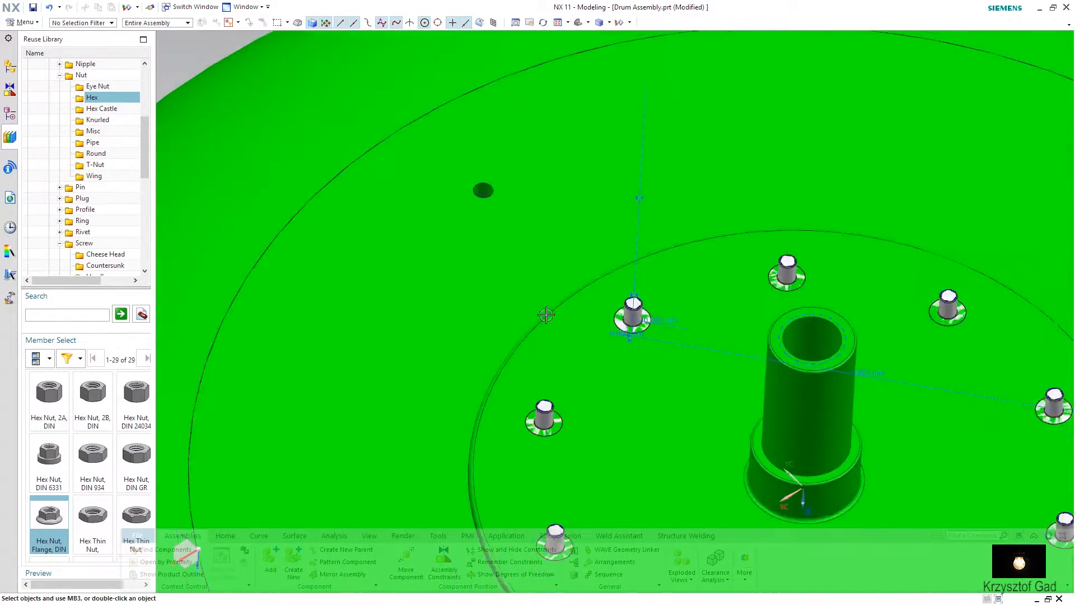
Step: Reverse the flange nut's distance and axis constraints to flip the patterned nuts onto the outer side of the bracket plate
click(7, 92)
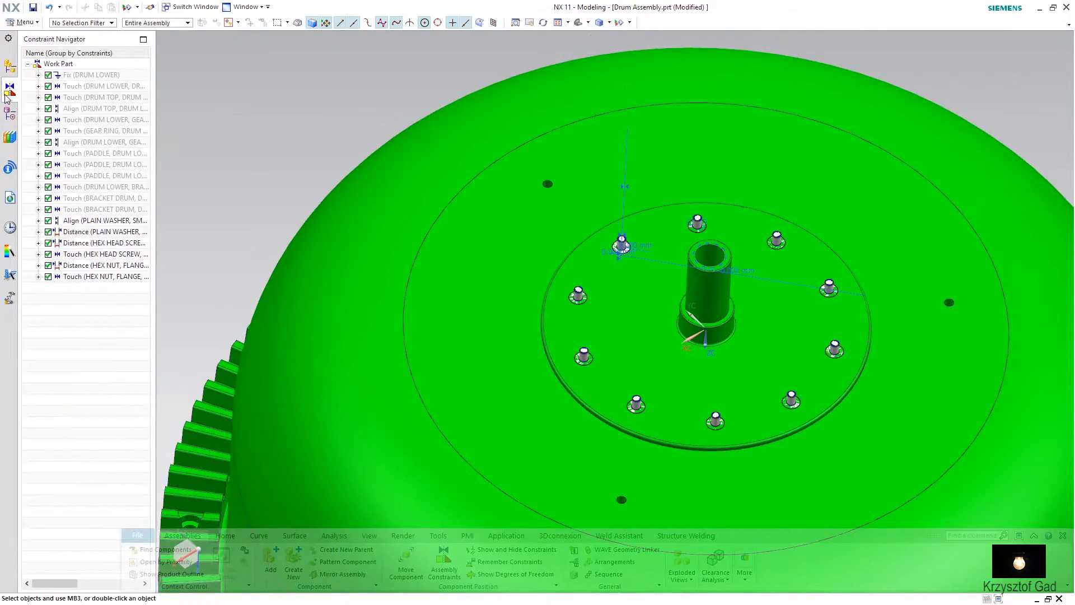
right_click(102, 270)
click(124, 274)
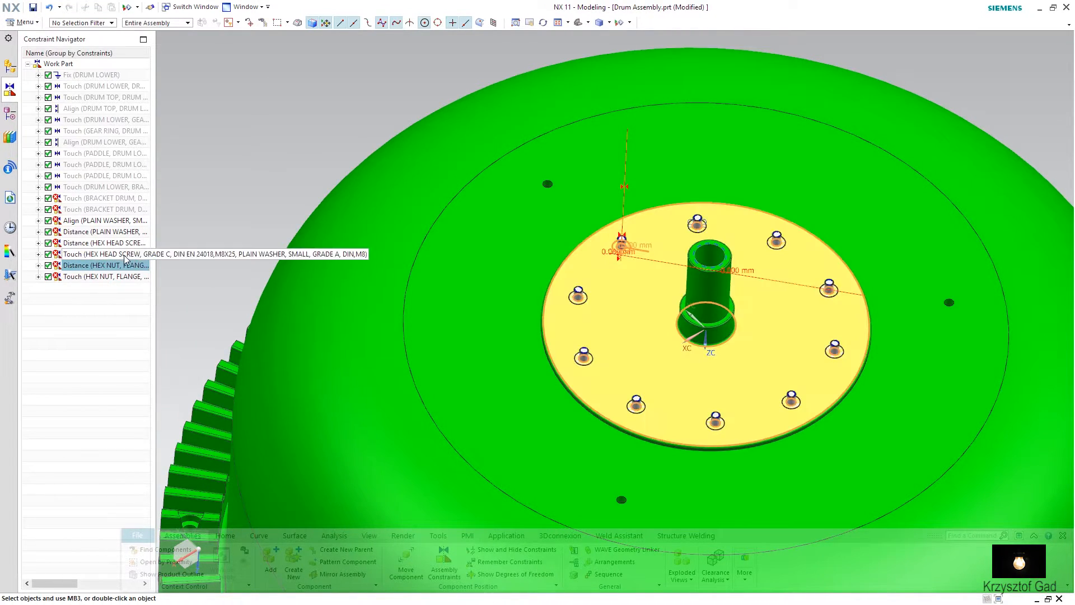
right_click(96, 279)
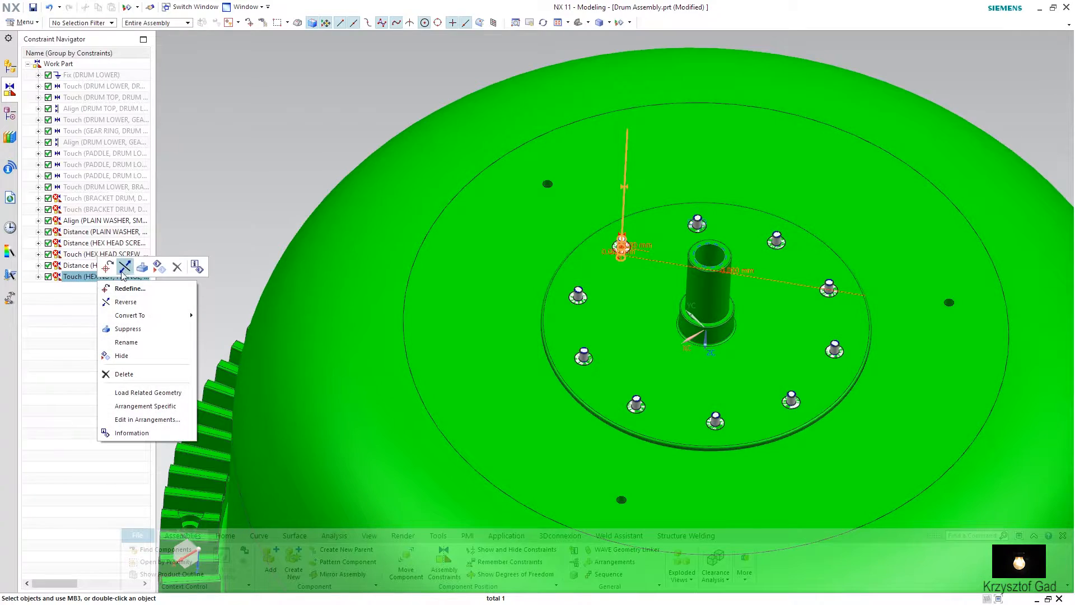
click(123, 269)
click(286, 97)
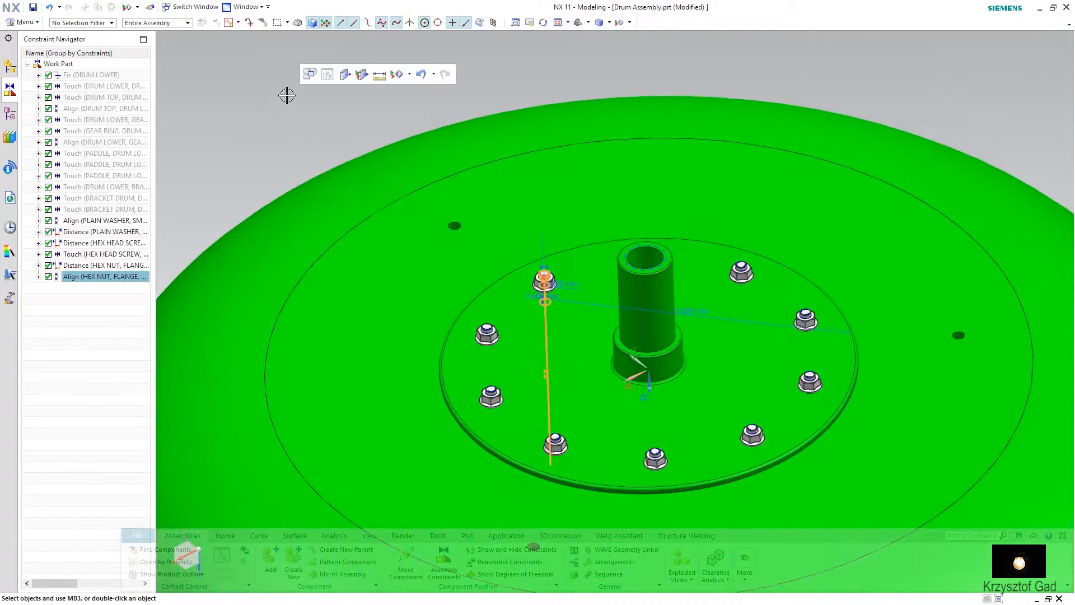
click(261, 124)
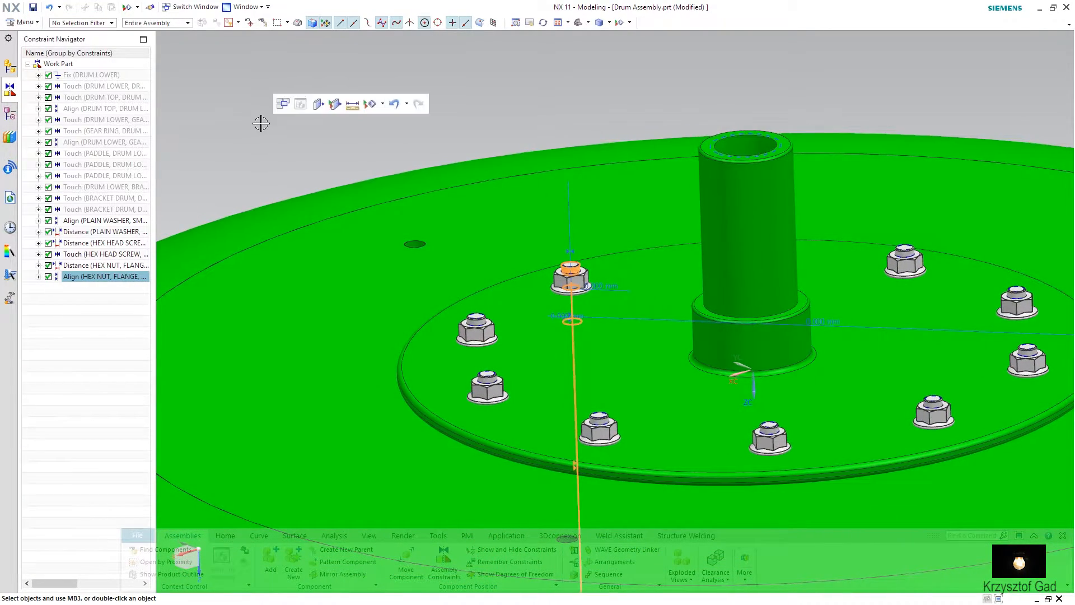
key(Escape)
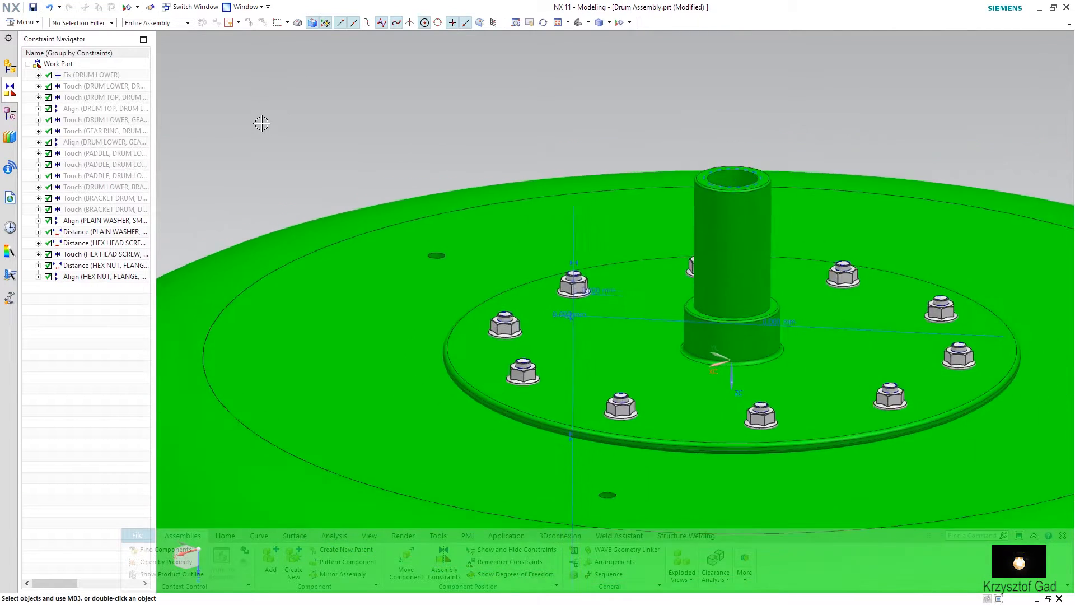
Step: Hide all assembly constraints in the graphics view using Show and Hide
click(619, 22)
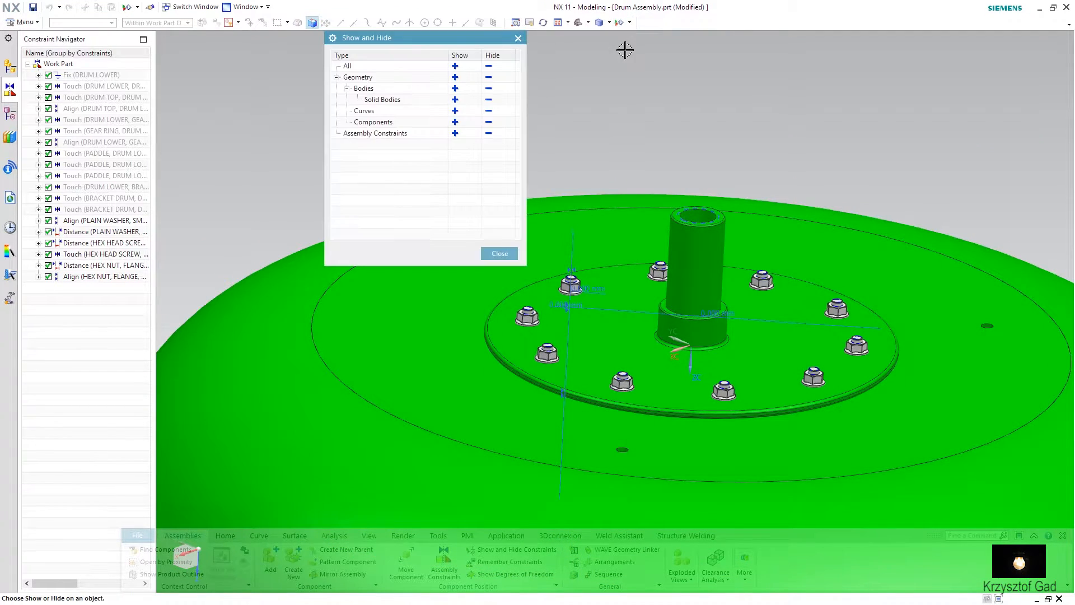
click(489, 134)
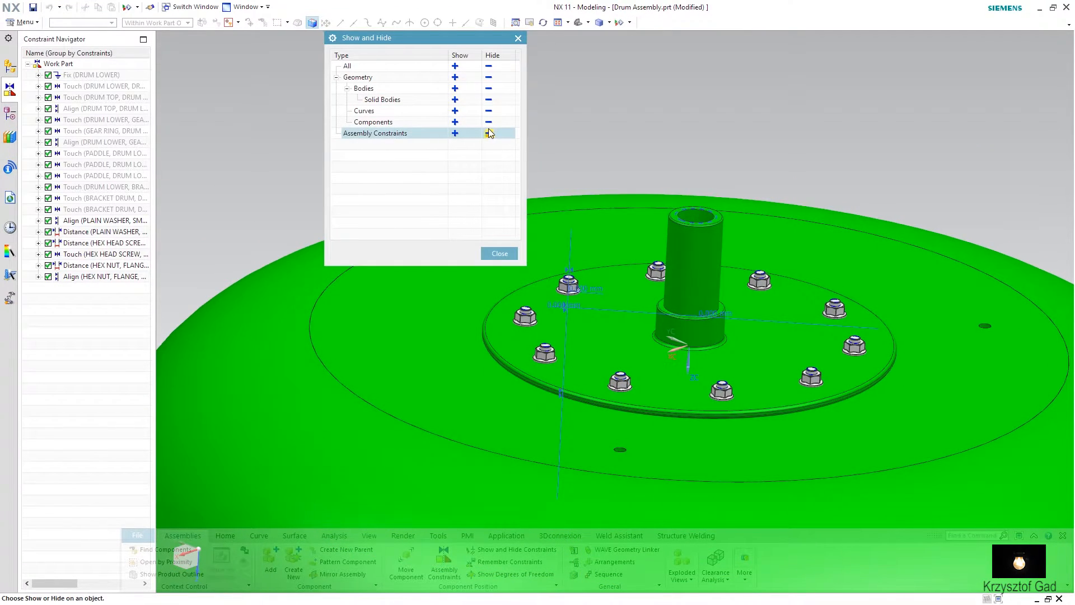
click(518, 38)
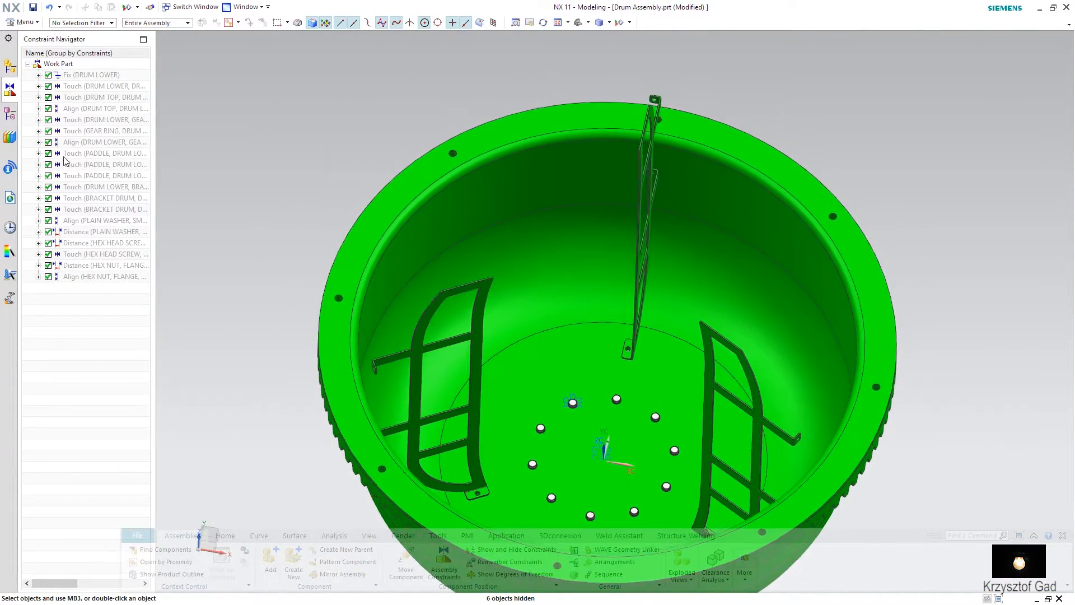
Step: Add a small Grade A plain washer (DIN 7092) in size M8 from the Reuse Library's plain washers
click(9, 139)
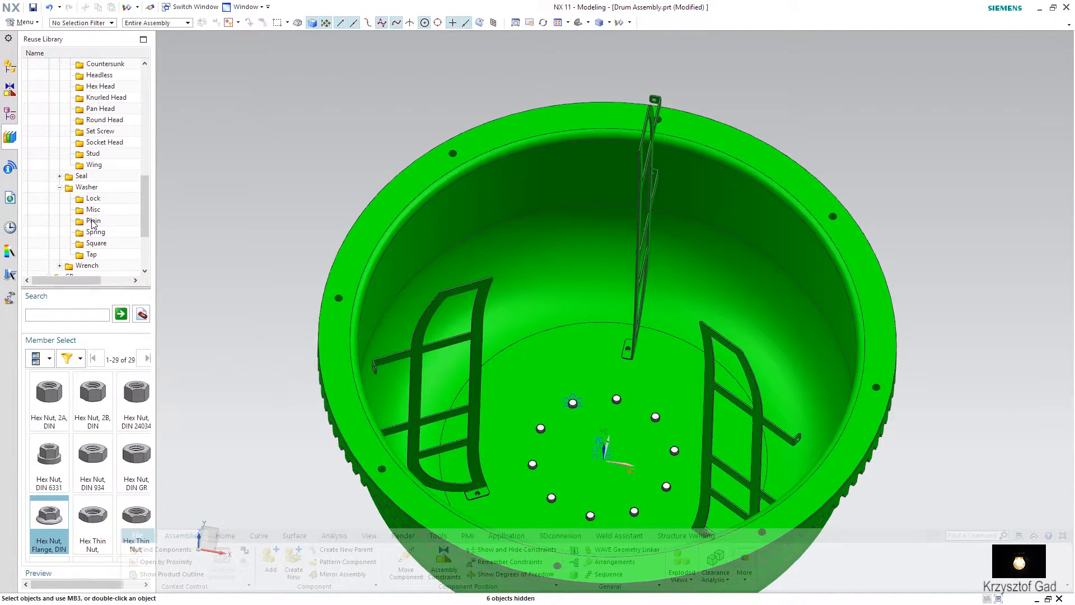
click(92, 223)
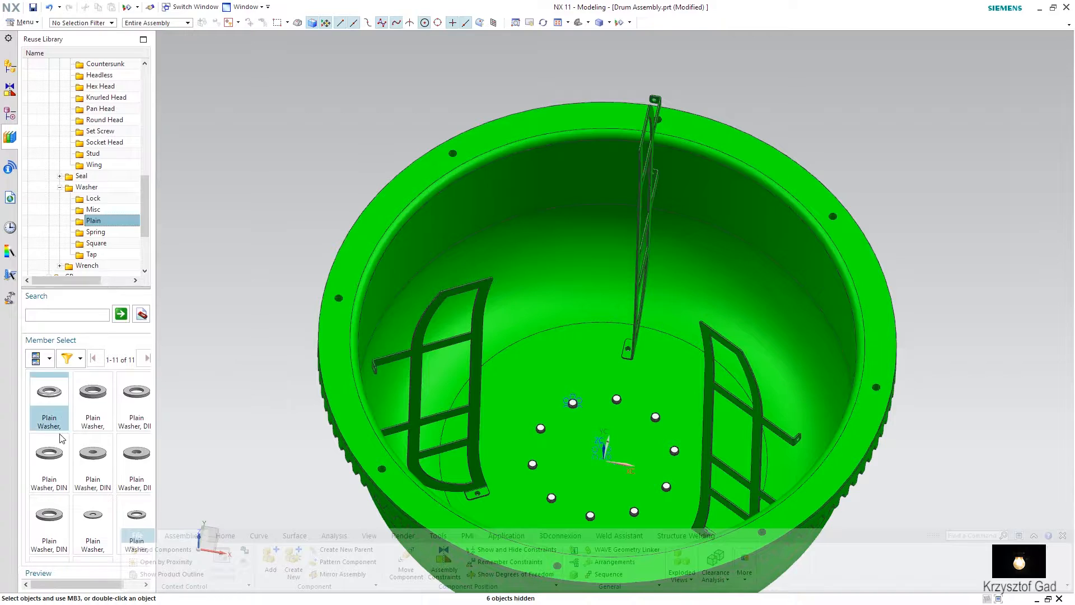
scroll(63, 436, down, 1)
click(50, 520)
drag(50, 520, 219, 421)
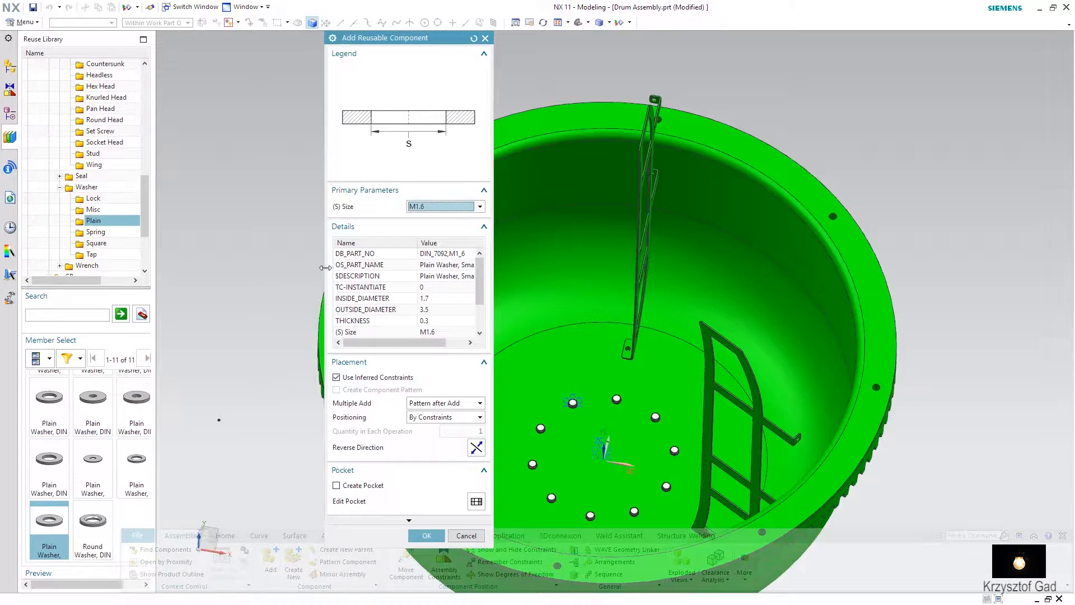
click(451, 207)
click(436, 285)
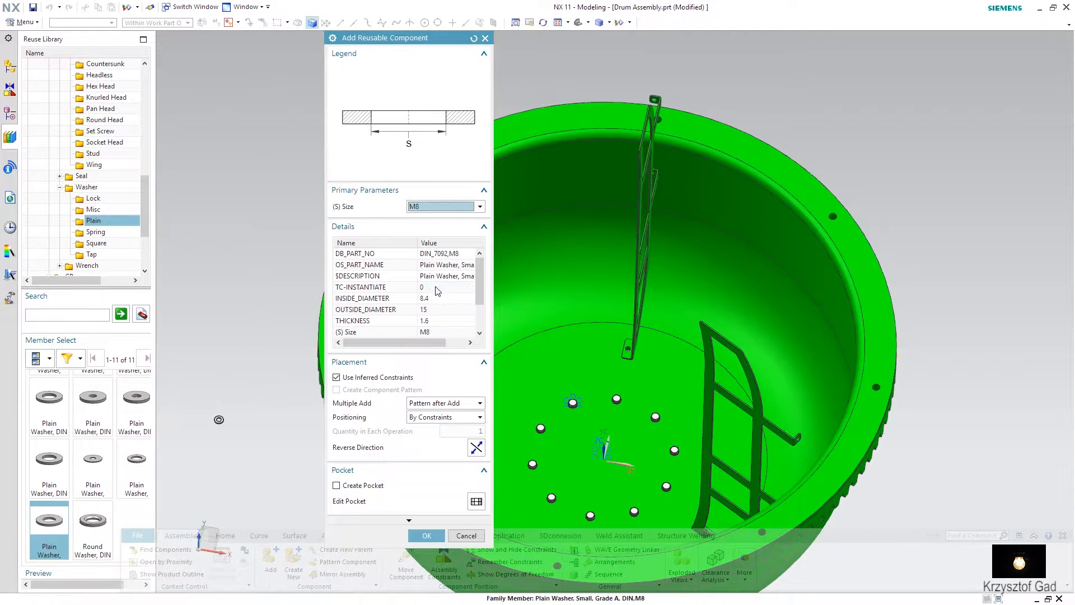
click(427, 536)
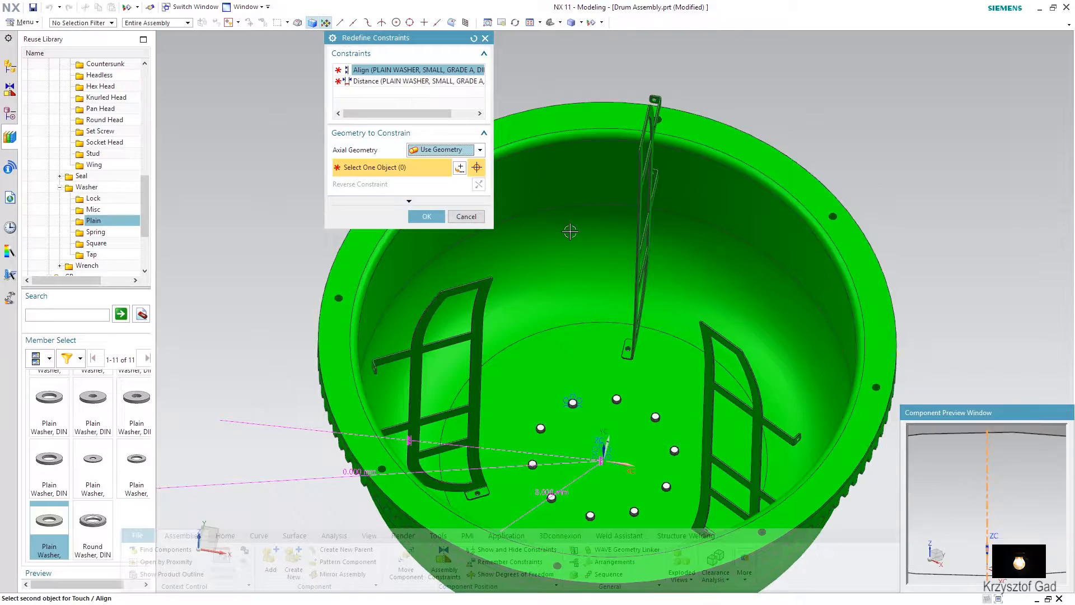
Step: Align the washer with the hole in the paddle's lower foot and set it at 0 mm distance from the foot's upper face
scroll(782, 264, up, 8)
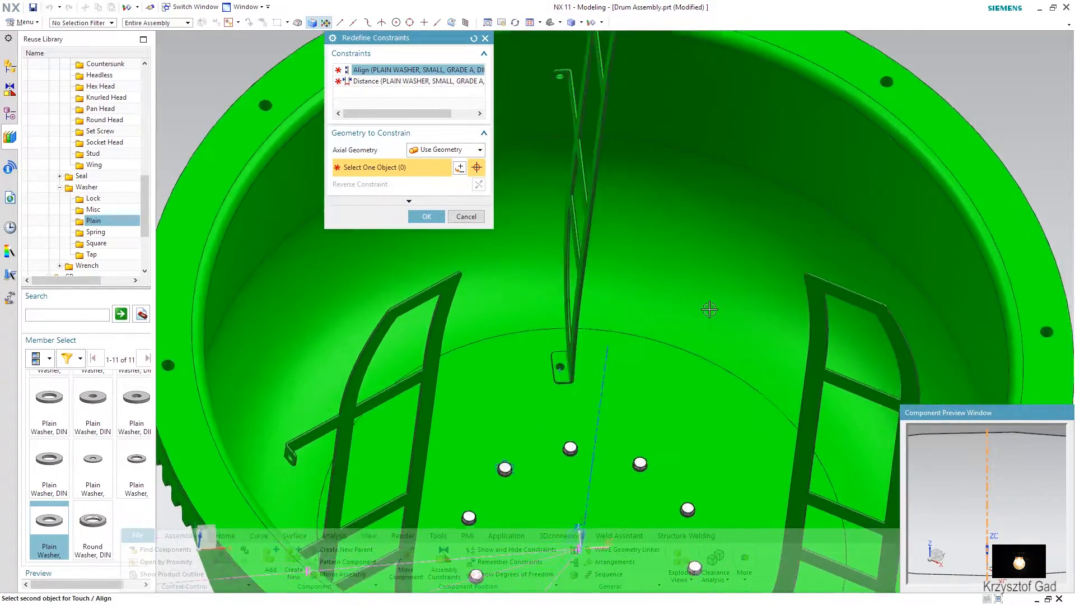
scroll(607, 364, up, 5)
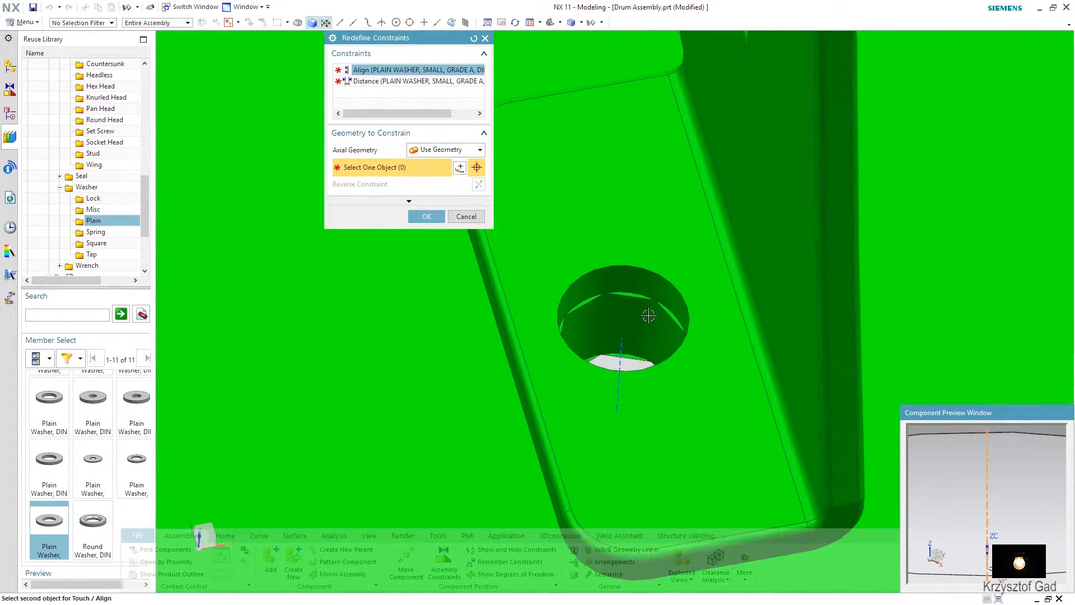
click(628, 312)
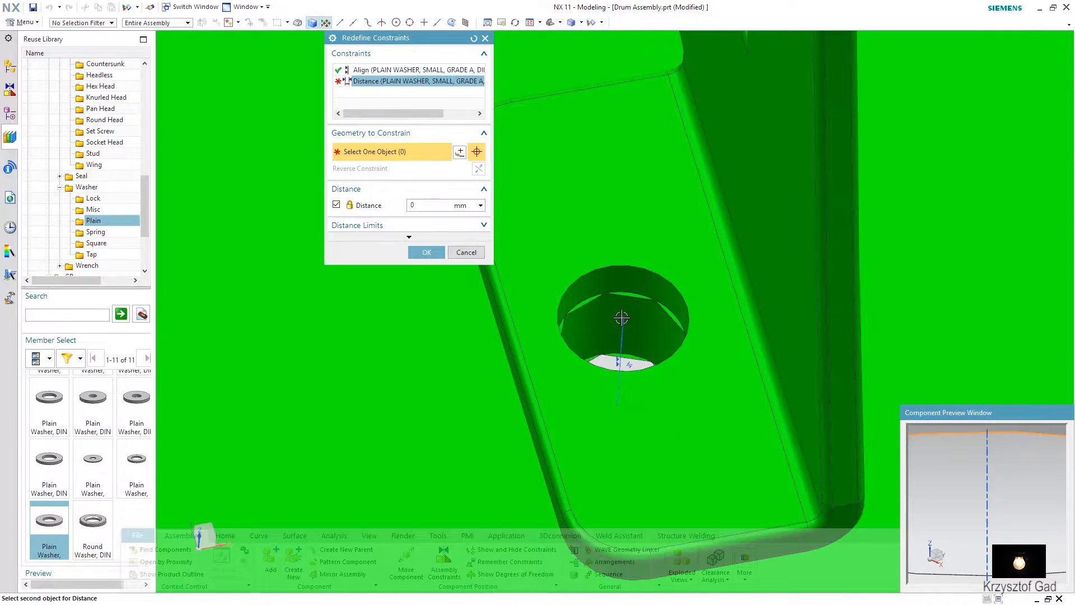
click(633, 228)
scroll(435, 247, down, 12)
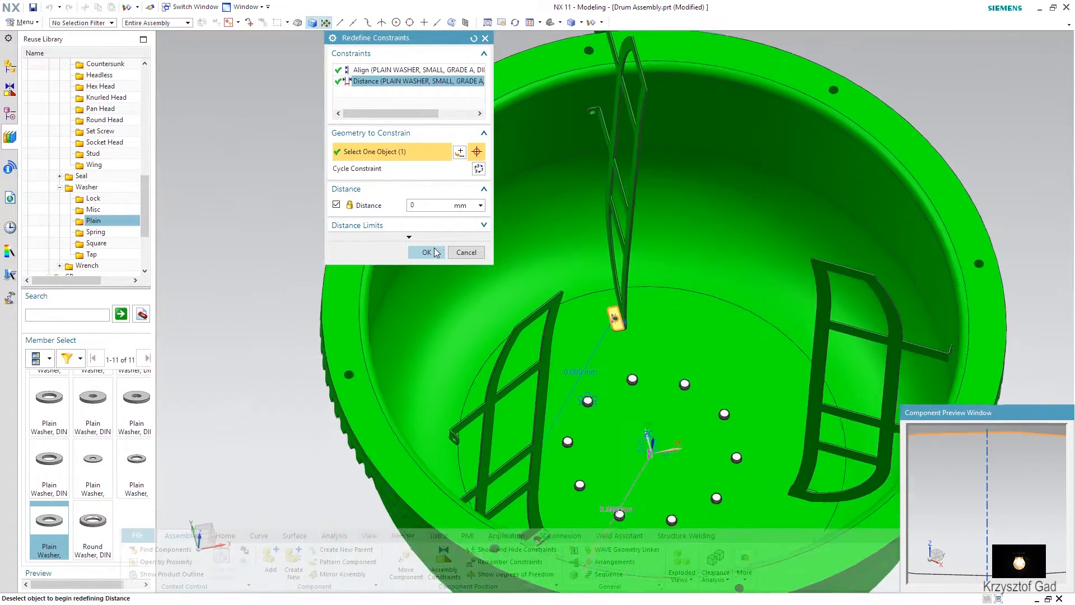
click(435, 248)
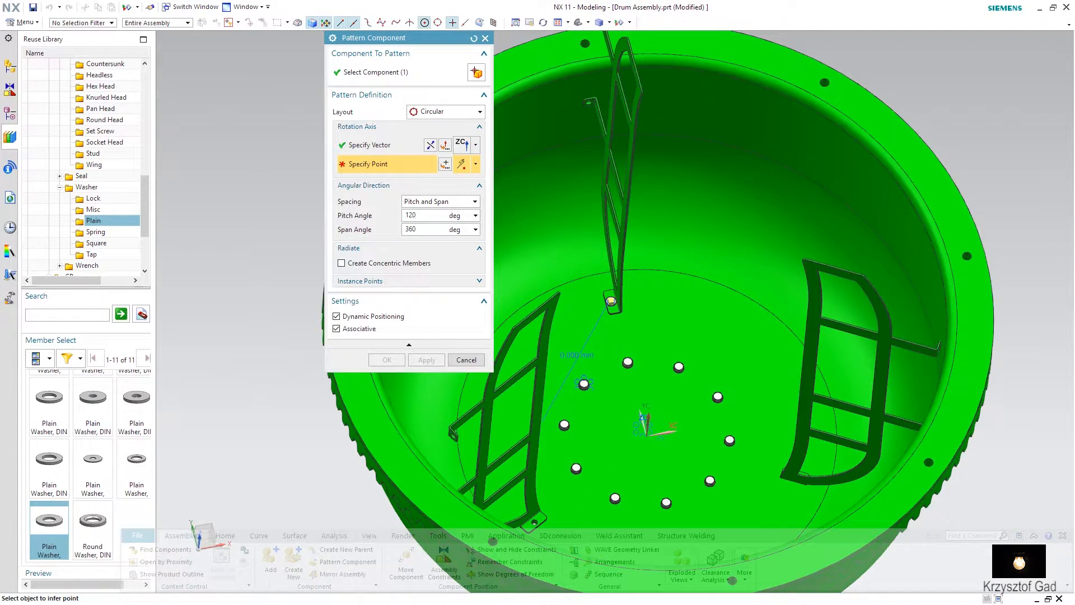
Step: Pattern the washer circularly about the ZC axis through Drum Lower's circular floor edge center, with 120° pitch and 360° span
click(696, 281)
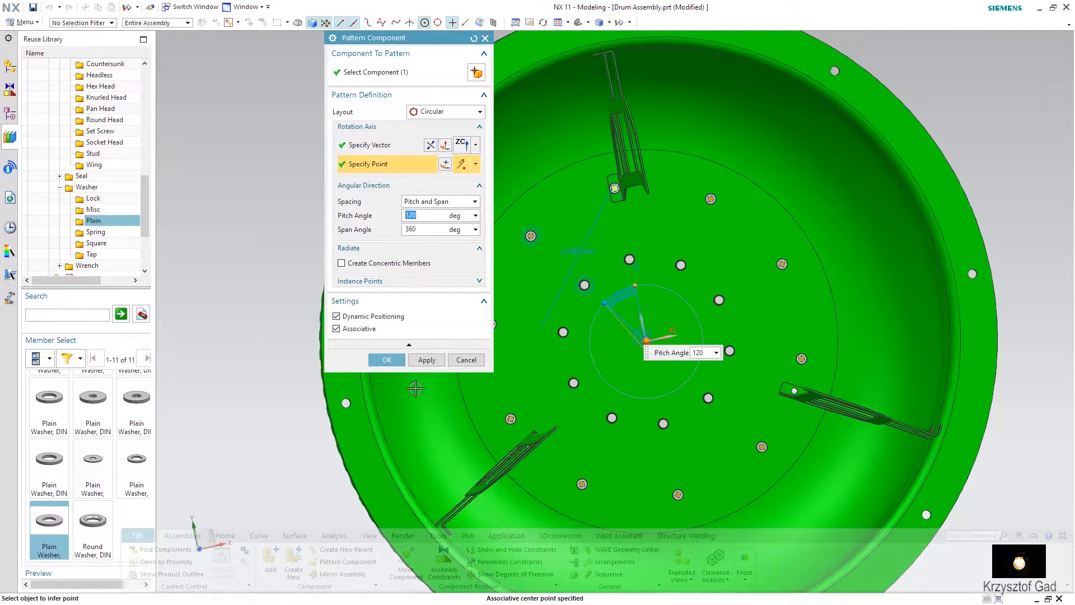
click(395, 363)
click(392, 363)
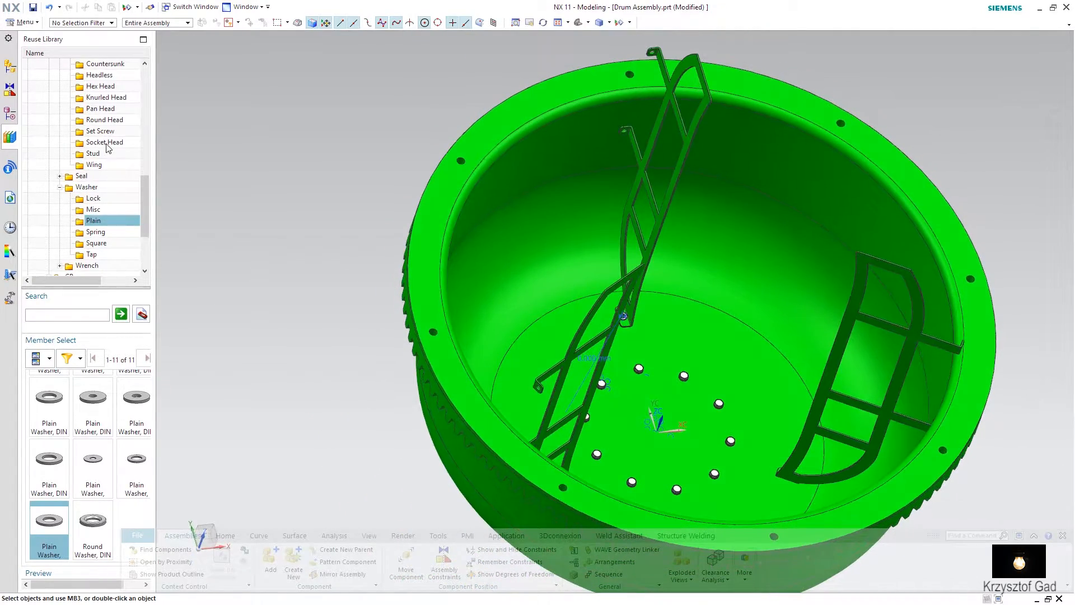
Step: Add a Grade C hex head screw (DIN EN 24018) of size M8 and length 25 from the Reuse Library
click(98, 88)
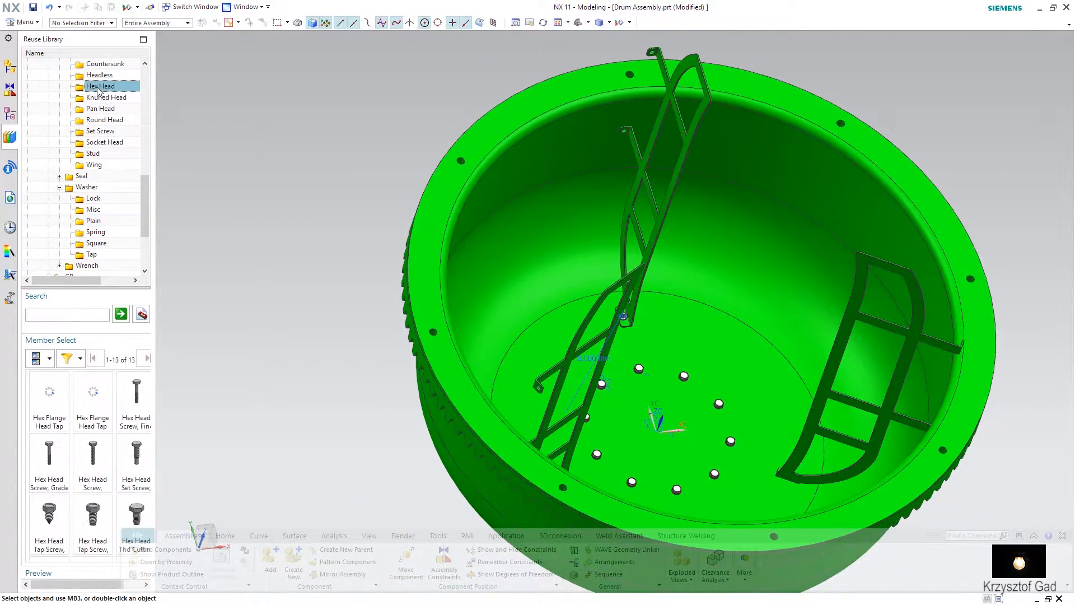
drag(49, 457, 293, 306)
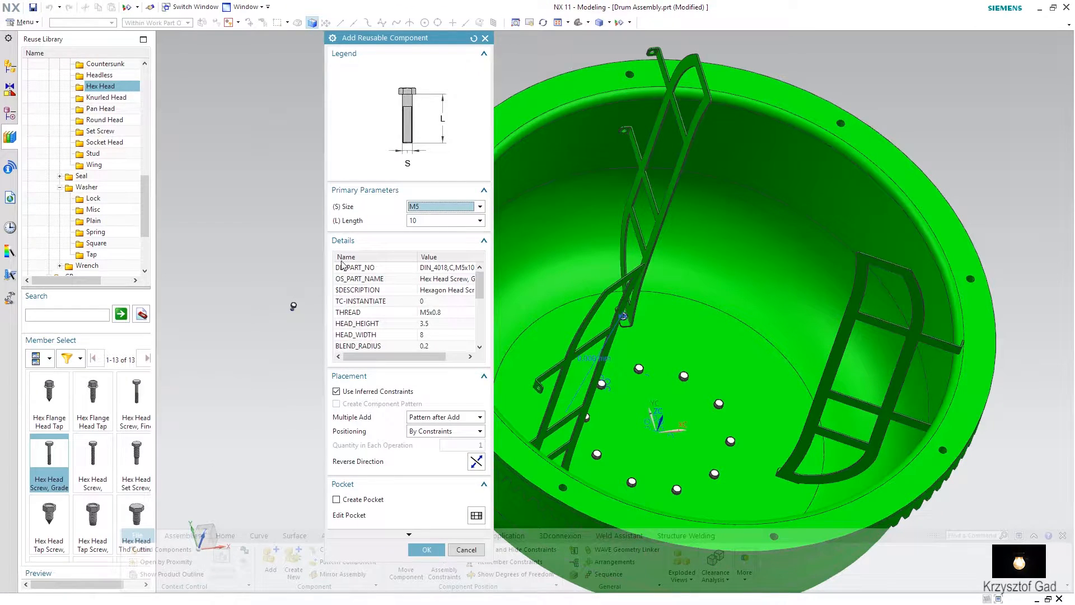
click(425, 208)
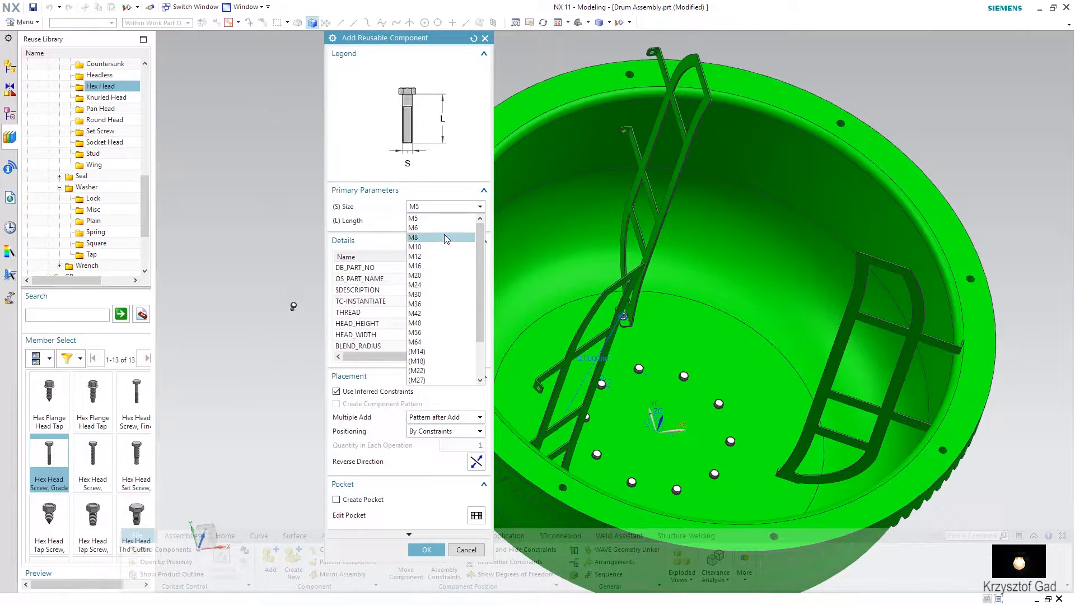
click(445, 238)
click(447, 220)
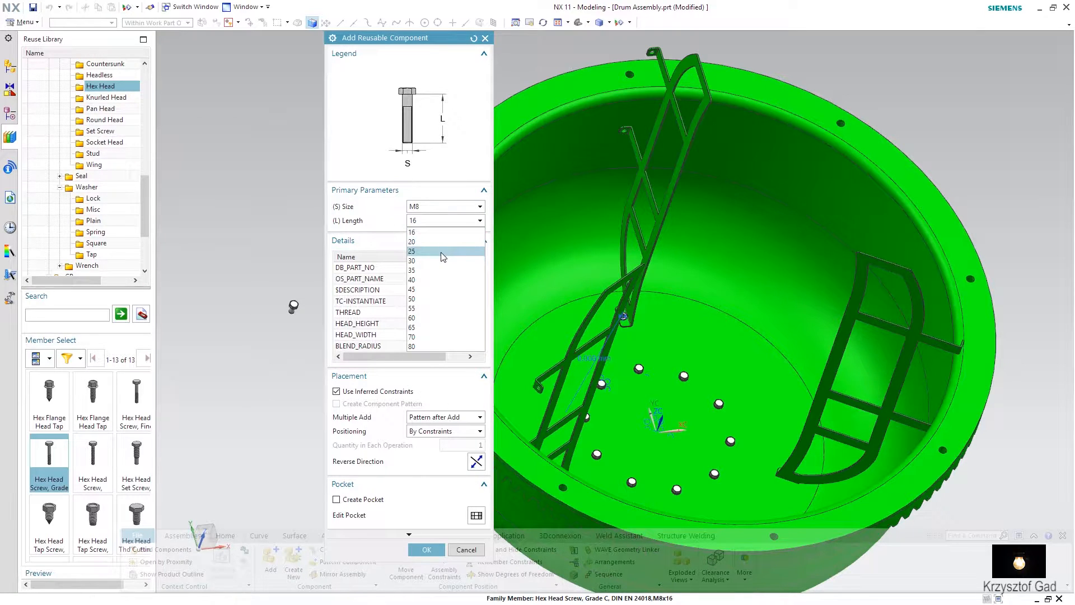
click(442, 252)
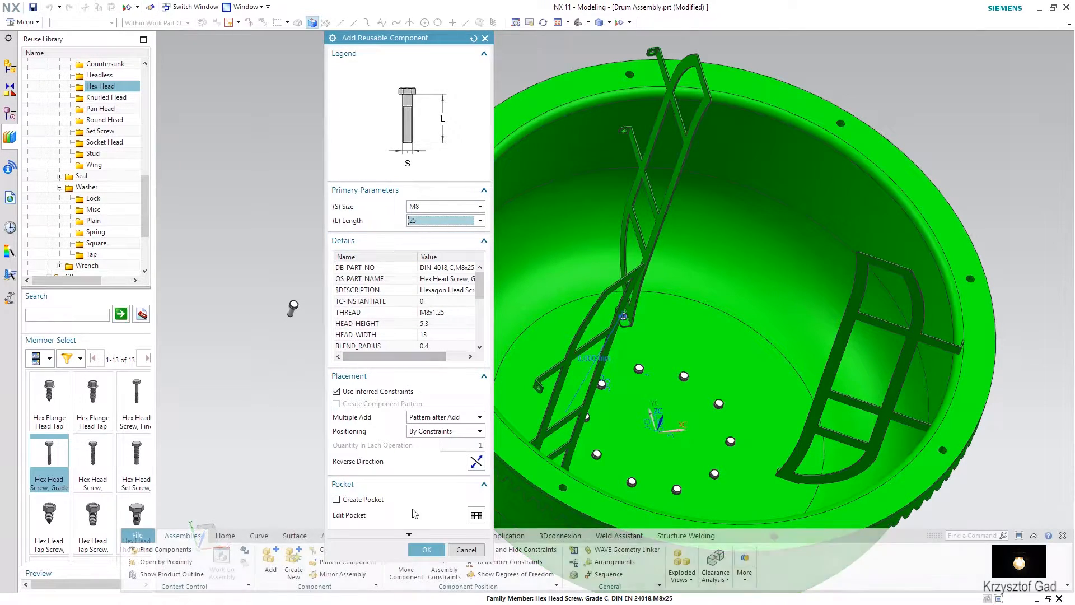
click(426, 550)
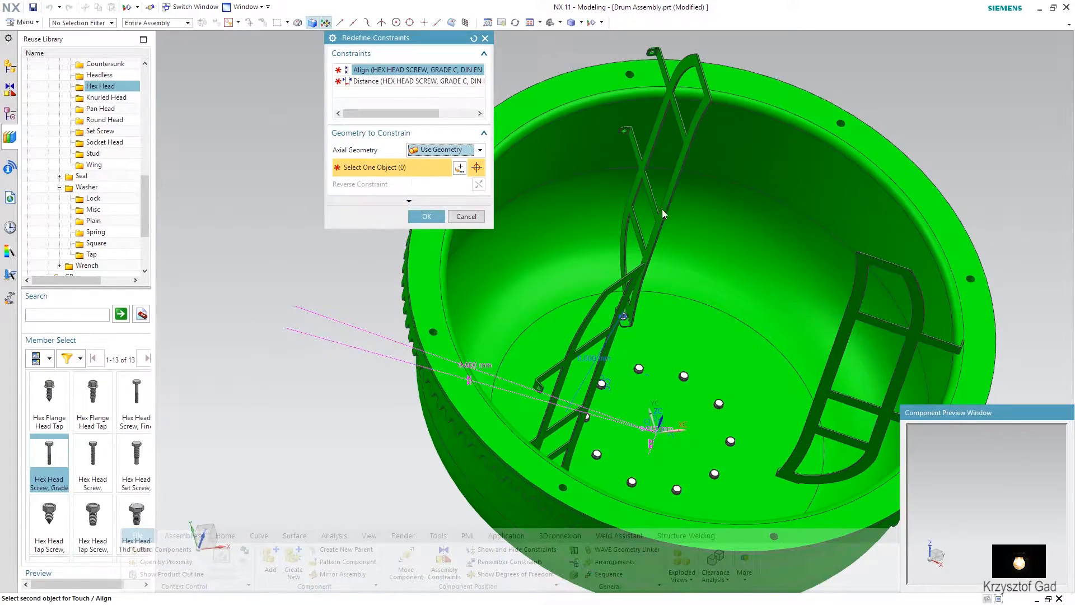
Step: Align the hex head screw with the paddle washer's centerline and seat its head at 0 mm distance from the washer's top face
scroll(683, 443, up, 10)
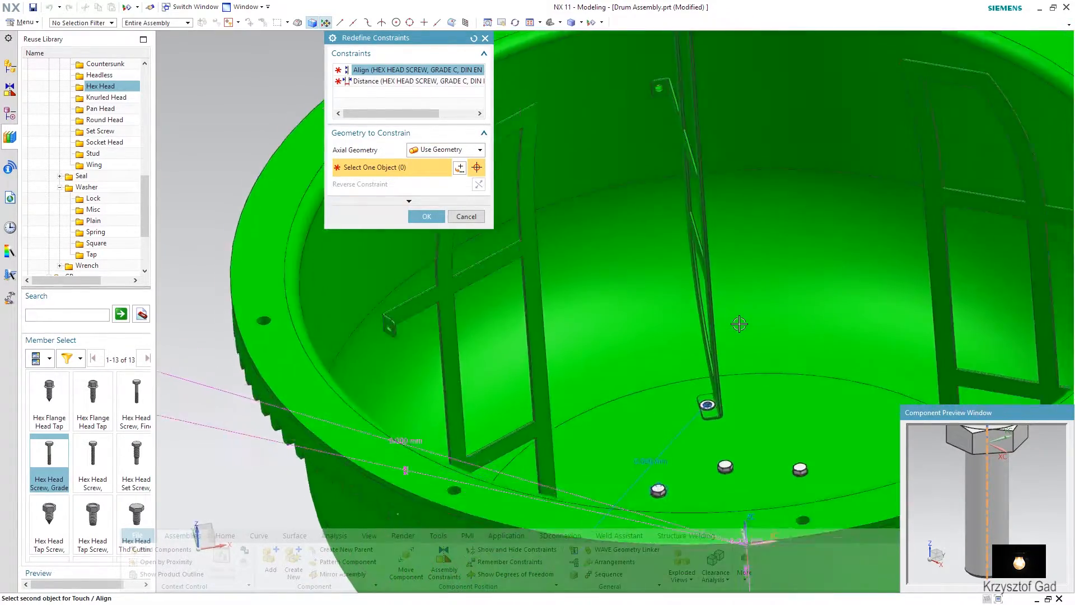
scroll(667, 387, up, 8)
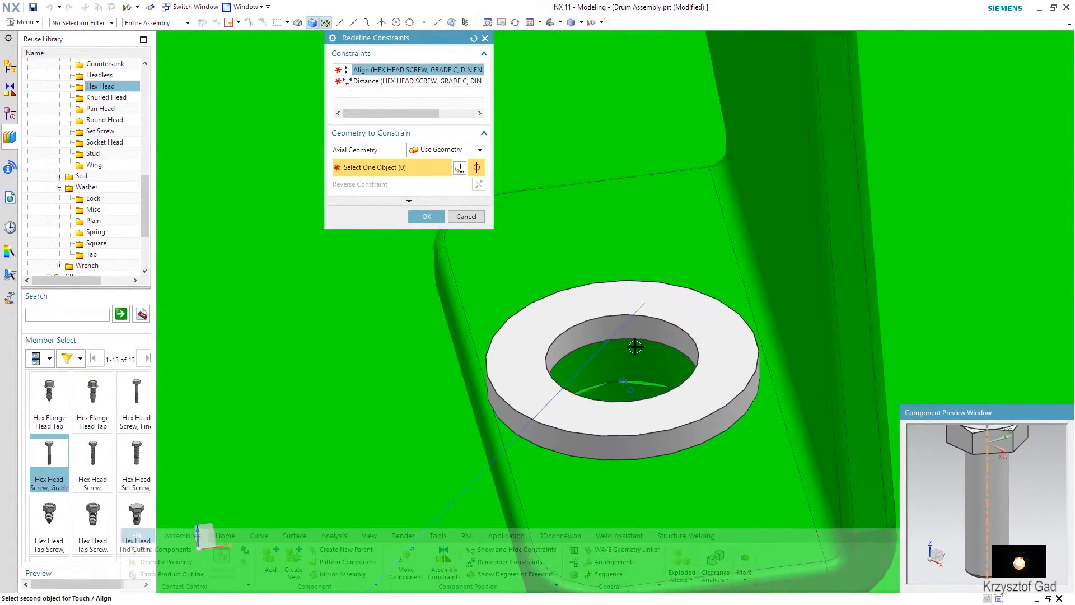
click(638, 331)
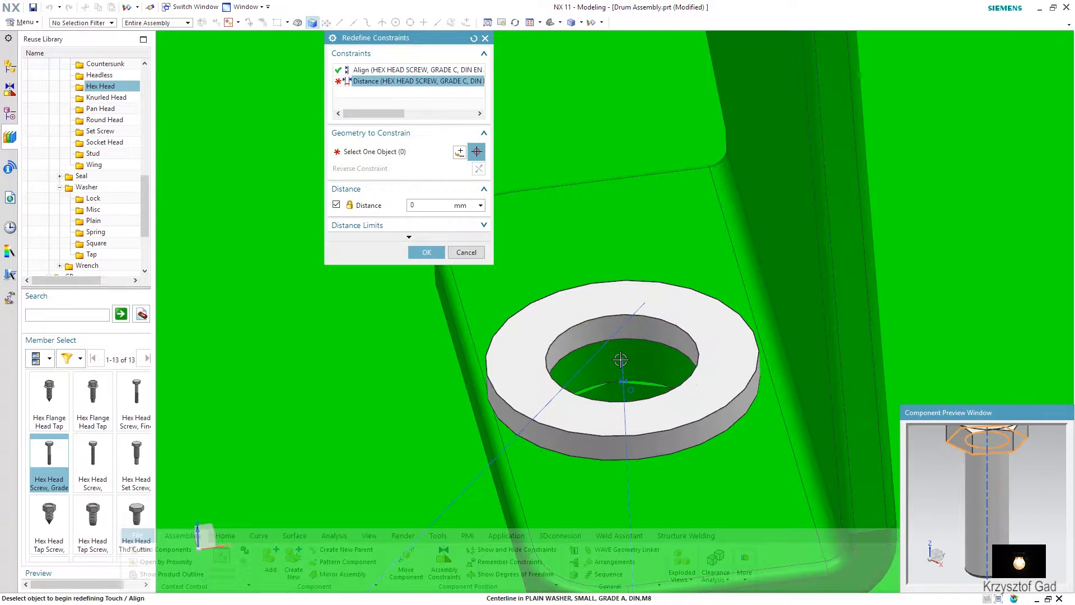
click(684, 305)
click(426, 252)
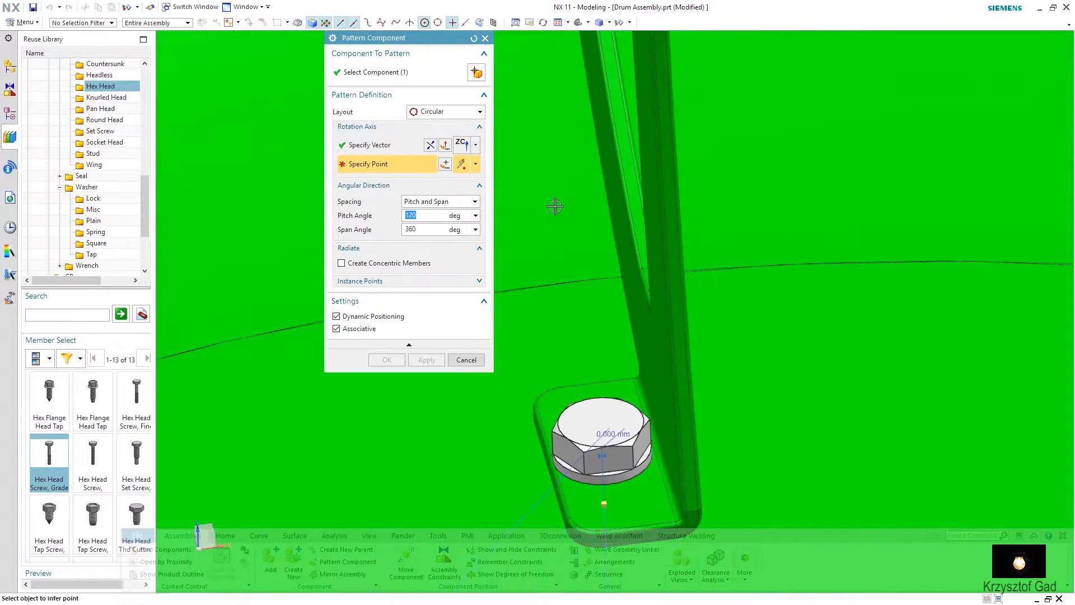
Step: Pattern the paddle screw circularly about the ZC axis through Drum Lower's floor edge center, using 120° pitch and 360° span
scroll(550, 200, down, 10)
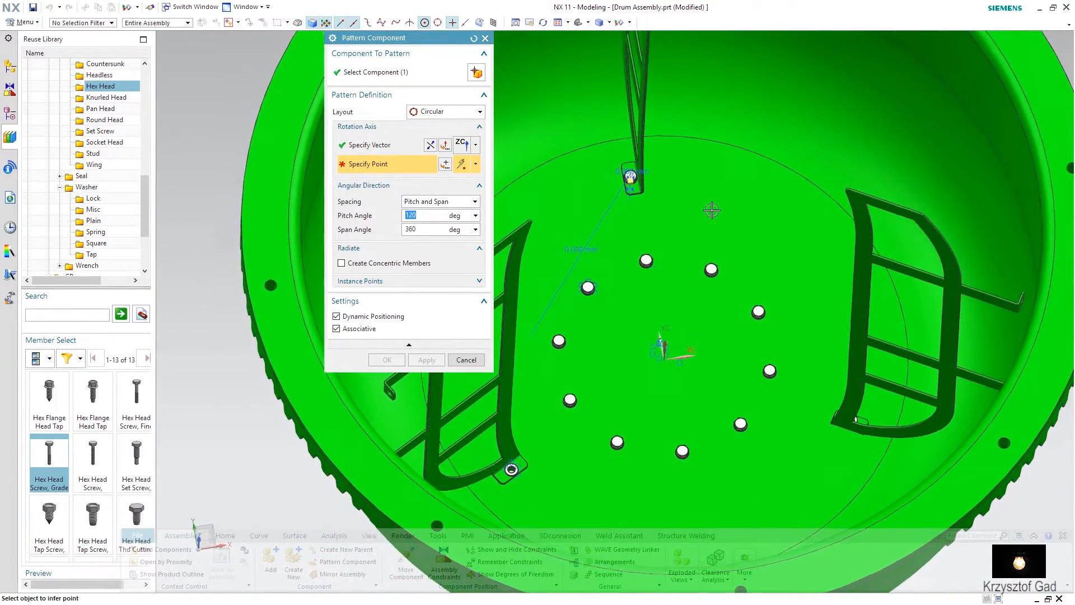
click(774, 159)
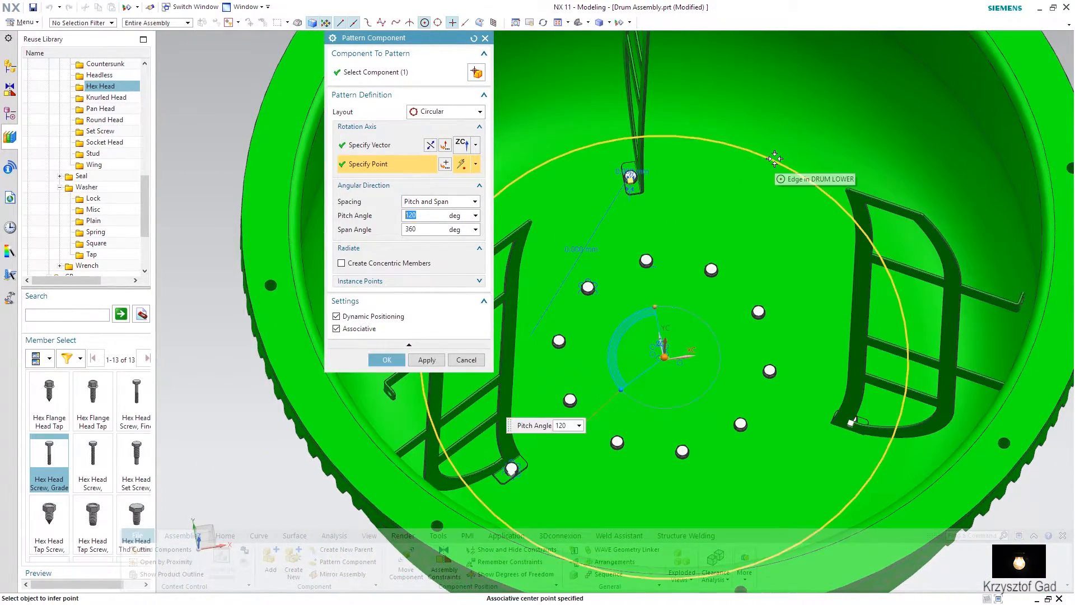
click(385, 361)
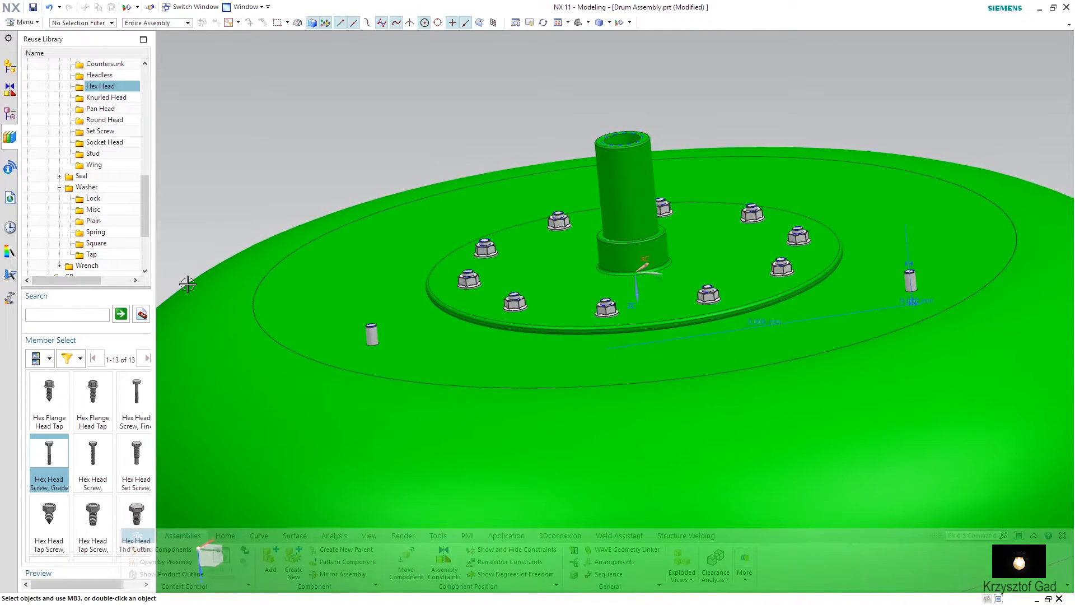
Step: Add a DIN EN 1661 flange hex nut in size M8X1.25 from the Reuse Library's hex nuts
scroll(117, 162, up, 8)
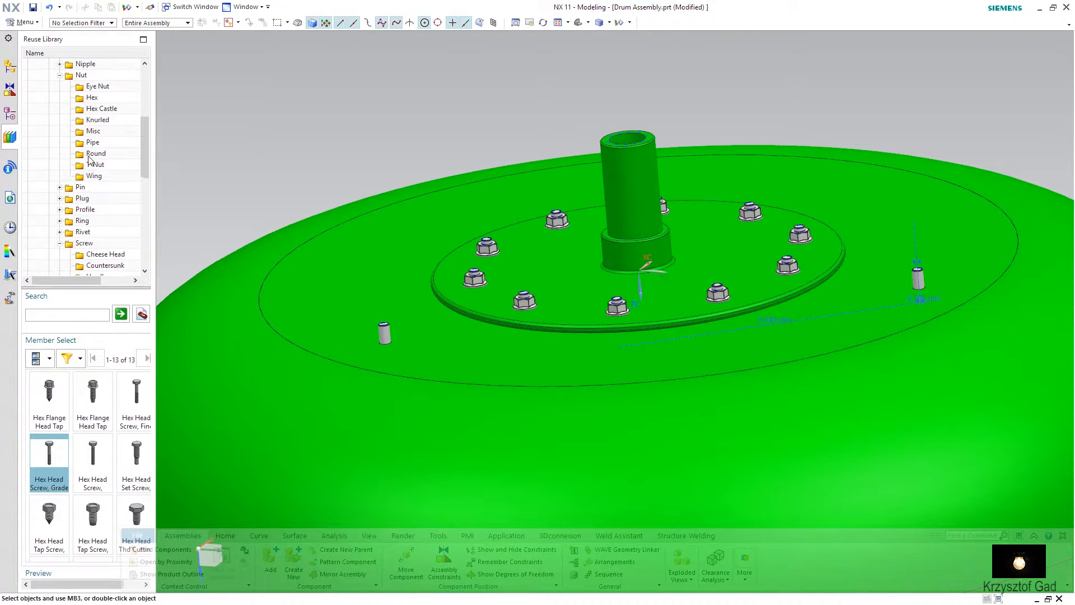
scroll(62, 431, down, 4)
drag(177, 283, 331, 119)
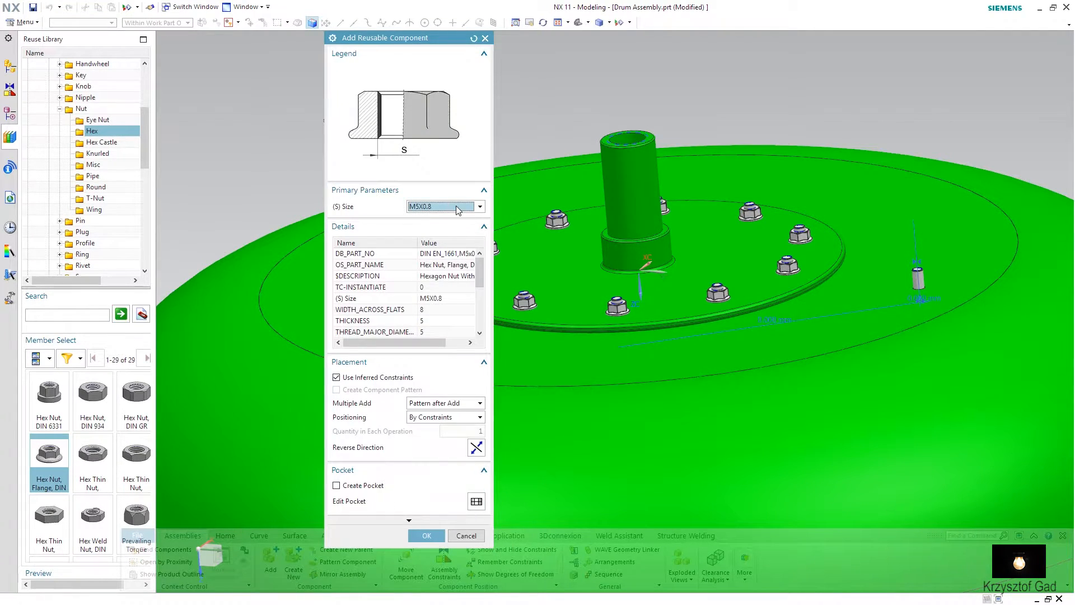
click(452, 206)
click(452, 237)
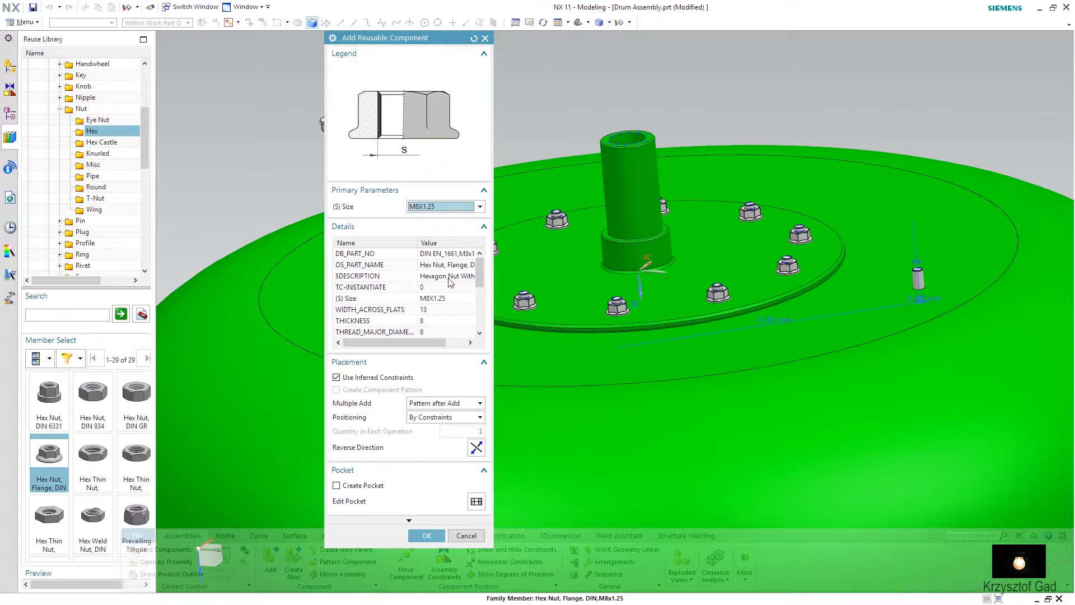
click(427, 536)
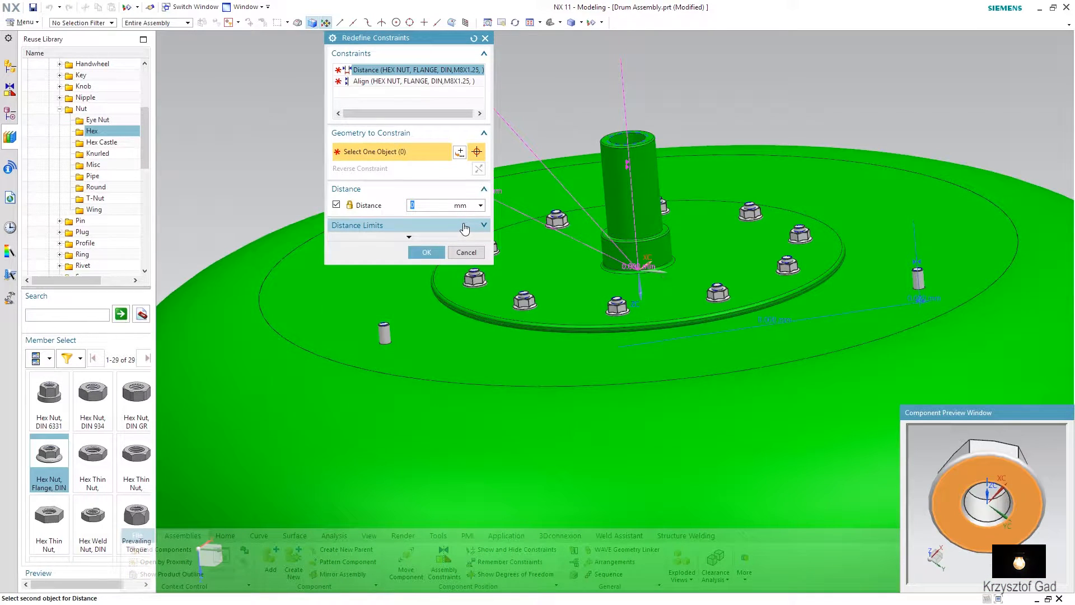
Step: Set the flange nut at 0 mm distance from Drum Lower's outer face and align it with the protruding paddle screw
middle_drag(876, 113, 875, 117)
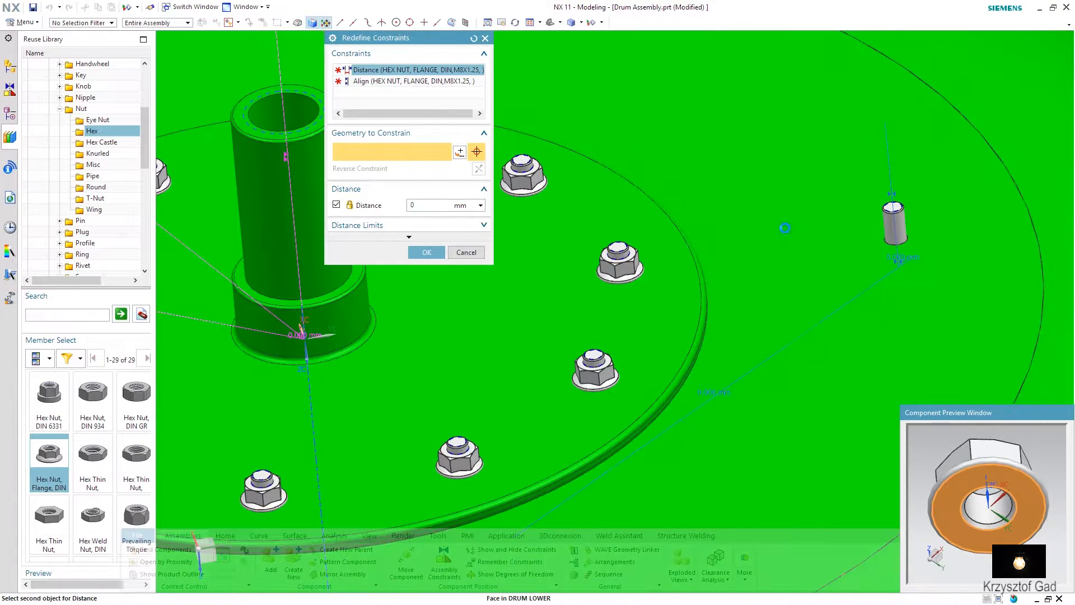
click(786, 229)
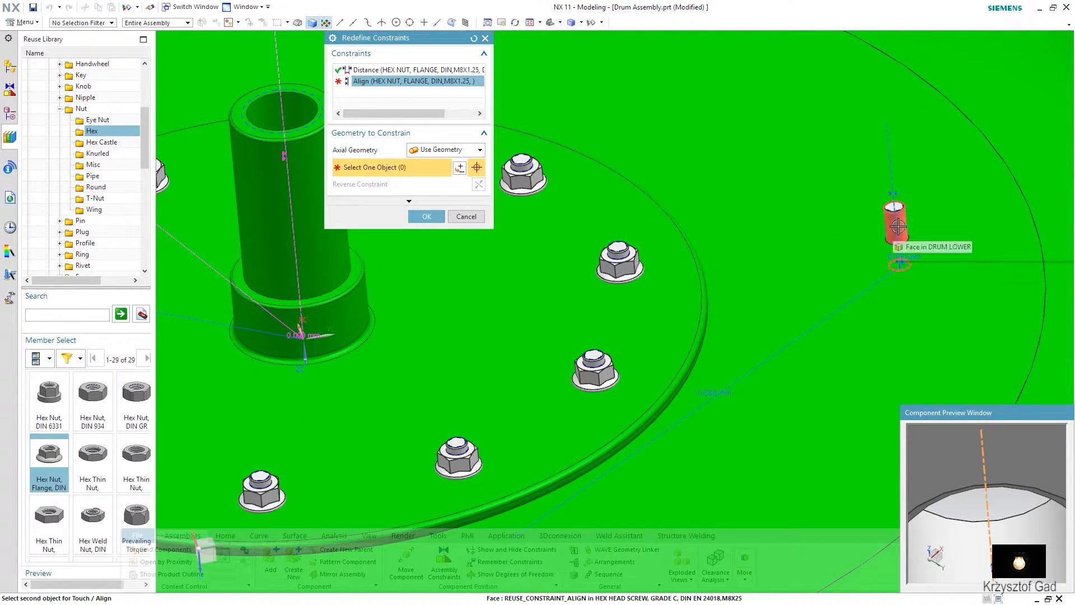
click(895, 226)
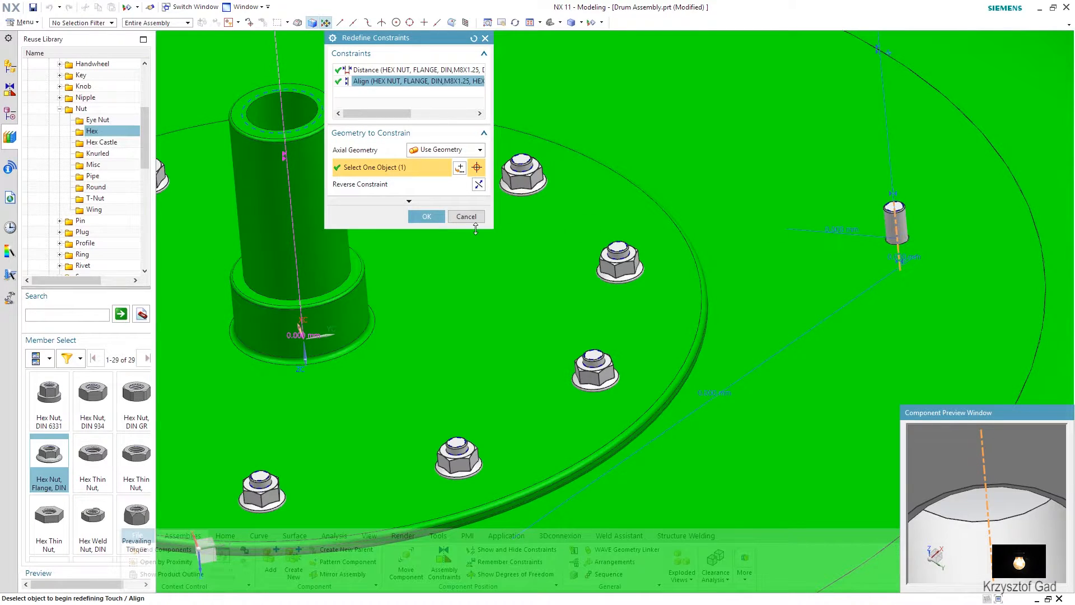
click(431, 215)
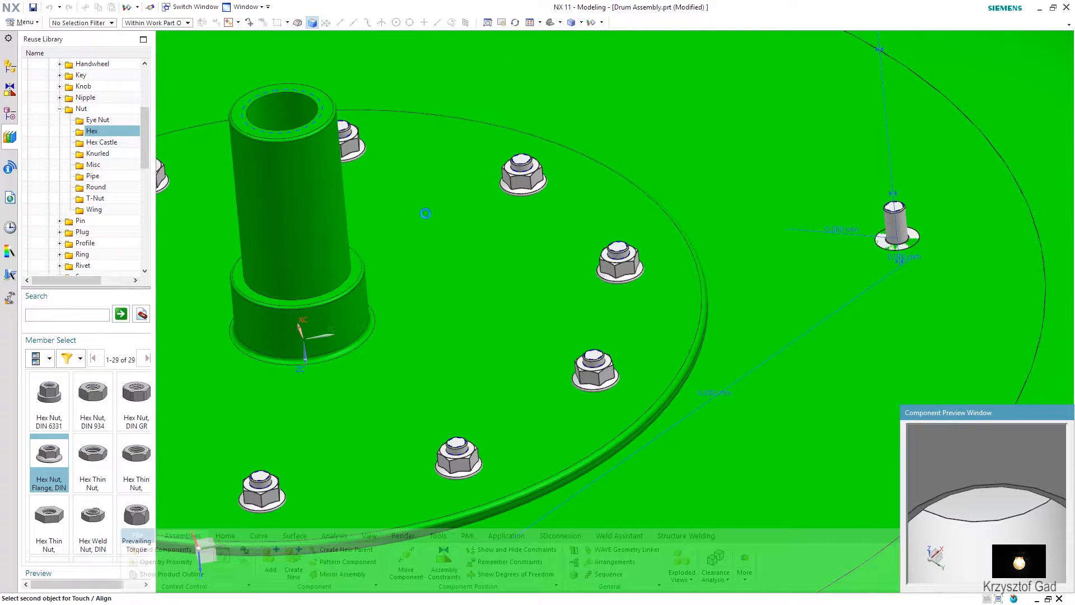
Step: Pattern the paddle flange nut circularly about the ZC axis through the center of Drum Lower's outer face edge, using 120° pitch and 360° span
scroll(891, 280, down, 5)
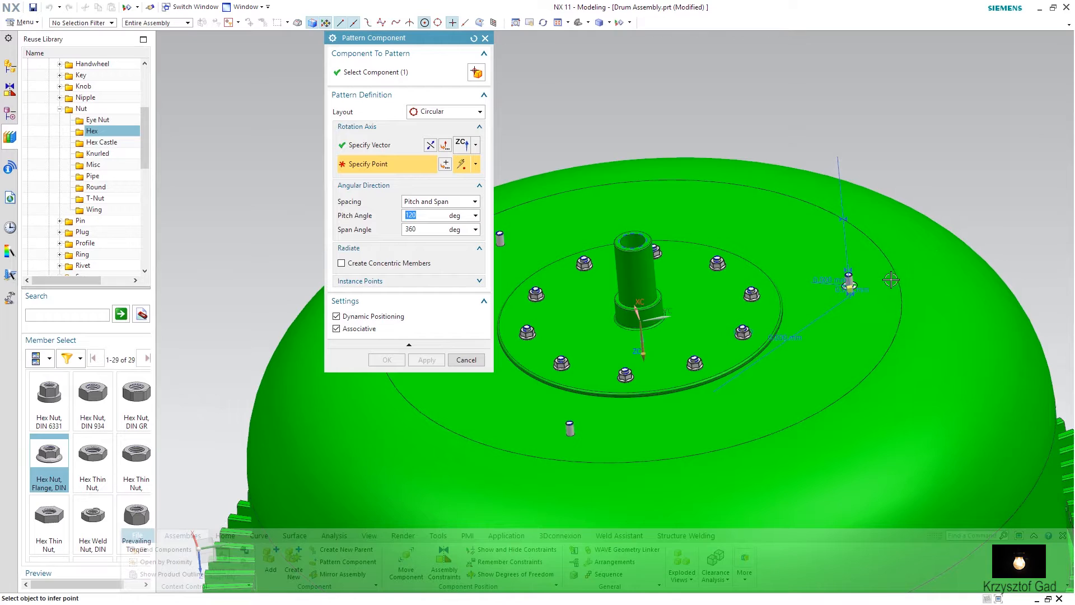
click(903, 275)
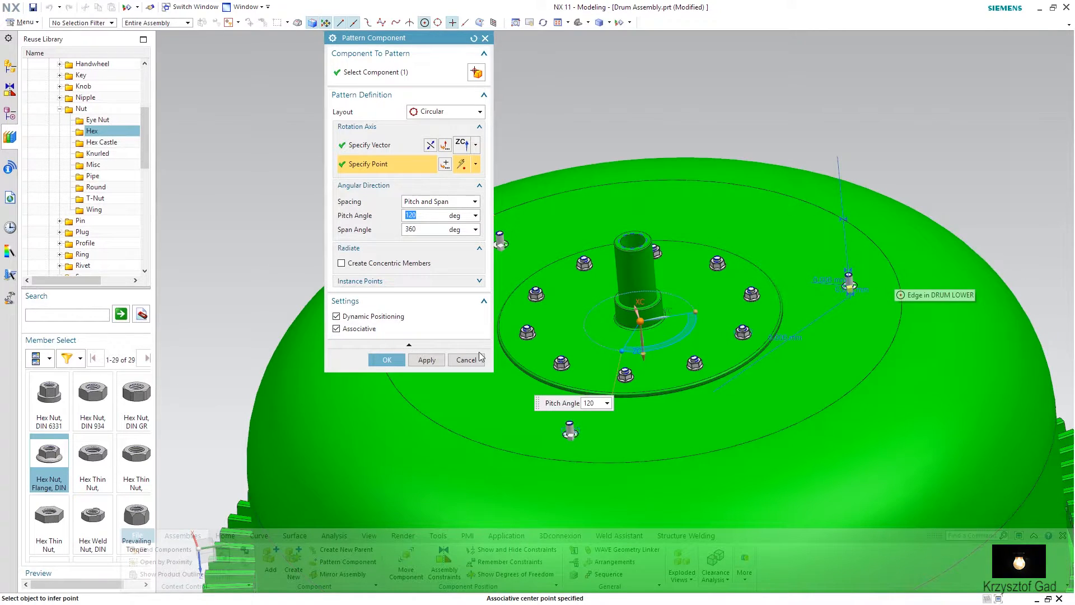
click(386, 360)
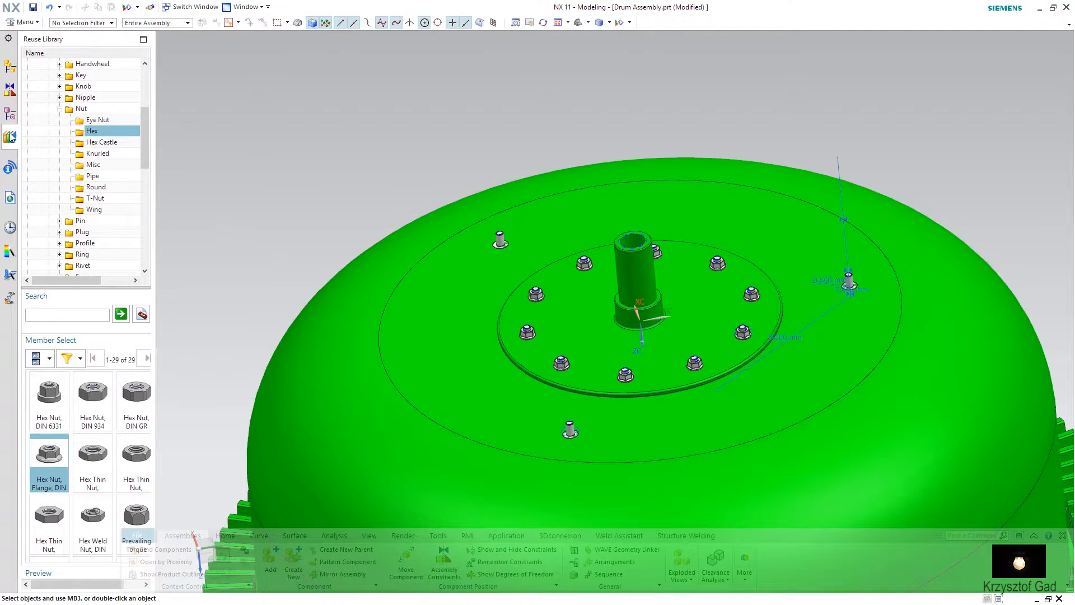
Step: Reverse the paddle flange nut's touch and distance constraints, then clear the selection
click(10, 90)
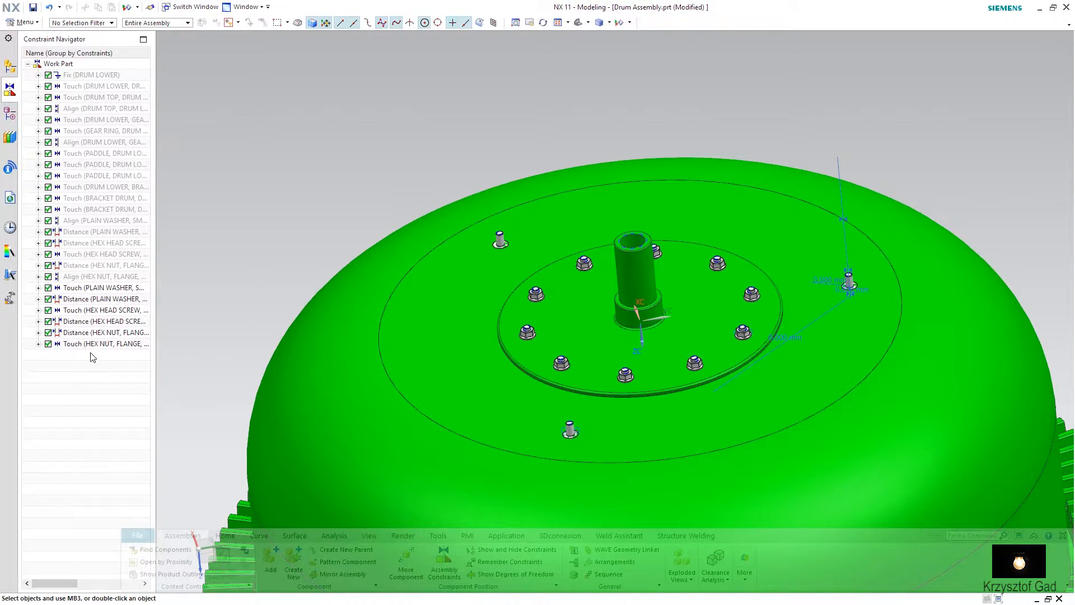
right_click(88, 347)
click(116, 336)
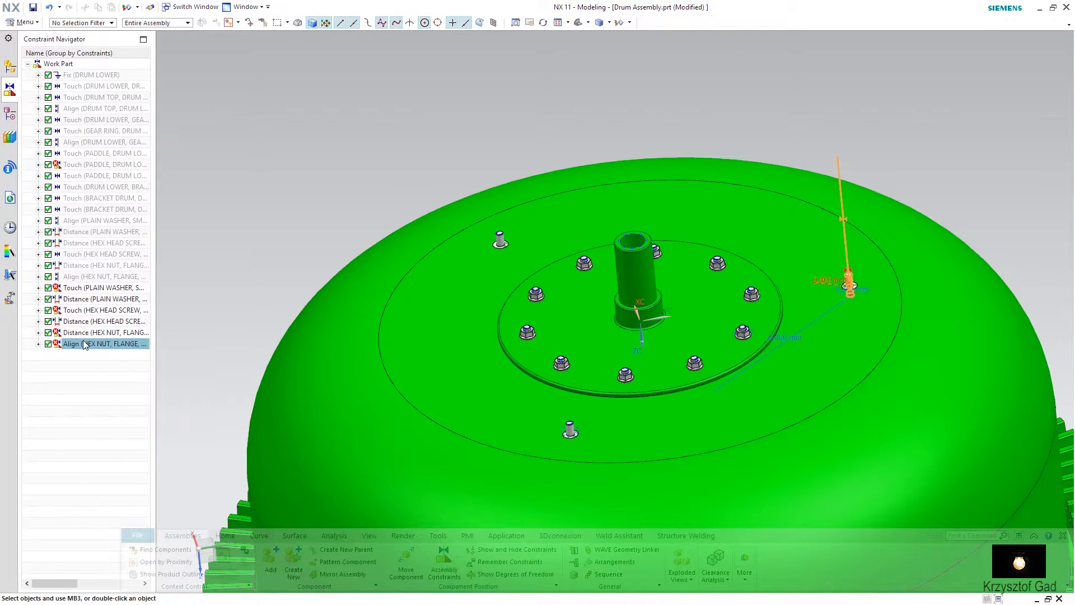
right_click(85, 336)
key(Escape)
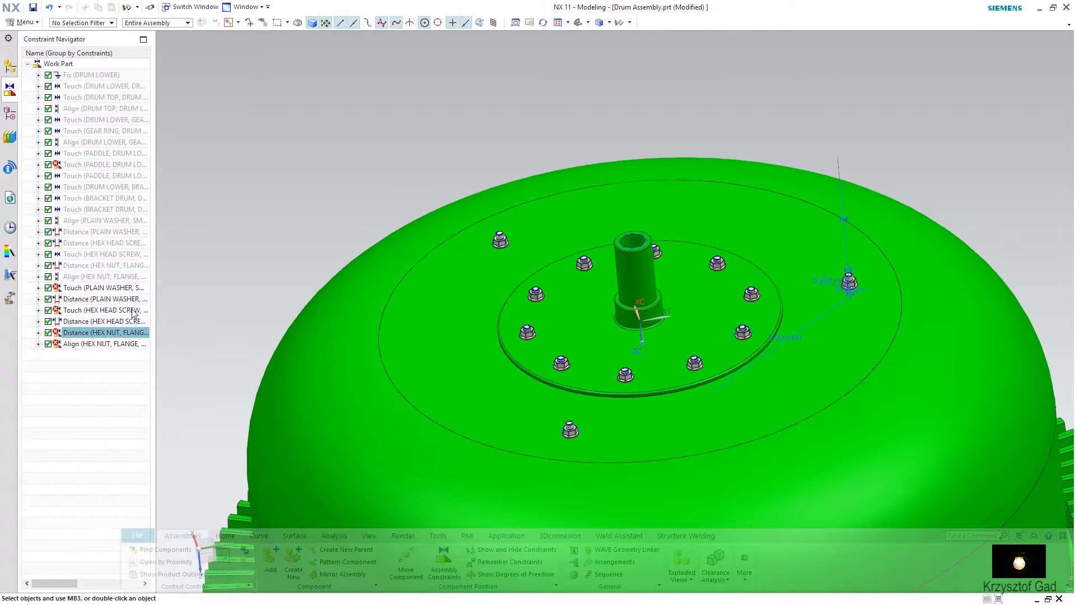
click(9, 135)
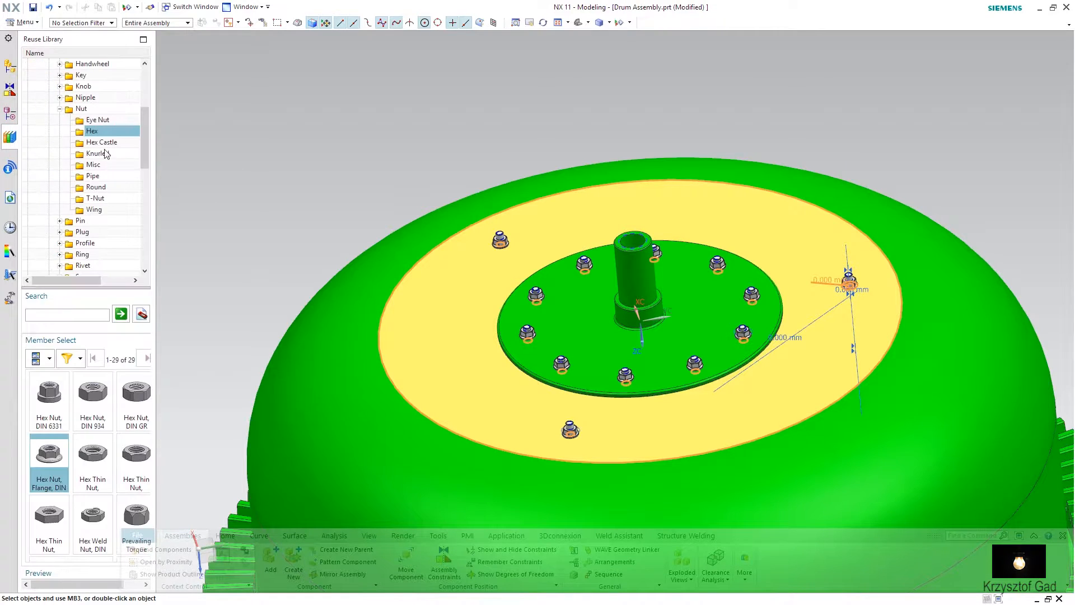
click(266, 136)
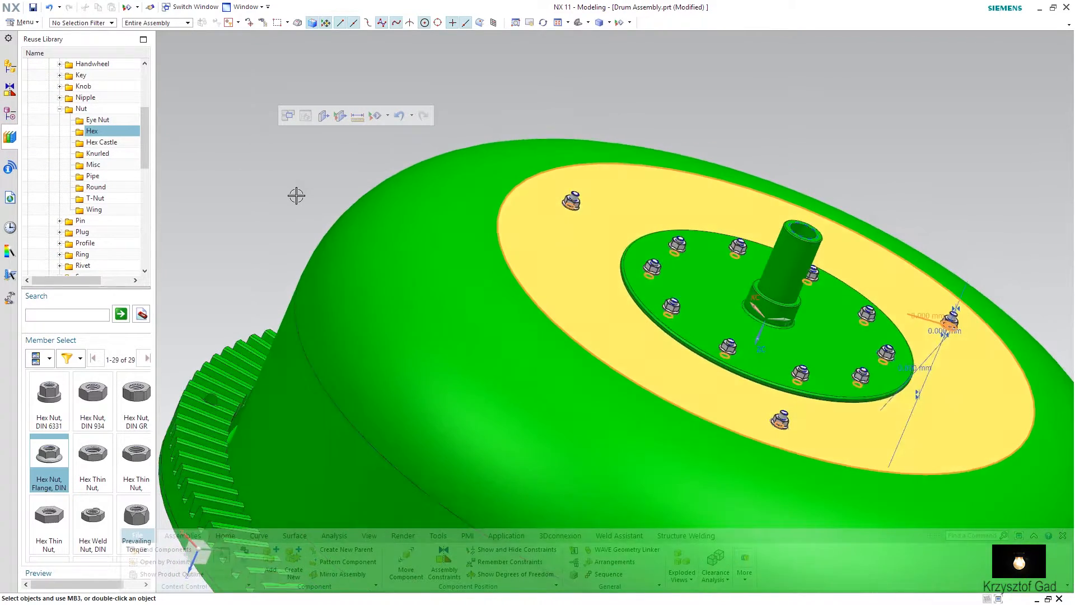
key(Escape)
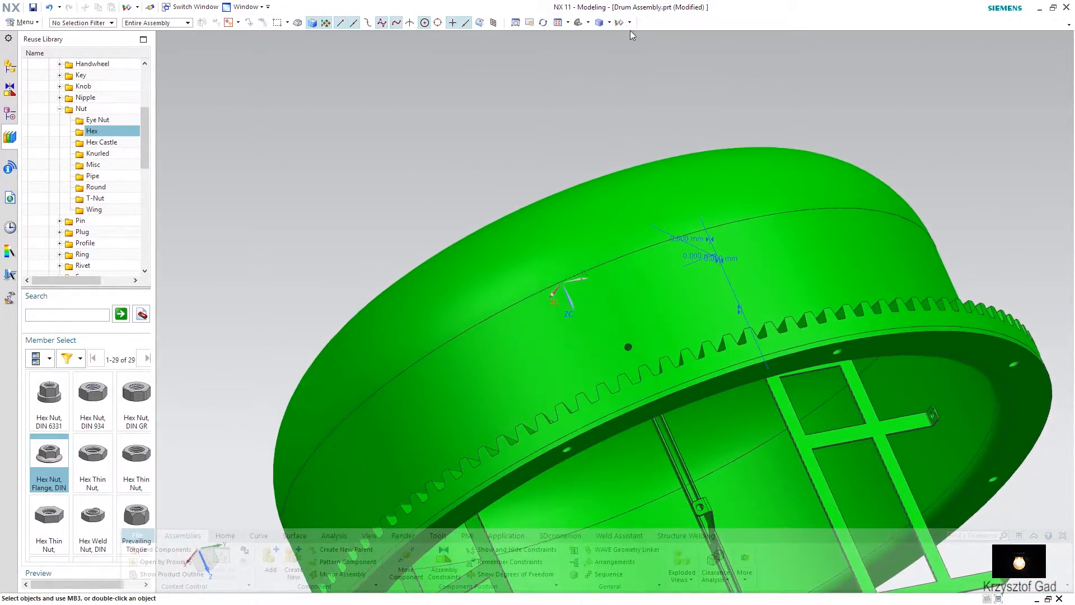
Step: Hide all assembly constraints in the view
click(620, 22)
click(489, 132)
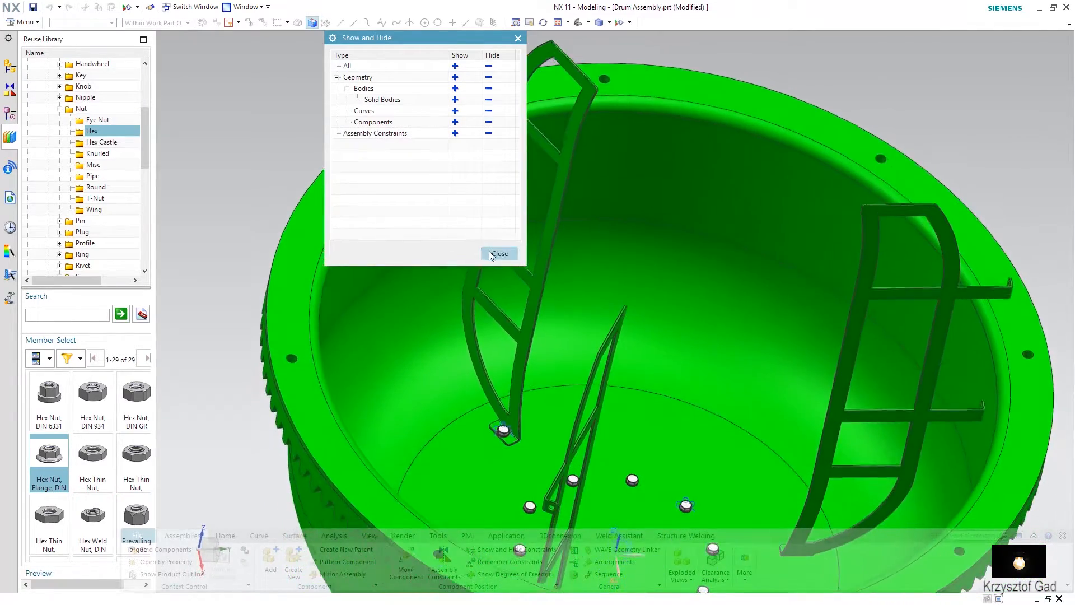
click(500, 253)
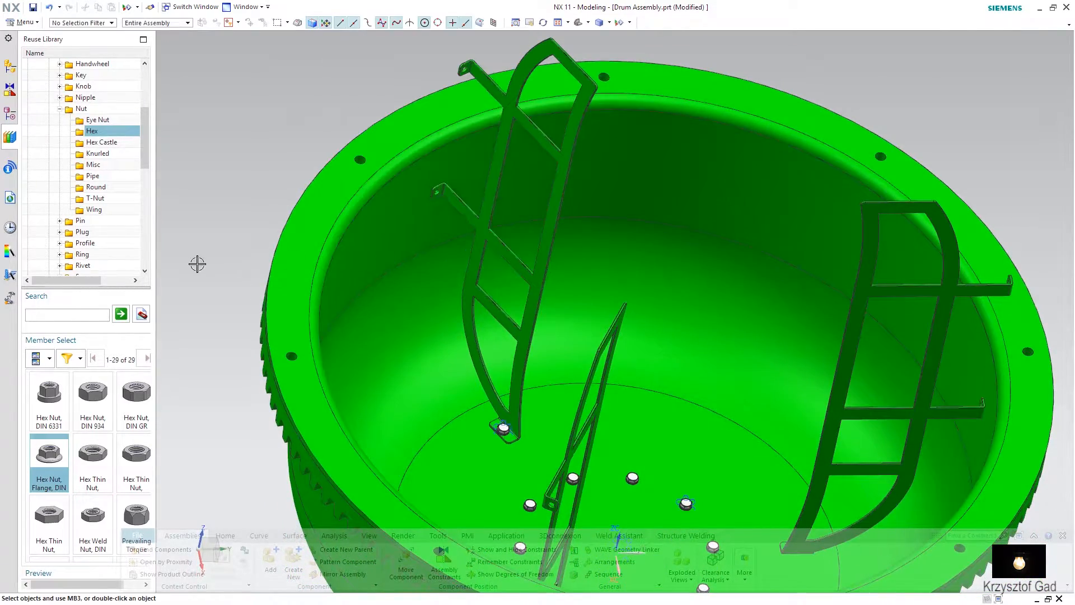
Step: Add a small grade A DIN 7092 plain washer in size M8 from the Reuse Library's plain washers
scroll(94, 236, down, 3)
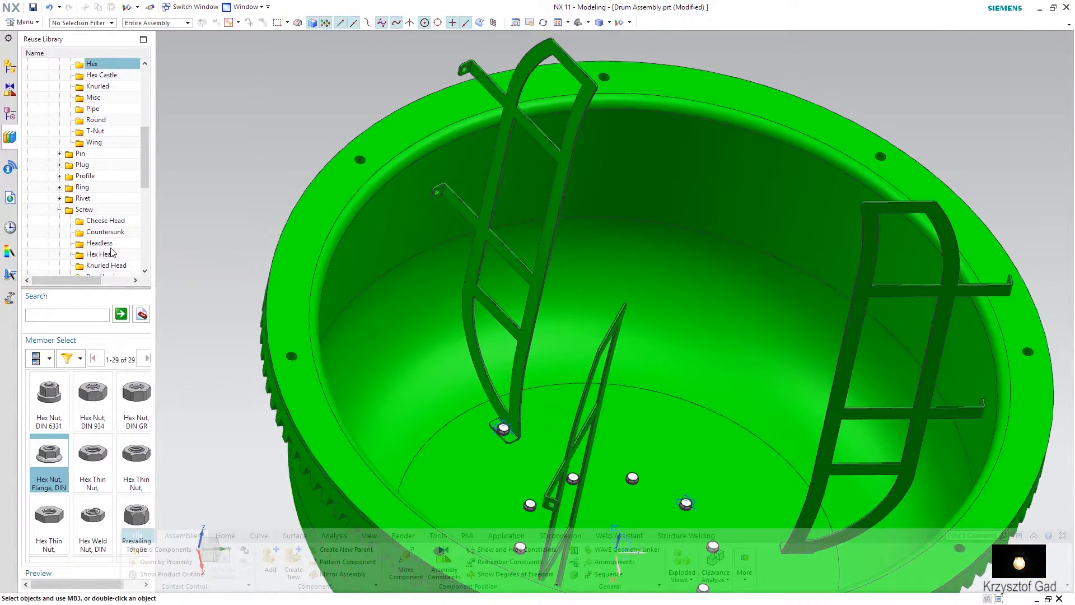
scroll(112, 250, down, 2)
scroll(112, 251, down, 5)
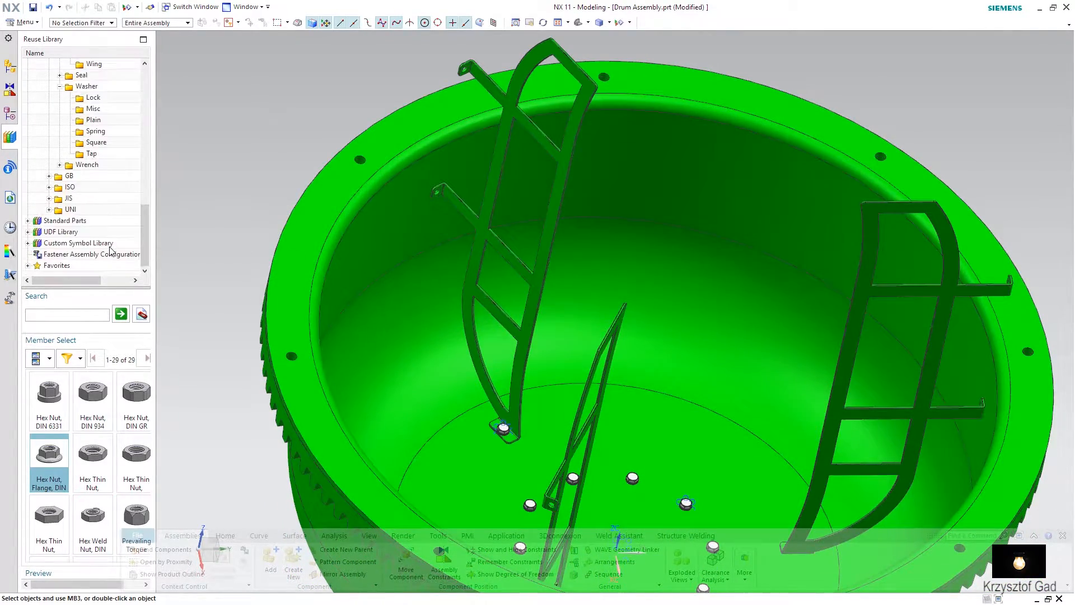
click(93, 119)
scroll(86, 391, down, 1)
drag(48, 521, 219, 294)
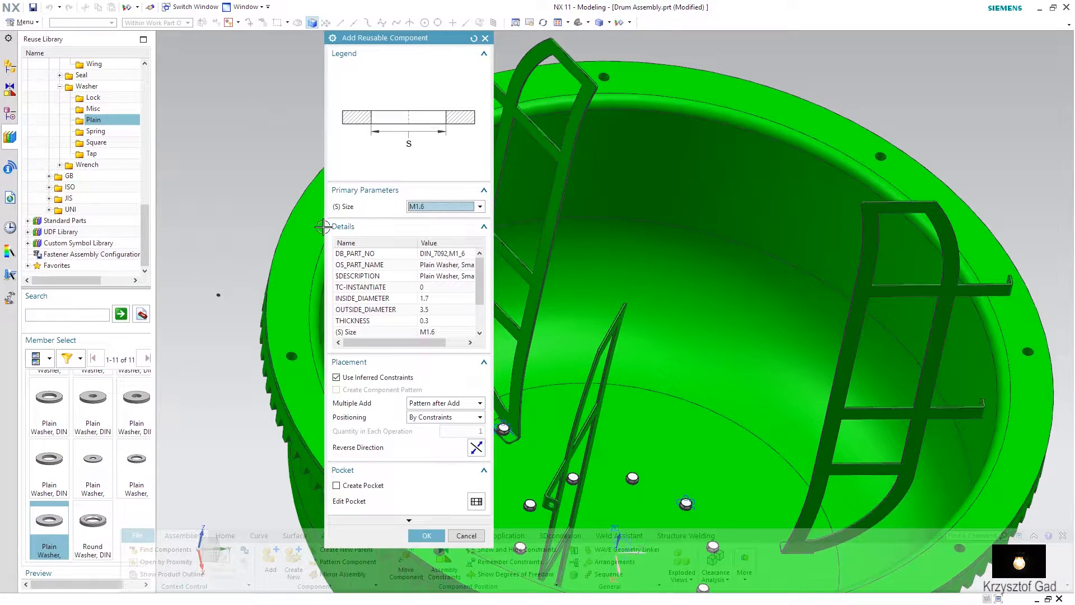
click(446, 210)
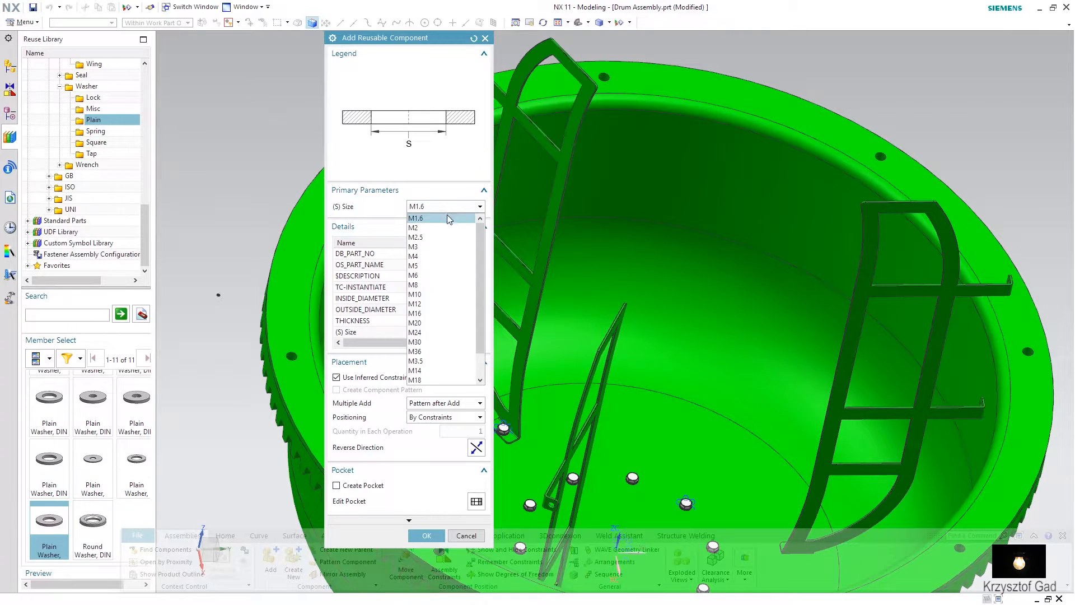
click(437, 285)
click(427, 535)
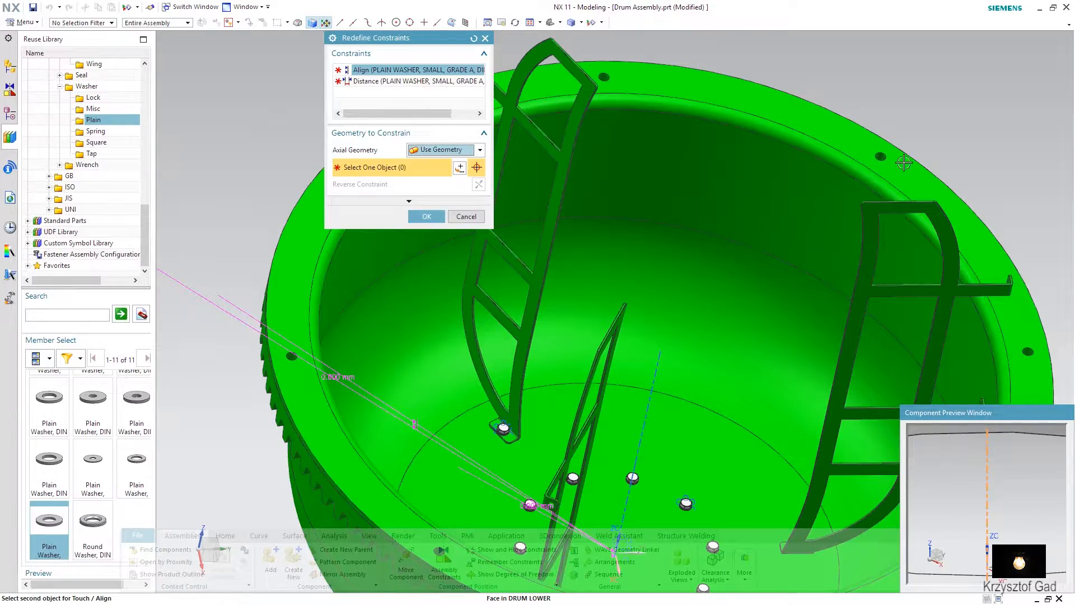
Step: Align the washer with the hole in the paddle's lower side-arm tab and seat it at 0 mm distance from the tab's inner face
scroll(616, 336, up, 10)
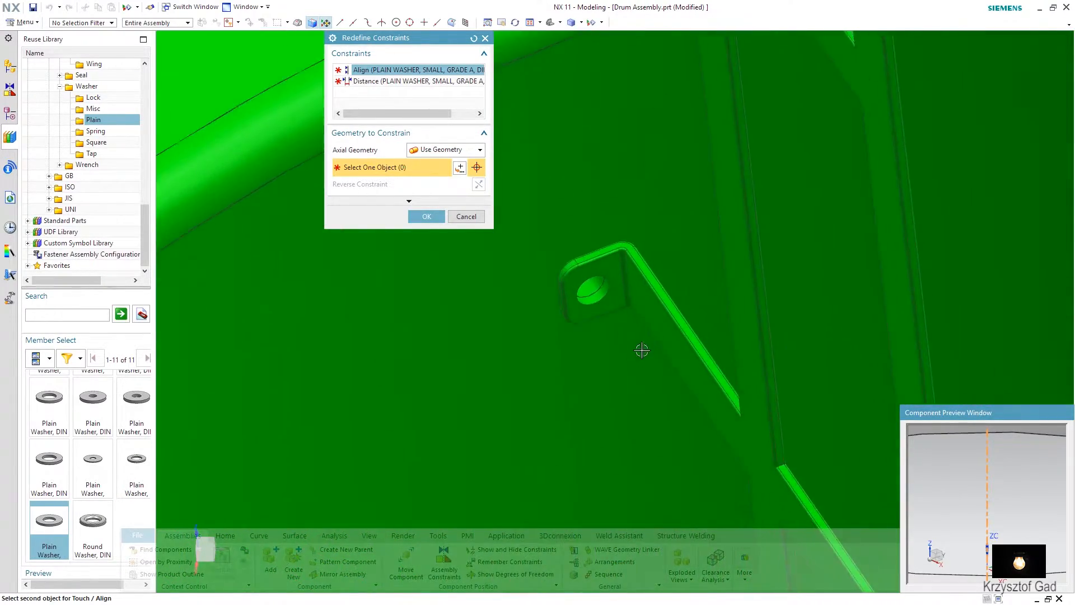
scroll(627, 420, up, 3)
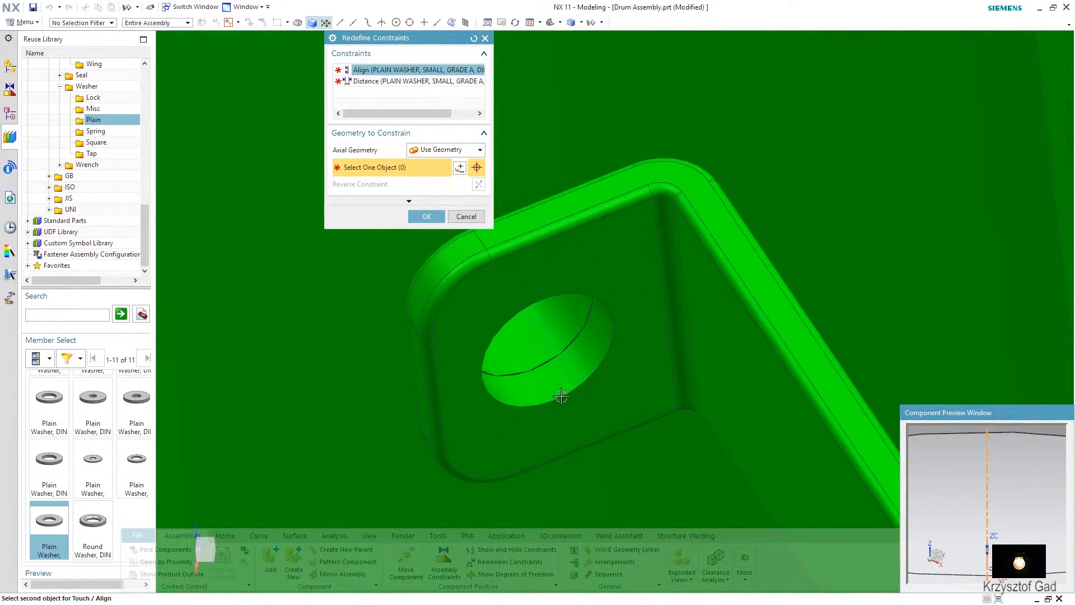
click(549, 346)
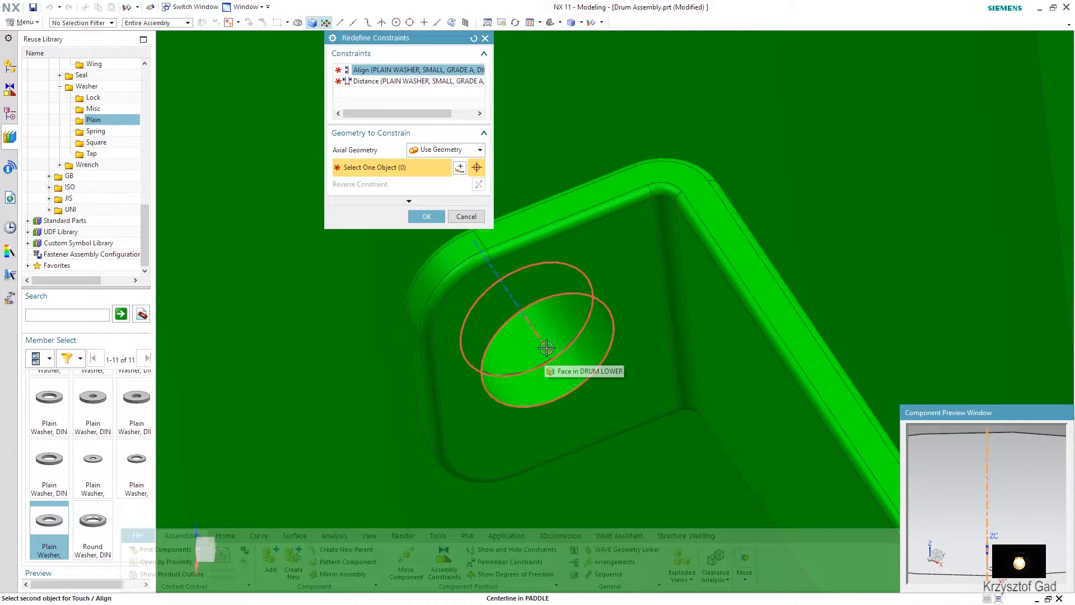
click(634, 303)
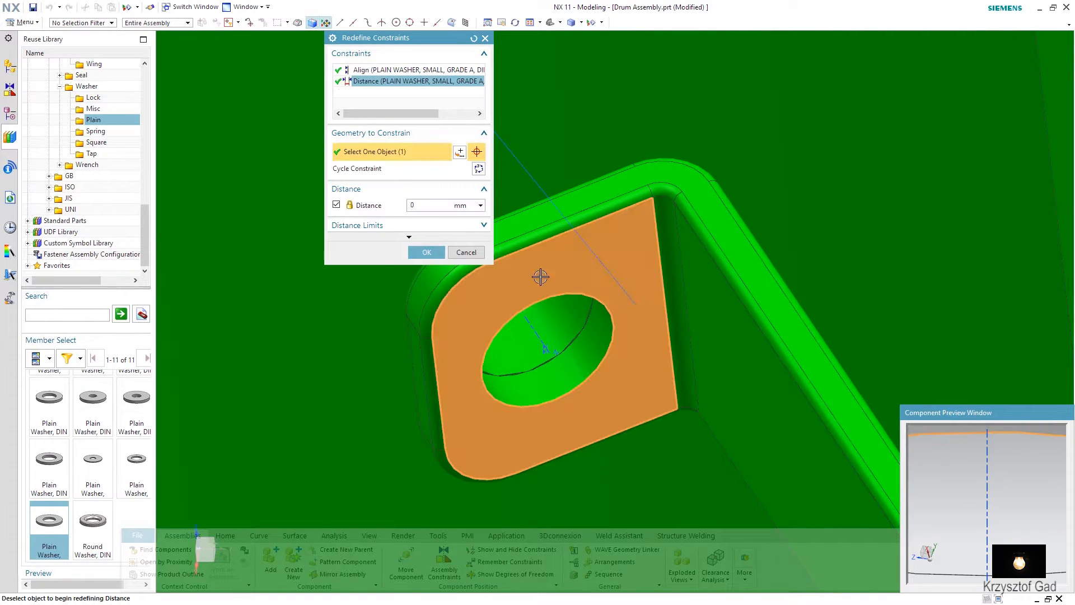
click(426, 253)
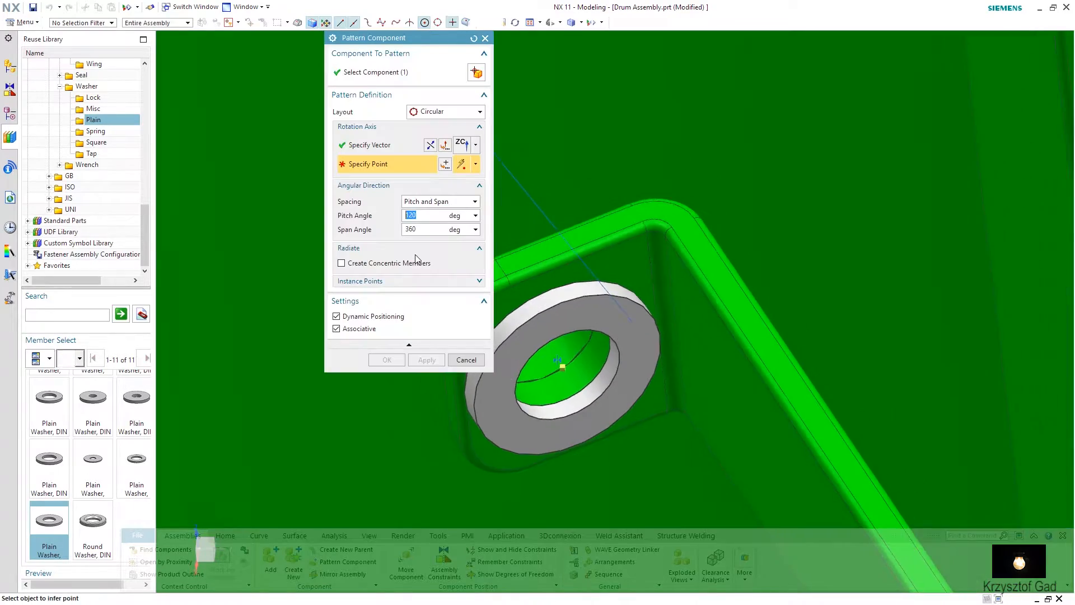
Step: Pattern the side-arm washer circularly about the ZC axis through Drum Lower's rim edge center, using 120° pitch and 360° span
scroll(547, 247, down, 10)
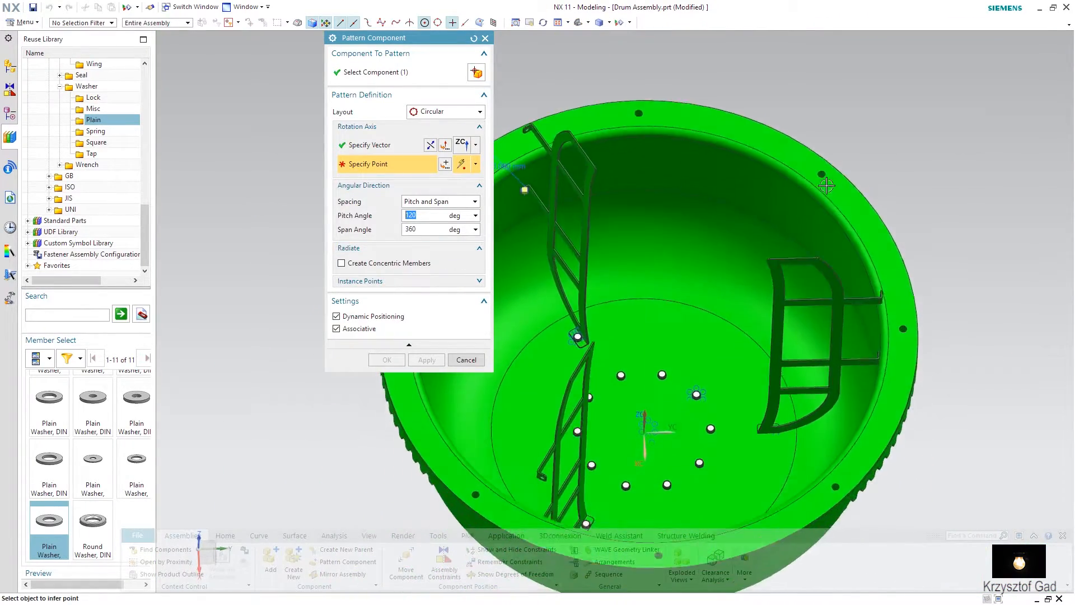
click(848, 190)
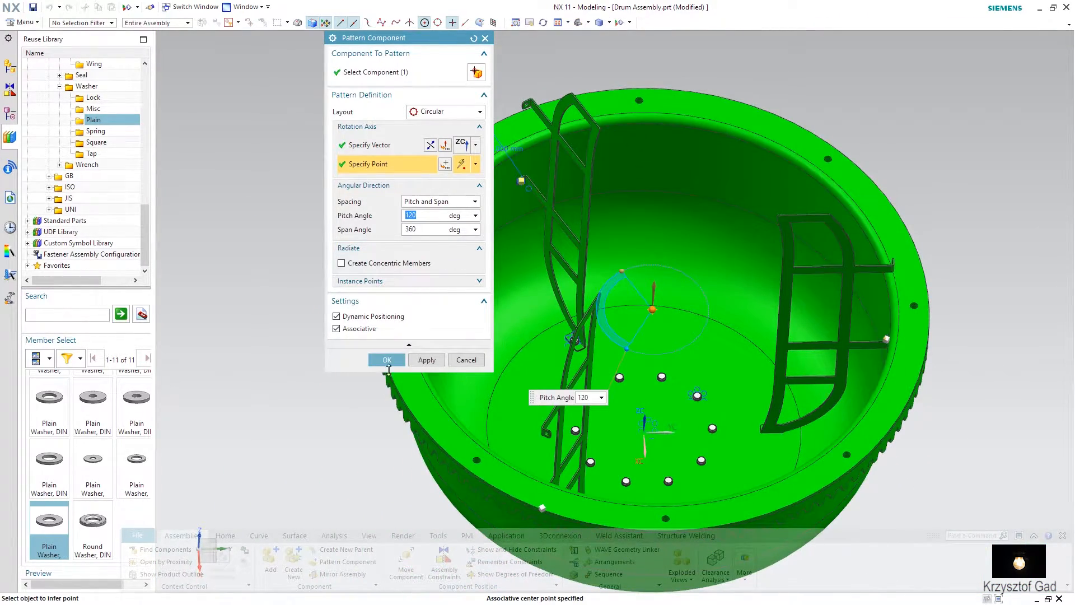
click(392, 362)
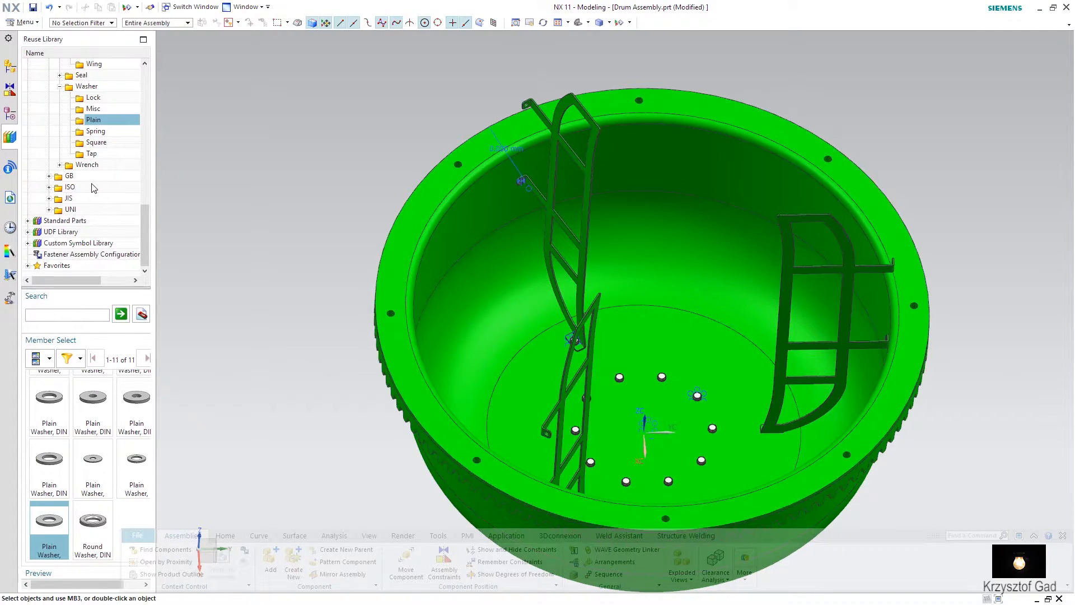
Step: Add a grade C DIN EN 24018 hex head screw in size M8 and length 25 from the Reuse Library's hex head screws
scroll(93, 187, up, 5)
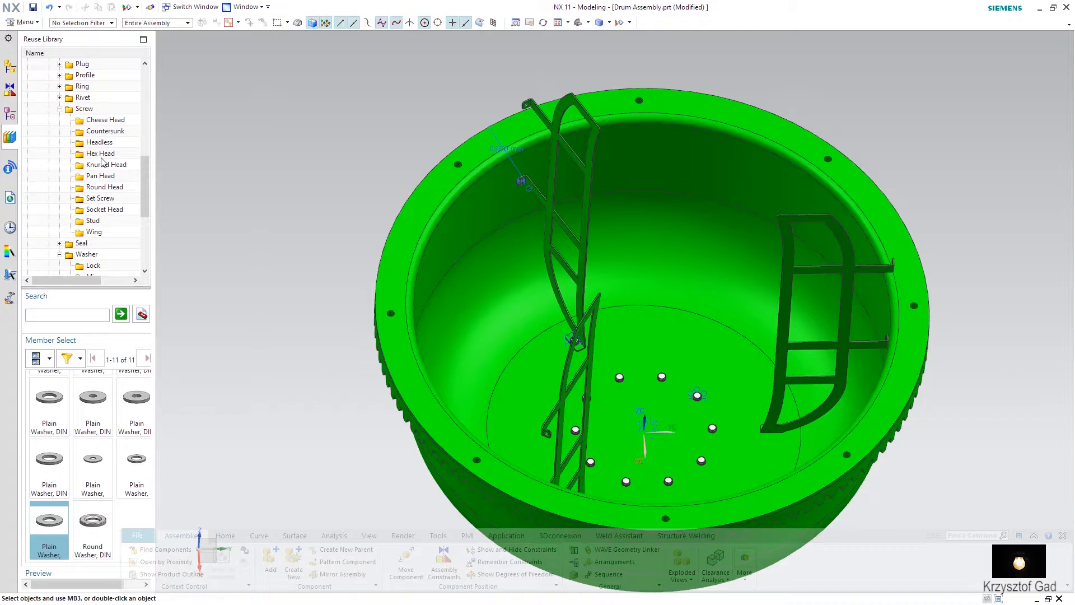
click(102, 156)
drag(49, 454, 282, 196)
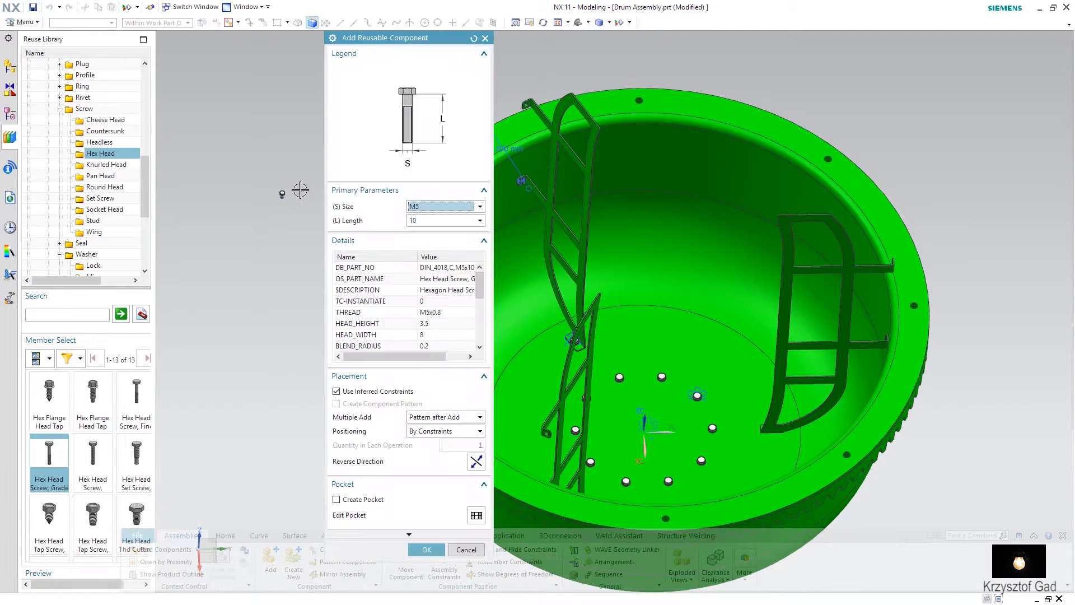
click(463, 208)
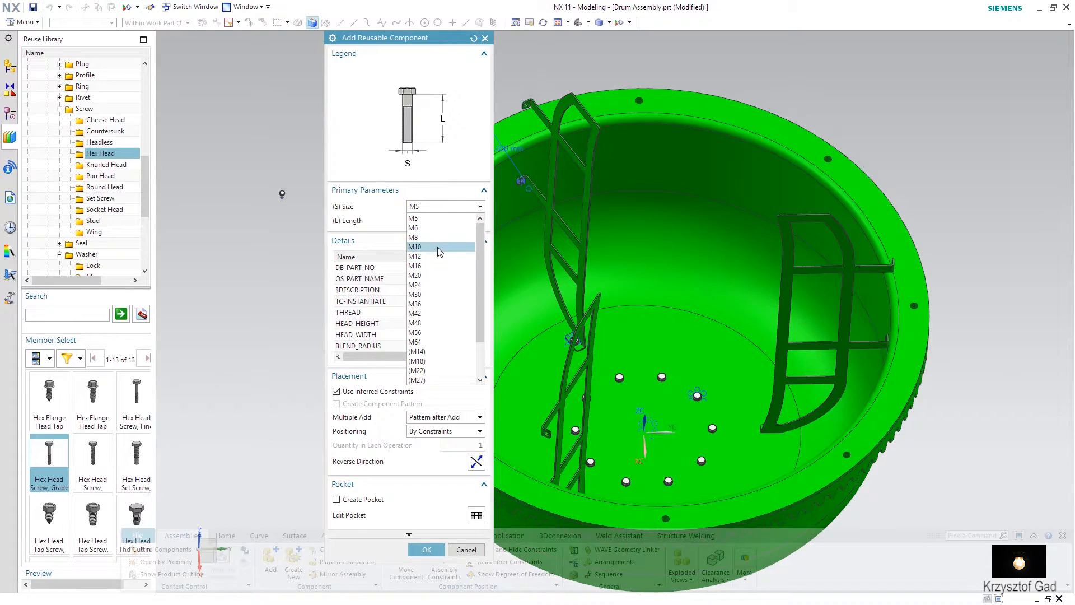
click(438, 237)
click(436, 220)
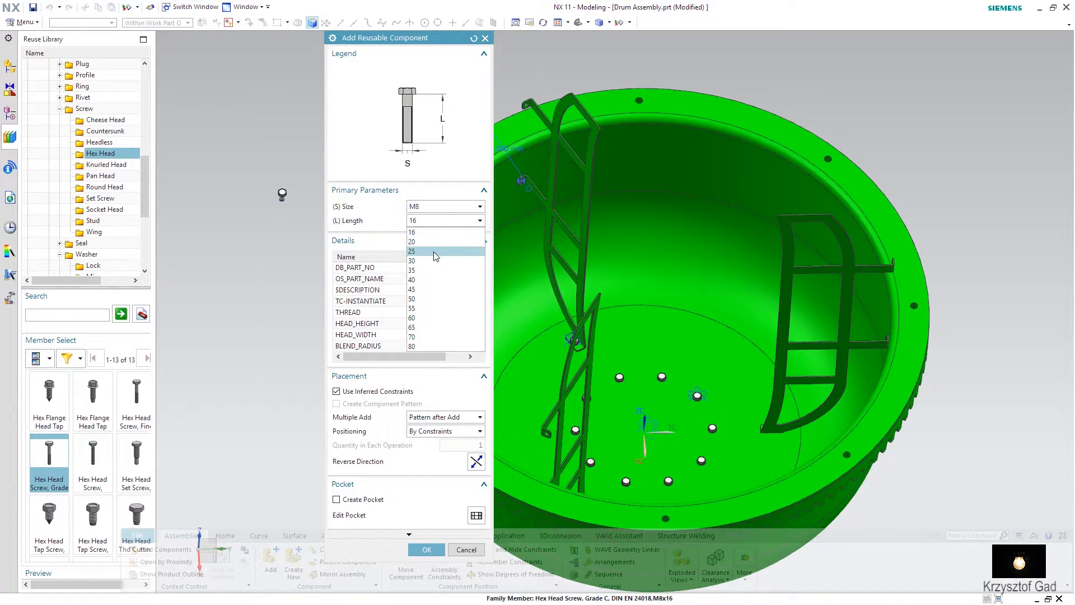
click(434, 250)
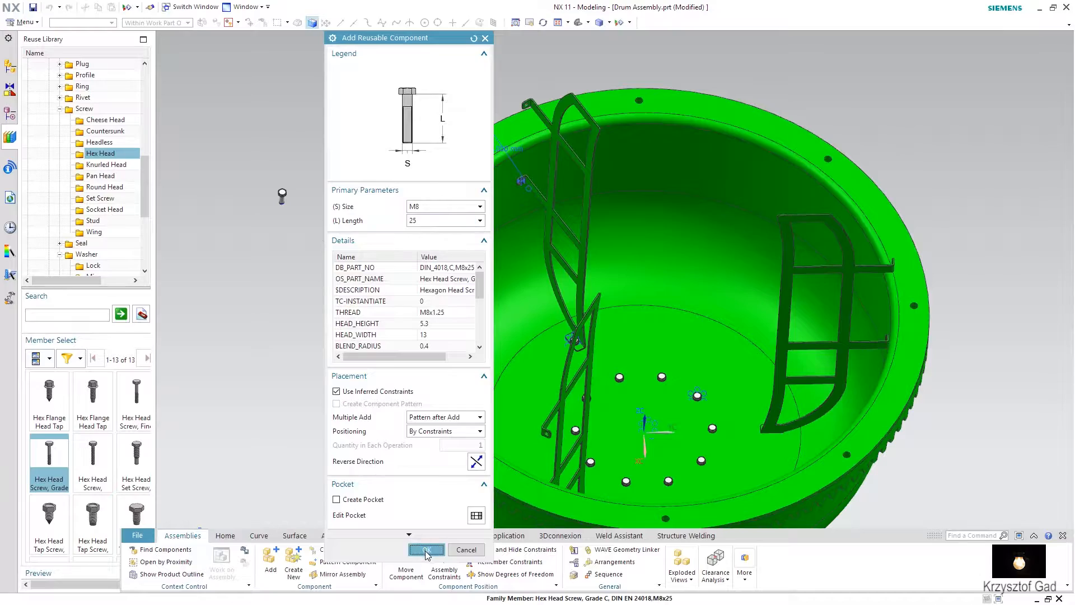
click(426, 551)
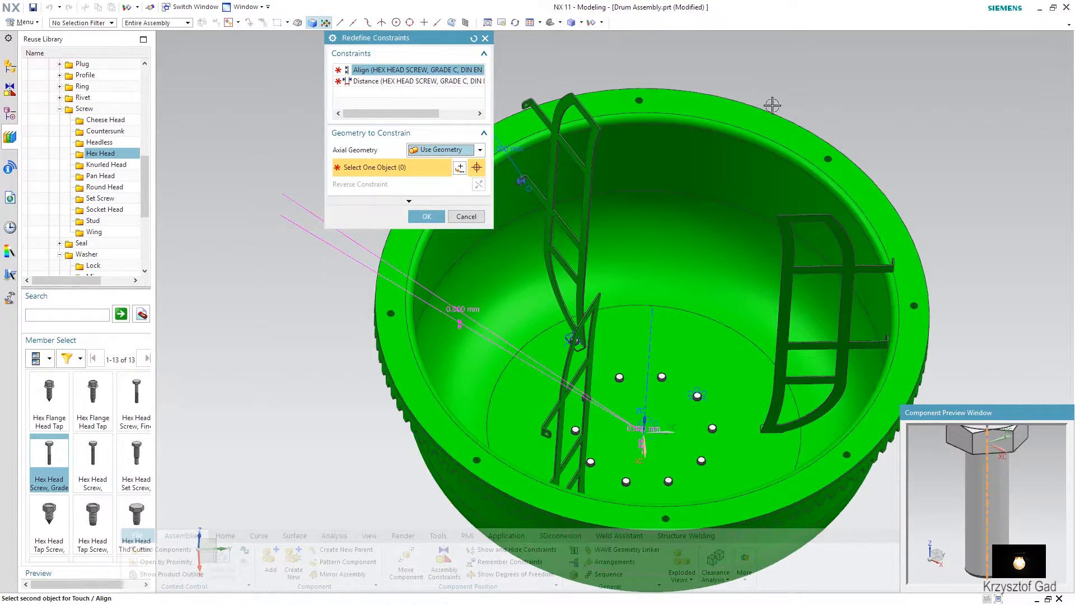
Step: Align the hex head screw with the side-arm washer's hole and seat its head at 0 mm distance from the washer's exposed face
scroll(655, 319, up, 10)
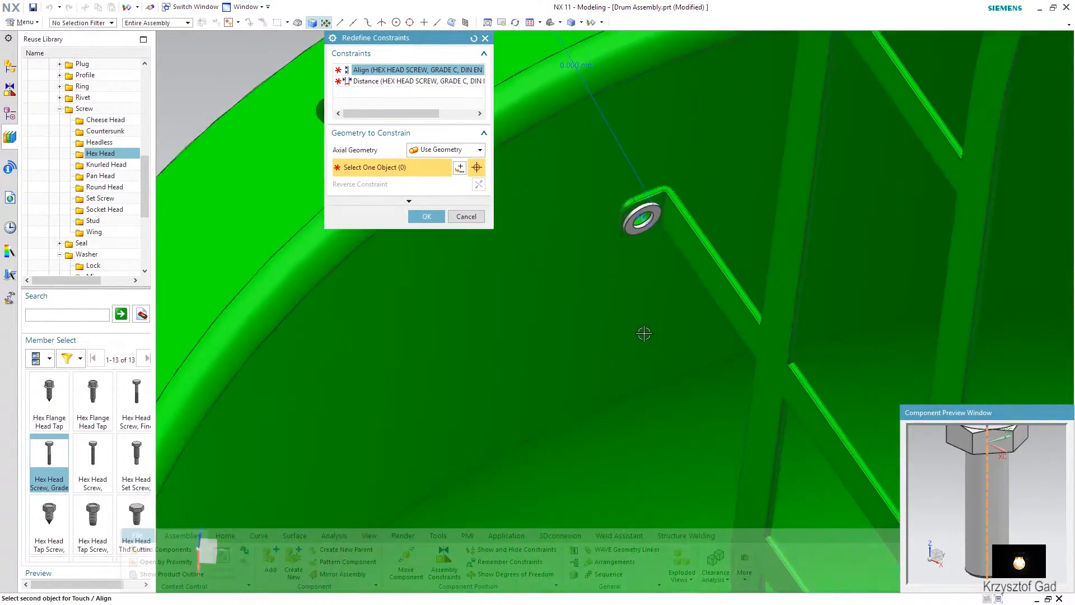
scroll(709, 377, up, 5)
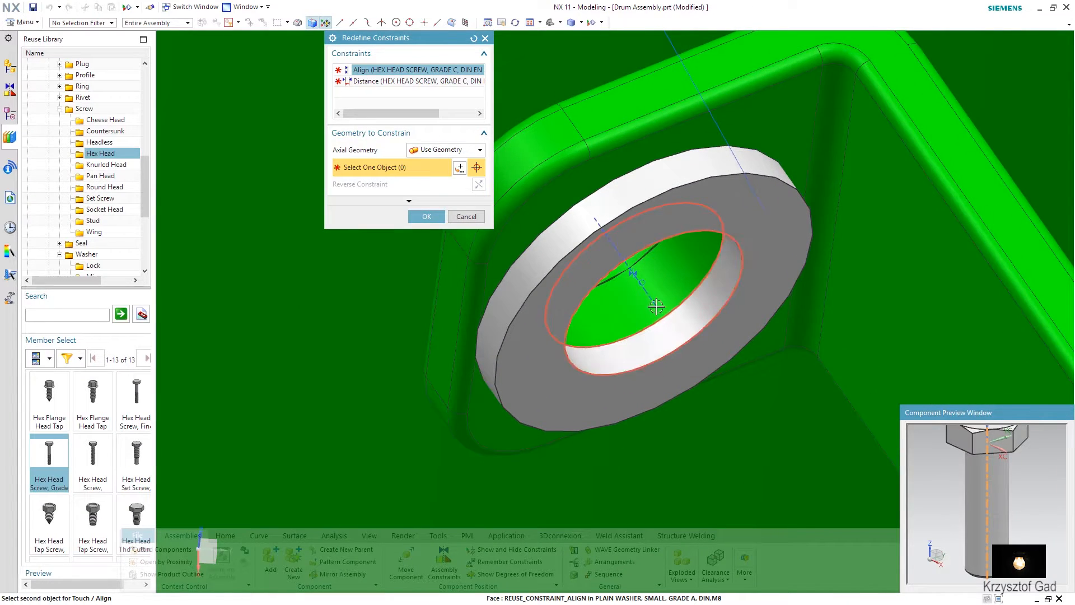
click(653, 303)
click(775, 232)
click(429, 252)
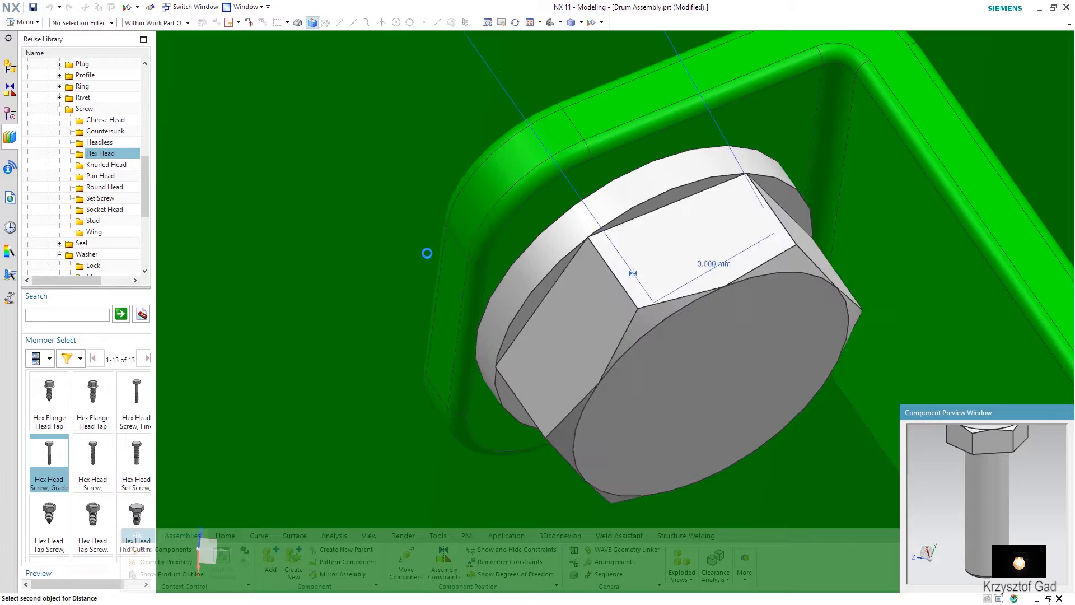
Step: Pattern the lower side-arm hex screw circularly about the ZC axis through Drum Lower's inner floor edge center, using 120° pitch and 360° span
scroll(429, 259, down, 6)
scroll(429, 258, down, 8)
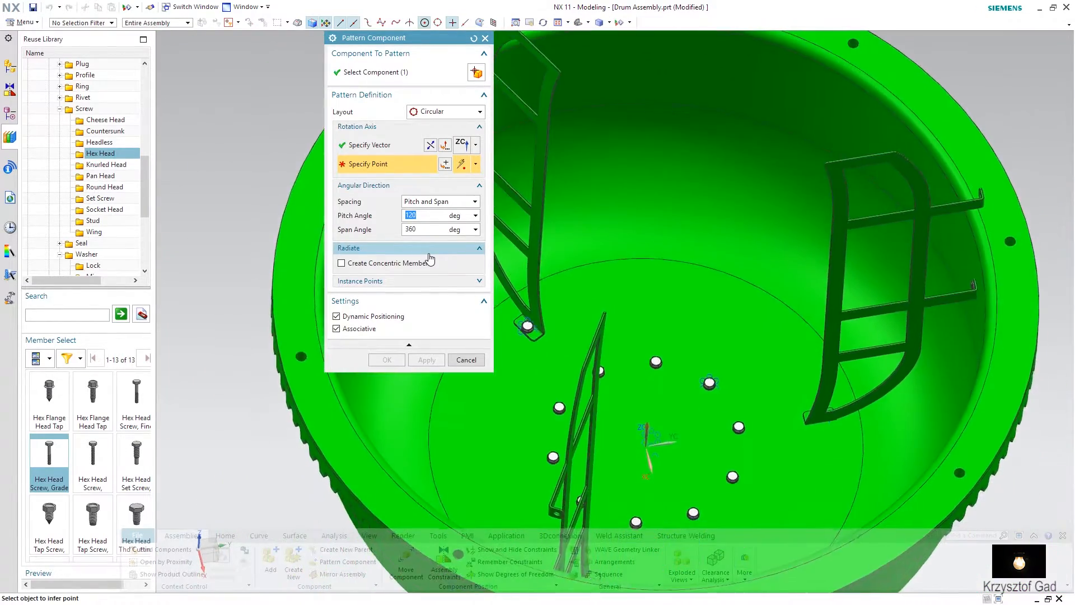
click(653, 204)
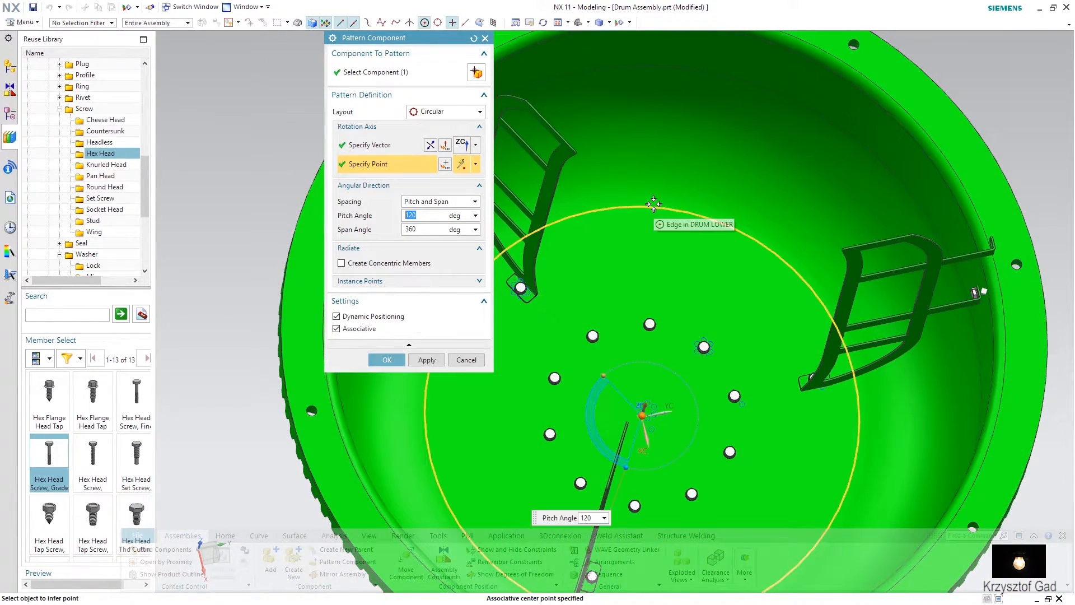
scroll(644, 213, down, 1)
middle_drag(643, 229, 619, 147)
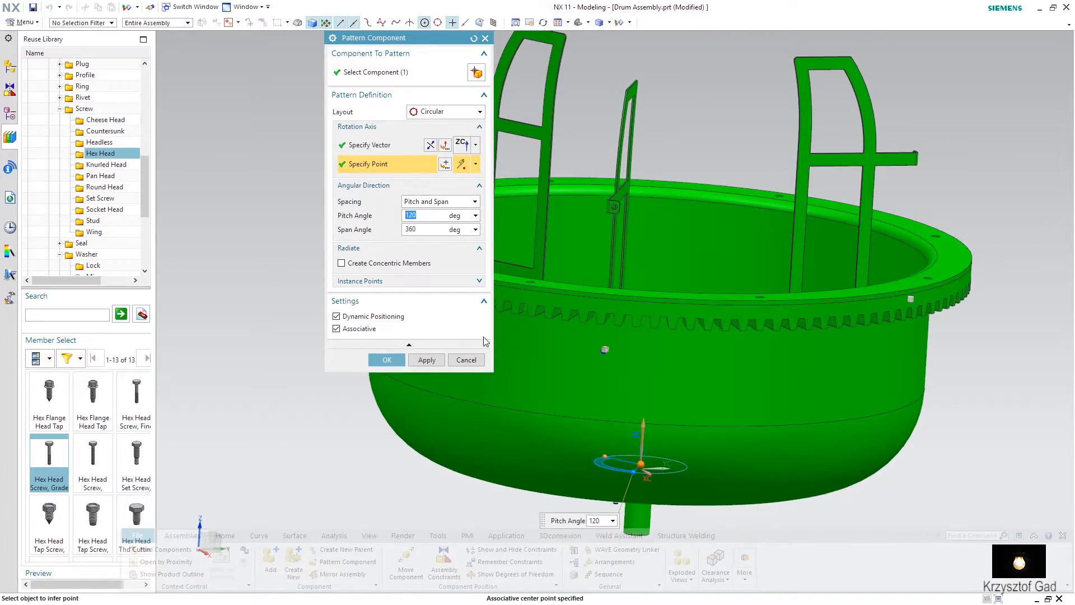
click(387, 361)
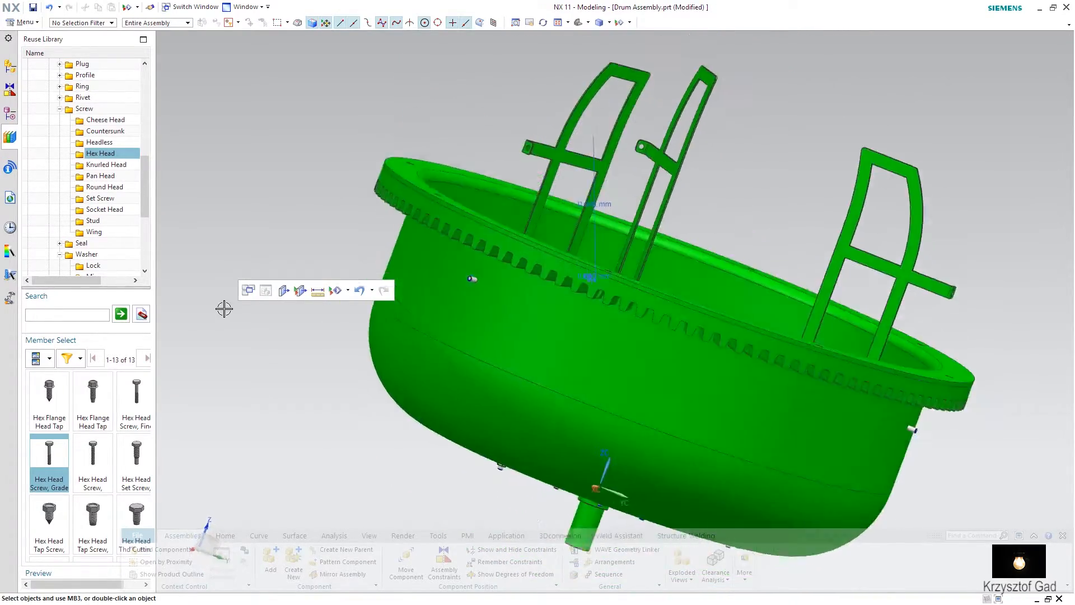
Step: Add a small grade A DIN 7092 plain washer in size M8 from the Reuse Library's plain washers
scroll(87, 234, down, 4)
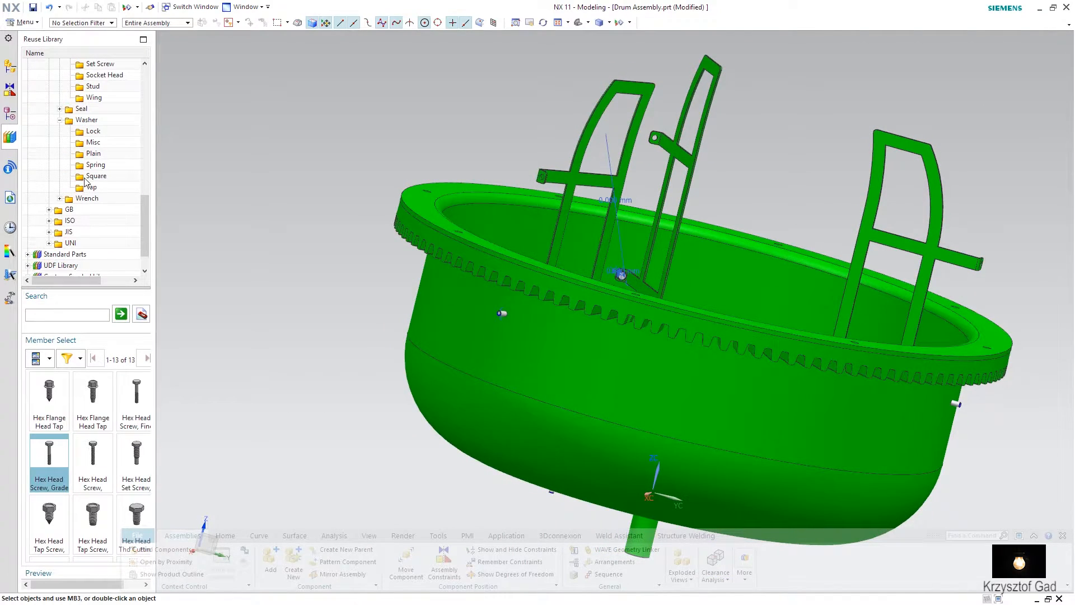
click(91, 156)
scroll(92, 493, down, 2)
drag(51, 520, 288, 367)
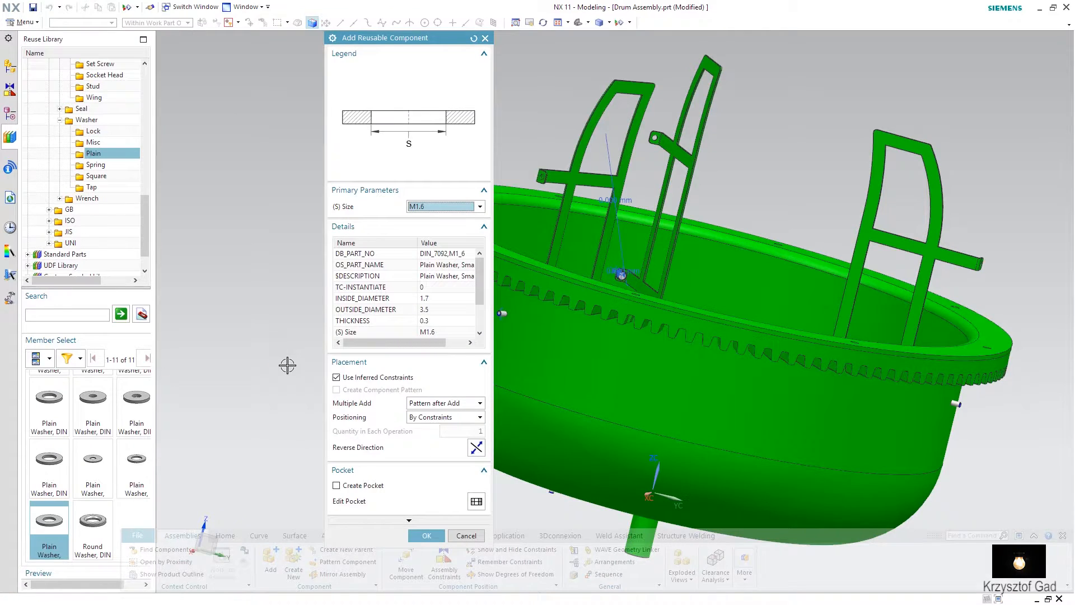
click(454, 206)
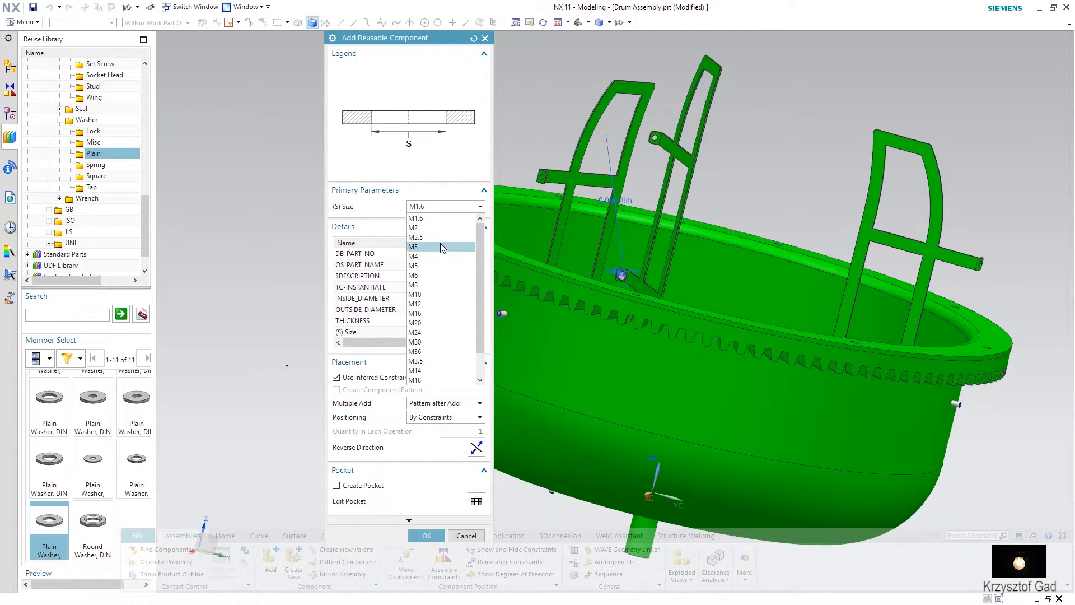
click(426, 284)
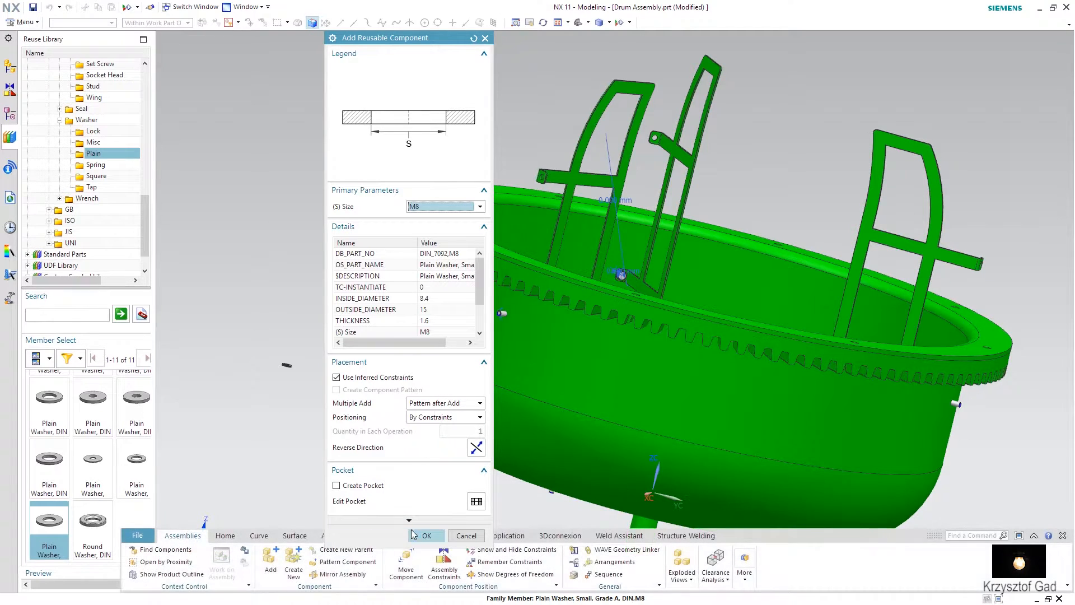
click(422, 536)
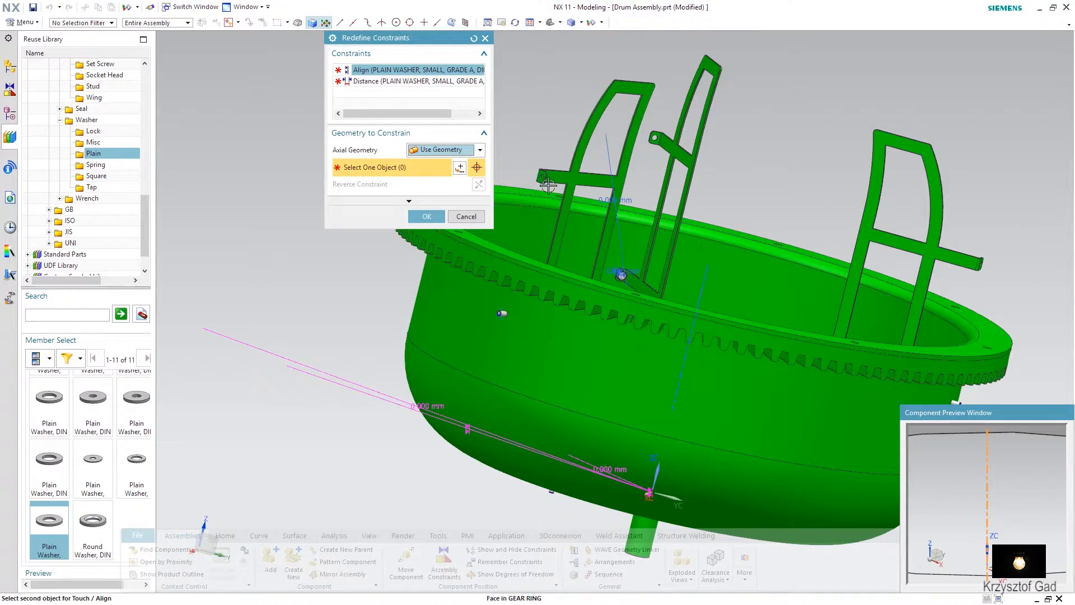
Step: Align the washer with the hole in the paddle's upper side-arm tab and seat it at 0 mm distance from the tab's inner face
scroll(802, 122, down, 8)
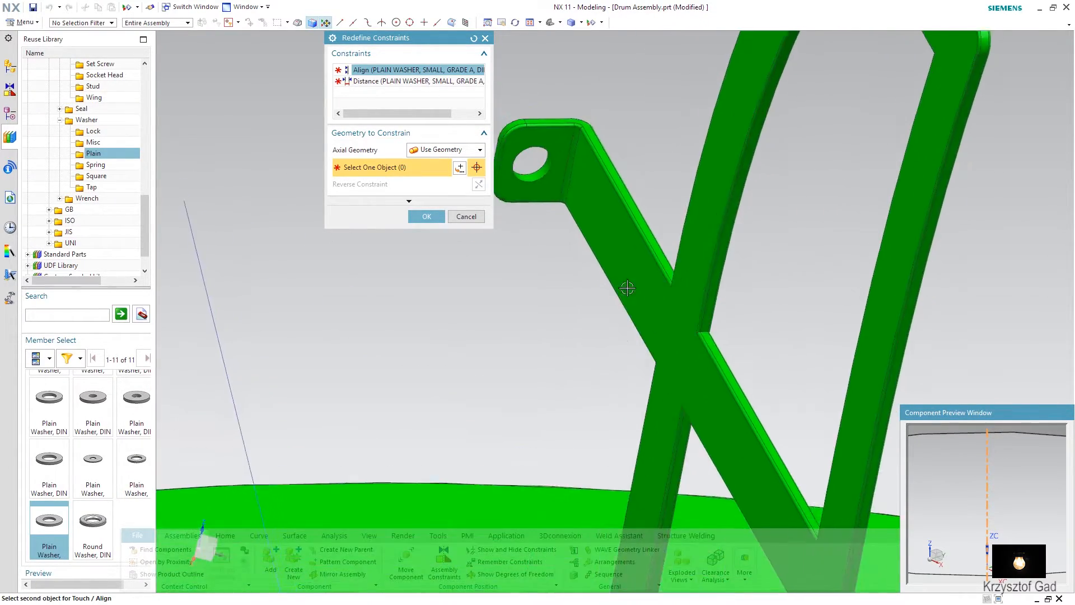
scroll(627, 287, up, 4)
click(645, 287)
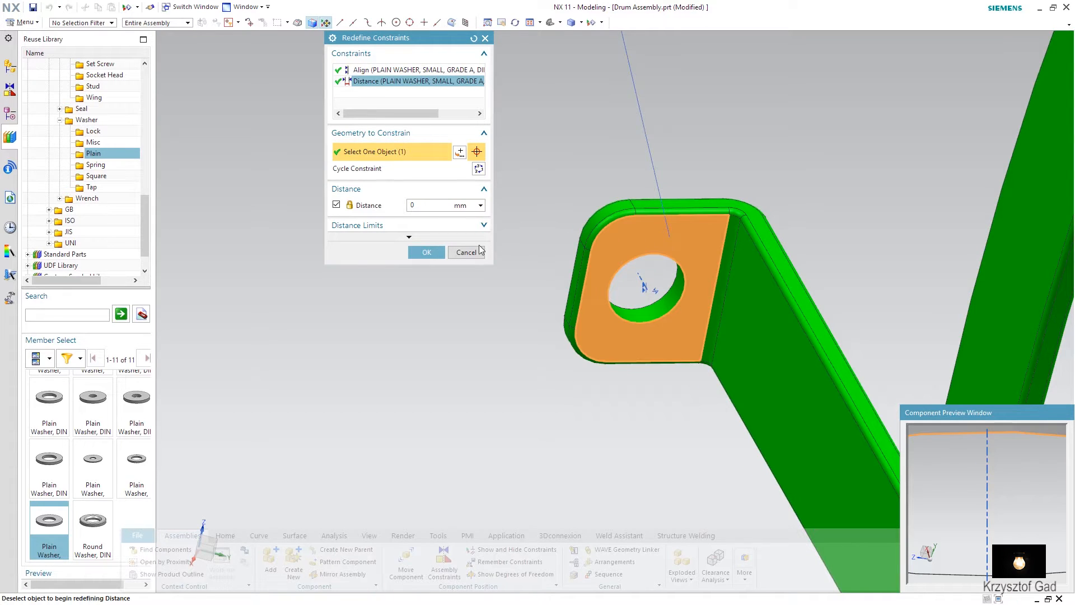
click(426, 253)
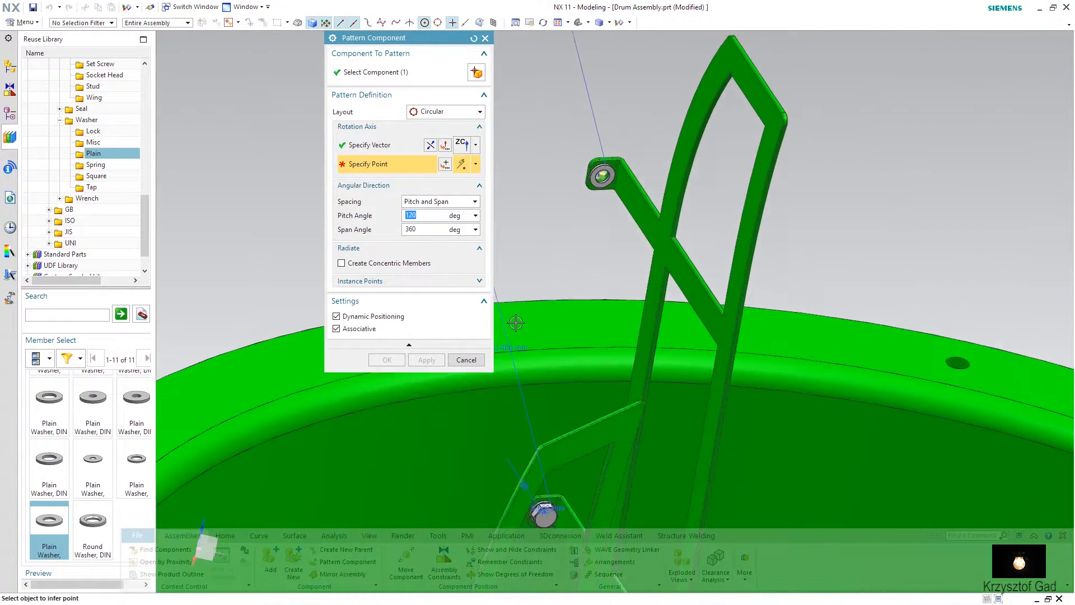
Step: Pattern the upper side-arm washer circularly about the ZC axis through the drum's rim edge center, using 120° pitch and 360° span
scroll(516, 323, down, 1)
click(594, 275)
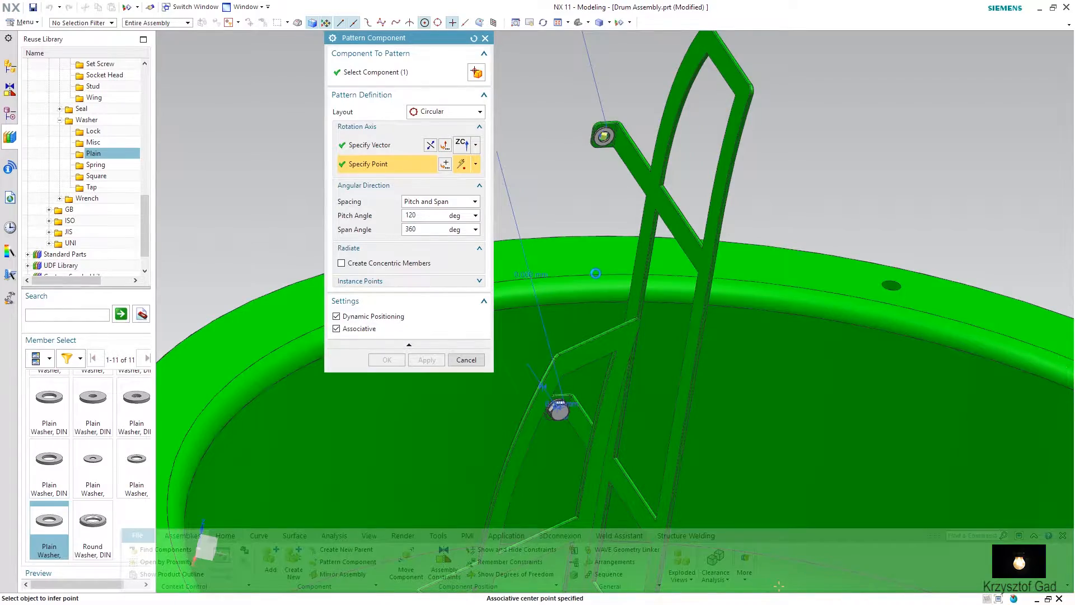
click(383, 362)
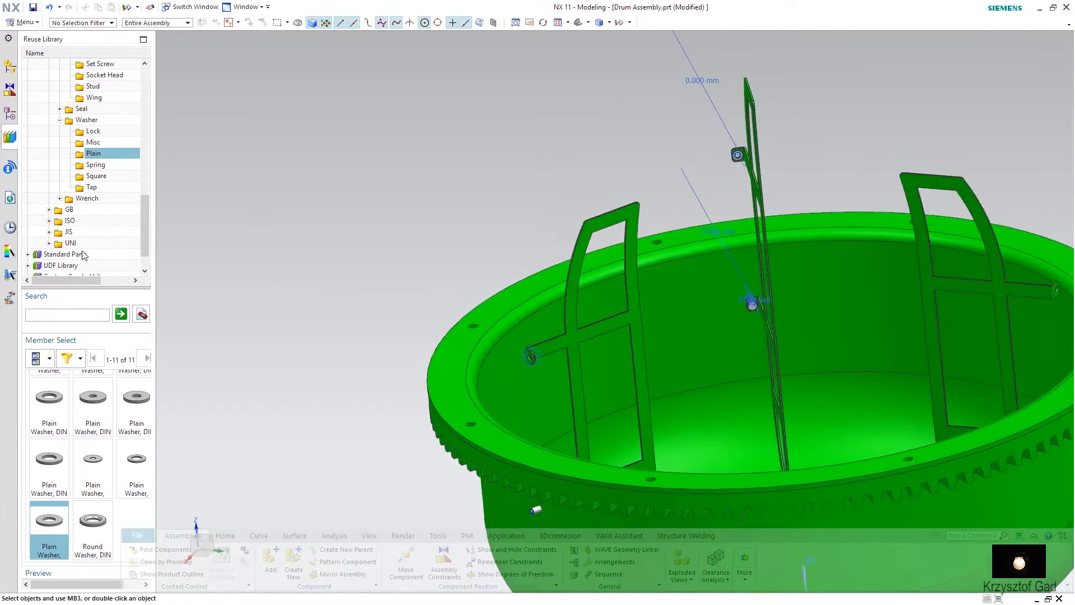
Step: Add another grade C DIN EN 24018 hex head screw, size M8 and length 25, for the upper side-arm tab
scroll(87, 191, up, 4)
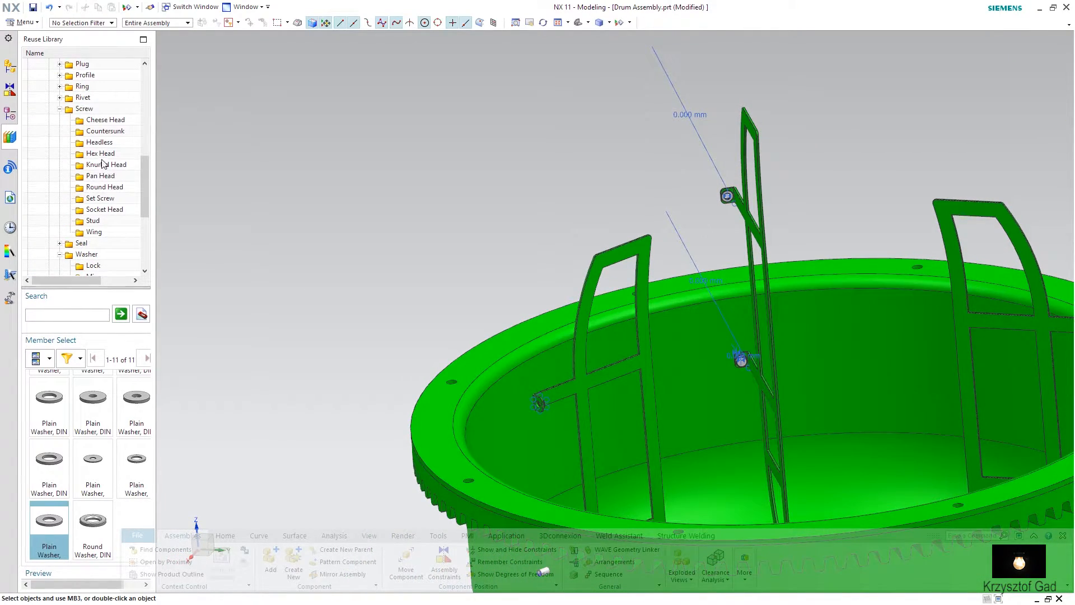
click(104, 153)
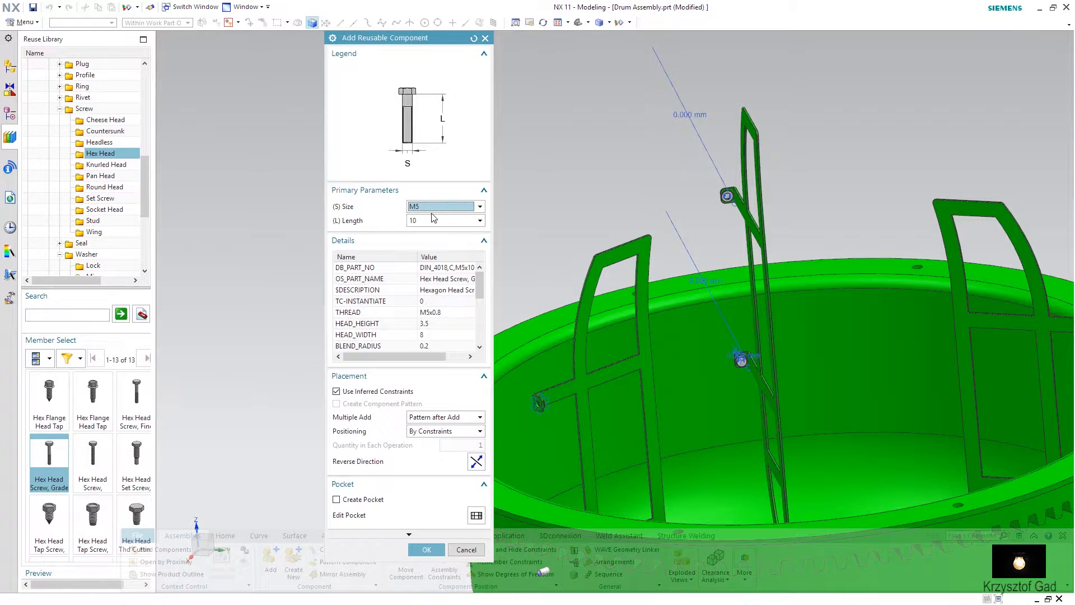
click(436, 208)
click(434, 238)
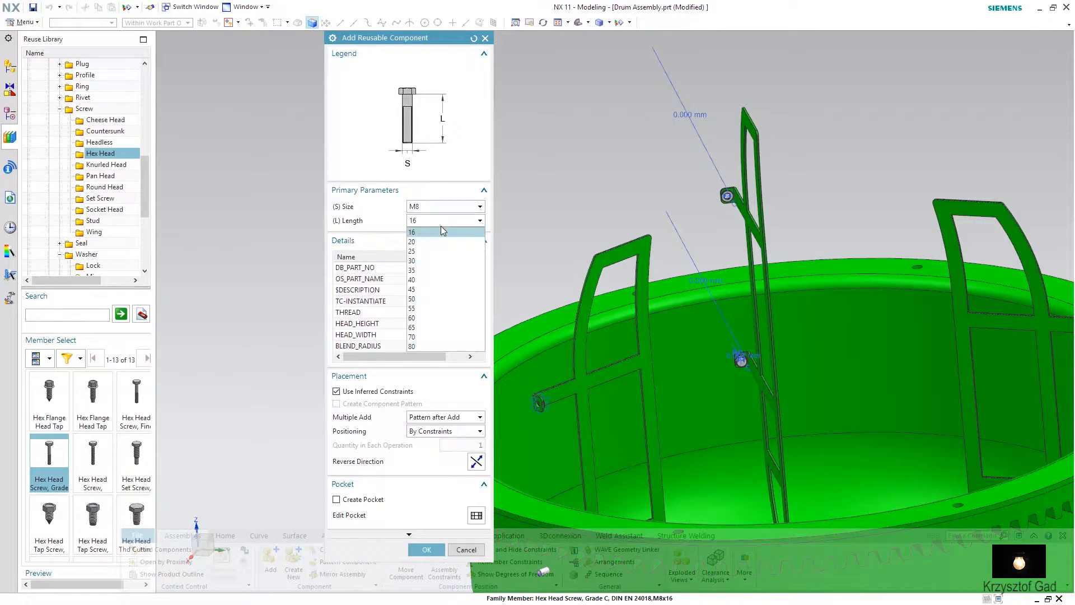
click(431, 256)
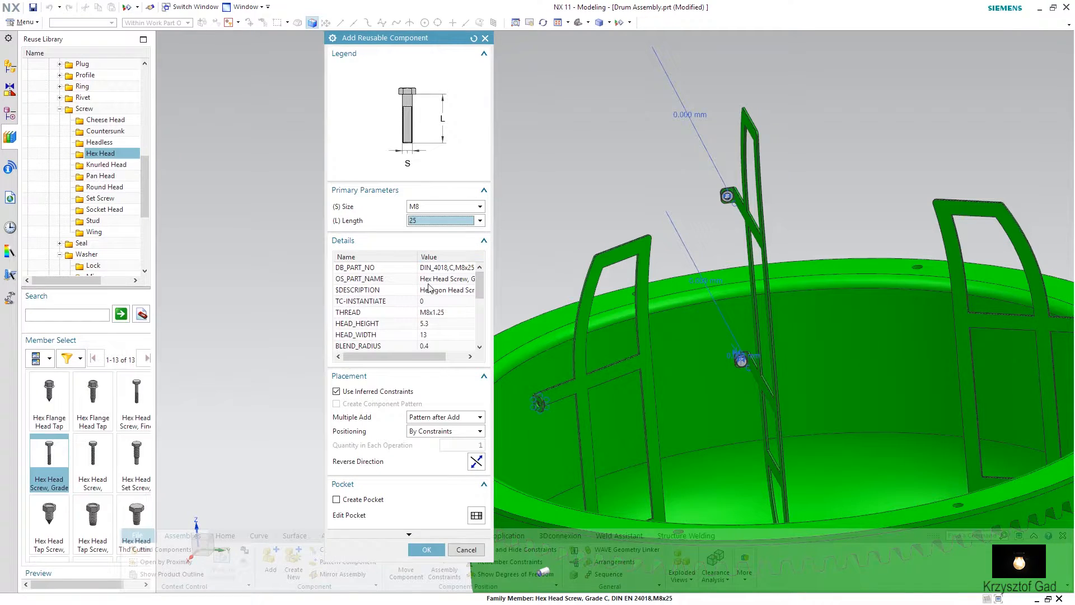
click(427, 550)
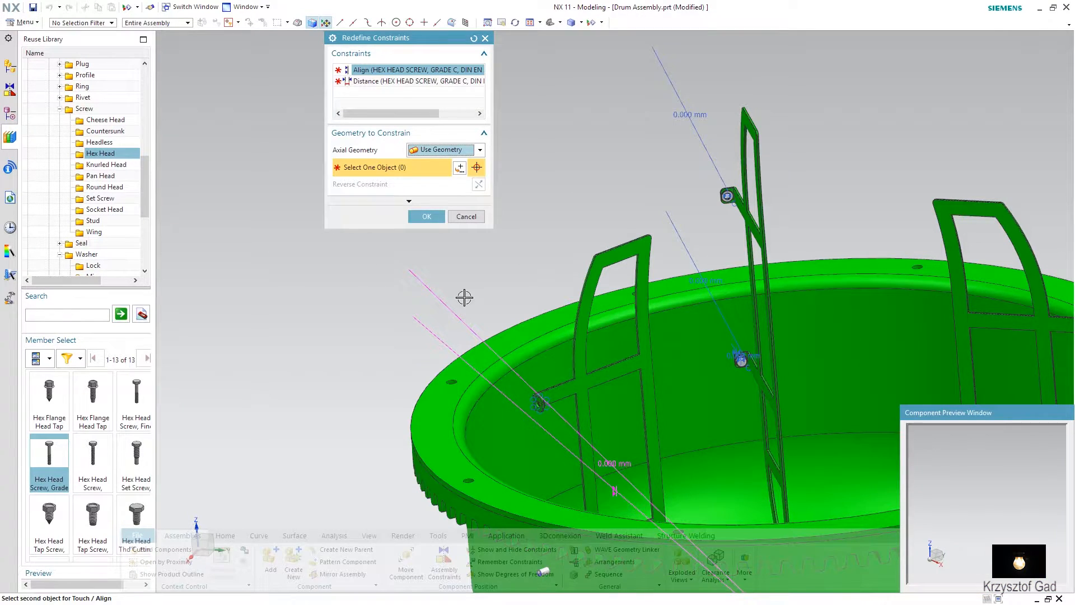
Step: Align the new hex head screw with the upper side-arm washer's hole and seat its head at 0 mm distance from the washer's exposed face
scroll(722, 202, up, 10)
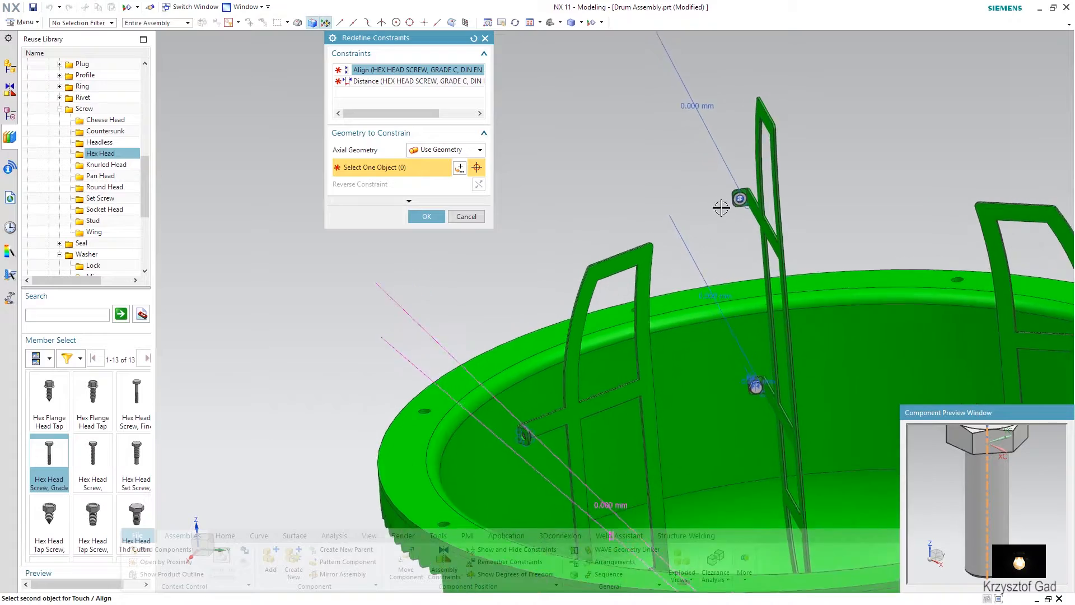
scroll(564, 341, up, 10)
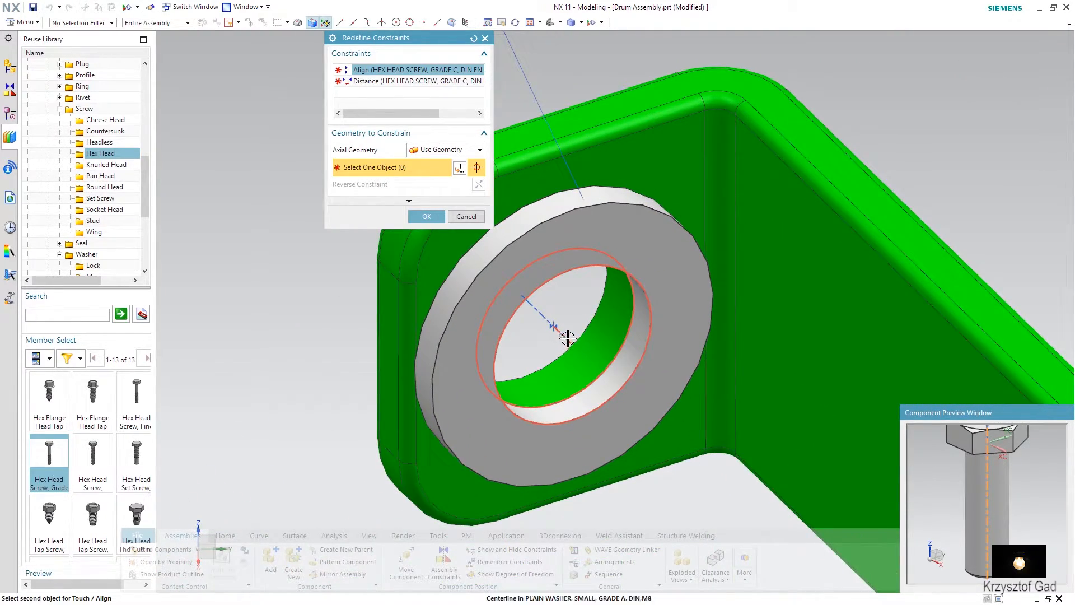
click(568, 338)
click(627, 245)
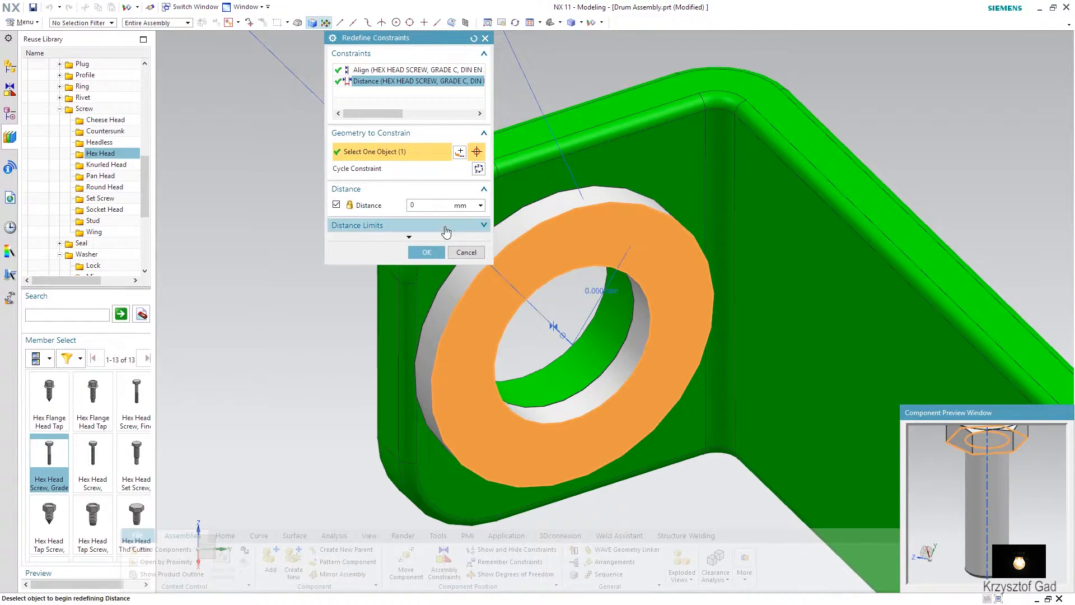
click(427, 253)
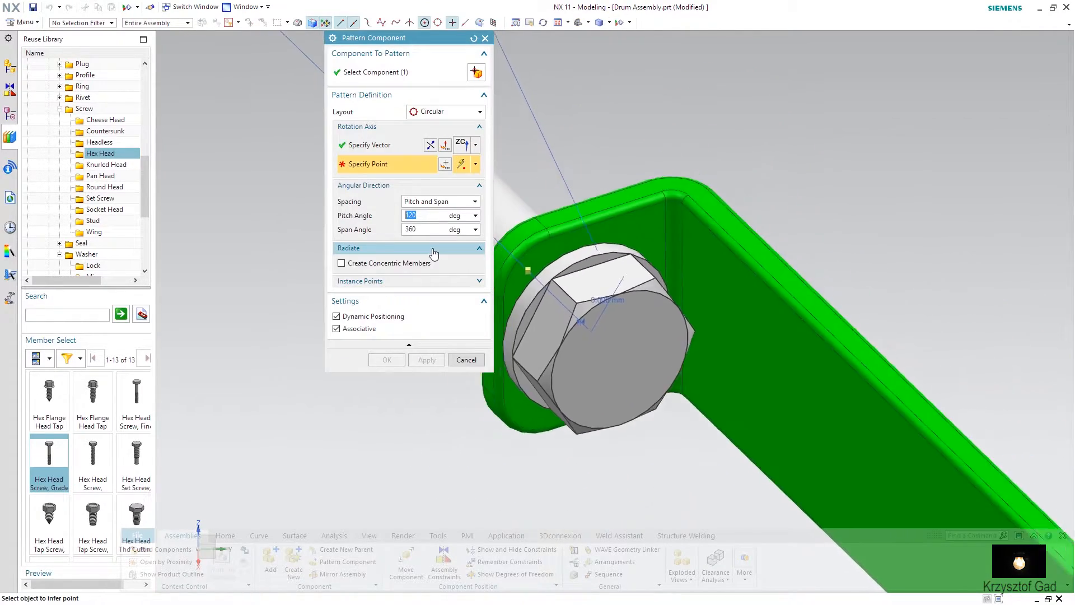
Step: Pattern the upper side-arm screw circularly about the ZC axis through Drum Lower's rim edge center, using 120° pitch and 360° span
scroll(434, 253, down, 10)
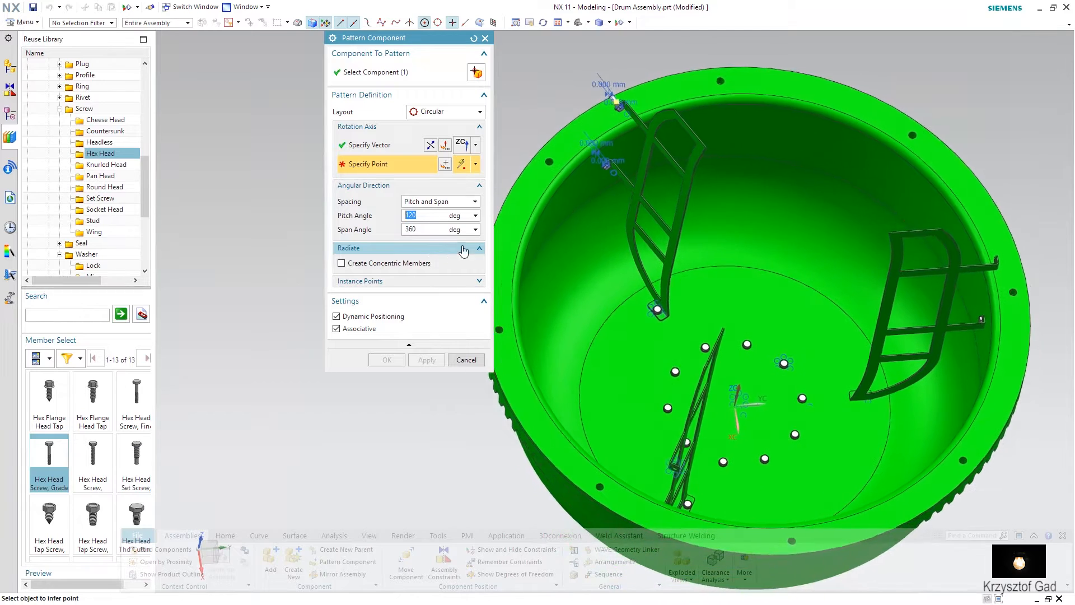
click(551, 192)
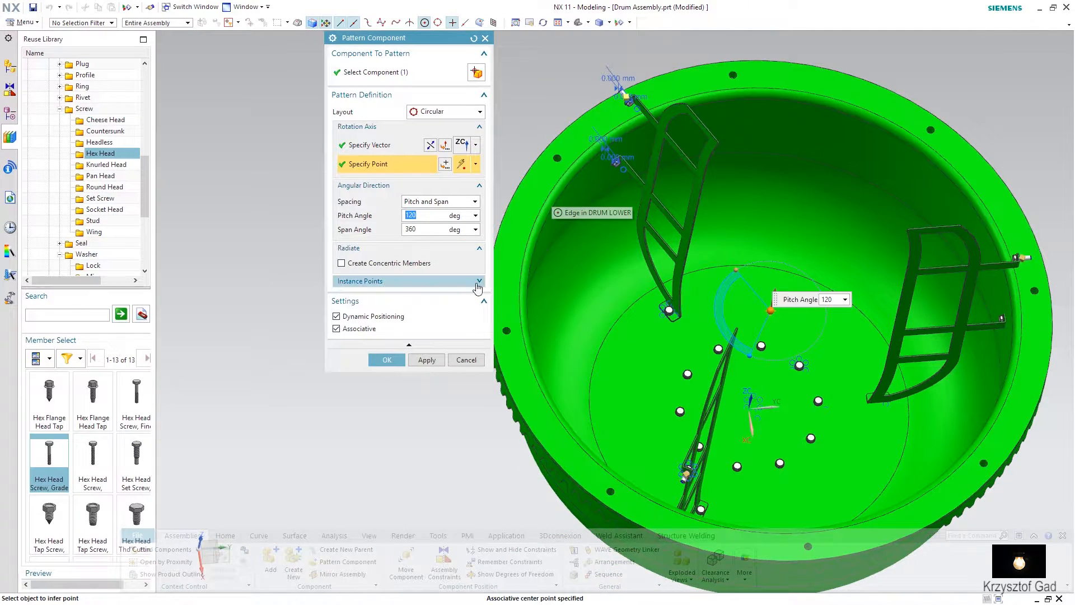
click(387, 360)
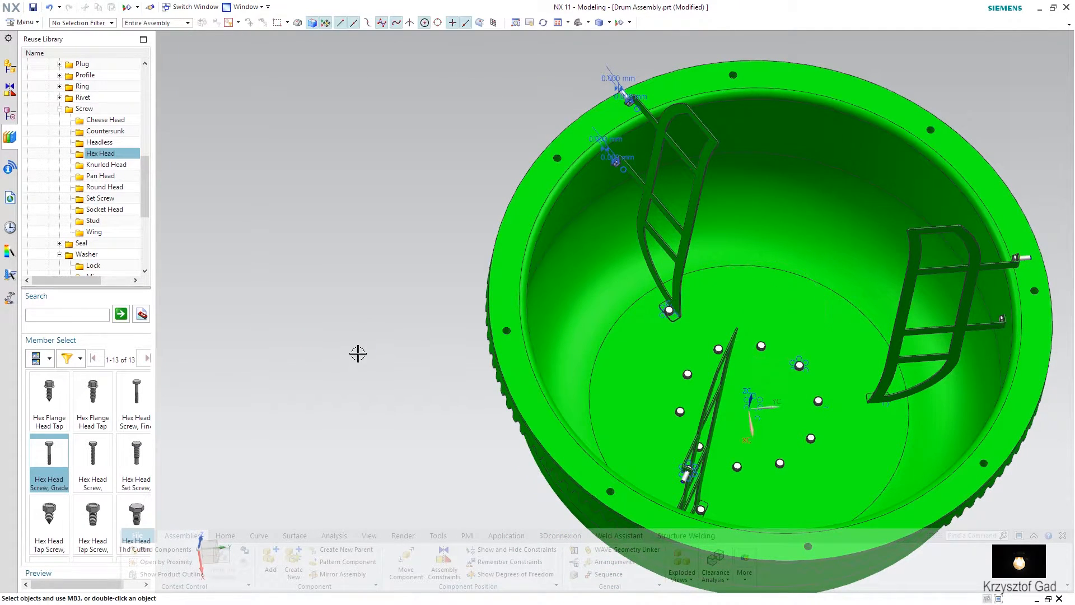
Step: Show the hidden Drum Top component in the assembly again
click(10, 71)
click(48, 119)
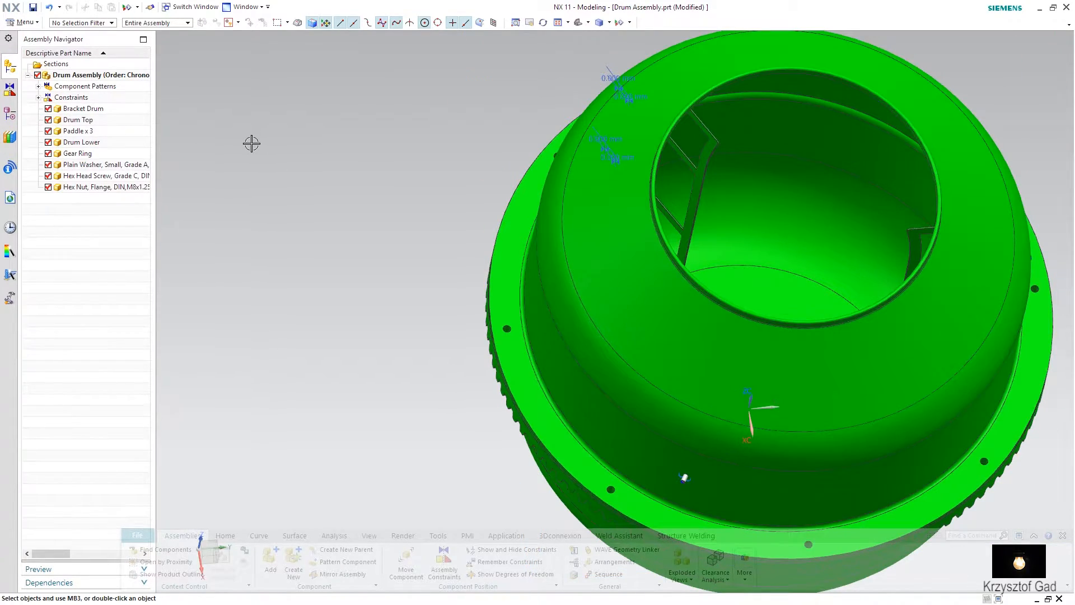
click(252, 146)
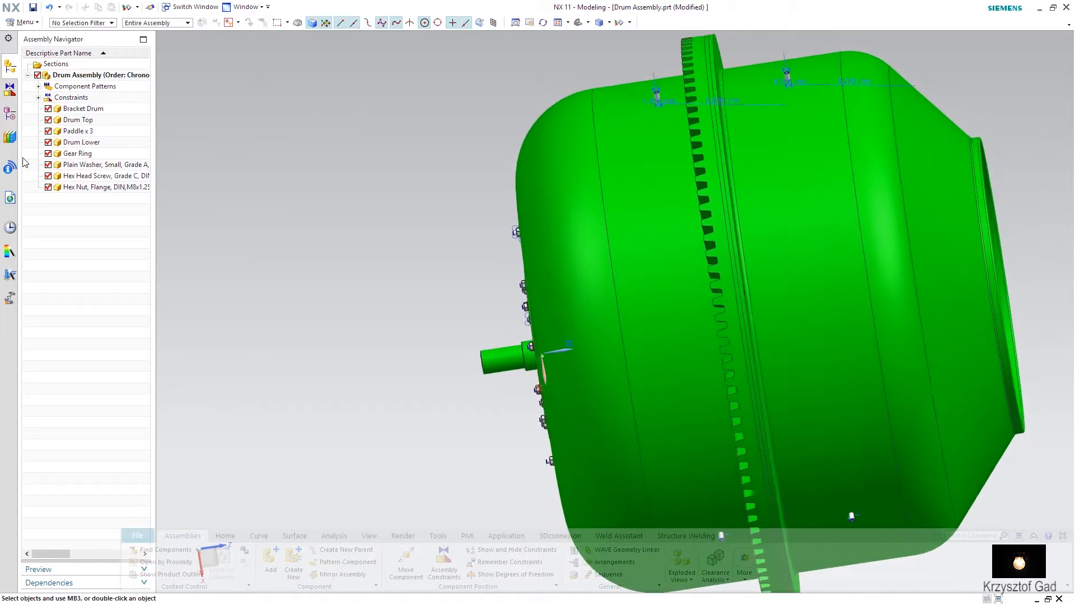
Step: Add a DIN flange hex nut in size M8X1.25 from the Reuse Library, with multiple add None and positioning Inferred Only
click(10, 137)
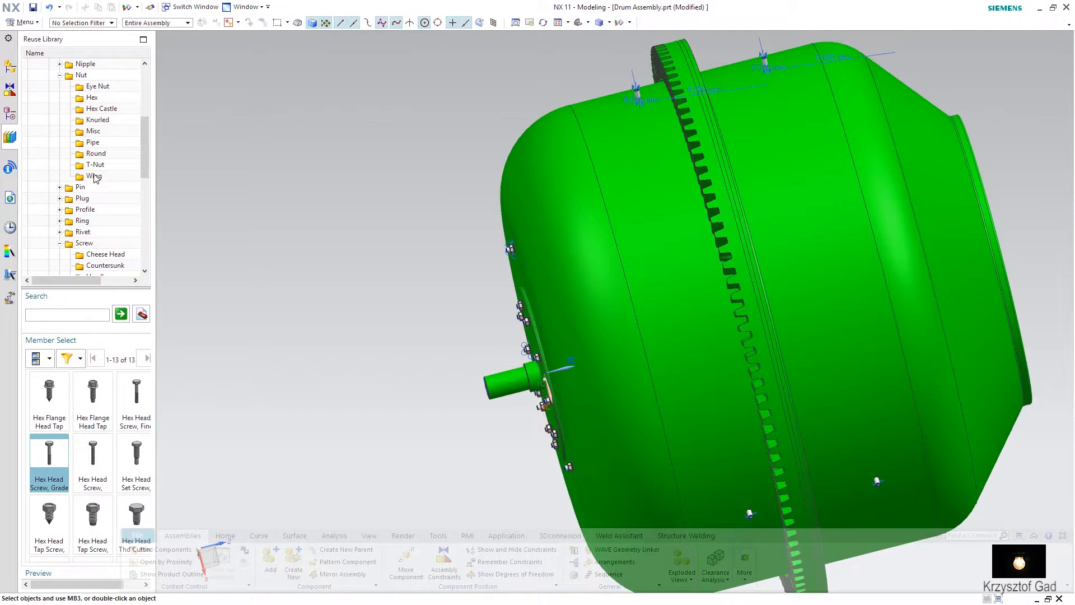
click(91, 99)
scroll(84, 436, down, 5)
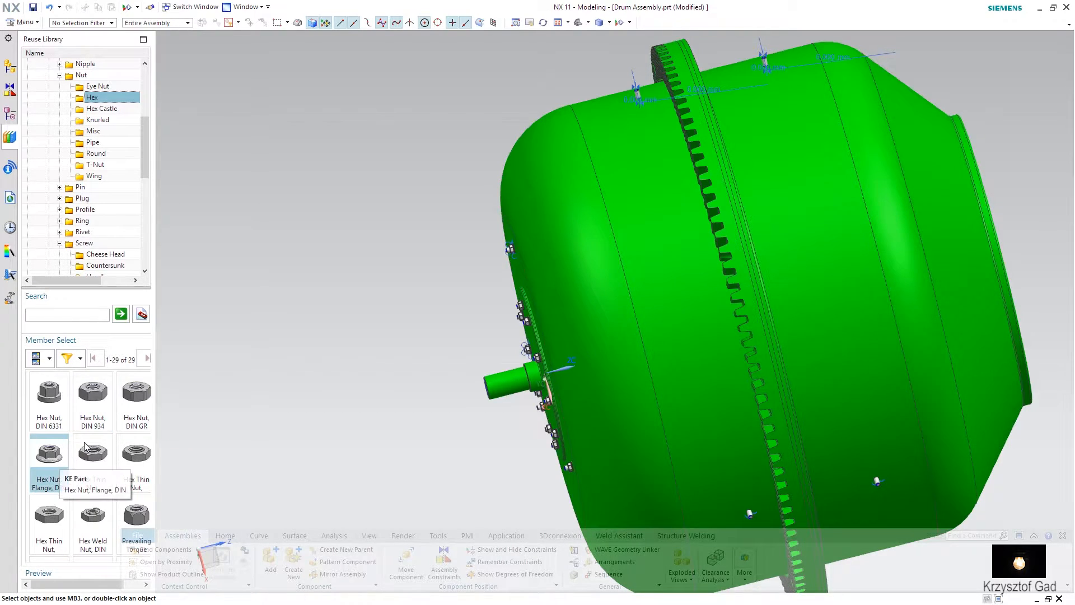
drag(69, 475, 294, 331)
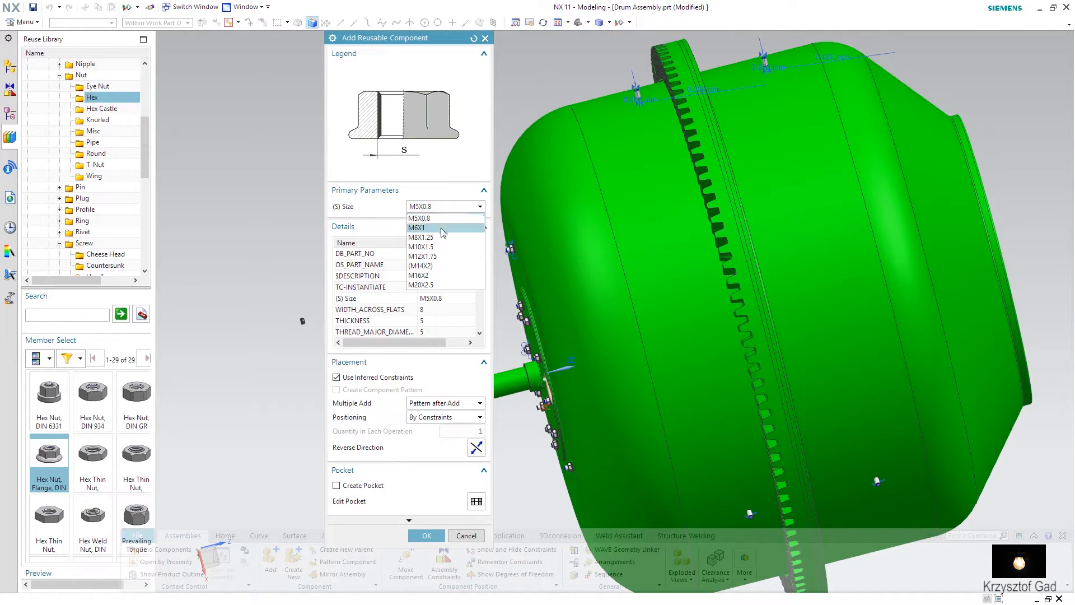
click(440, 237)
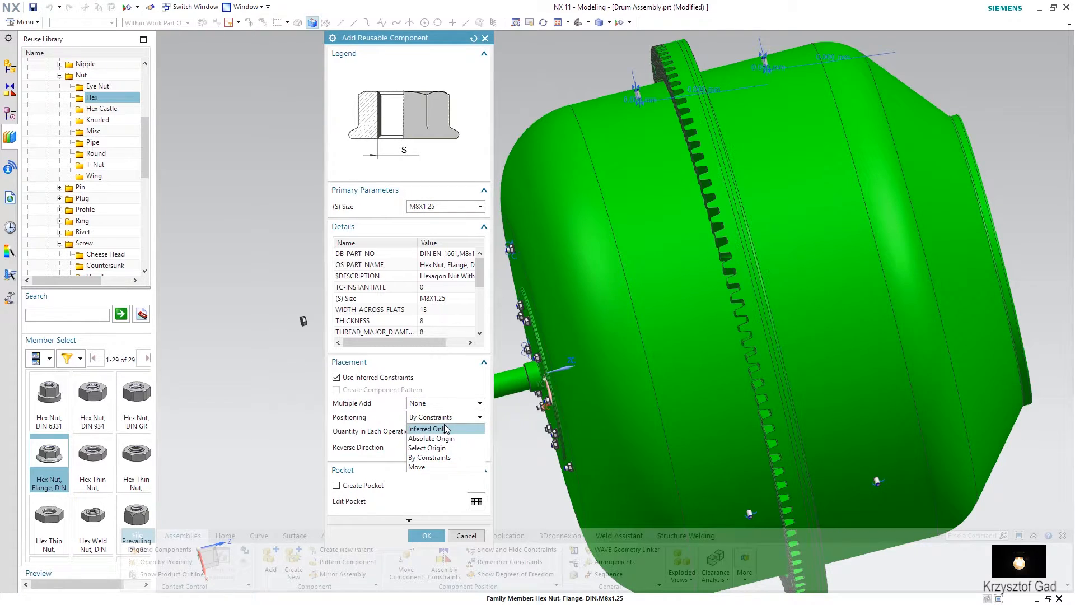
click(444, 428)
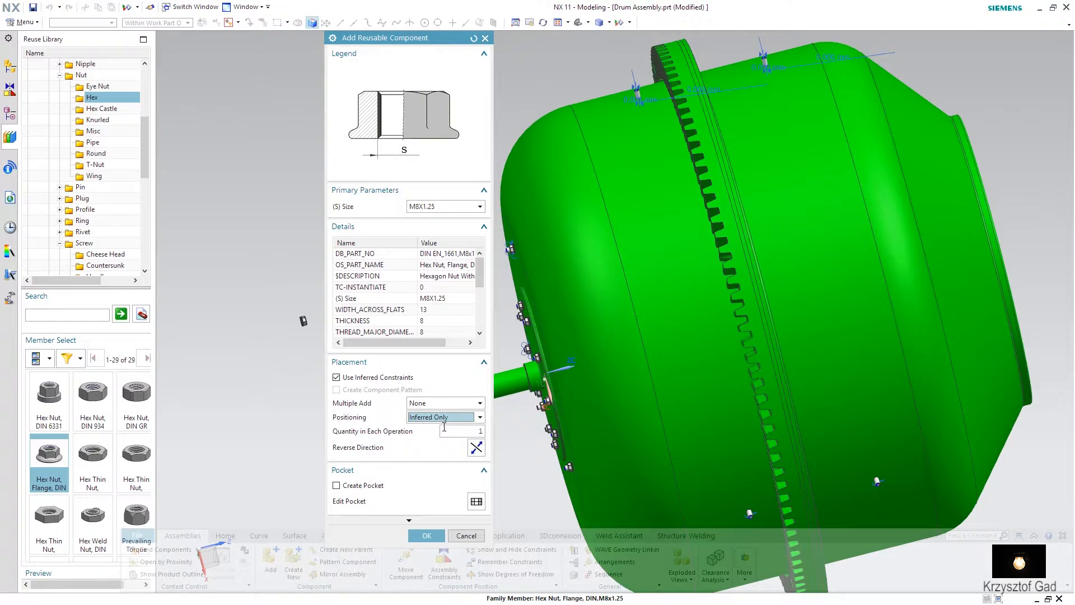
click(426, 535)
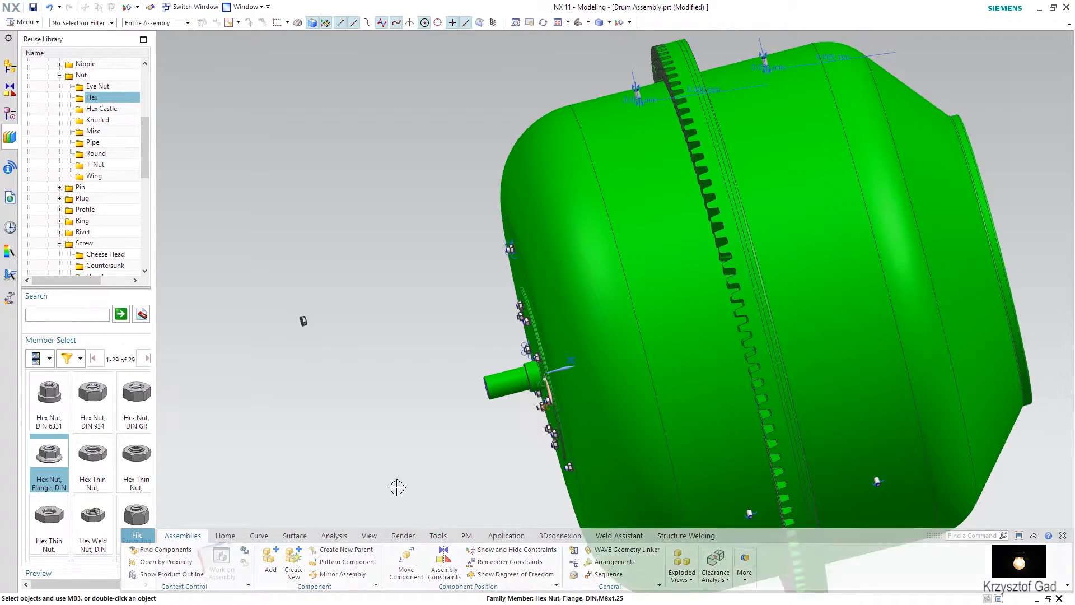
click(381, 398)
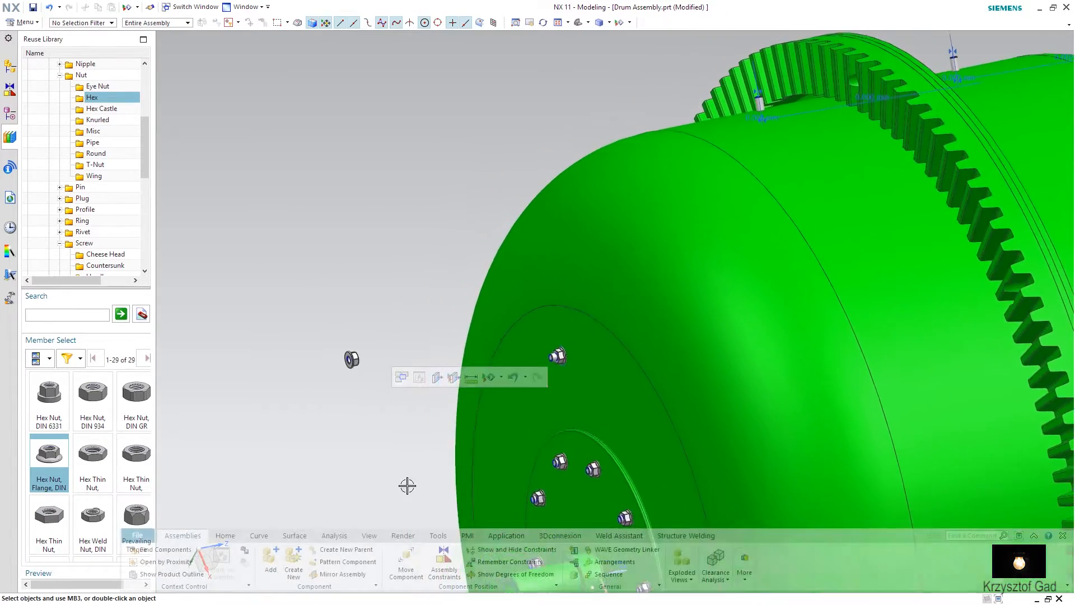
click(444, 563)
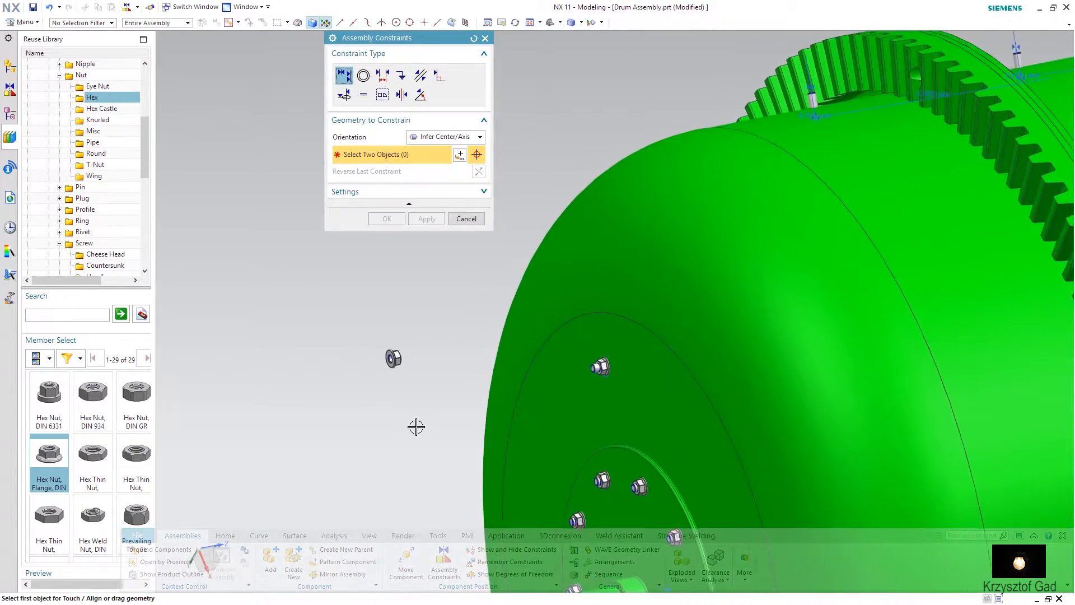
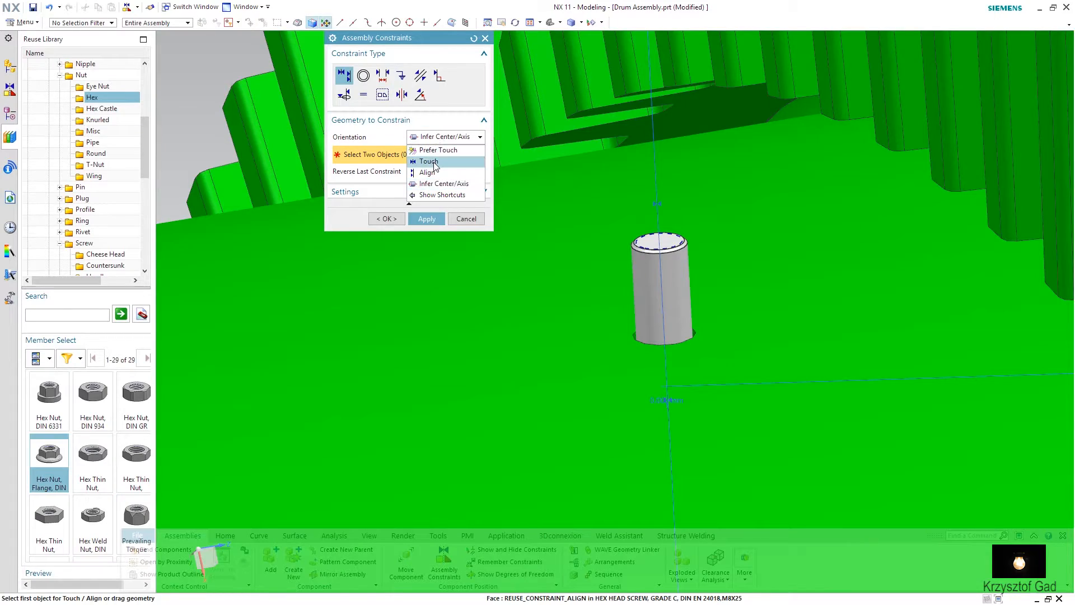
click(531, 310)
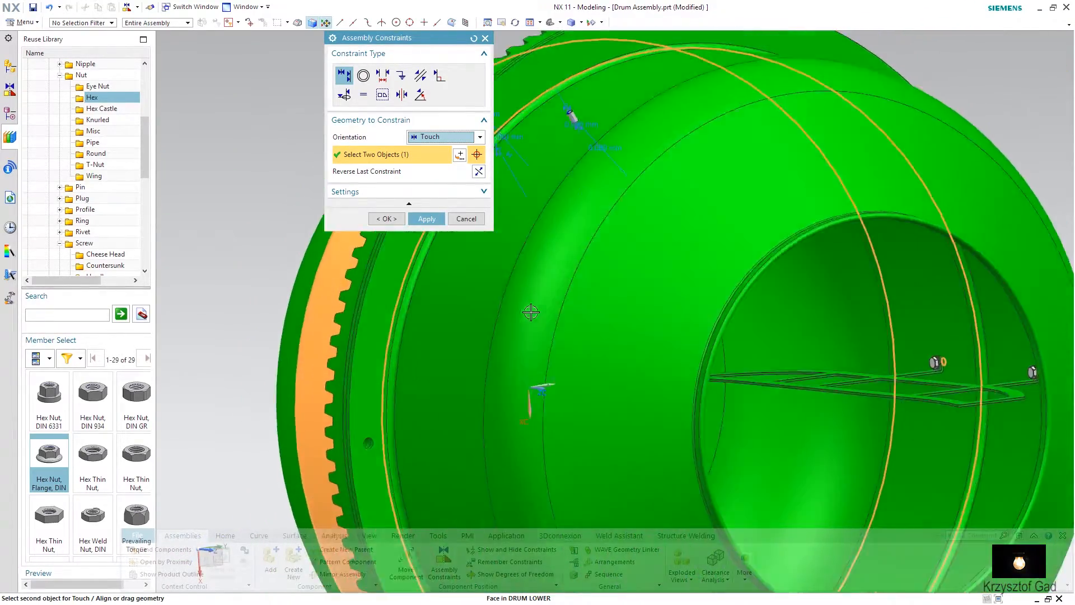
scroll(421, 374, down, 3)
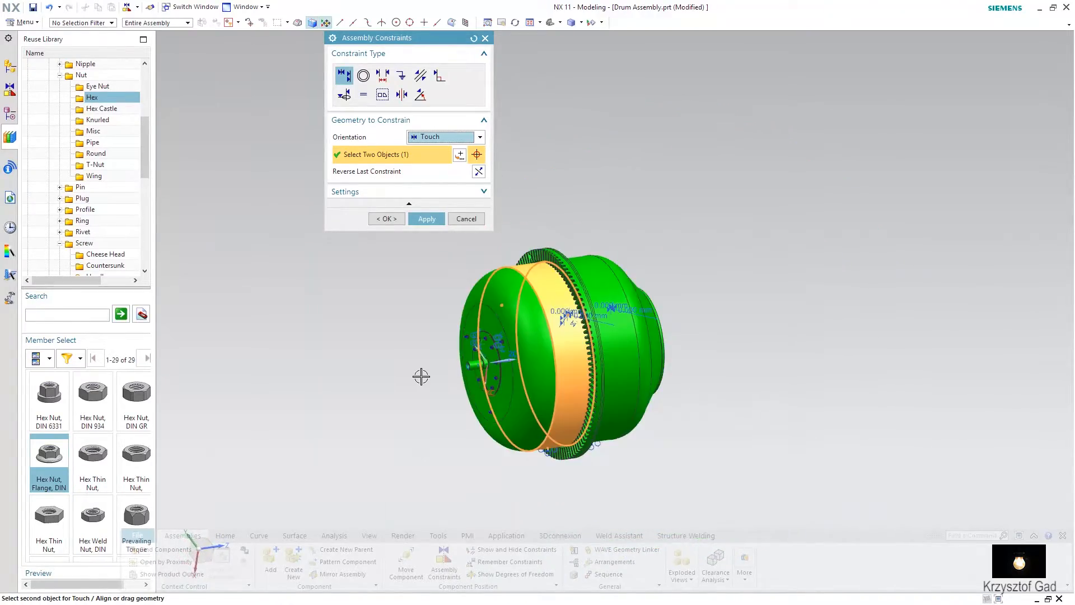
scroll(421, 374, up, 3)
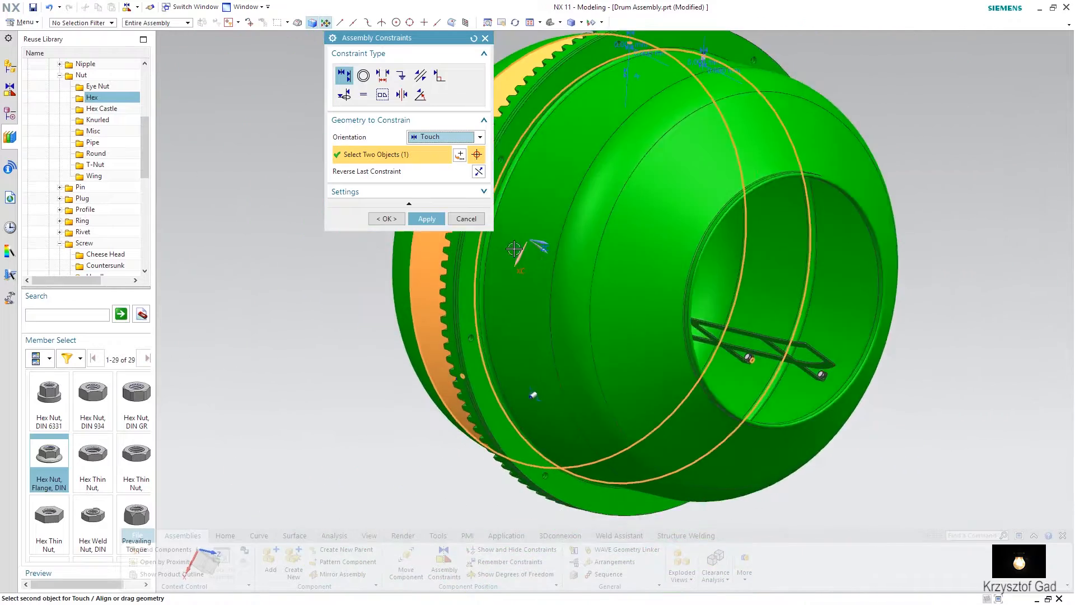
click(467, 219)
Step: Add a Touch constraint between the new M8 nut's flange face and Drum Lower's outer cylindrical face near the protruding side-arm screw
key(Return)
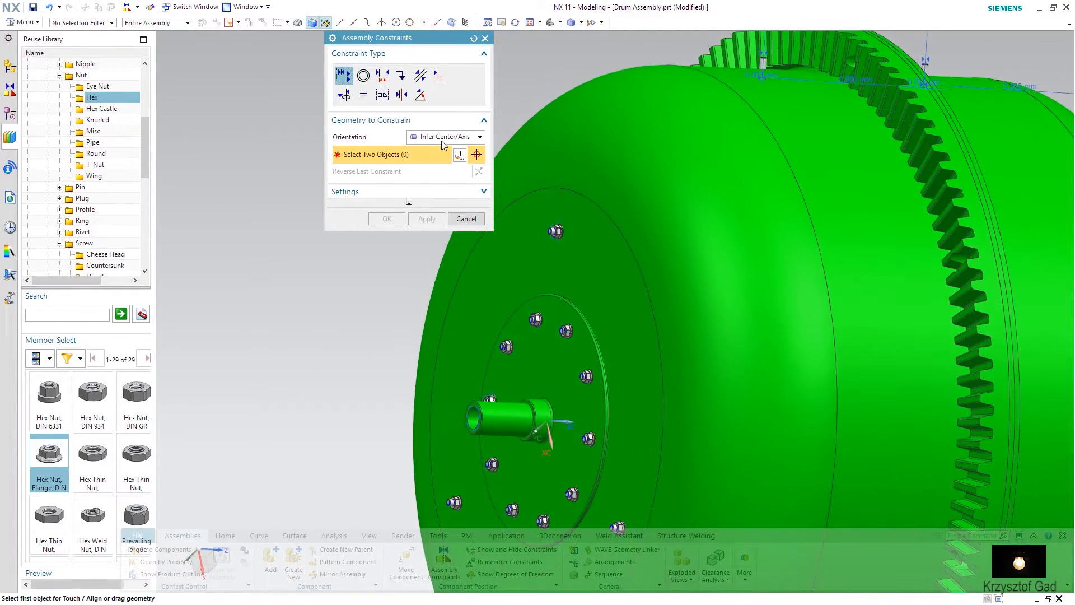
click(429, 161)
scroll(650, 365, up, 5)
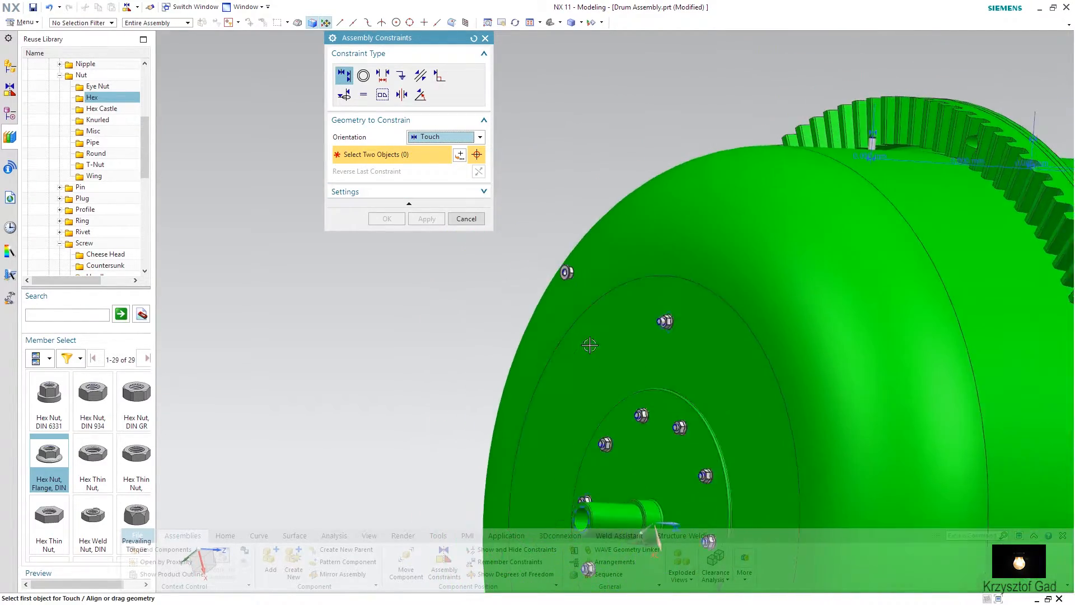
scroll(653, 369, up, 3)
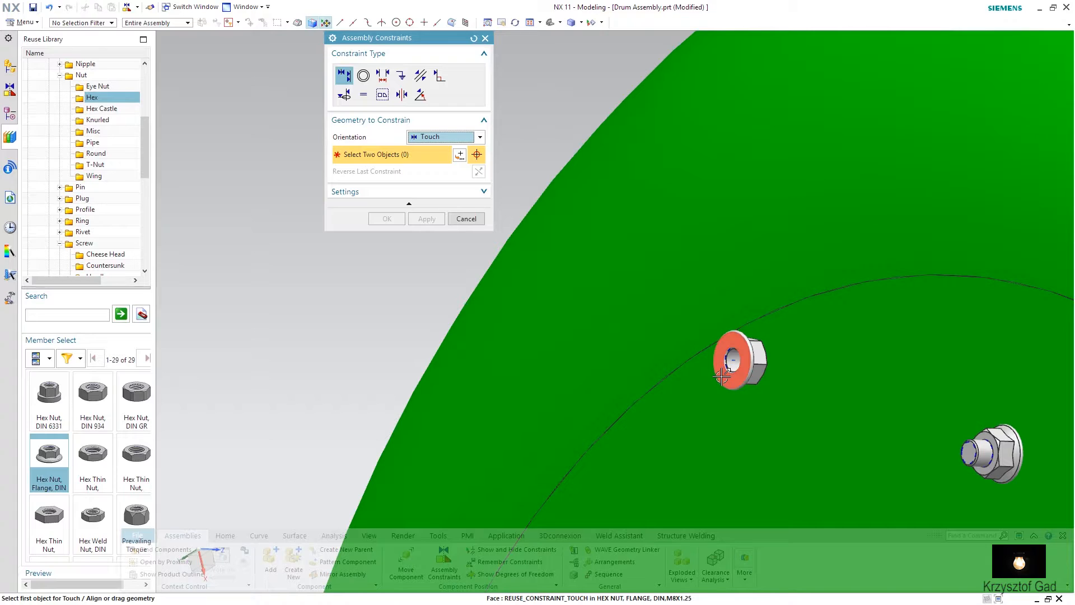
scroll(722, 377, down, 6)
middle_drag(751, 367, 787, 358)
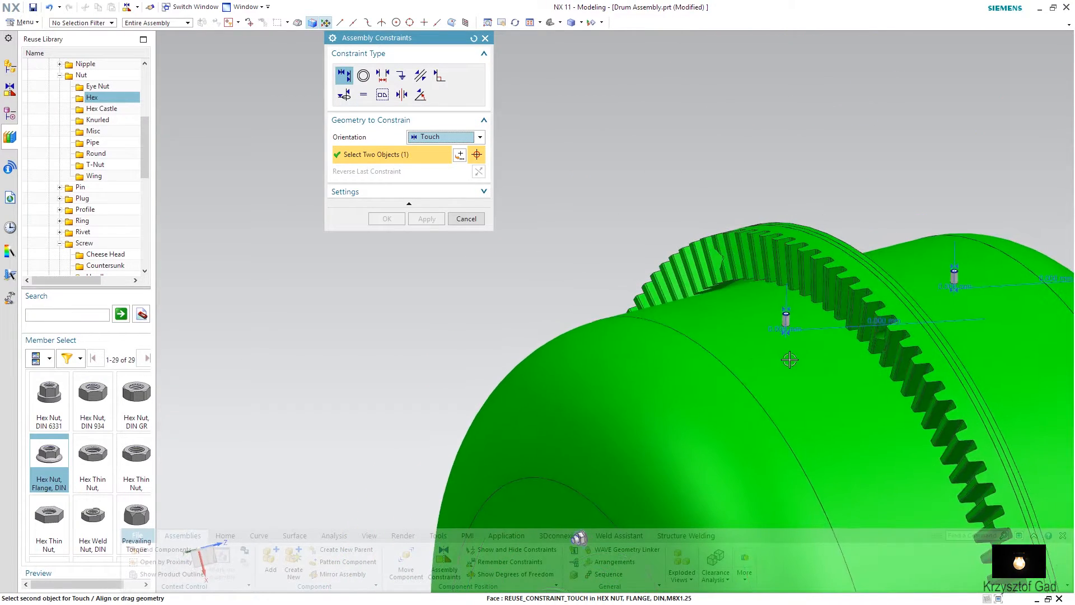
click(801, 362)
scroll(798, 362, down, 6)
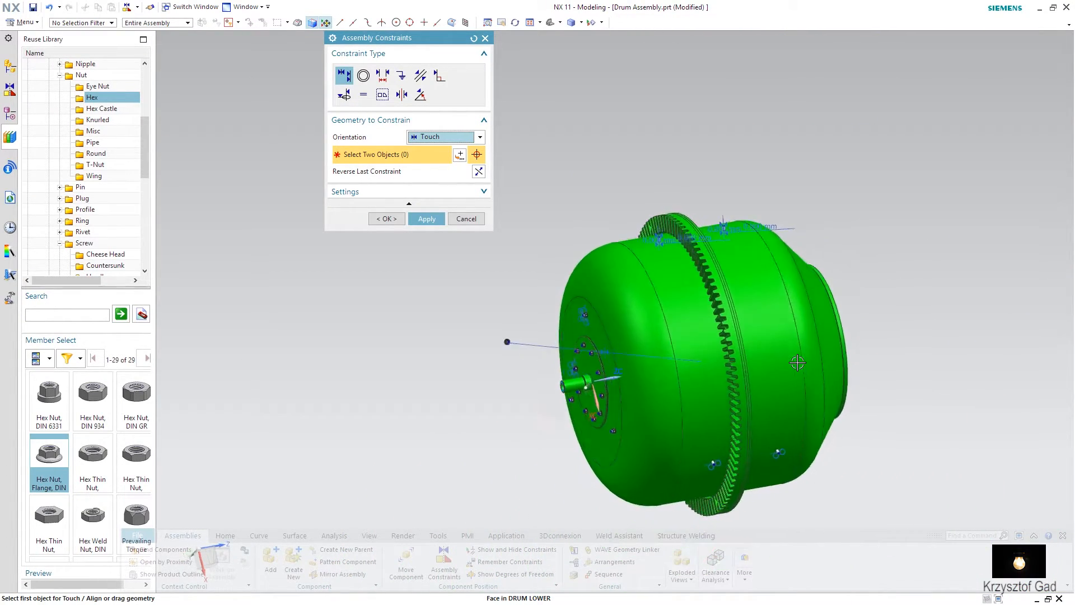
Step: Align the nut's centerline with the Drum Lower side-arm screw's centerline using Infer Center/Axis, hiding the assembly constraint symbols that obstruct the screw
scroll(798, 363, up, 5)
middle_drag(797, 364, 782, 366)
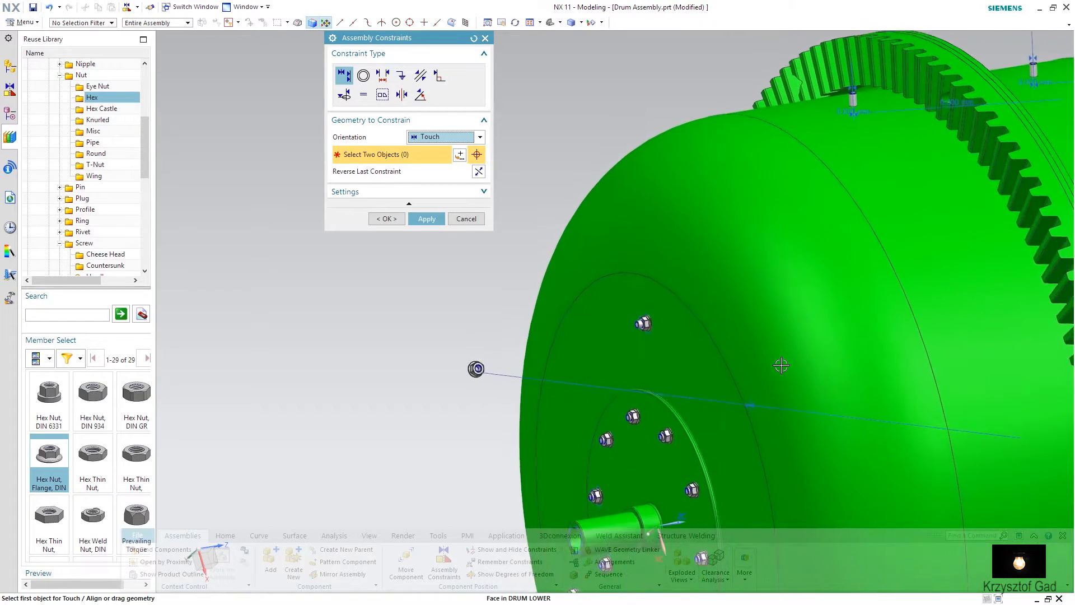
scroll(484, 257, up, 1)
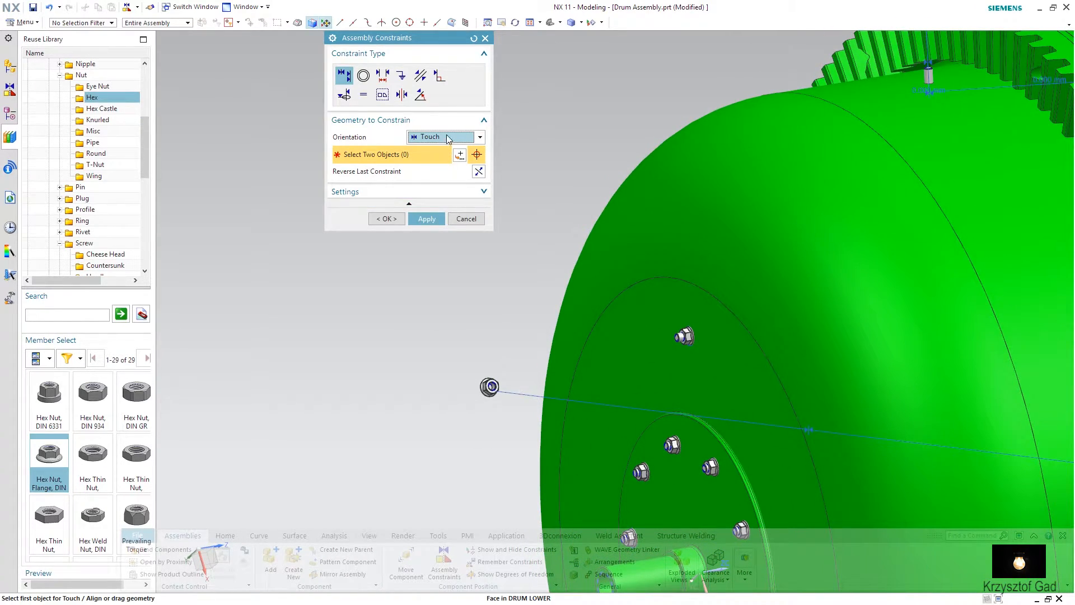
click(429, 183)
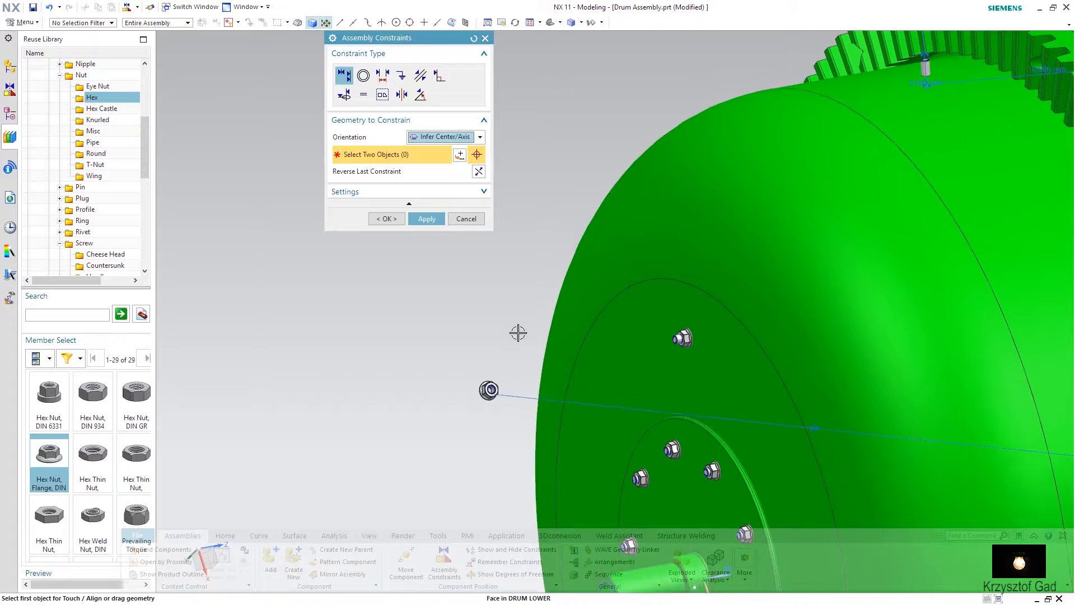
scroll(521, 347, up, 8)
scroll(673, 415, up, 3)
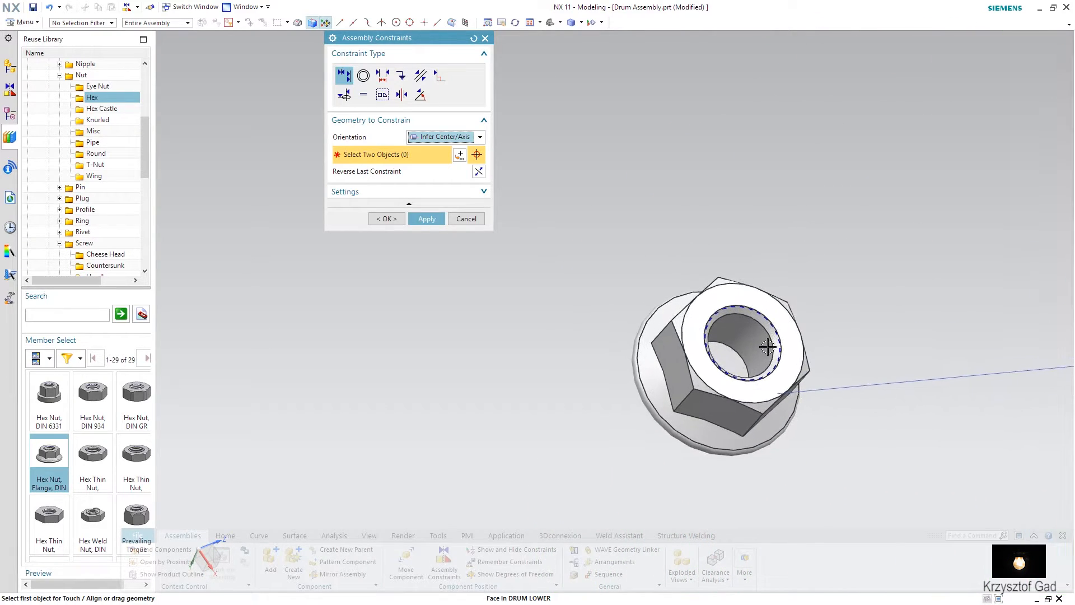
click(741, 348)
scroll(800, 315, down, 6)
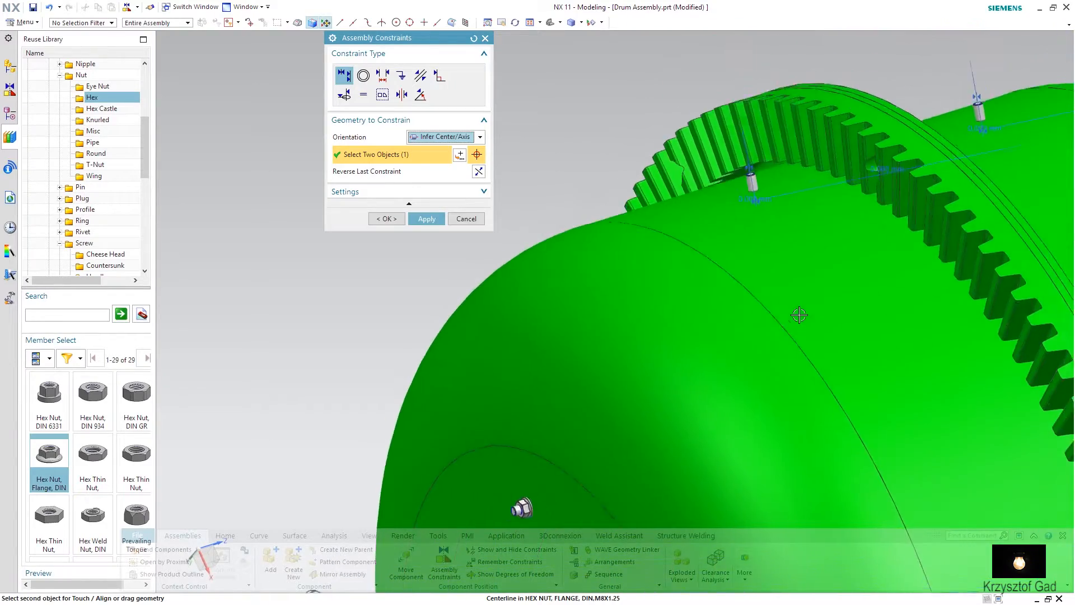
scroll(787, 291, up, 10)
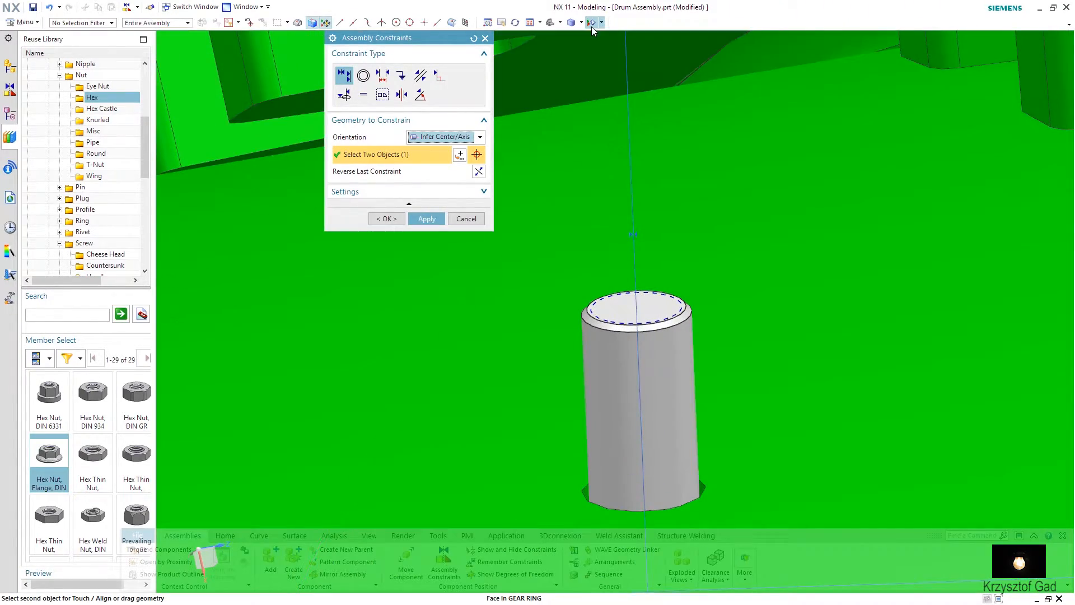
click(591, 24)
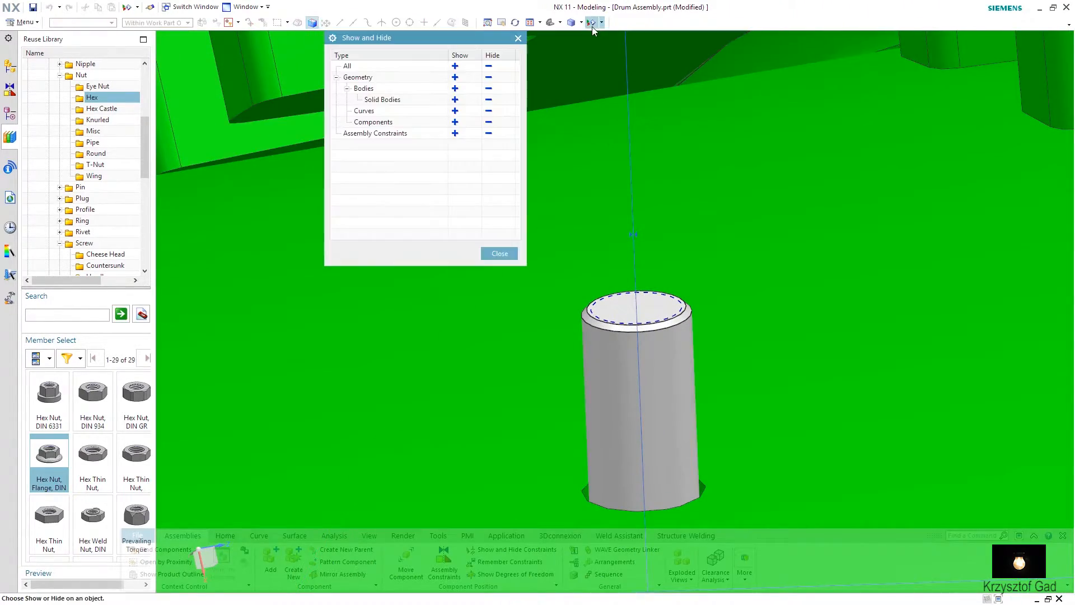
click(488, 133)
click(498, 253)
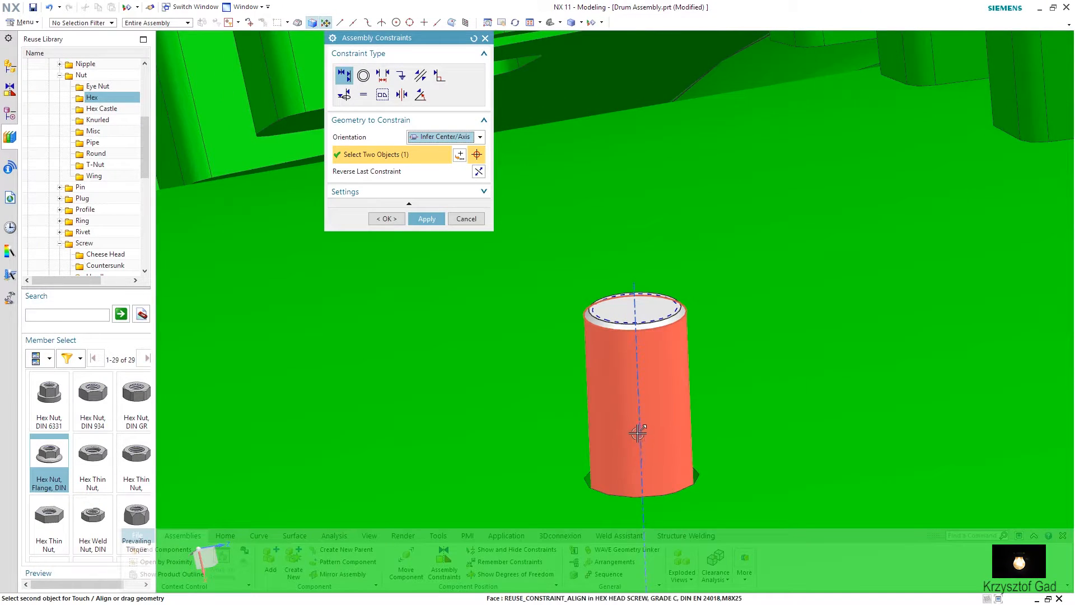
click(638, 433)
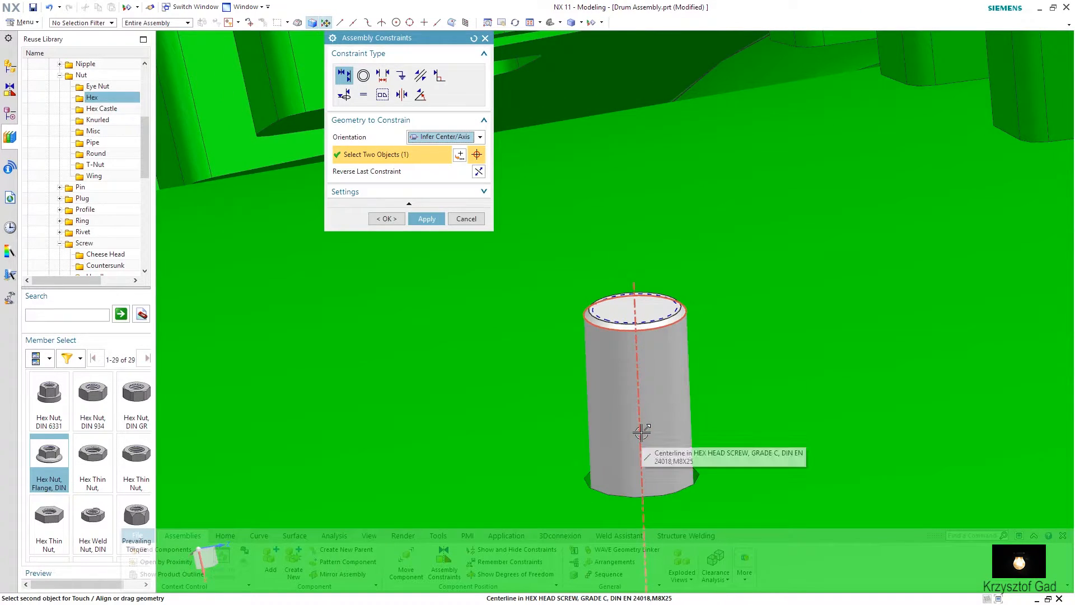
click(387, 219)
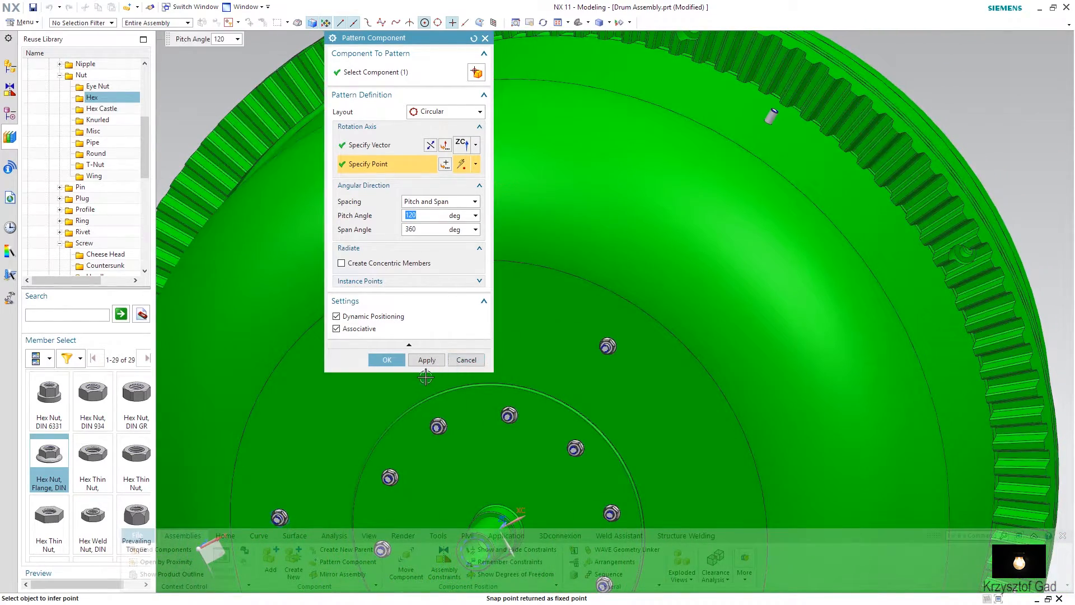
Step: Pattern the Drum Lower flange nut circularly about the ZC axis through Drum Lower's circular edge center, using 120° pitch and 360° span
click(387, 361)
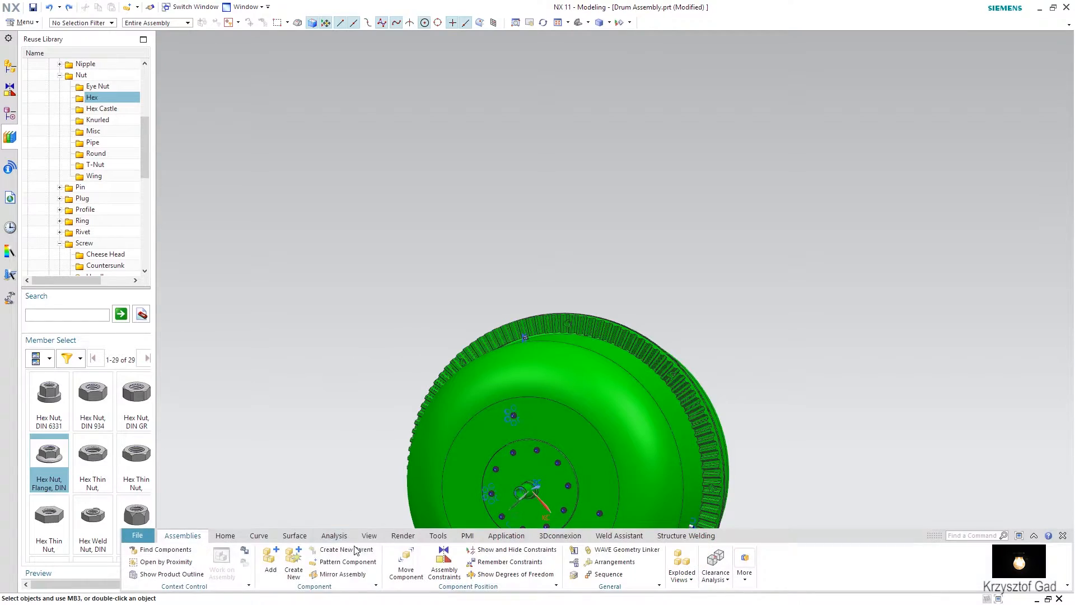
click(348, 562)
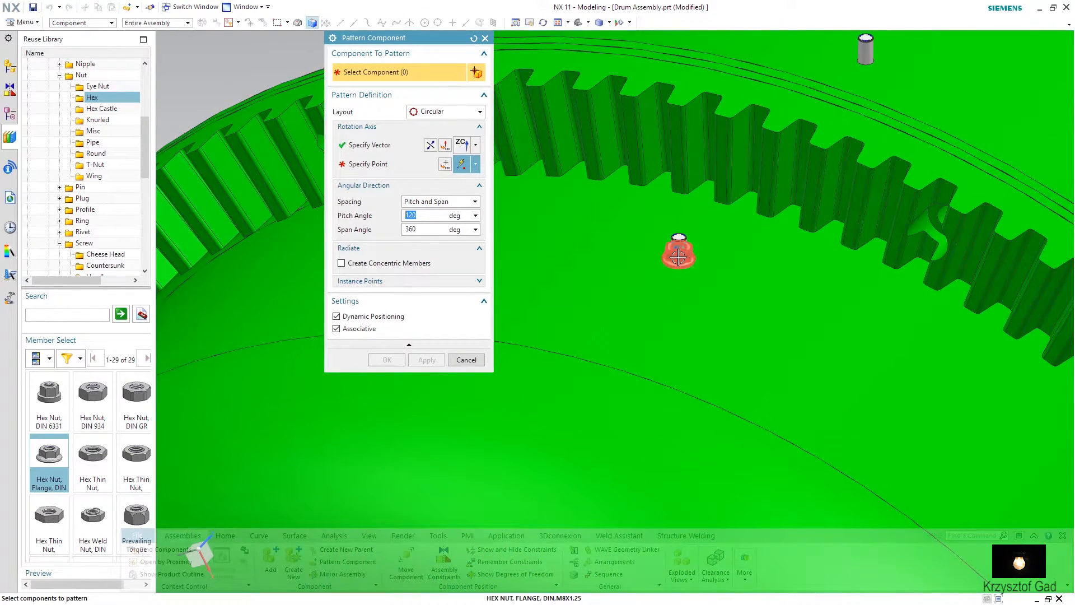
click(368, 164)
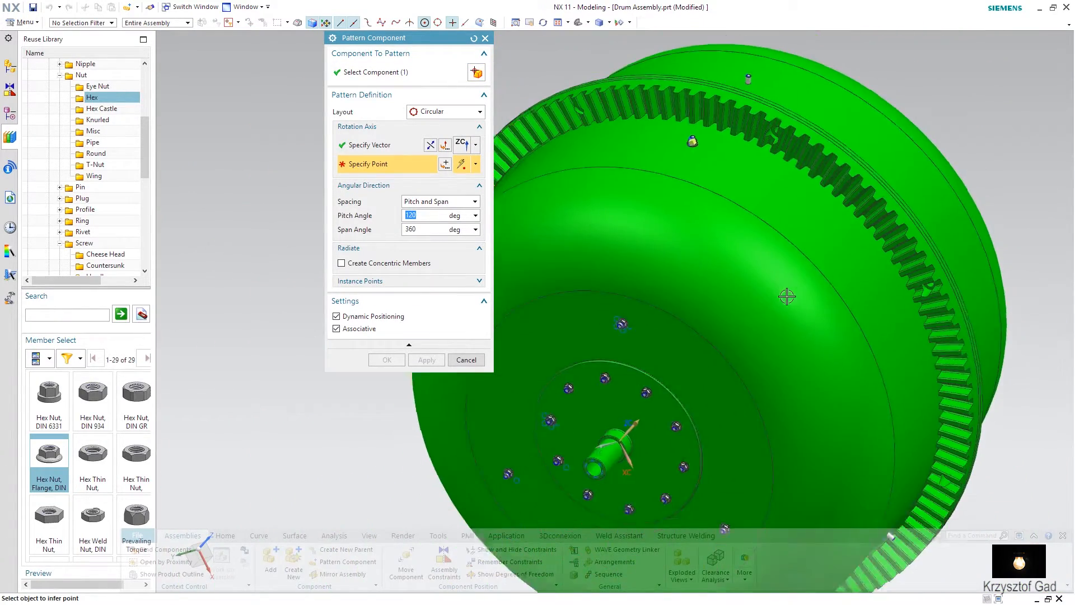
middle_drag(787, 296, 814, 262)
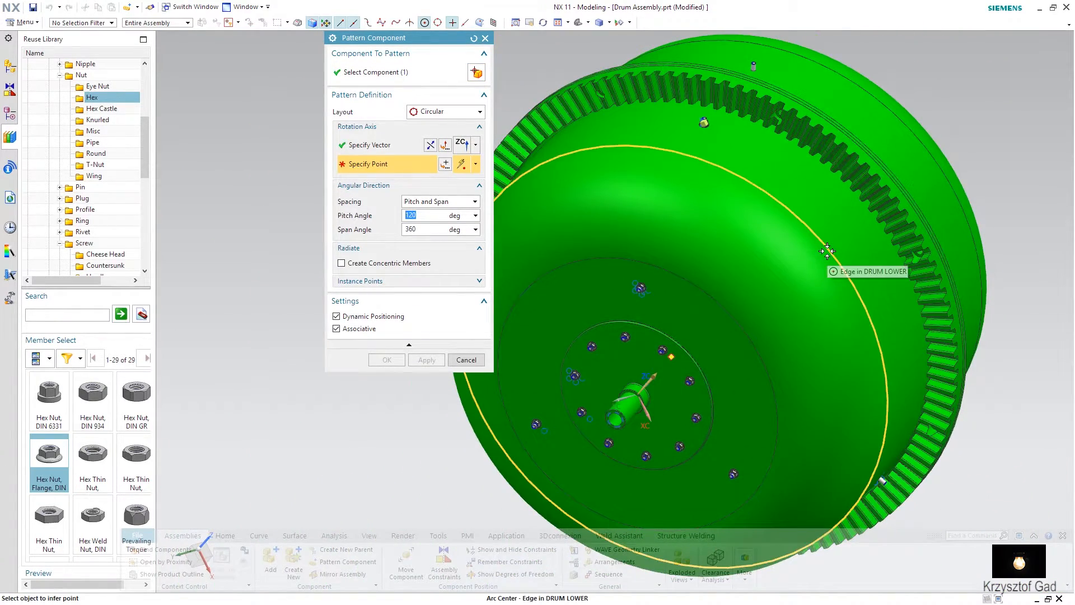
click(828, 251)
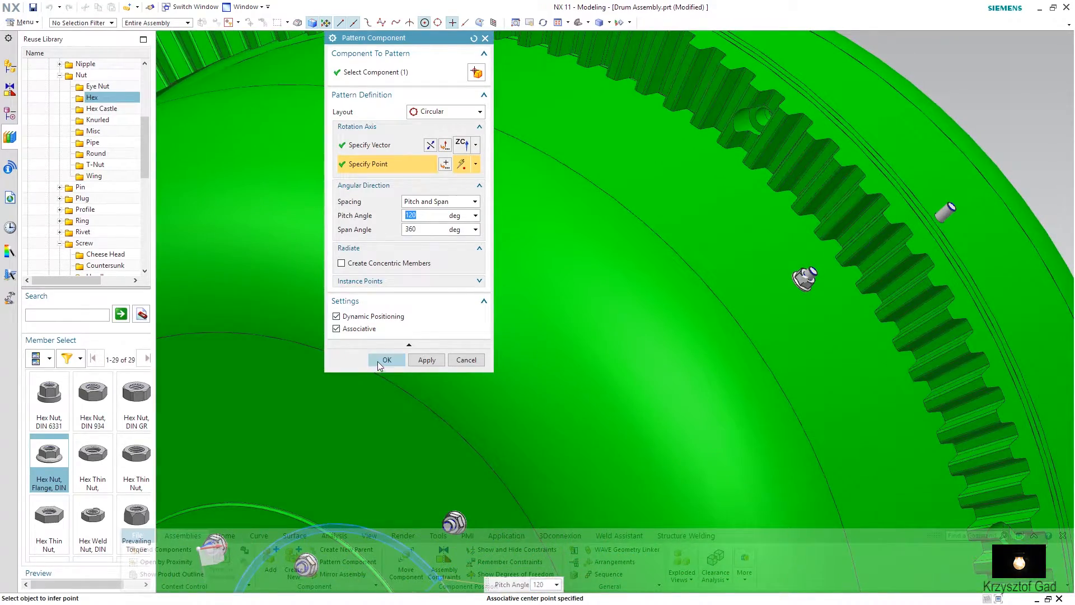
click(386, 360)
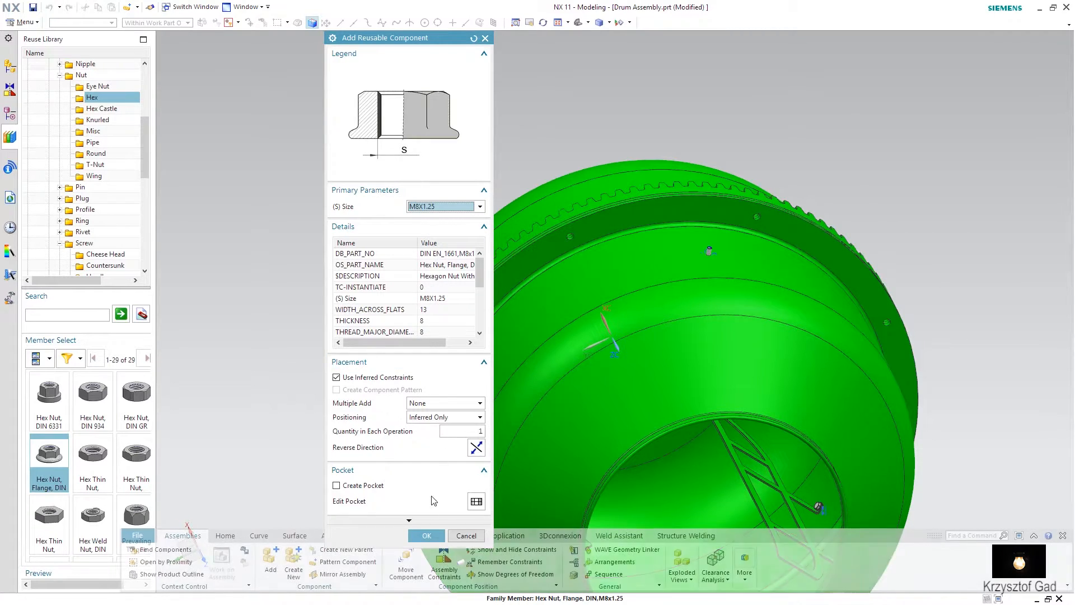
Step: Add another M8X1.25 DIN flange hex nut and constrain its flange face to touch Drum Top's outer cylindrical face
click(426, 535)
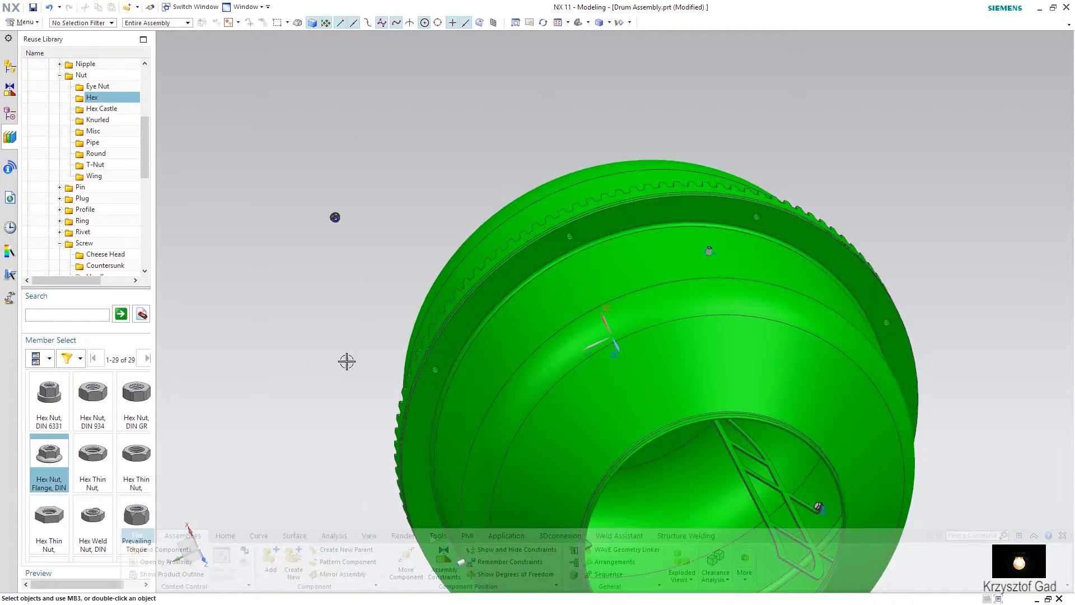
click(443, 558)
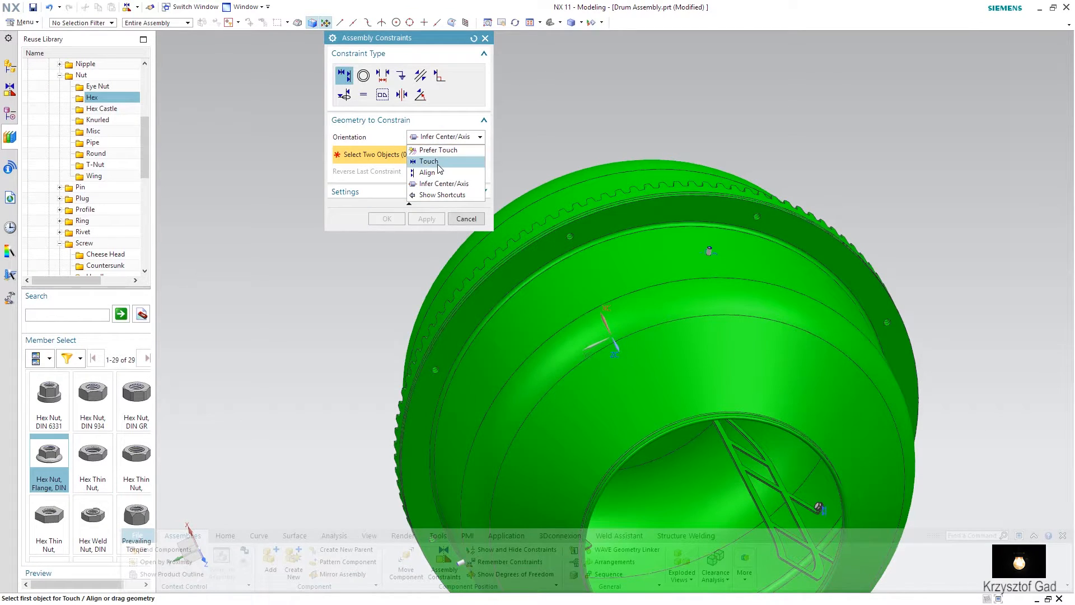
click(648, 259)
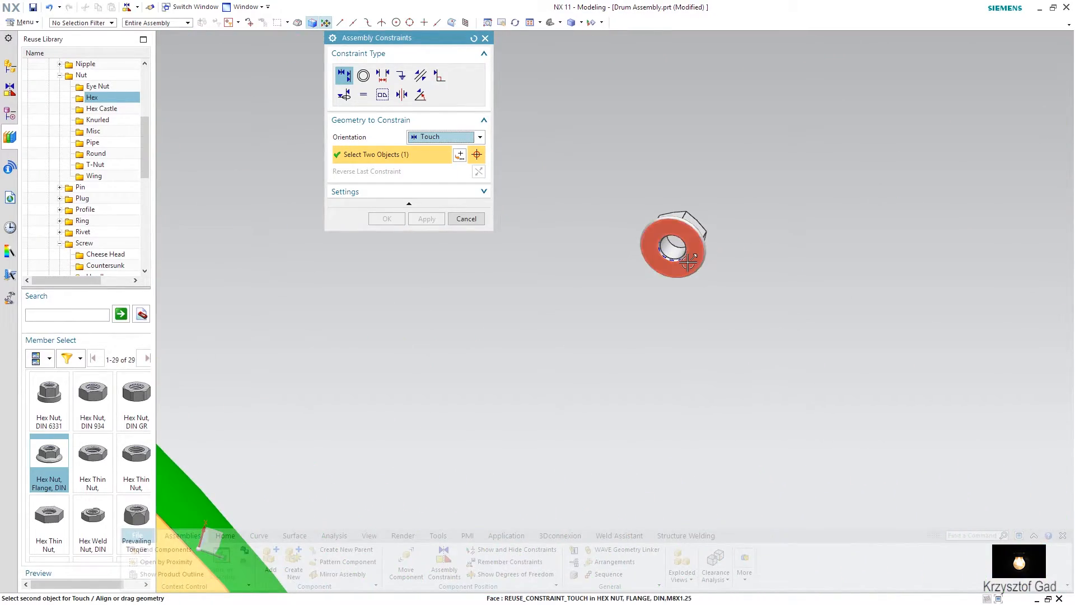
click(688, 262)
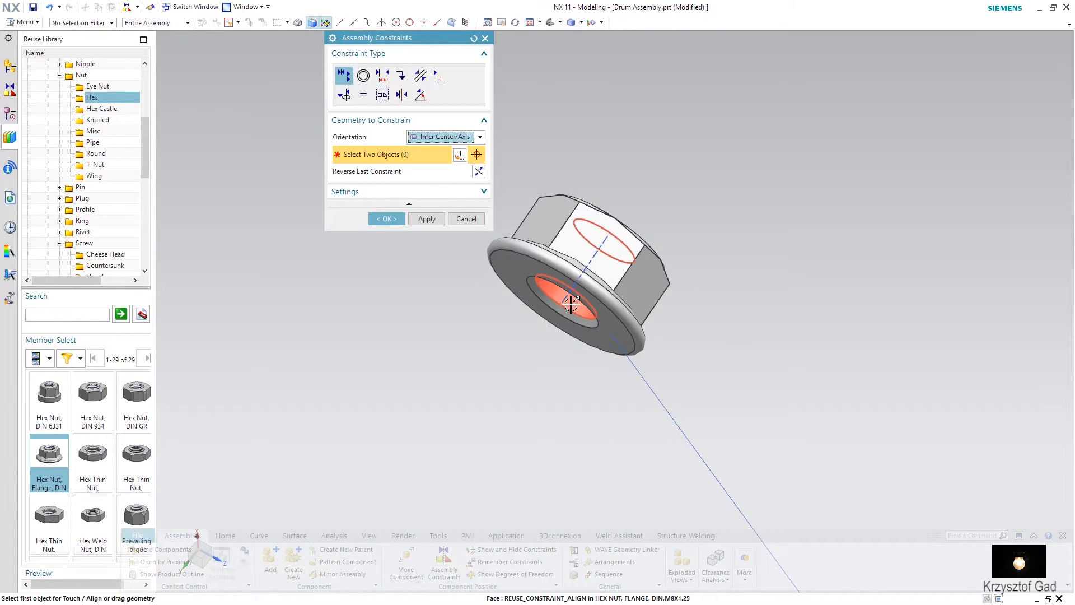
Step: Align the second nut's centerline with the centerline of the hex screw protruding through Drum Top, using Infer Center/Axis
click(565, 299)
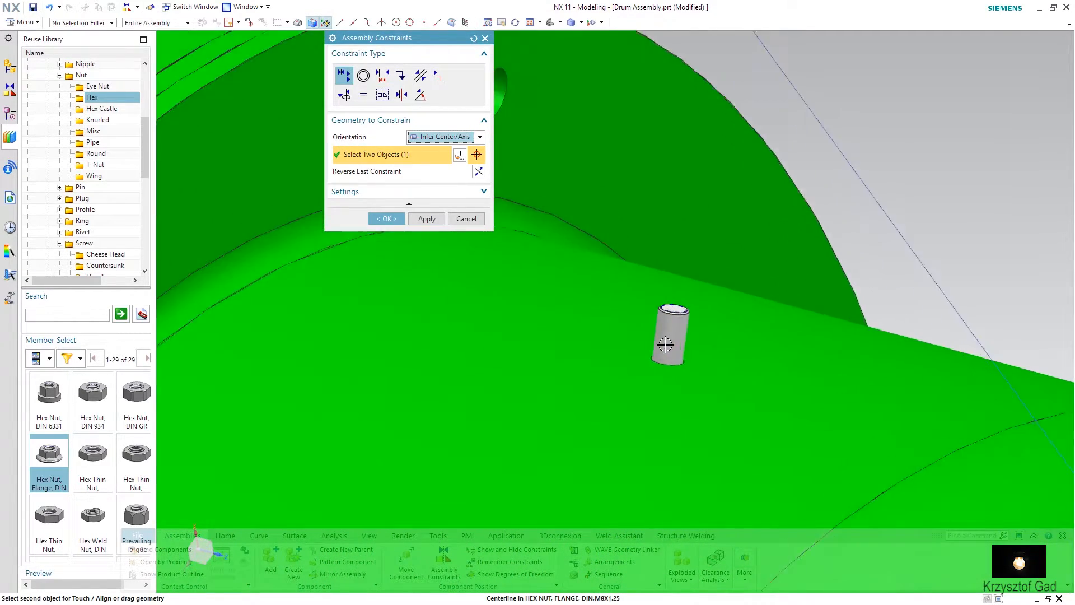
click(692, 355)
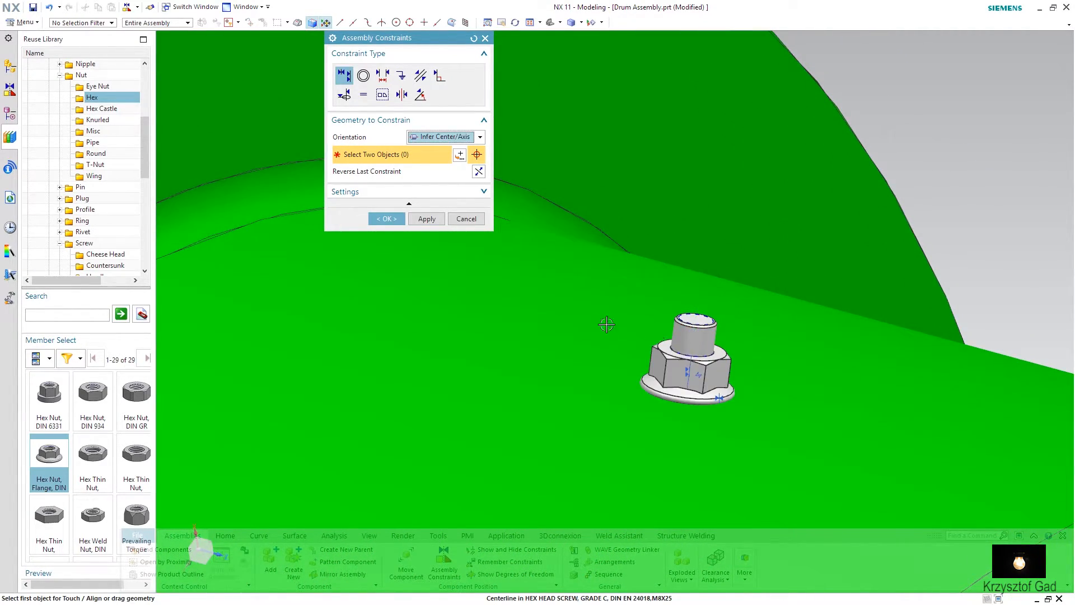
click(382, 219)
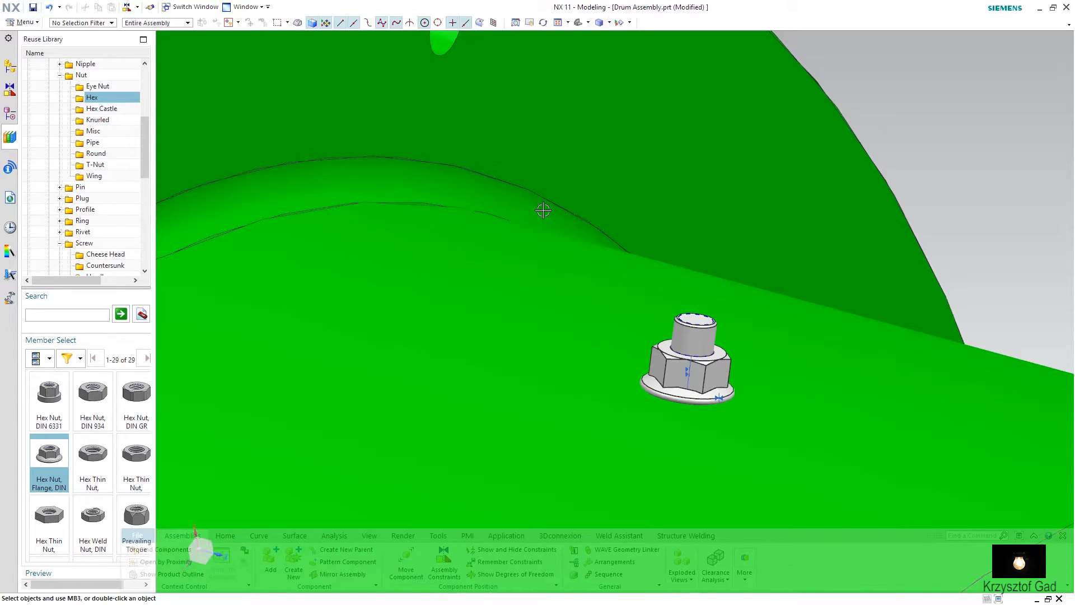
key(ctrl+f)
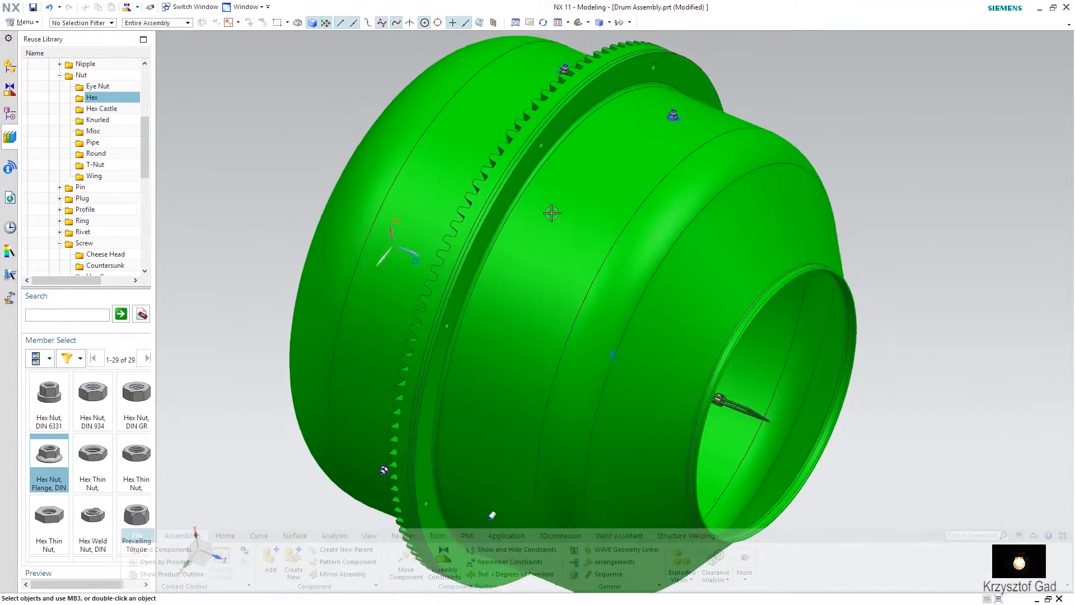
scroll(552, 213, up, 2)
middle_drag(552, 213, 513, 241)
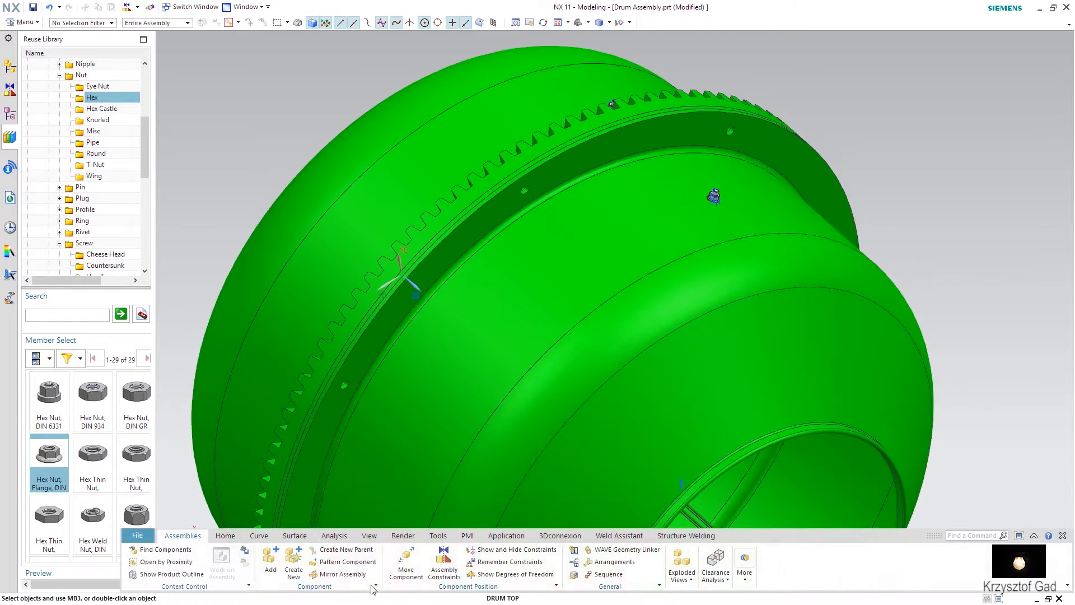
Step: Pattern the Drum Top flange nut circularly about the ZC axis through the drum's circular edge center, using 120° pitch and 360° span
click(348, 562)
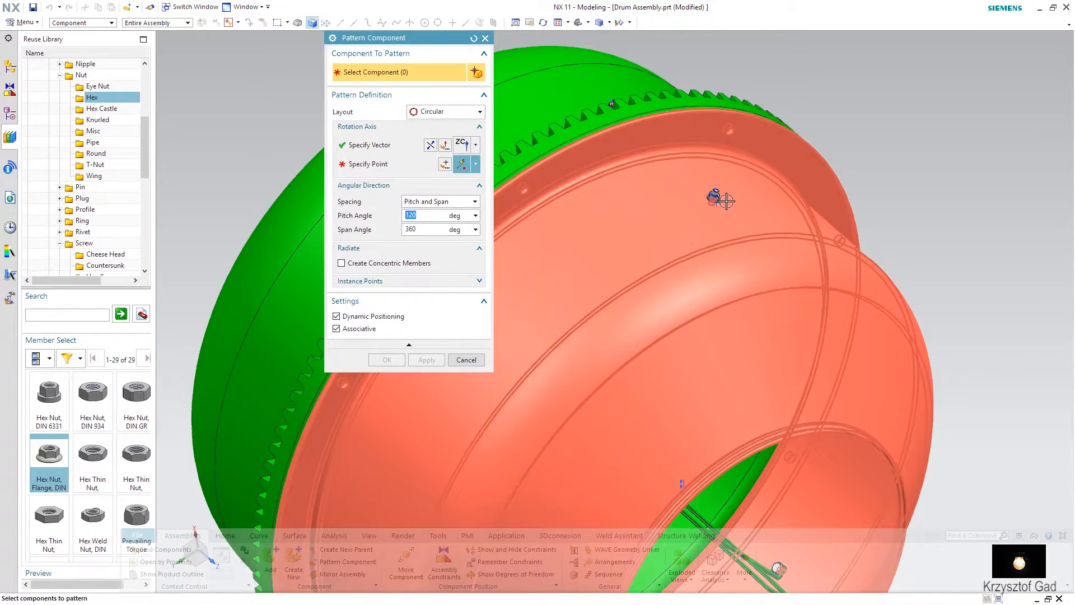
scroll(675, 295, up, 5)
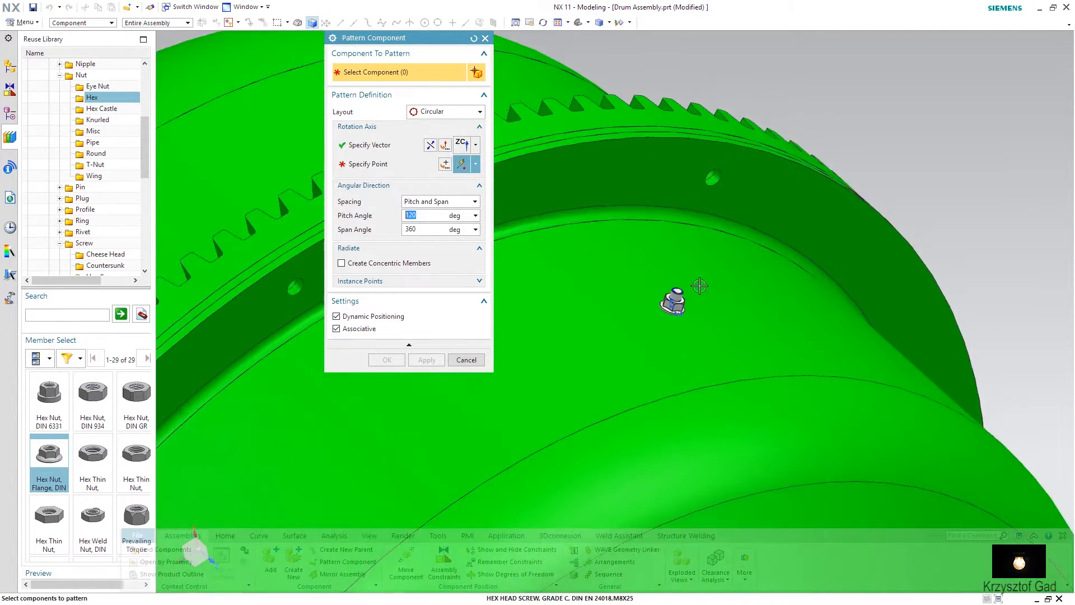
scroll(698, 300, down, 6)
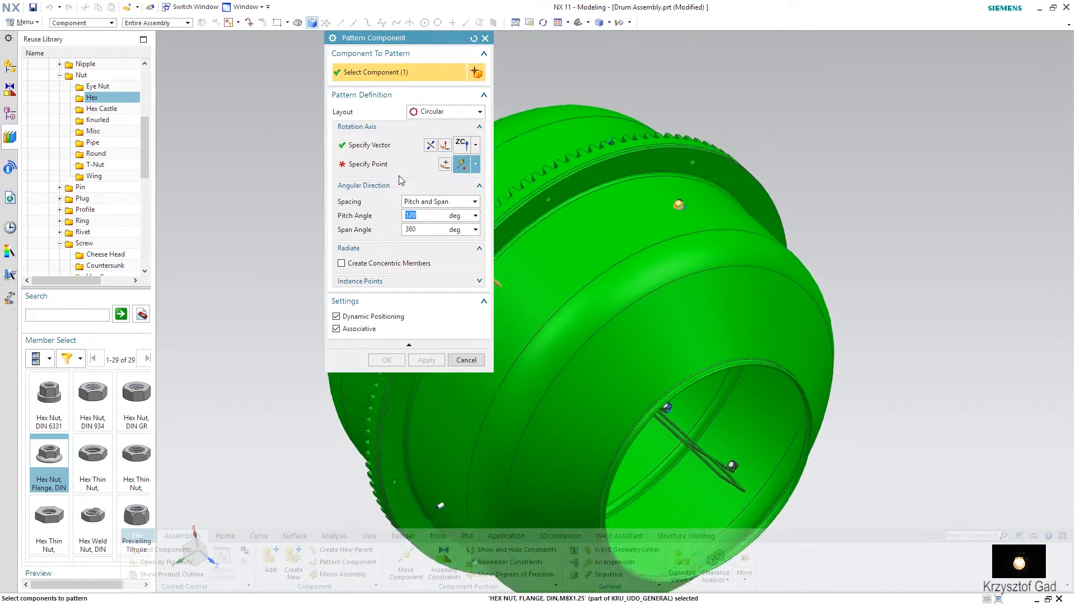
click(399, 168)
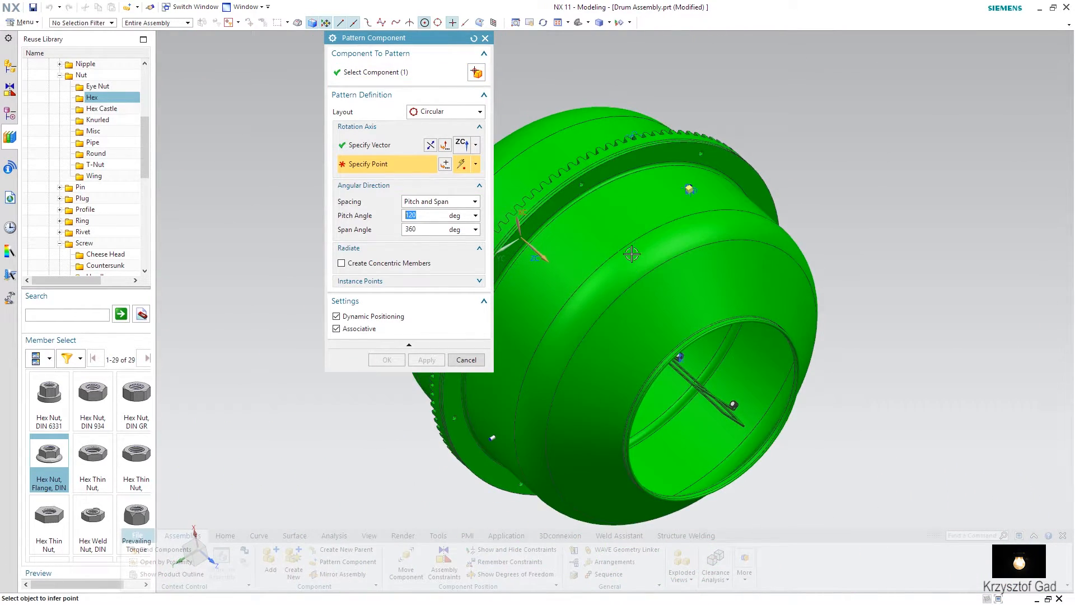
middle_drag(628, 241, 541, 290)
scroll(541, 289, up, 2)
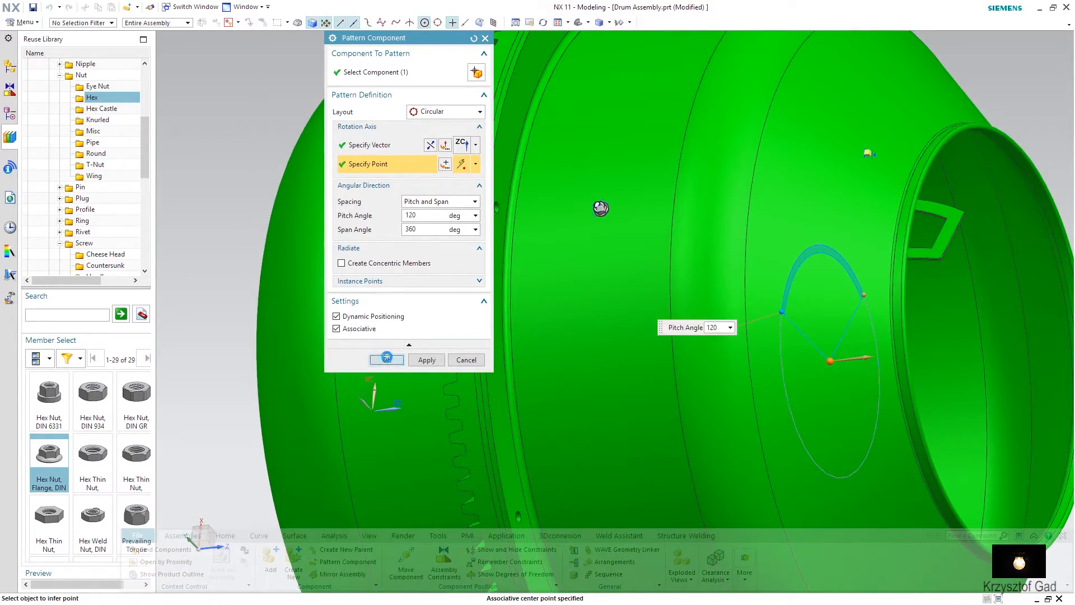
click(386, 360)
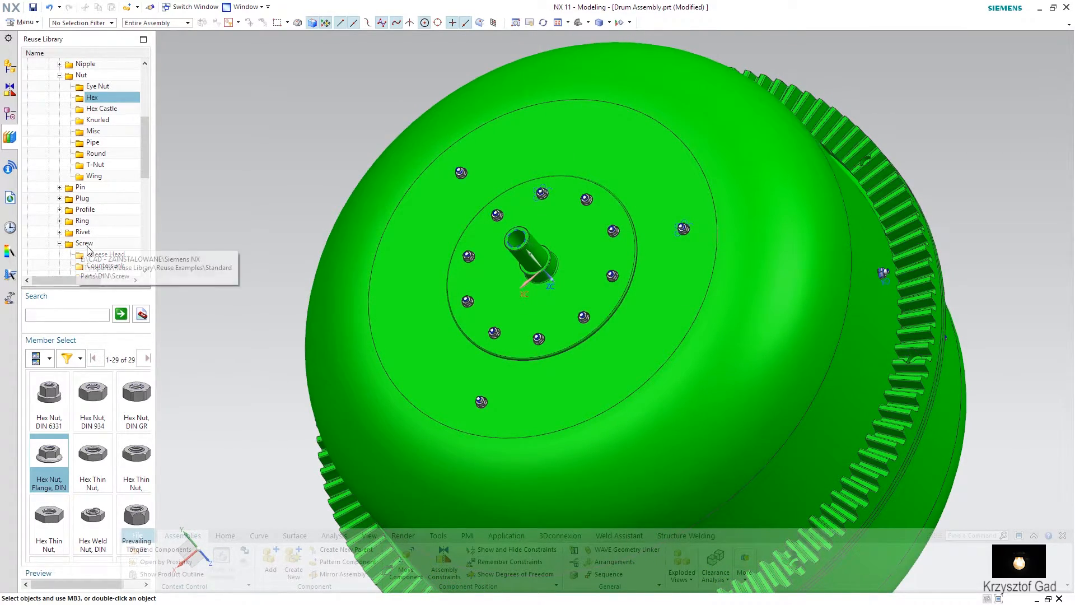
Step: Add a small grade A DIN plain washer in size M30 from the Reuse Library, placed in free space beside the drum
scroll(88, 249, down, 3)
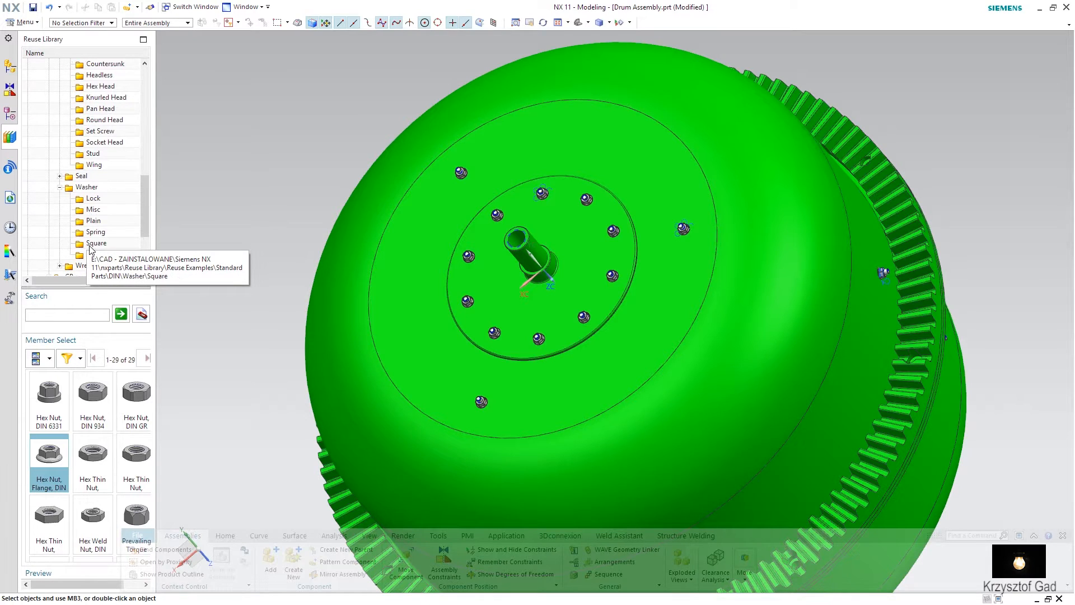
click(94, 220)
scroll(88, 508, down, 2)
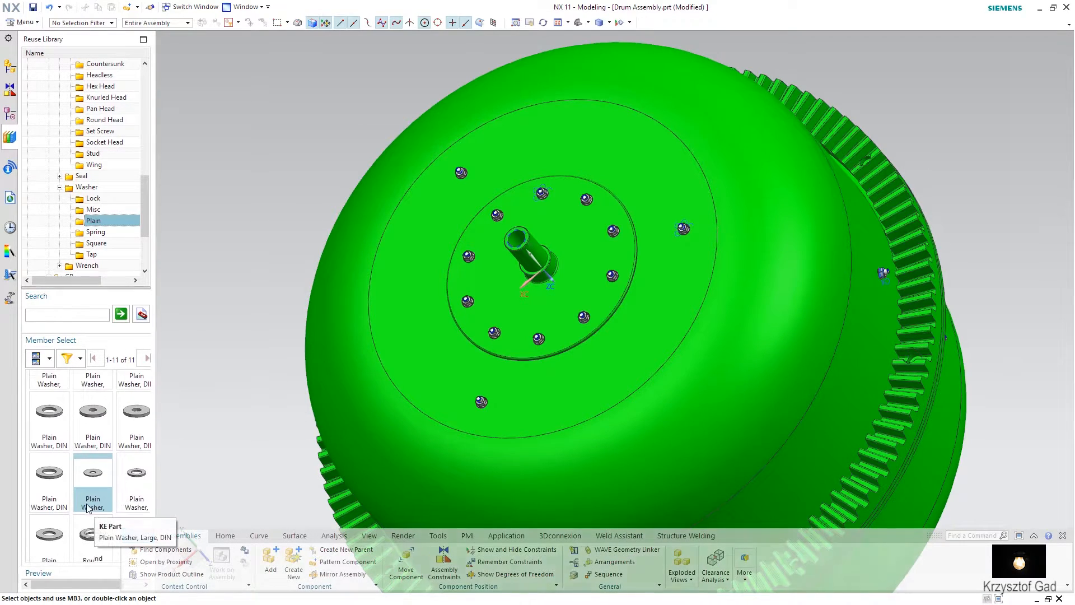
drag(49, 534, 168, 423)
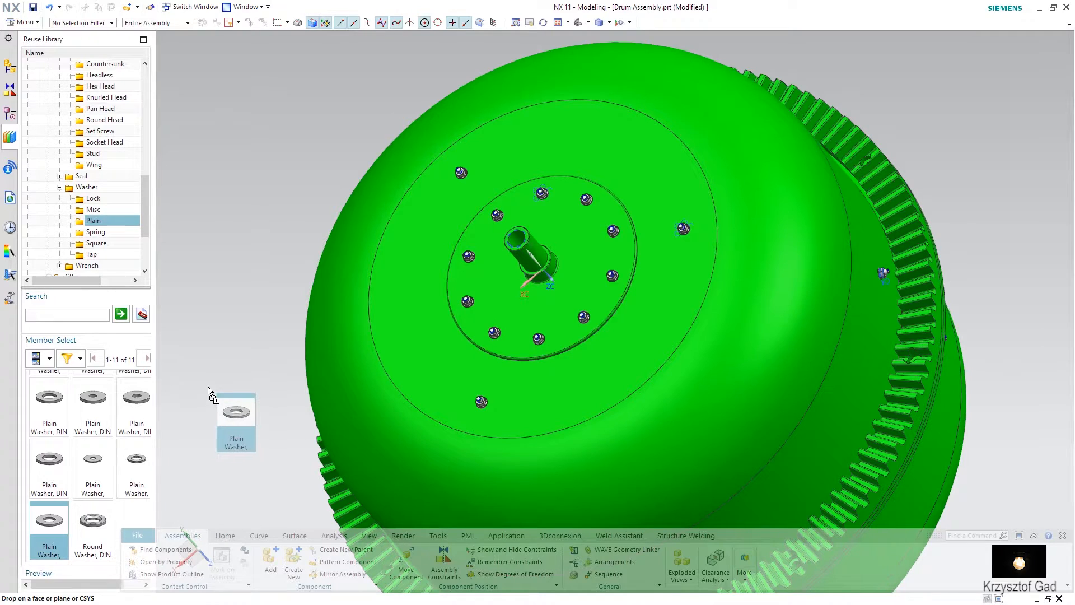
drag(211, 389, 209, 383)
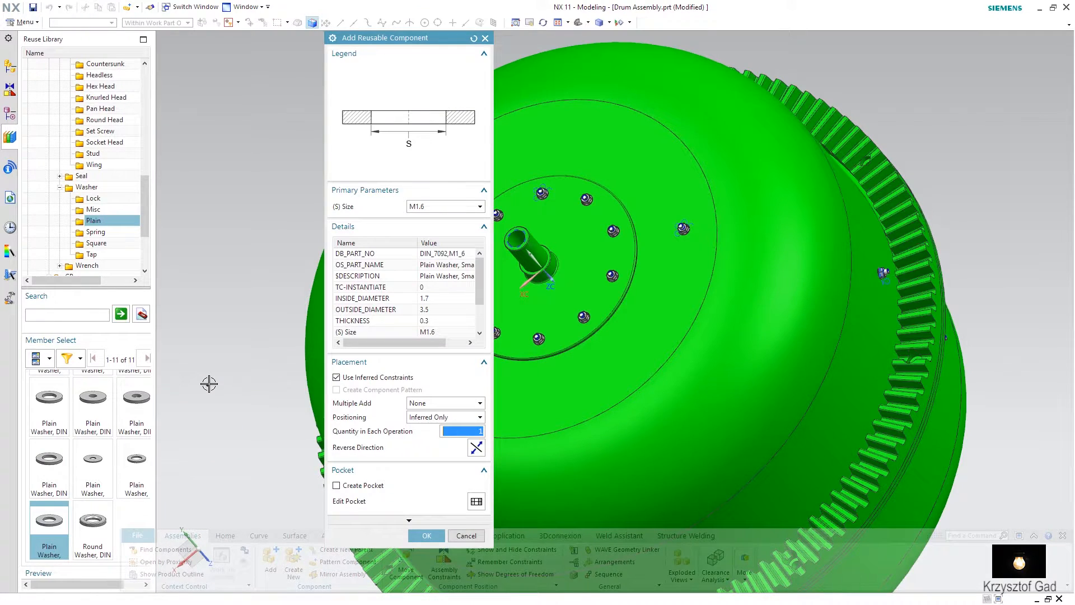
click(438, 211)
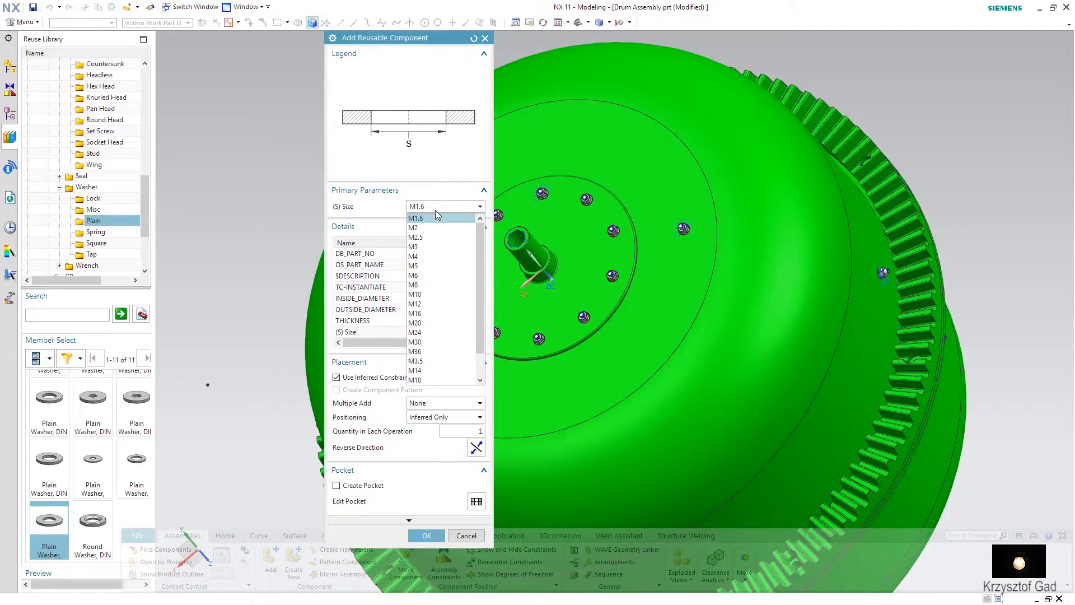
click(440, 340)
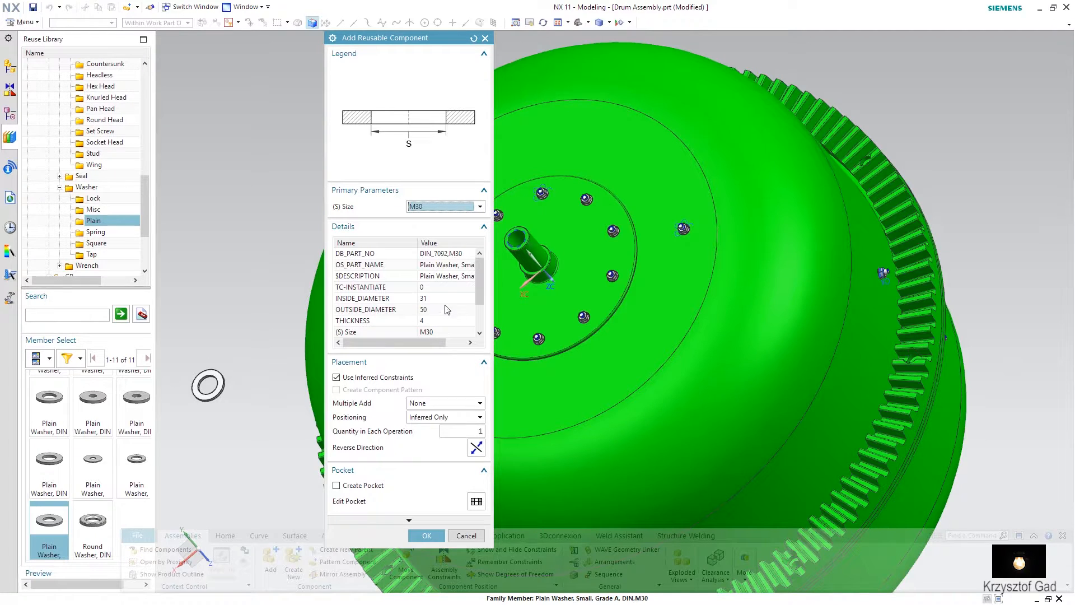
click(427, 536)
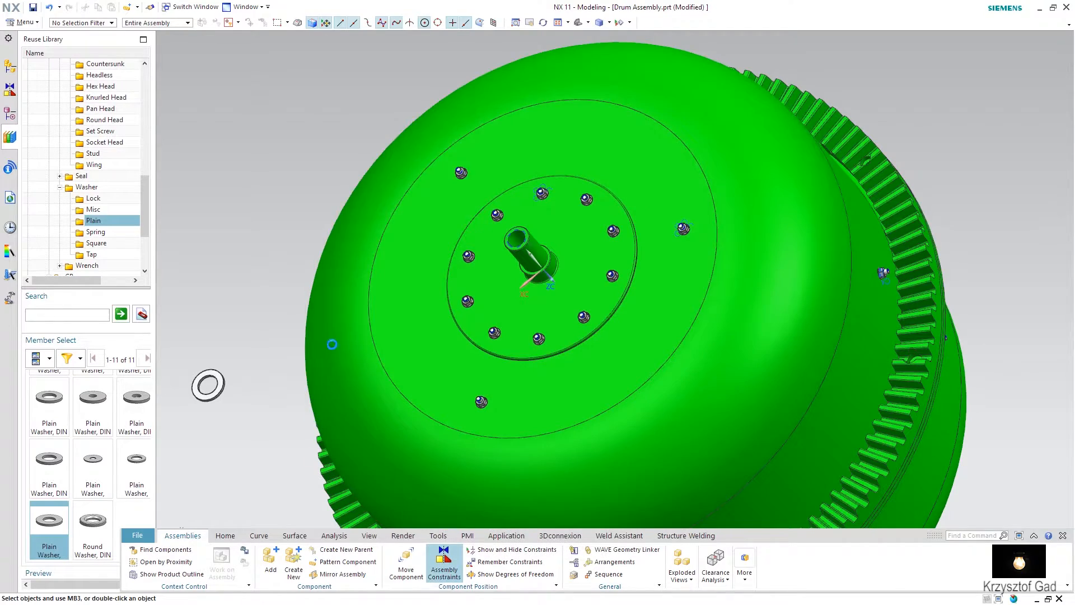
Step: Align the M30 washer's centerline with the Bracket Drum shaft's centerline and constrain its flat face to touch the shaft's end face
click(443, 566)
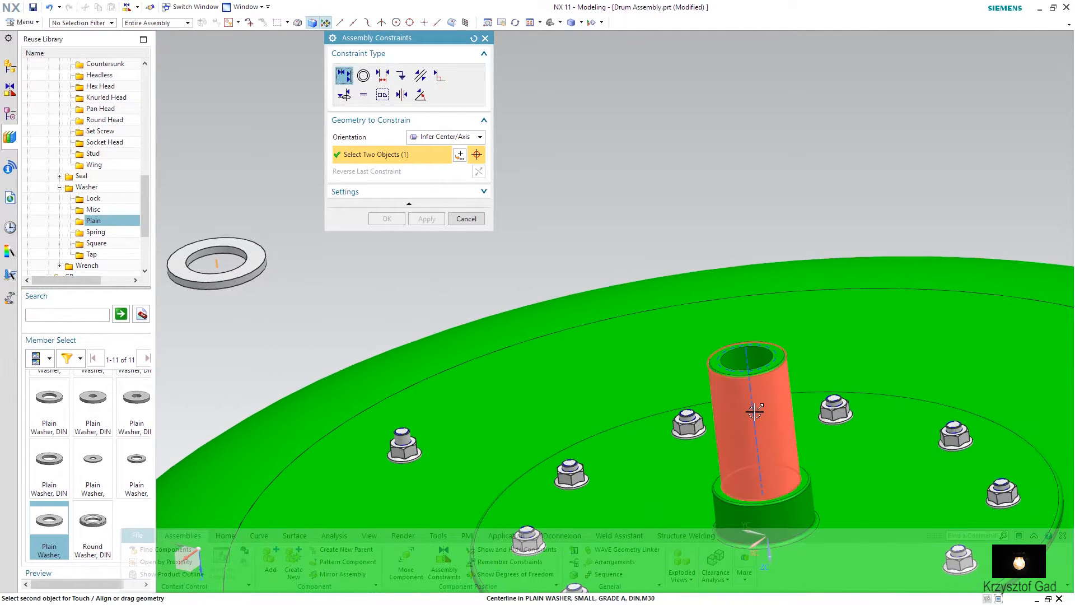
click(755, 411)
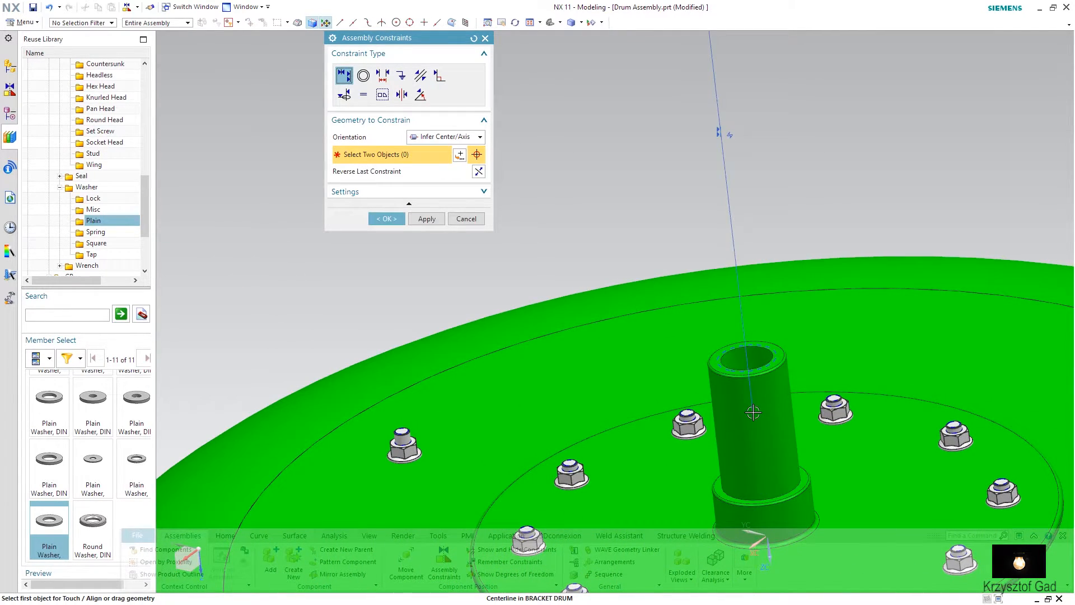
click(438, 162)
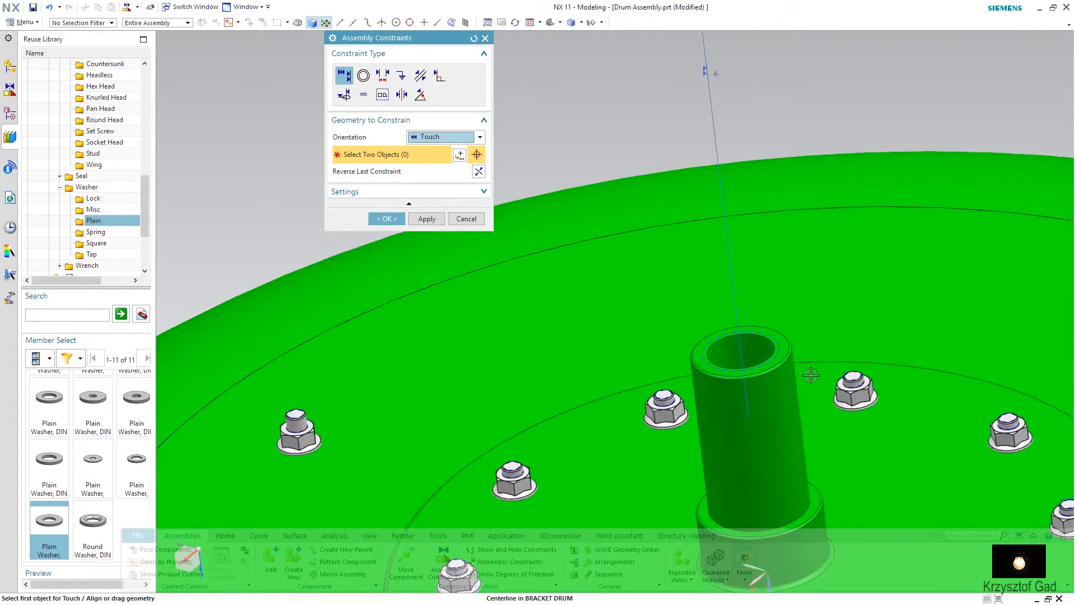
click(772, 344)
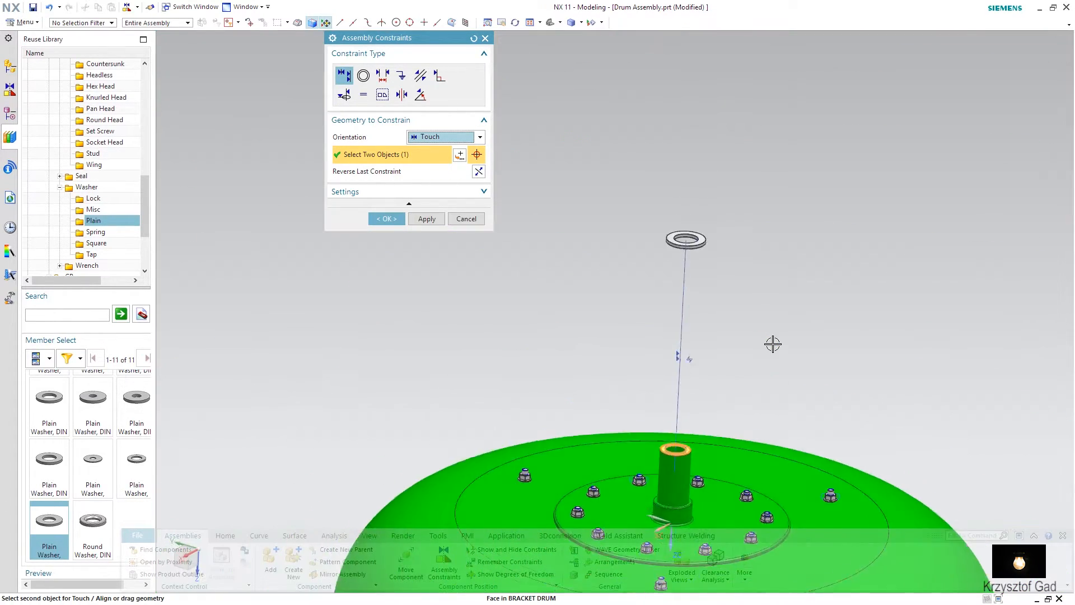
click(722, 270)
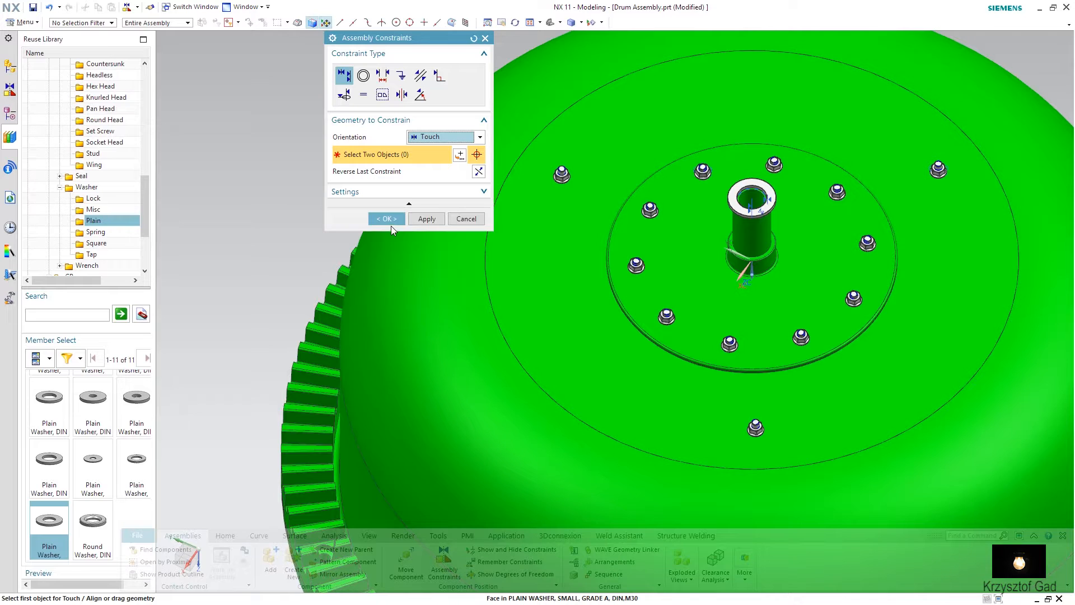
click(390, 222)
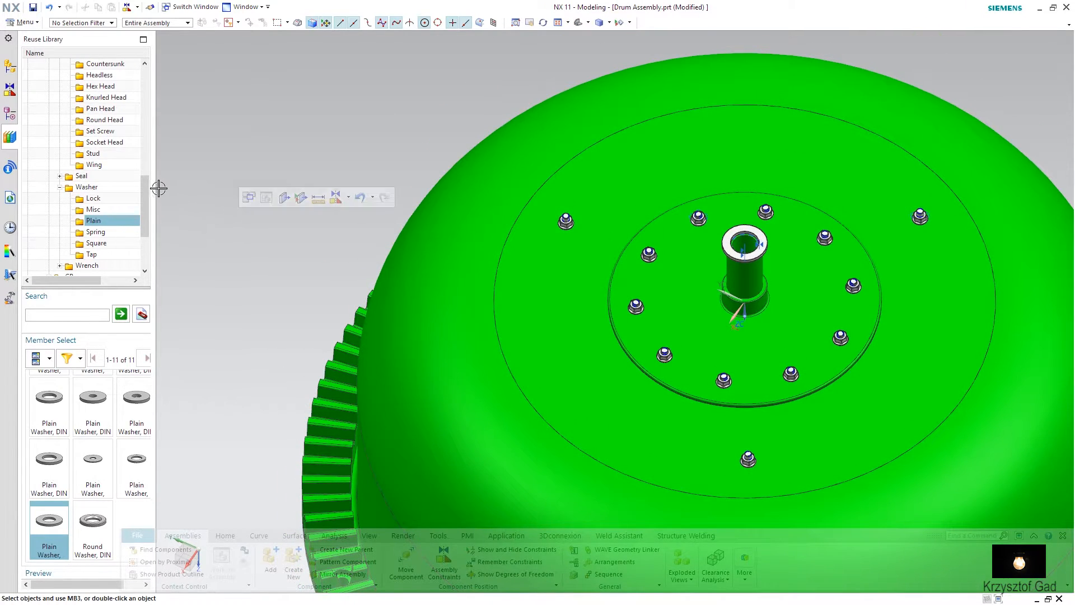
Step: Add a grade C DIN EN 24018 hex head screw, size M30 and length 60, beside the drum with its direction reversed
scroll(113, 230, up, 2)
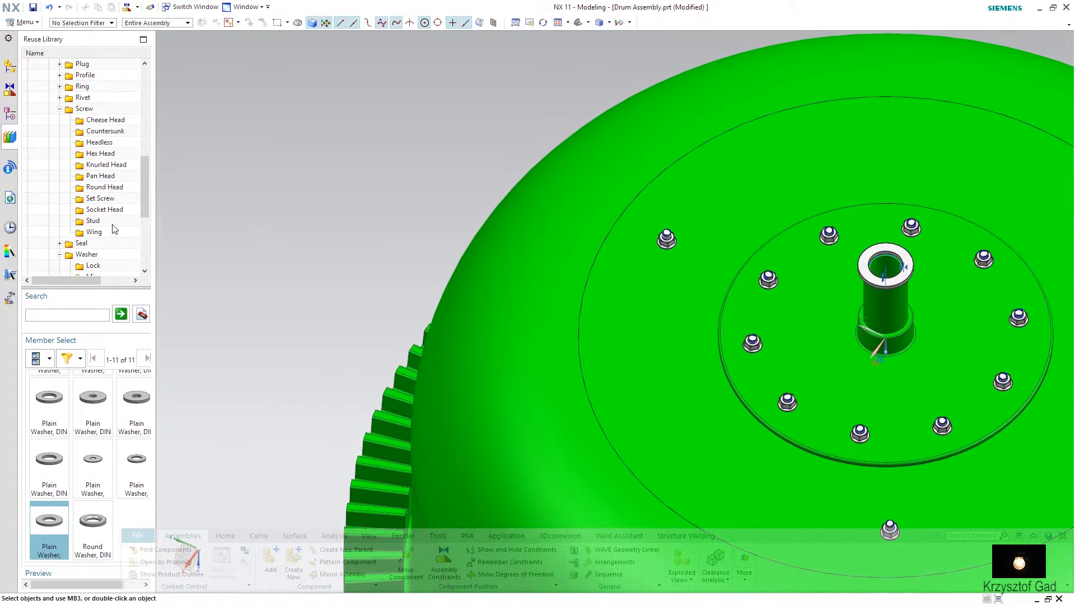
click(101, 154)
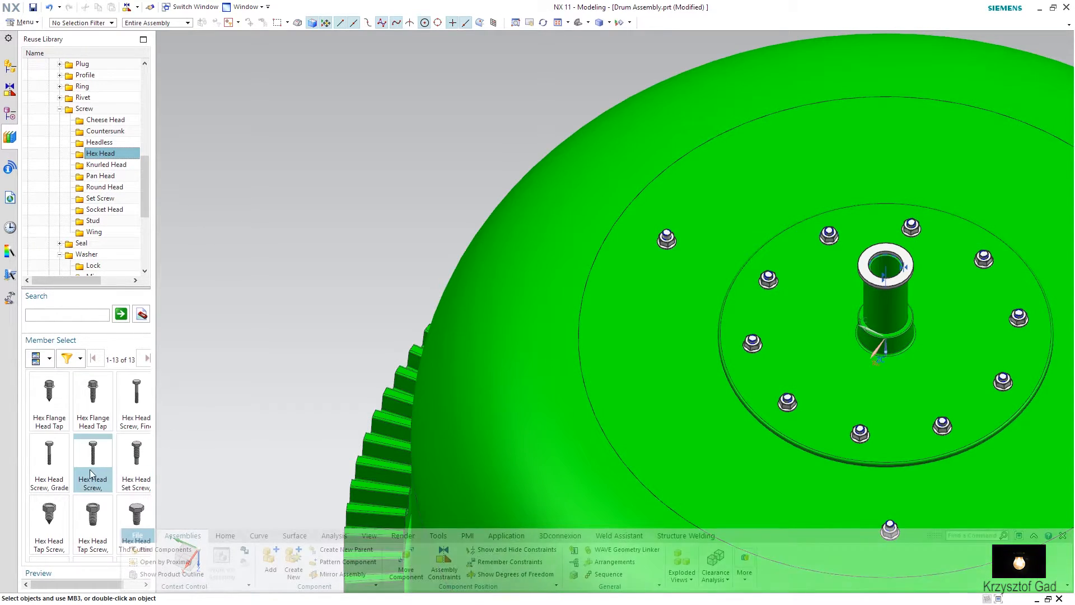
drag(51, 461, 304, 276)
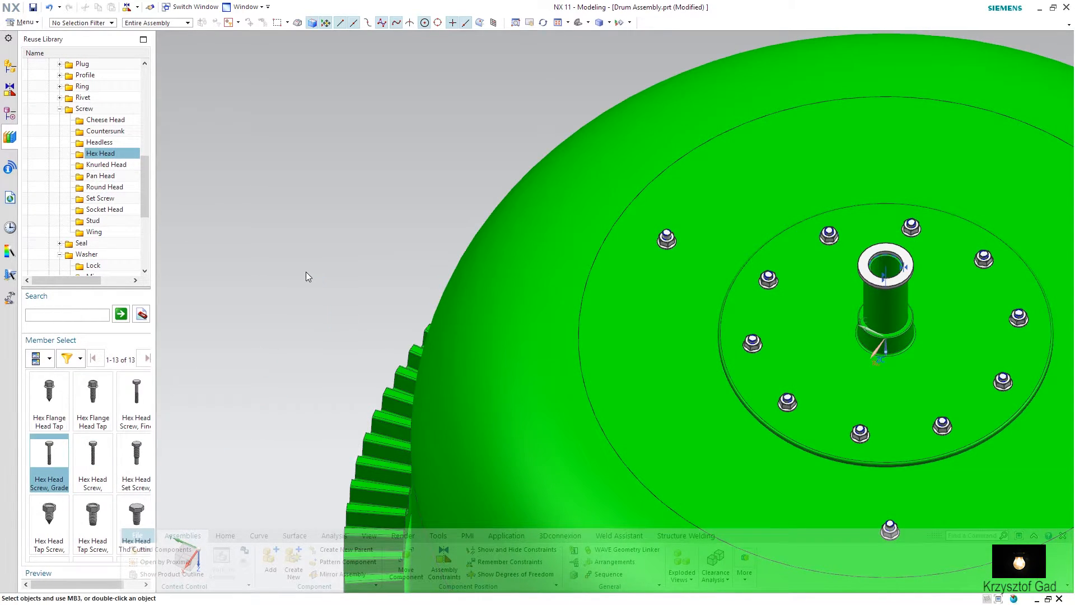
click(442, 207)
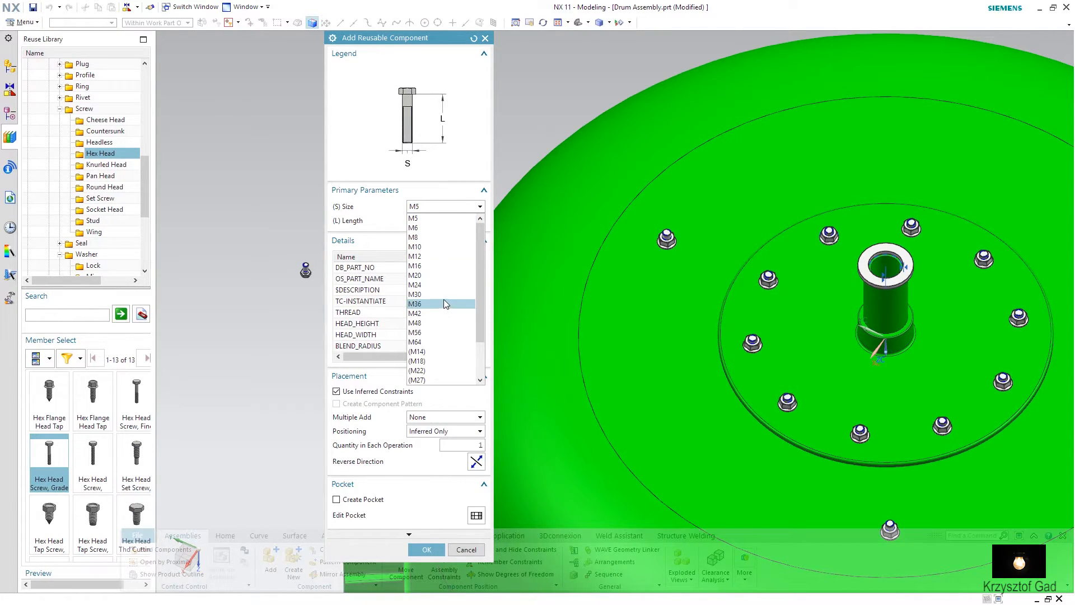
click(443, 294)
click(443, 221)
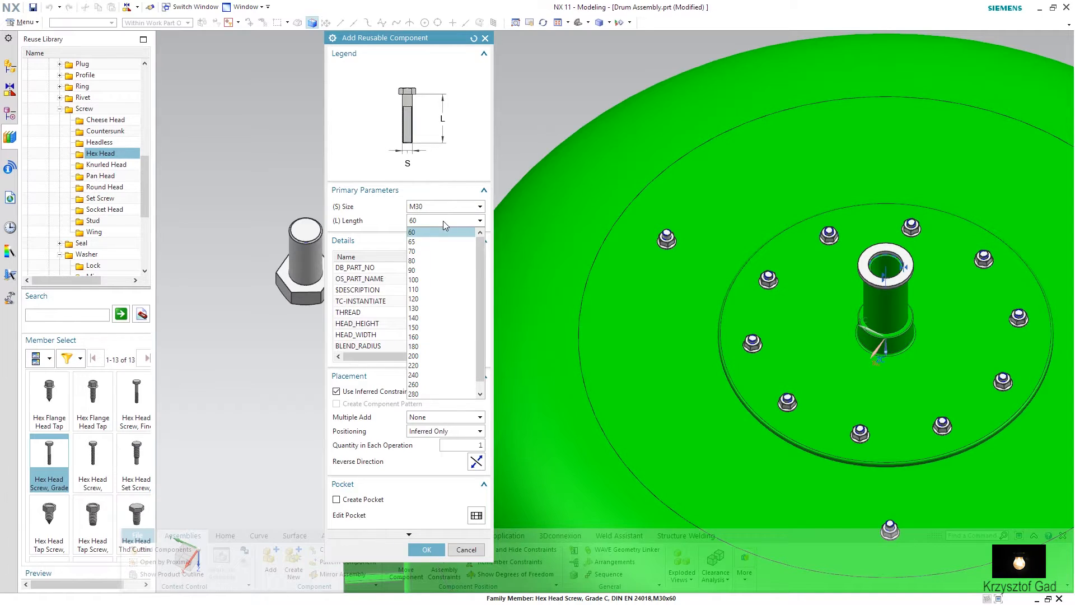
click(442, 221)
click(476, 462)
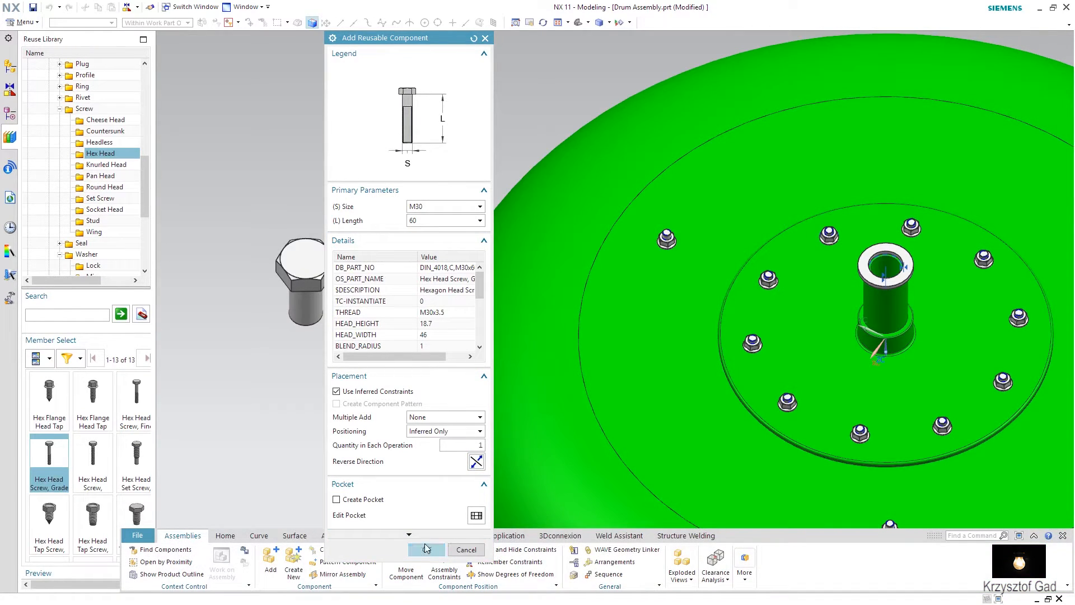
click(426, 548)
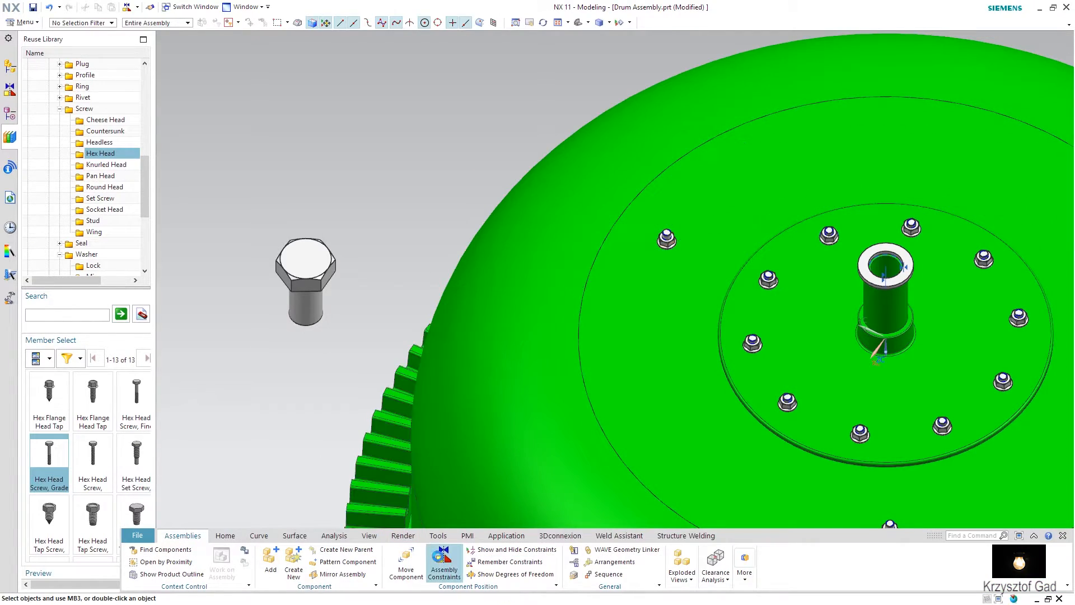
Step: Constrain the underside of the M30 screw's head to touch the washer's outer flat face
click(441, 558)
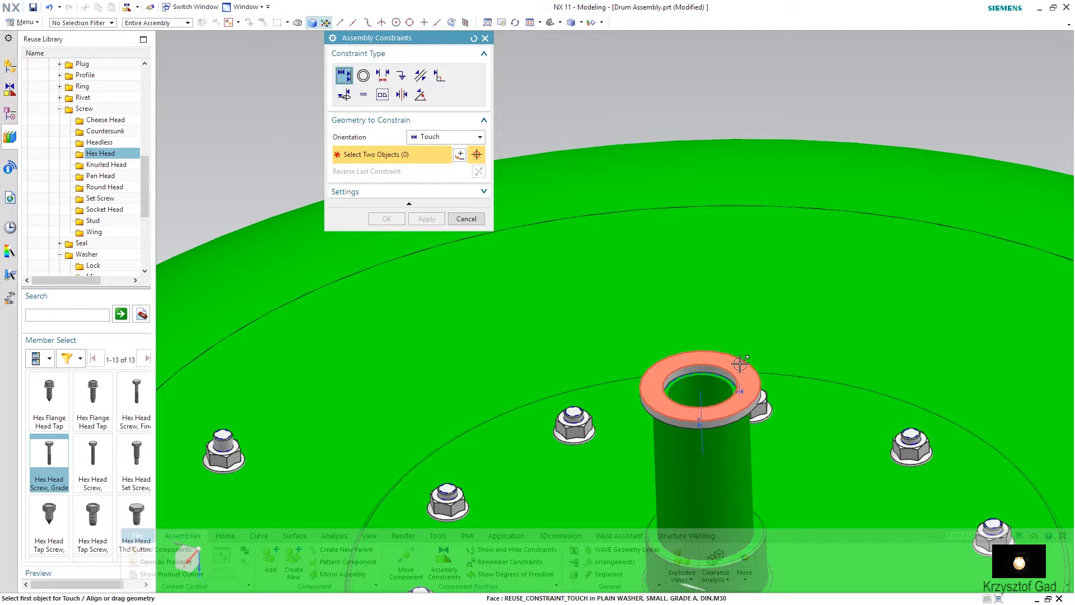
click(739, 363)
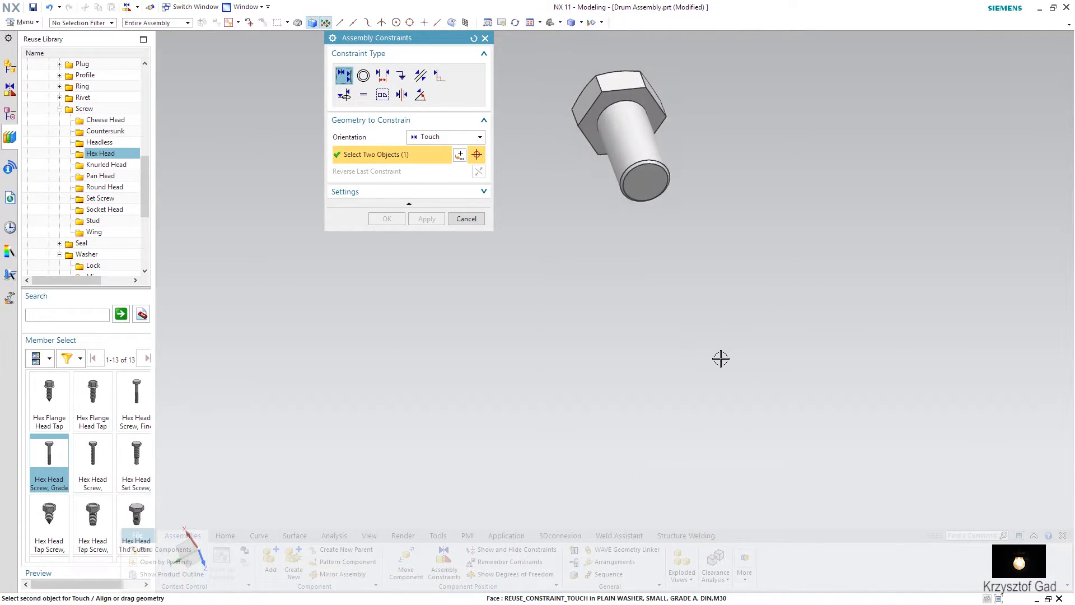
click(660, 261)
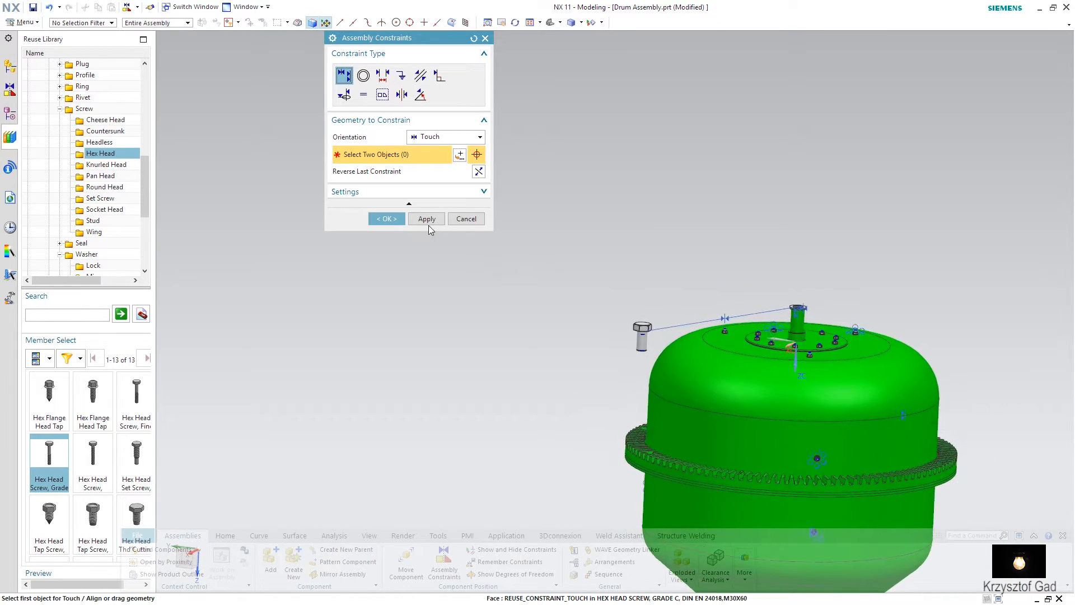
click(424, 219)
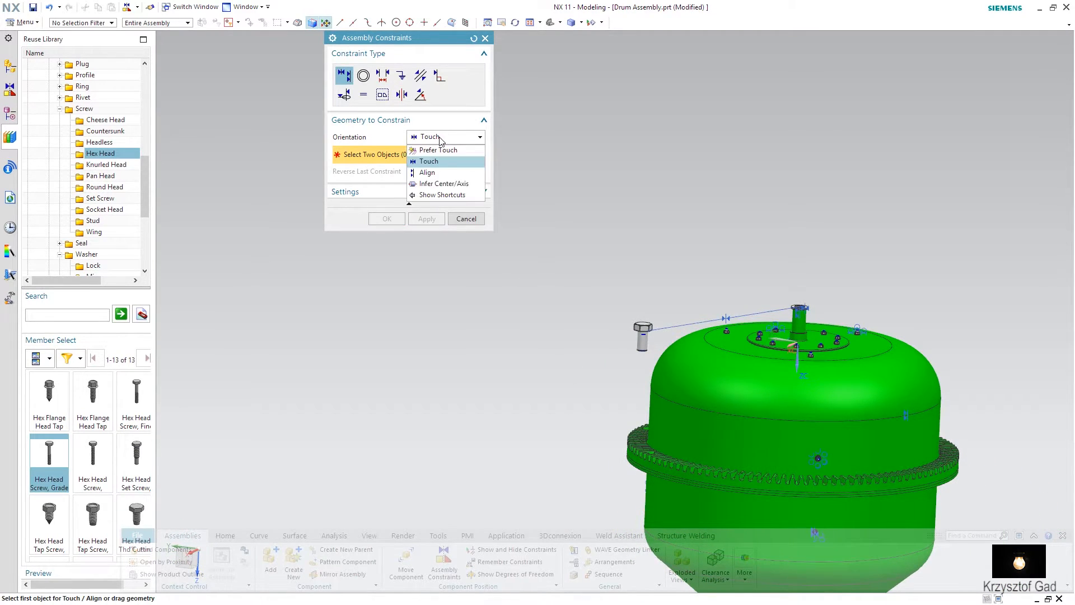
Step: Align the M30 screw's centerline with the Bracket Drum shaft's centerline using Infer Center/Axis
click(438, 185)
scroll(591, 427, up, 5)
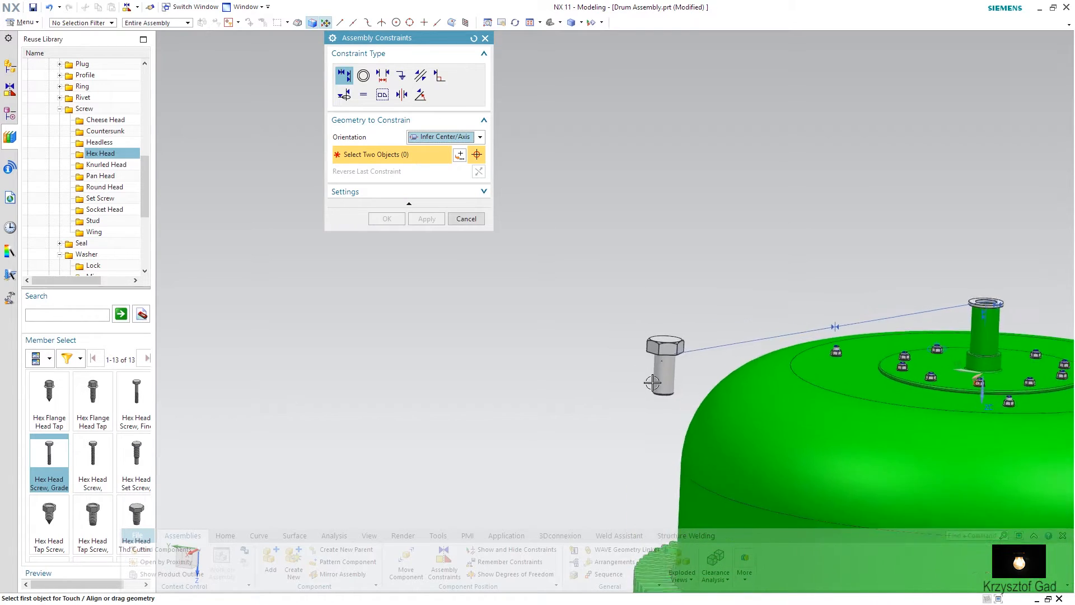
click(546, 378)
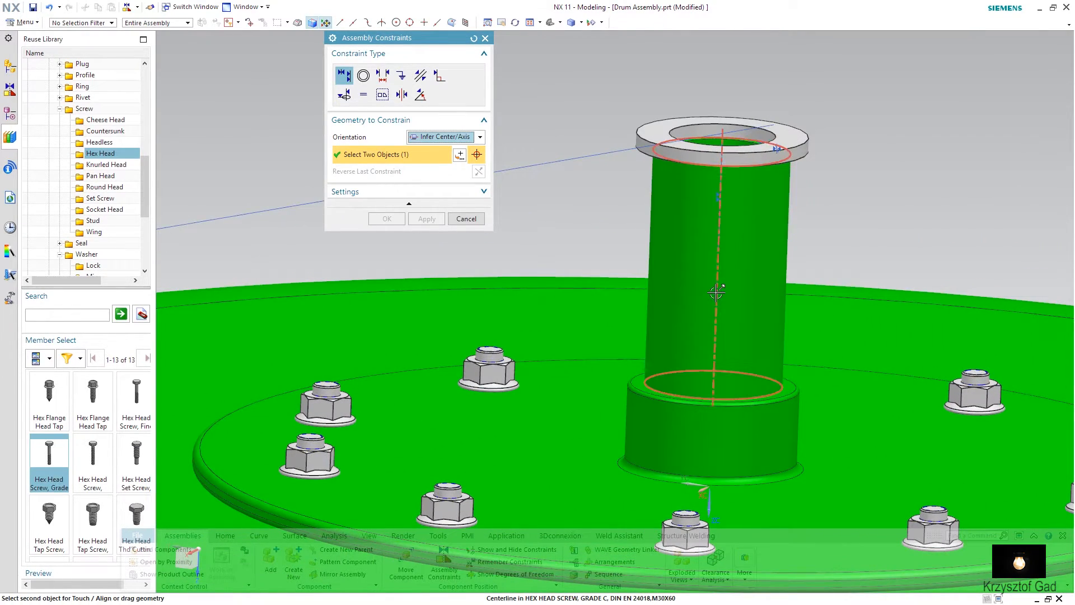
click(717, 292)
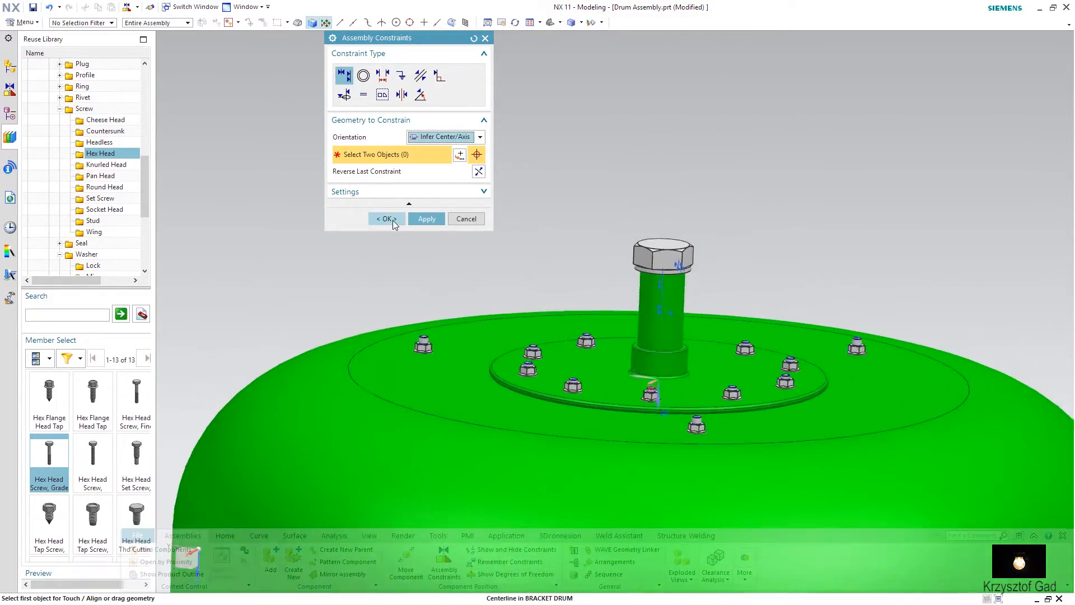
click(389, 218)
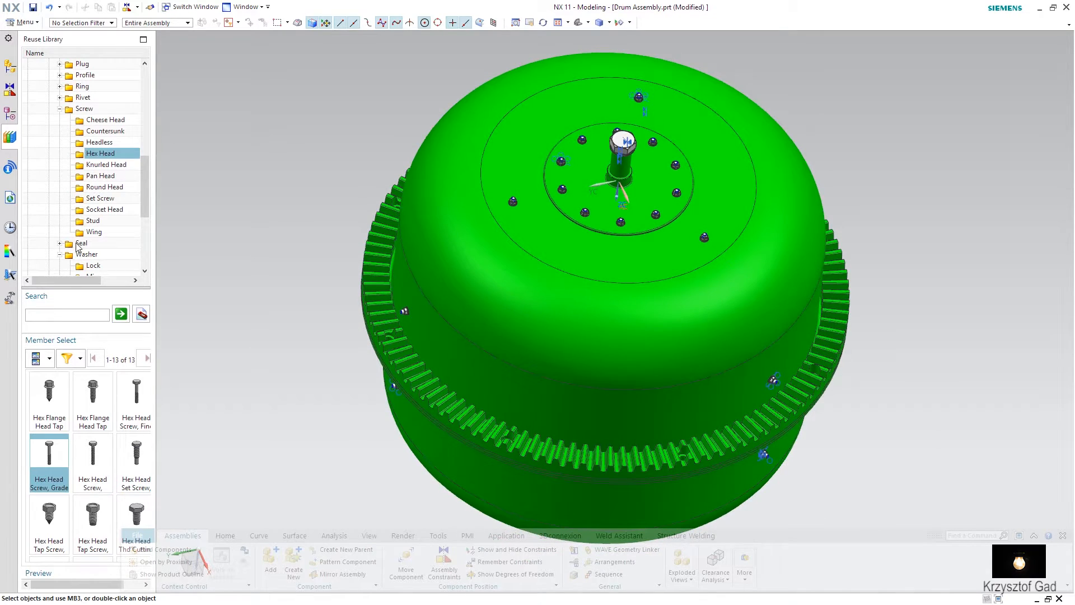
Step: Add a DIN 7092 small grade A plain washer, size M12, positioned by constraints with Pattern after Add
scroll(77, 247, down, 2)
click(94, 221)
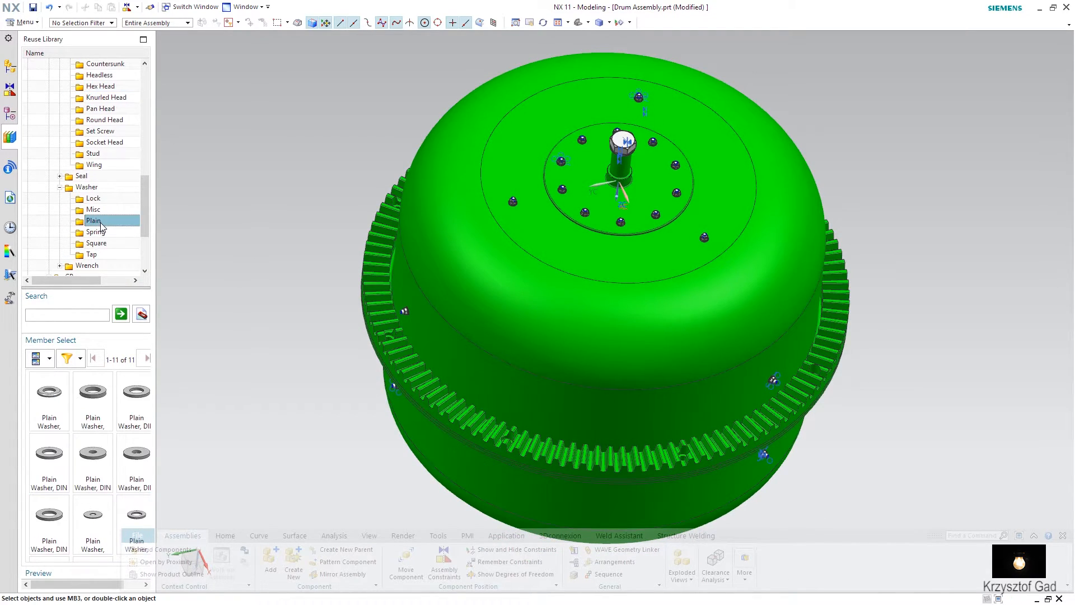
scroll(76, 449, down, 1)
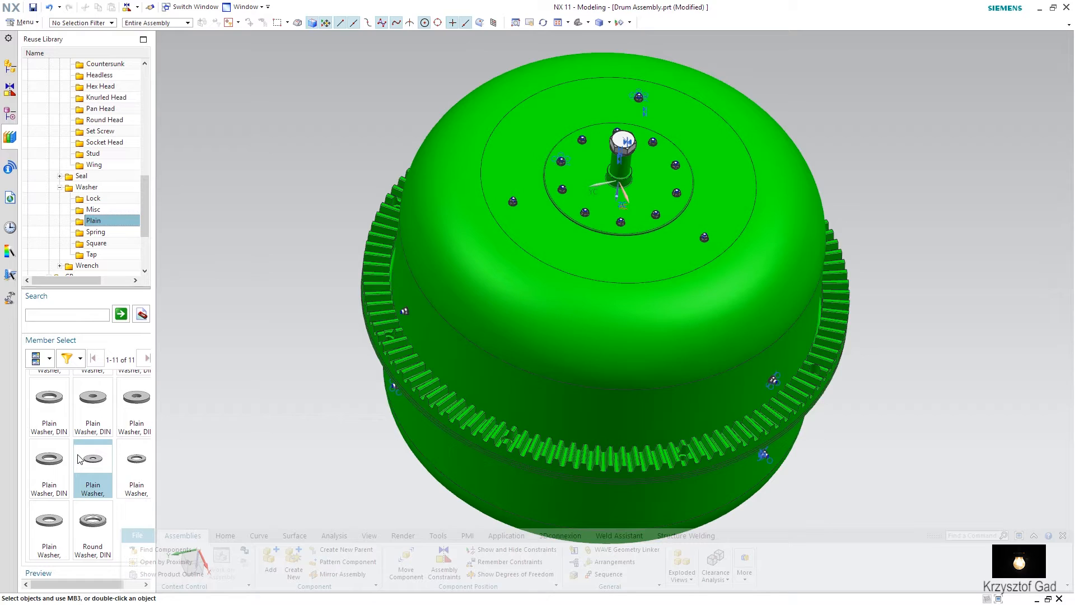
drag(55, 530, 247, 415)
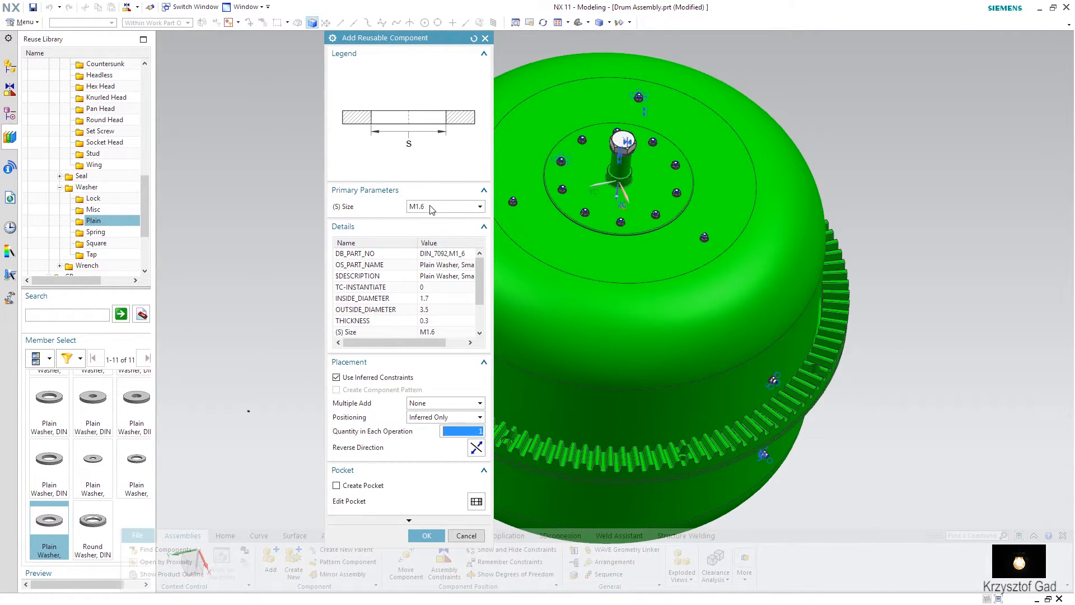
click(431, 208)
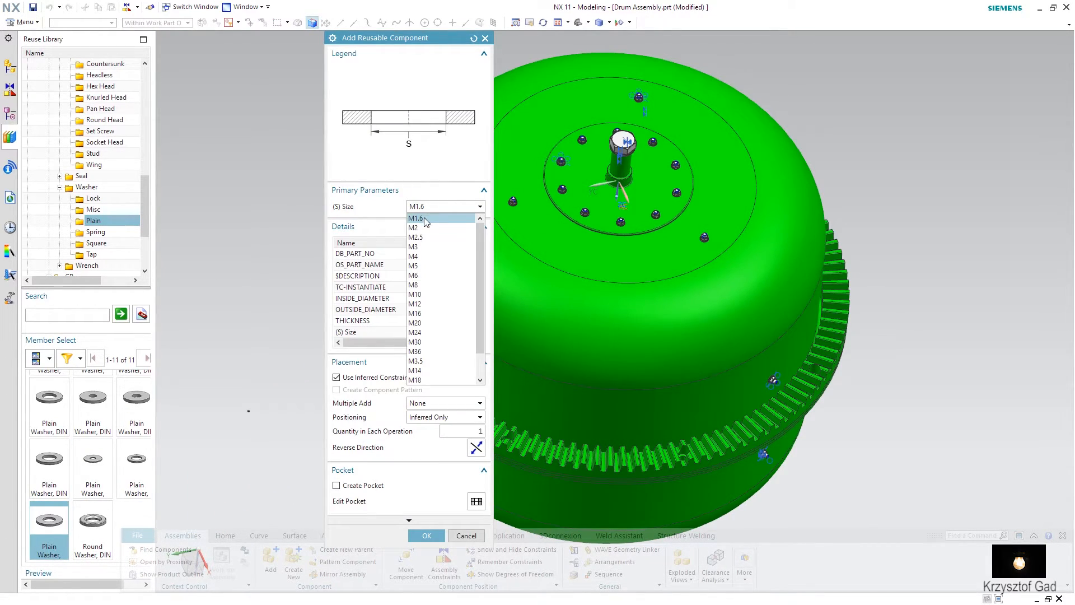
click(432, 304)
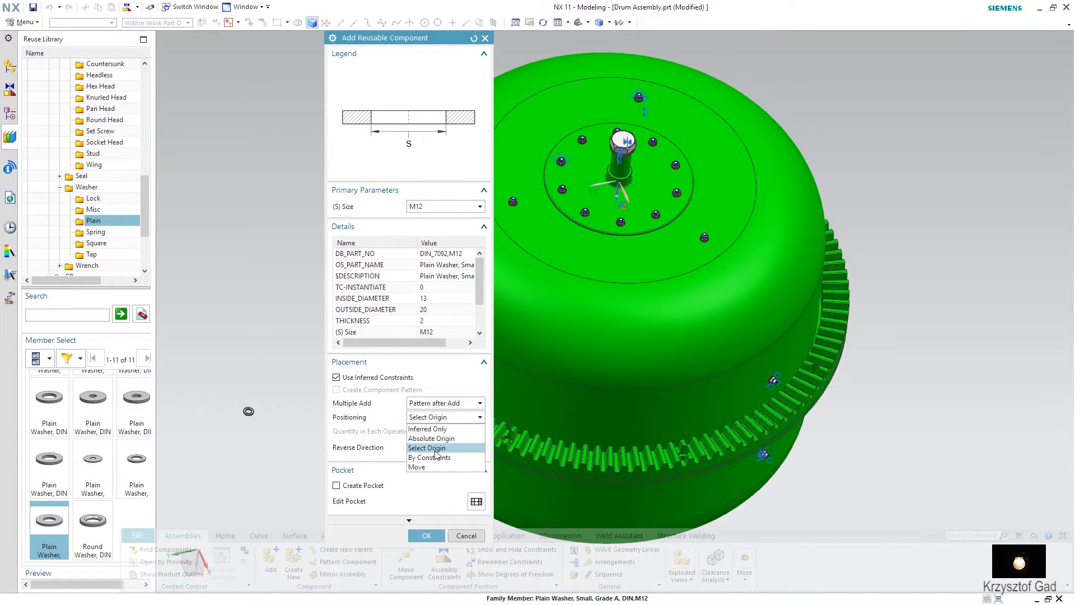
click(436, 457)
click(427, 535)
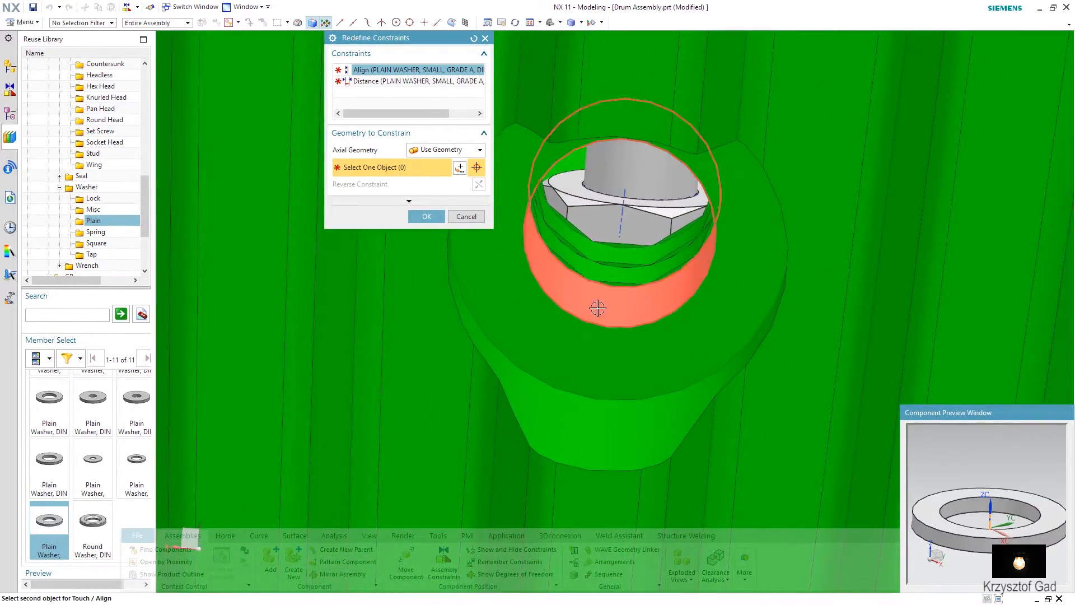
Step: Constrain the M12 washer concentric with the gear ring's bolt hole at 0 mm distance and pattern it circularly at 45° pitch over 360°
click(622, 224)
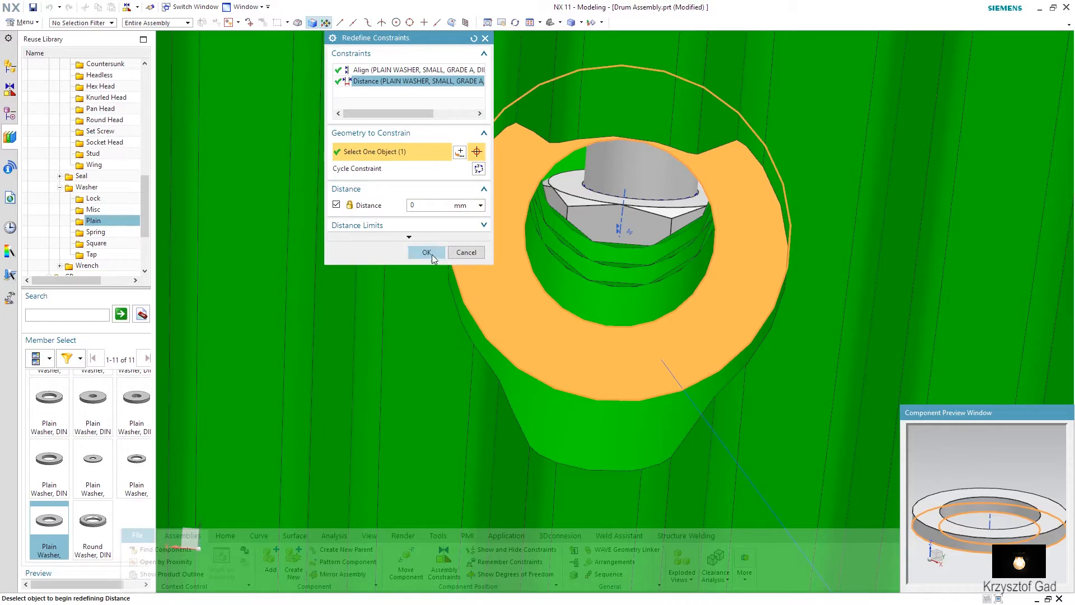
click(427, 252)
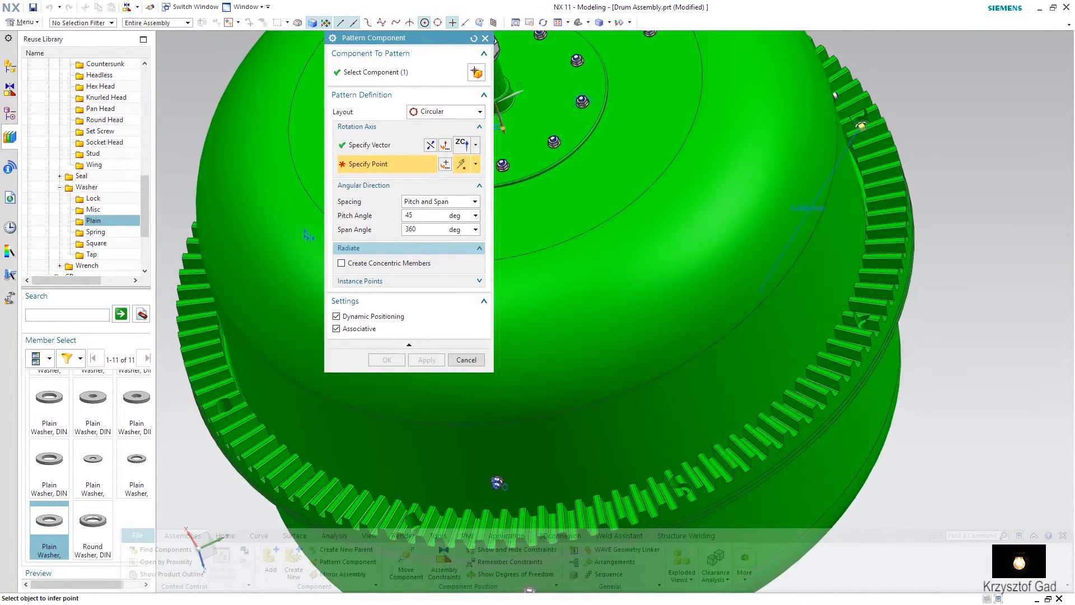
click(734, 334)
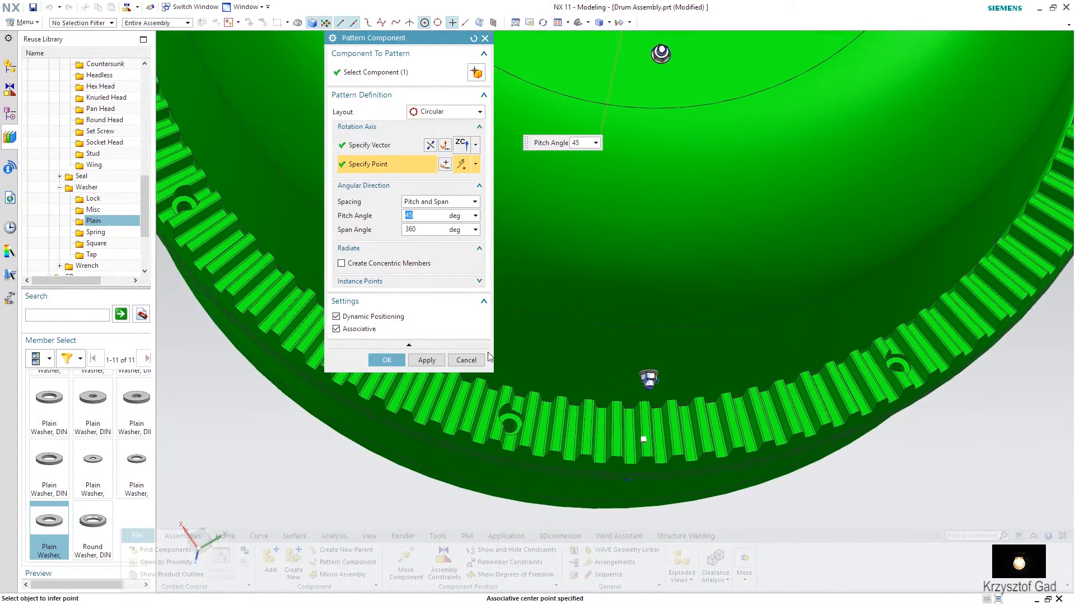
click(392, 360)
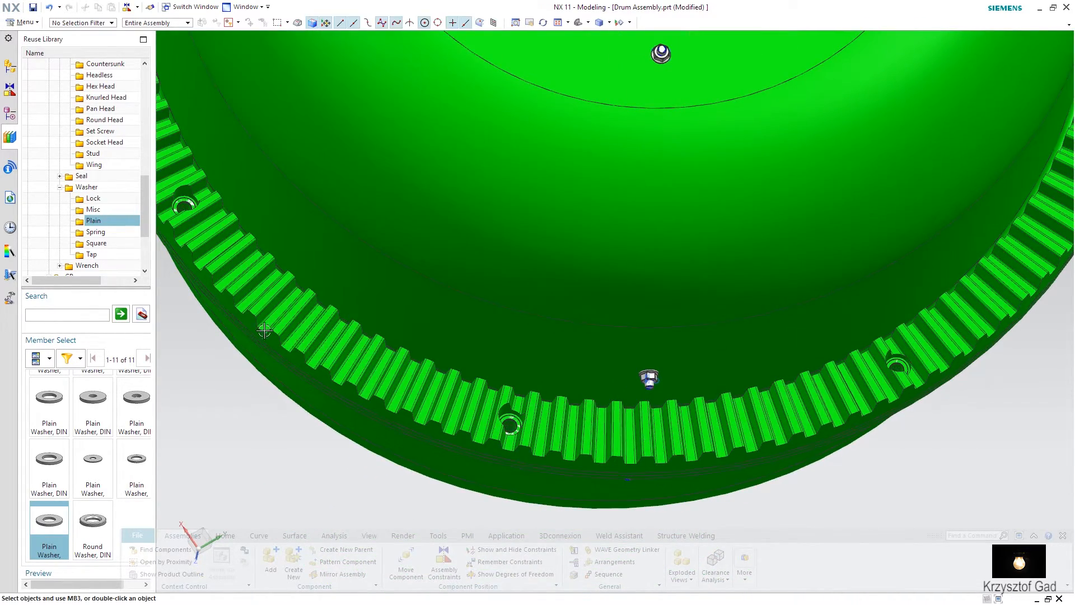
Step: Cycle the M12 washer's distance constraint and reverse its touch constraint to flip the washer in the gear ring hole
click(9, 88)
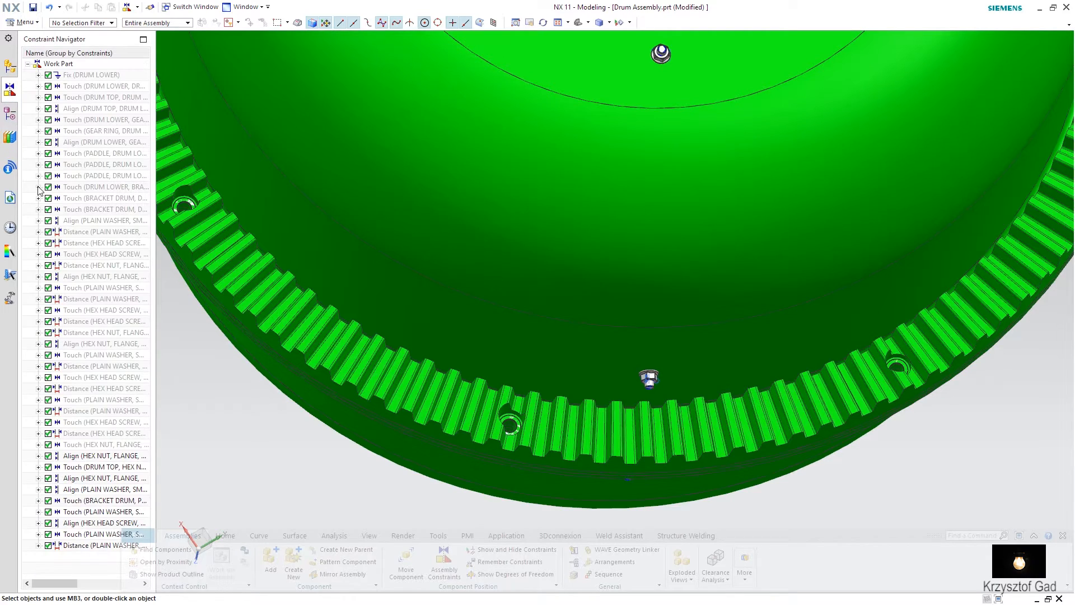
right_click(92, 547)
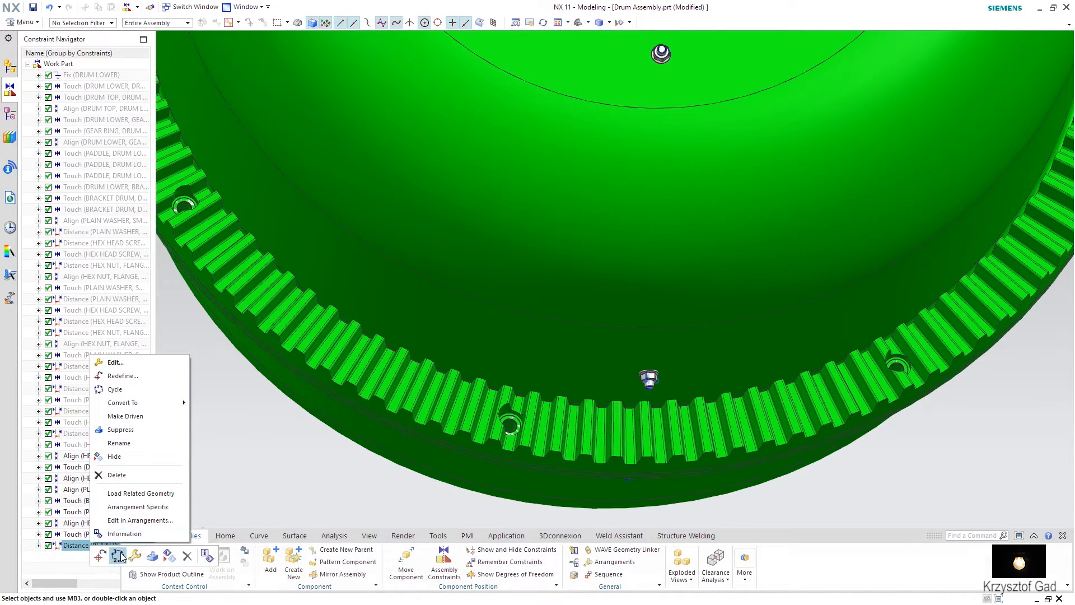
click(120, 556)
right_click(90, 535)
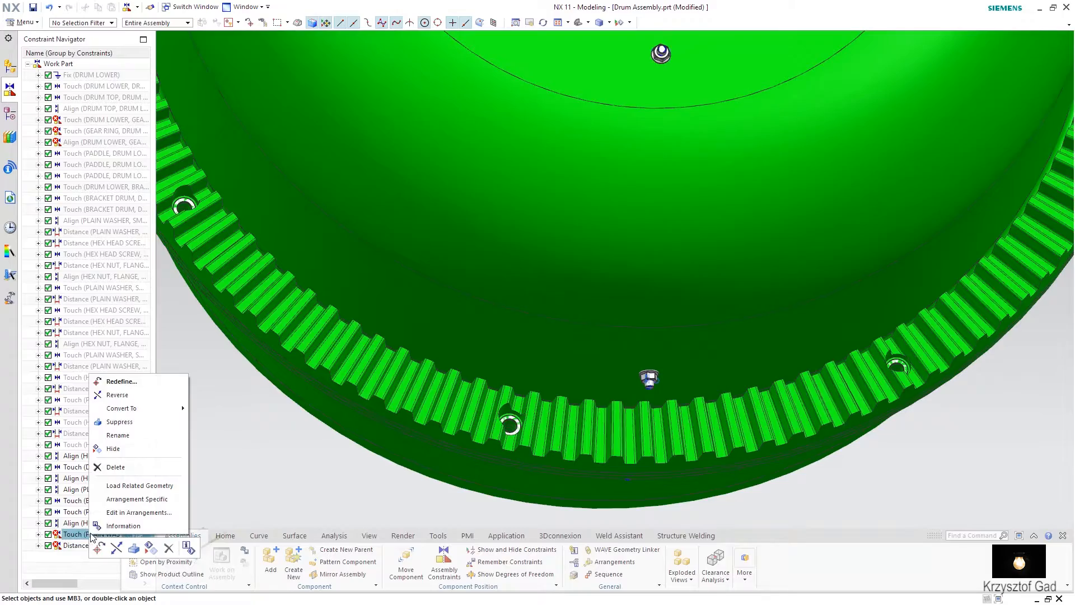
click(117, 549)
scroll(501, 392, up, 5)
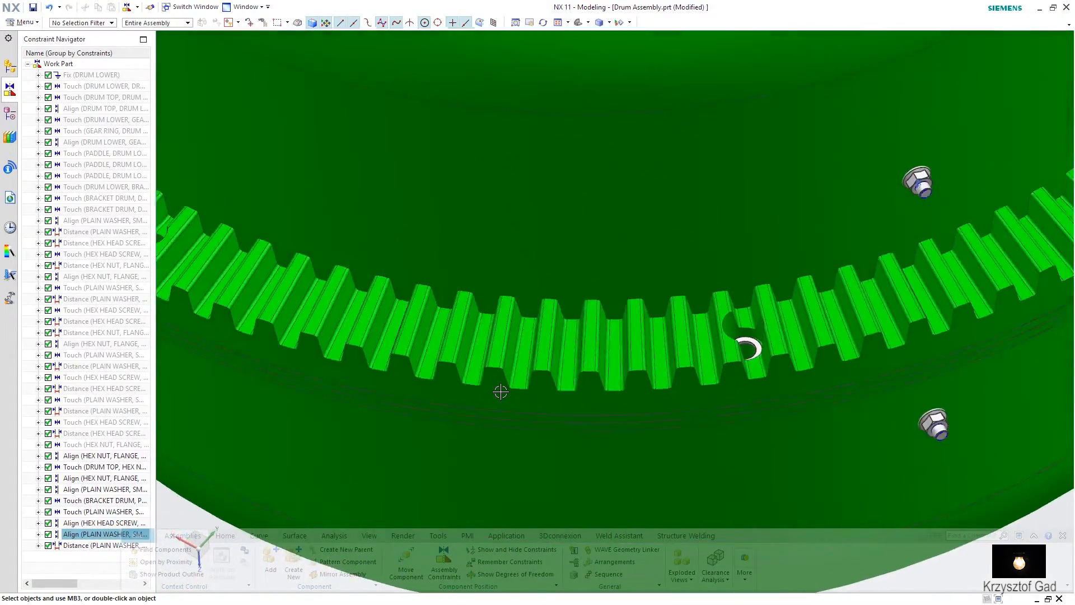
Step: Add a grade C DIN EN 24018 hex head screw, size M12 and length 45, positioned by constraints with Pattern after Add
click(9, 137)
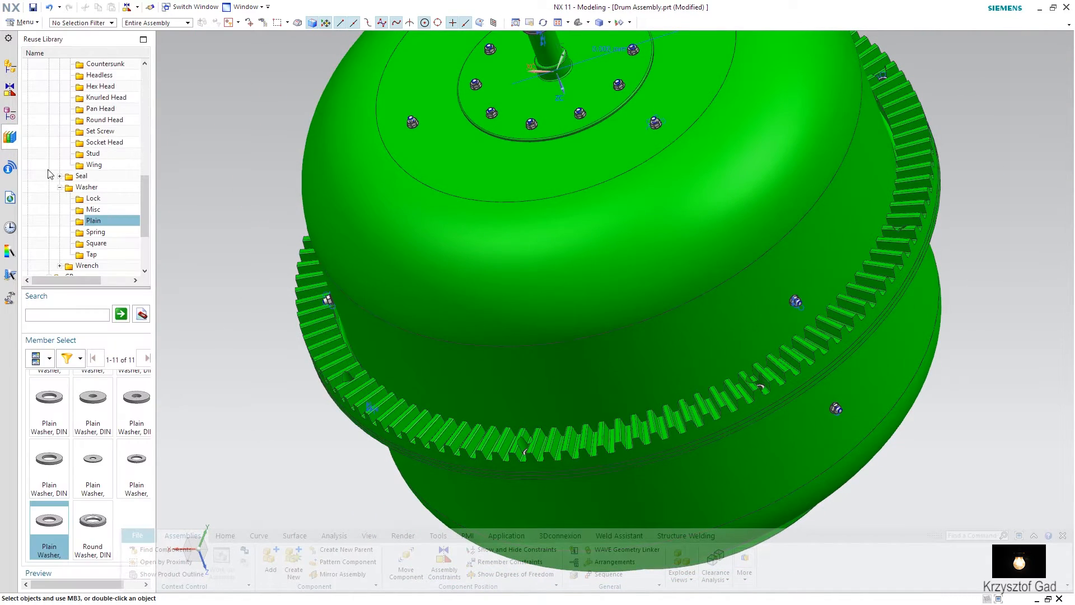
scroll(97, 191, up, 1)
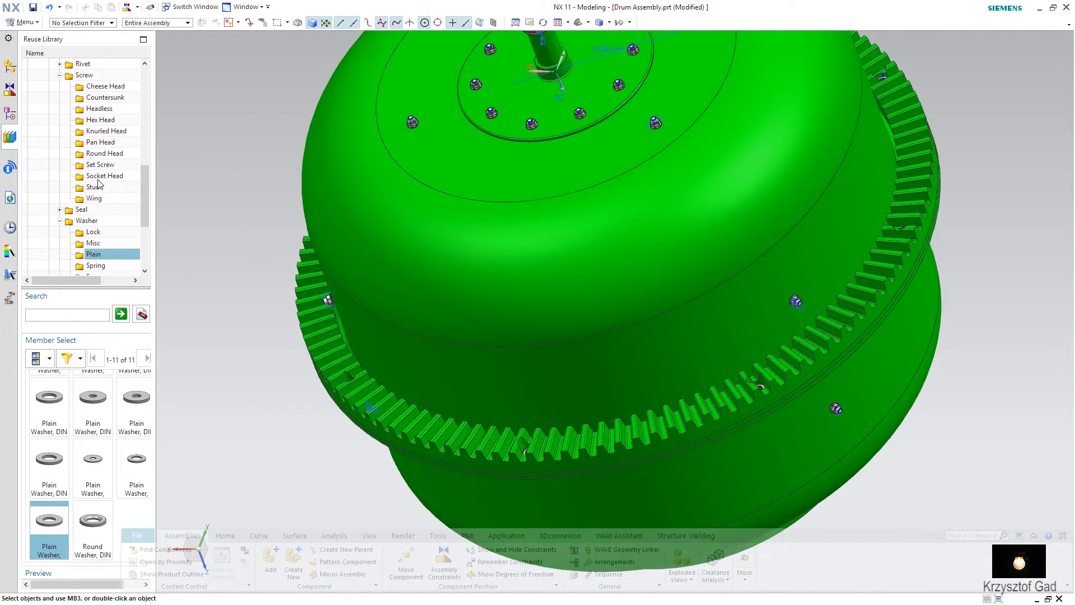
click(92, 120)
drag(50, 463, 220, 451)
middle_drag(246, 455, 426, 411)
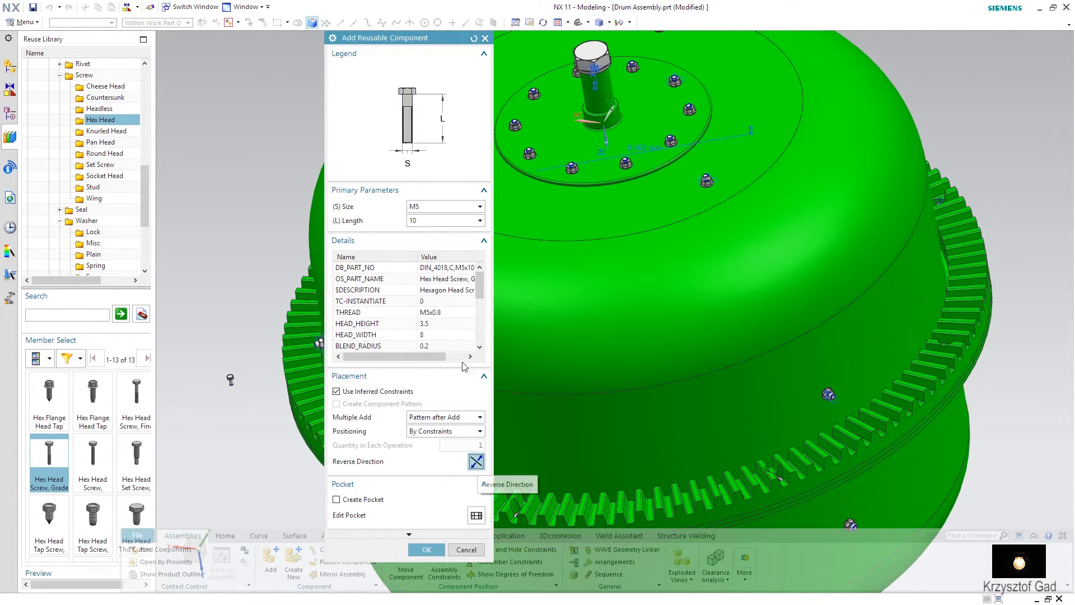
click(426, 206)
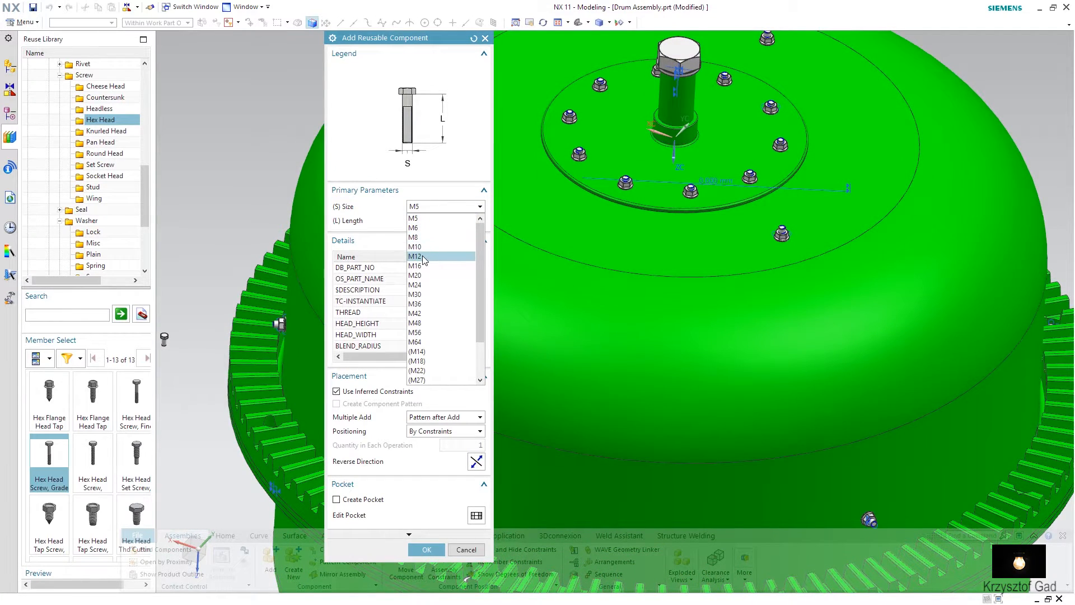
click(423, 257)
click(442, 220)
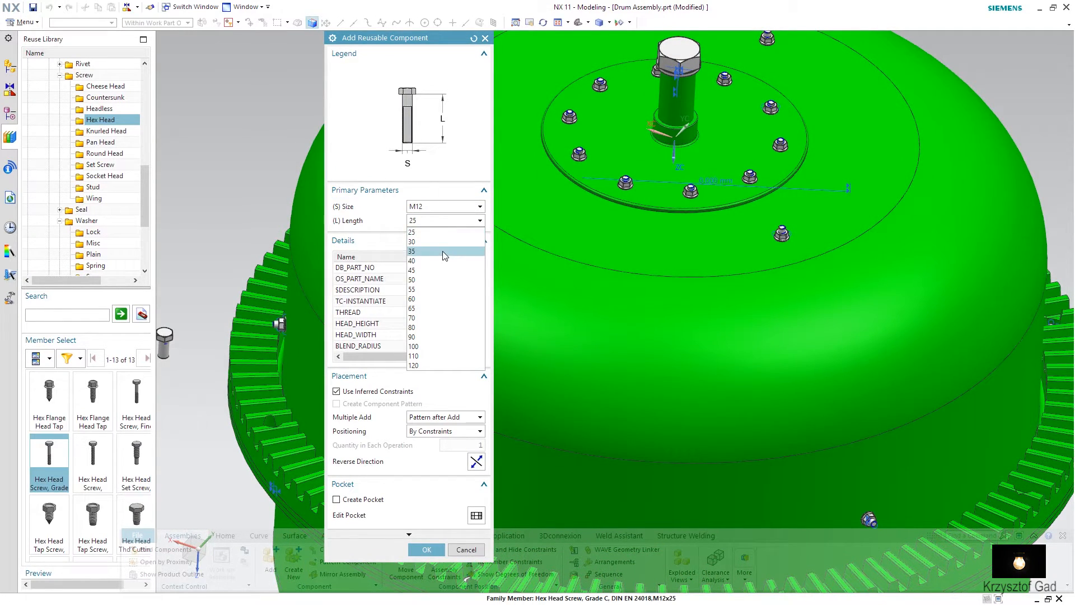
click(435, 265)
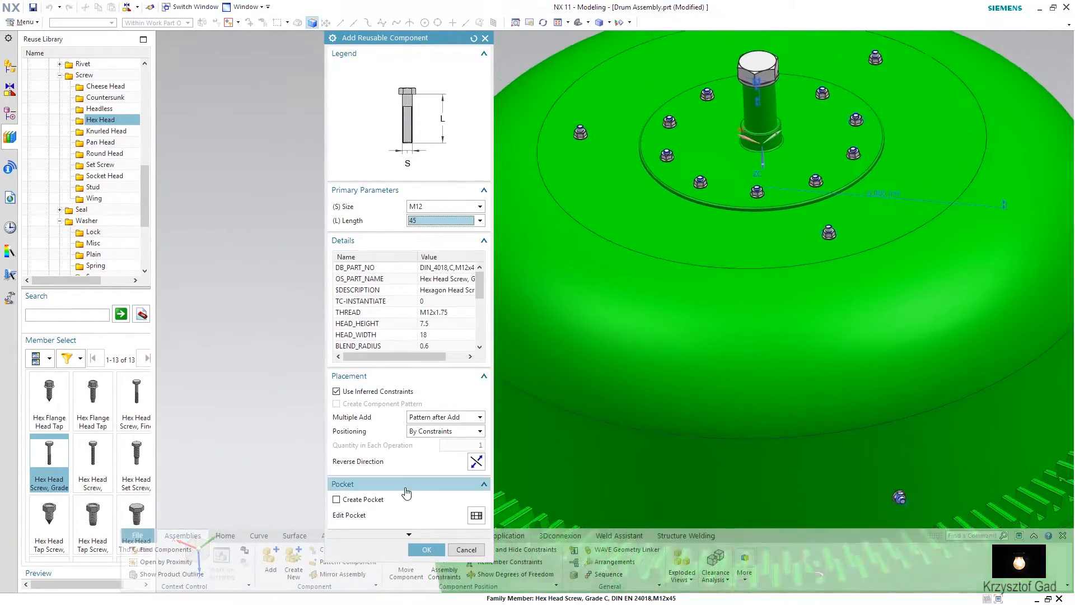
click(437, 550)
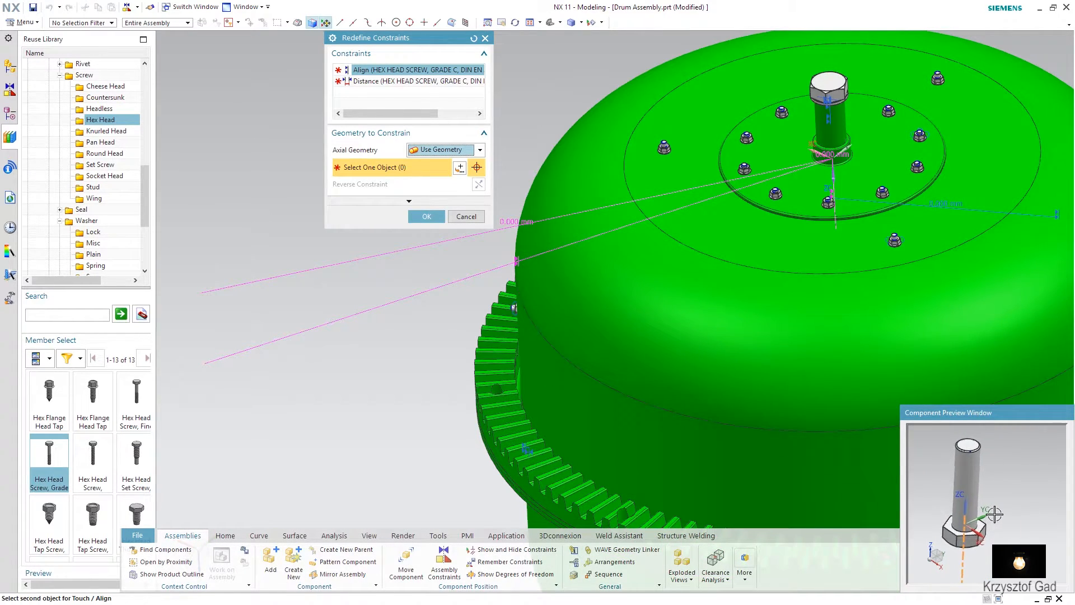
Step: Align the M12 screw with the gear ring's bolt hole and set its head at 0 mm distance from the washer face
middle_drag(994, 515, 990, 515)
middle_drag(642, 355, 667, 344)
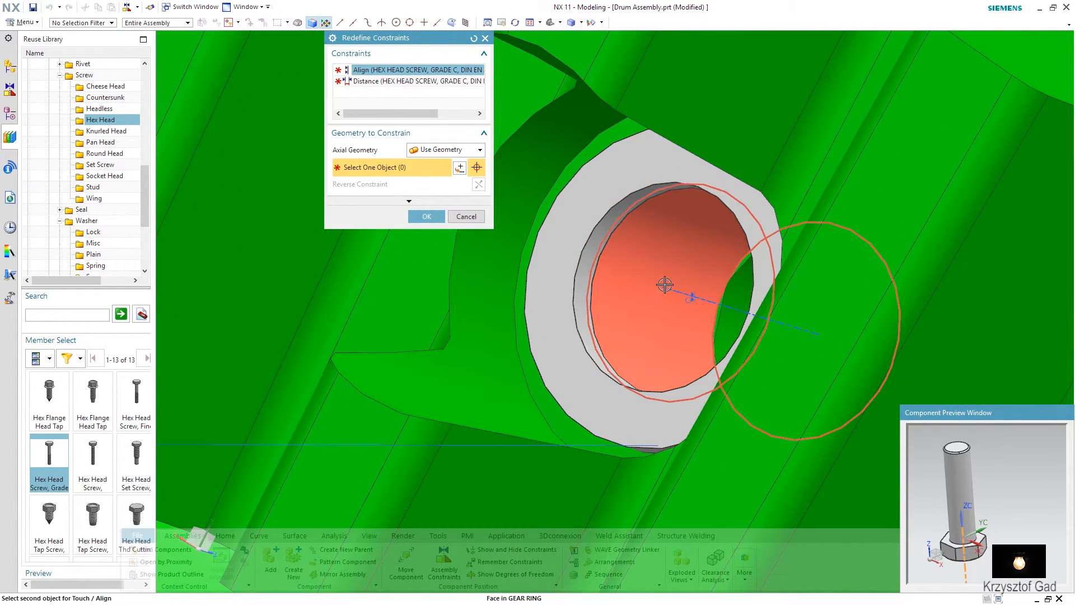
click(670, 289)
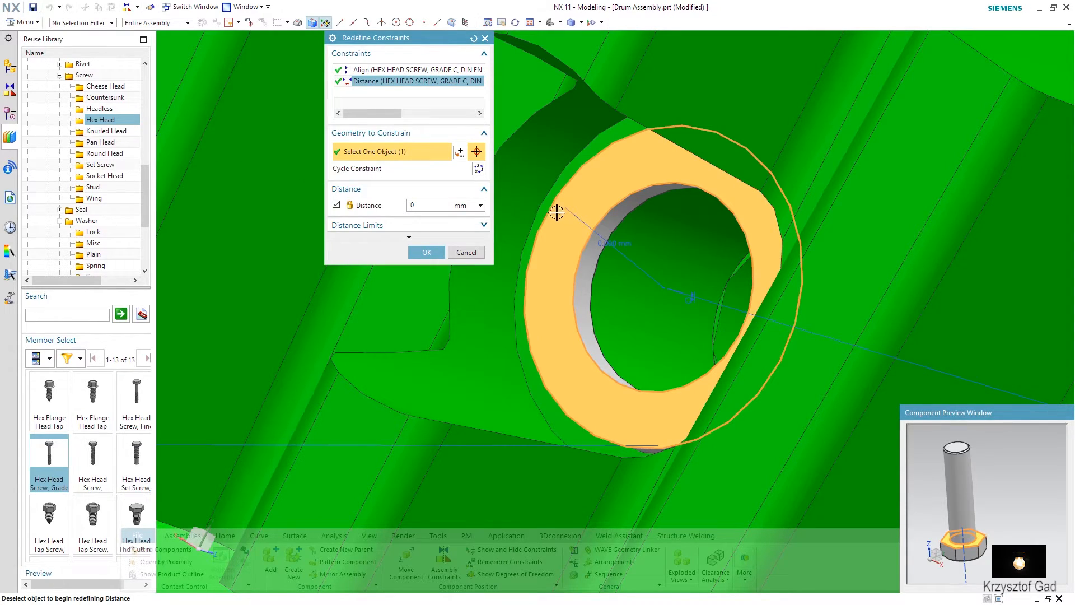
click(426, 252)
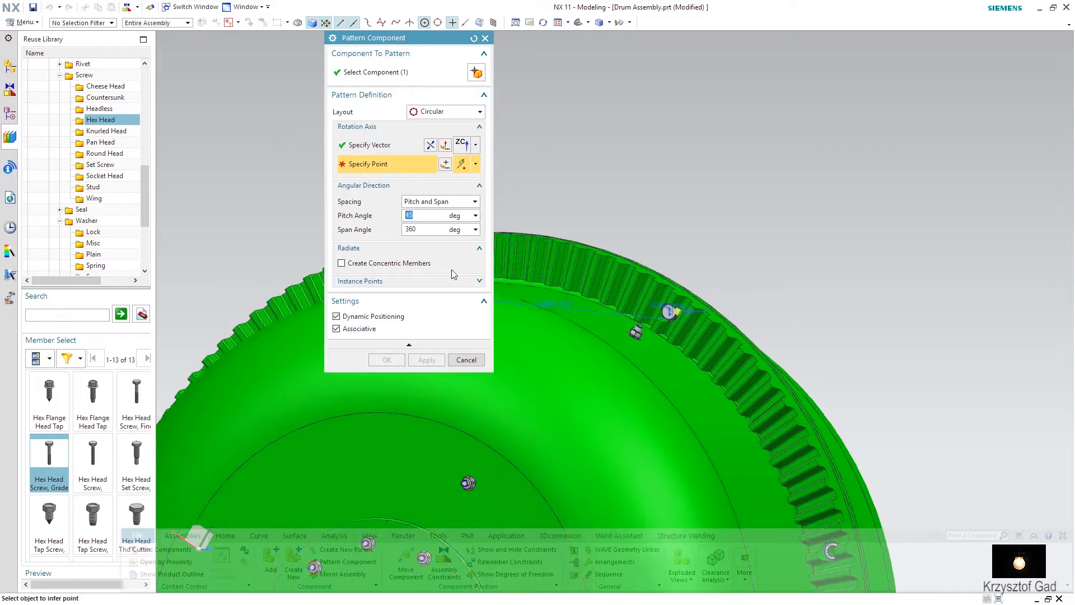
Step: Pattern the M12 screw circularly around the drum axis at 45° pitch over a 360° span
scroll(697, 274, down, 2)
middle_drag(706, 314, 696, 277)
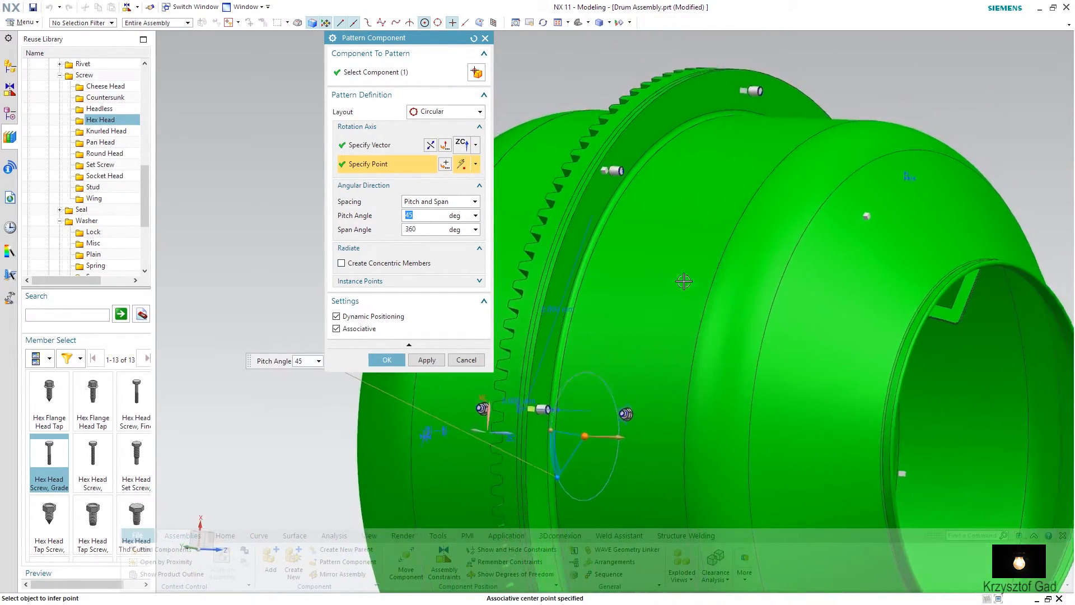
scroll(697, 278, down, 1)
click(386, 361)
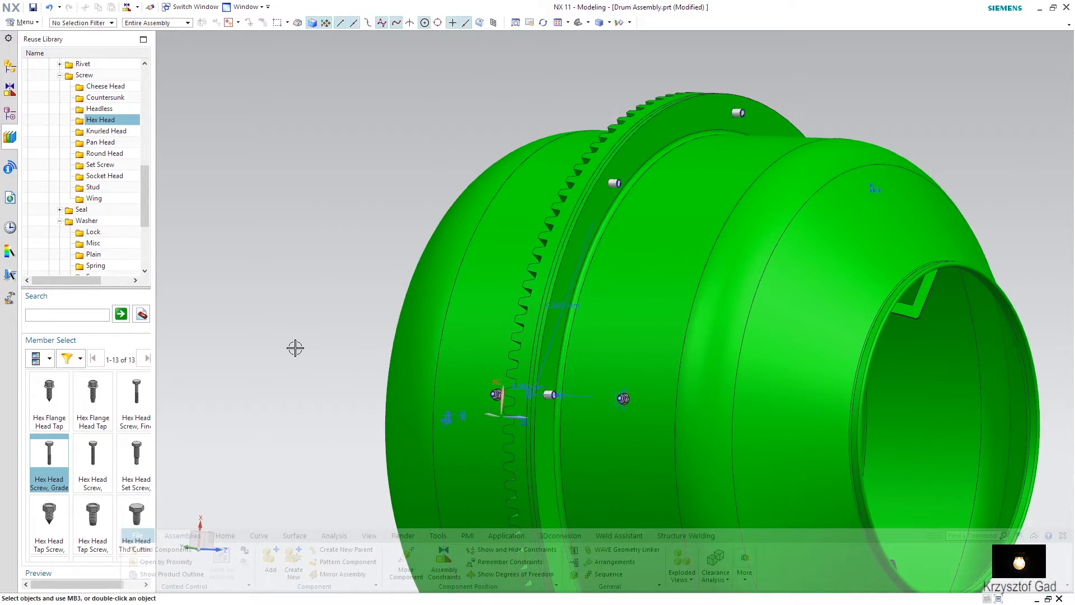
click(290, 341)
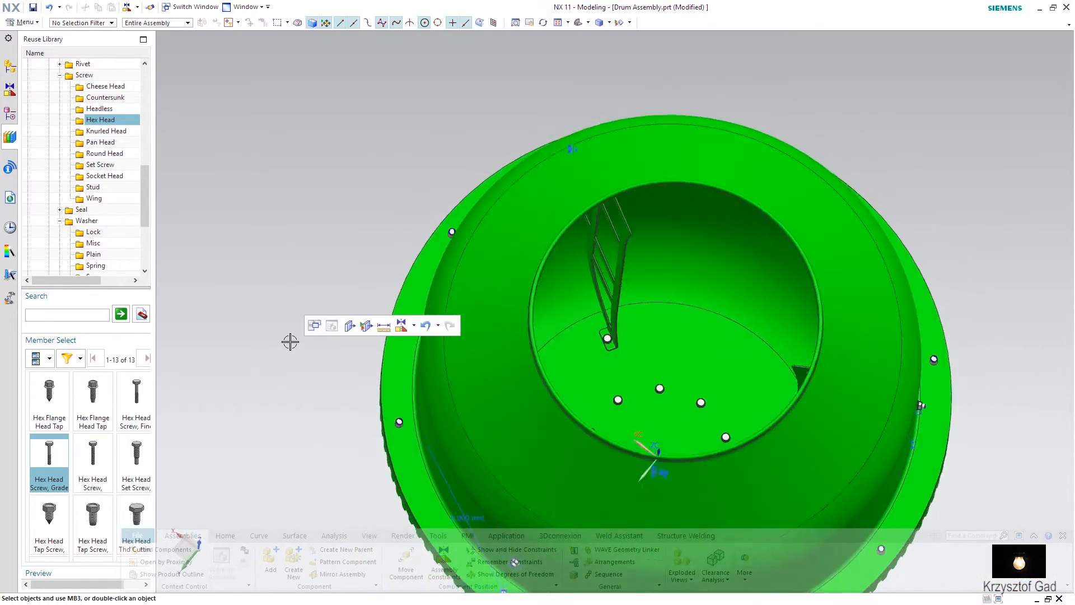
Step: Add a DIN hex flange nut, size M12X1.75, positioned by constraints with Pattern after Add
scroll(100, 222, up, 1)
scroll(100, 222, up, 3)
scroll(89, 186, up, 2)
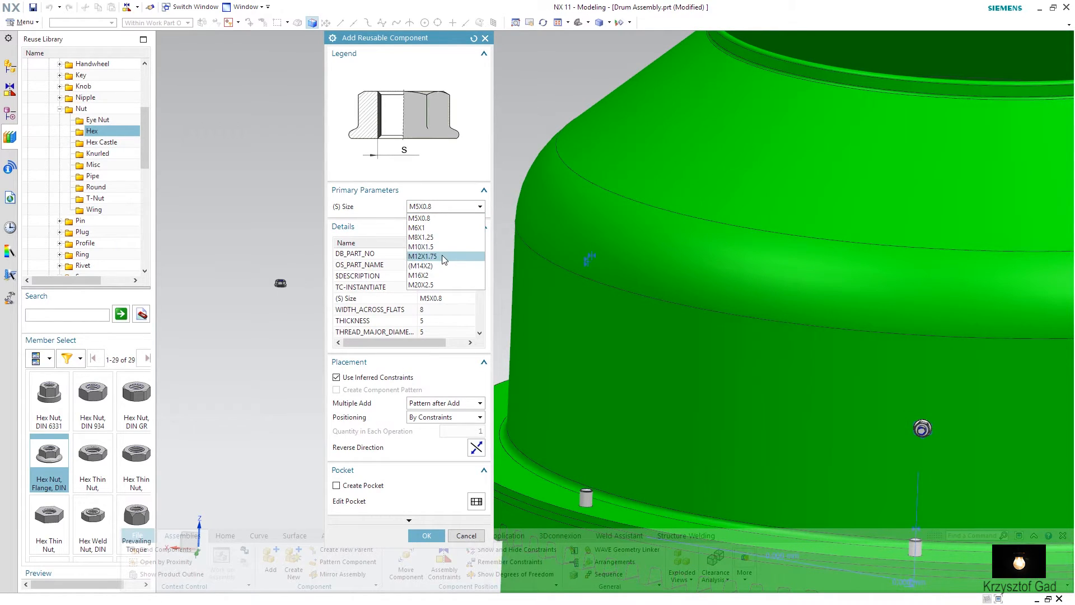
click(442, 256)
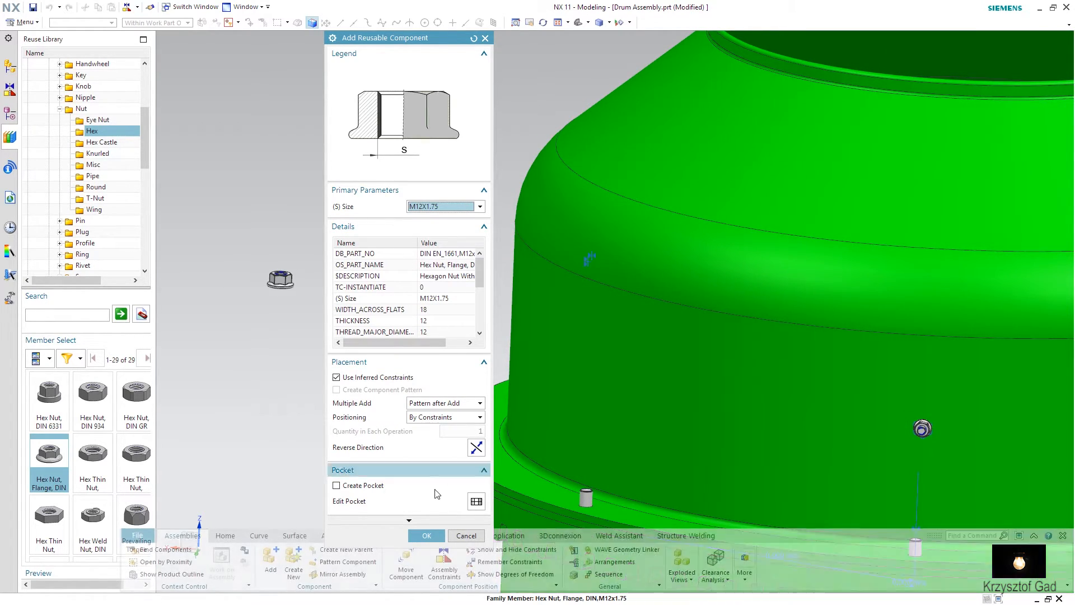
click(427, 535)
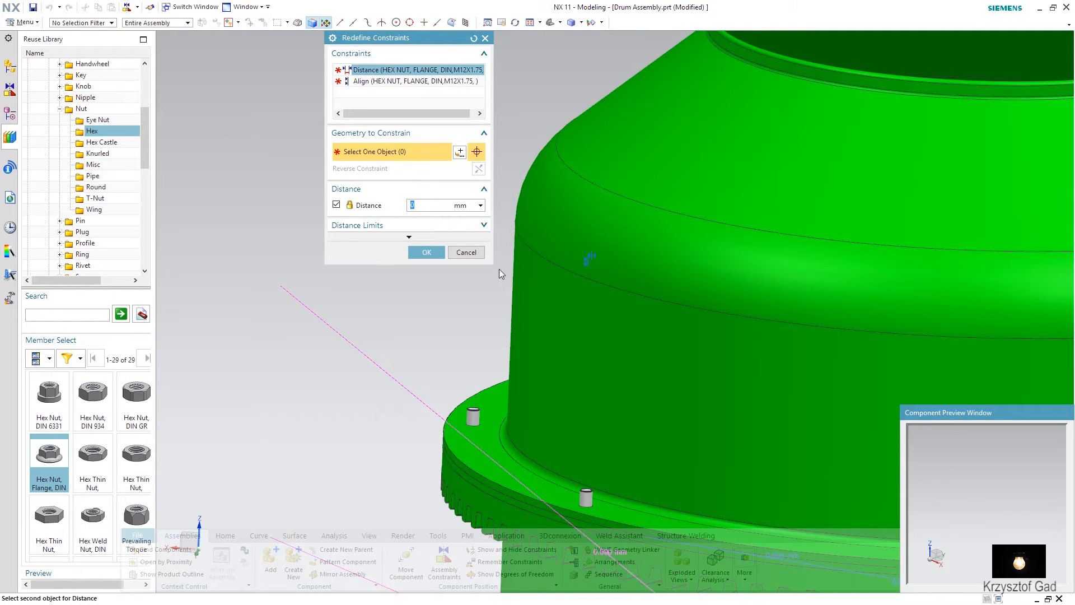
Step: Constrain the M12 nut to the drum's flange face and the screw's centerline, and pattern it circularly at 45° pitch over 360°
click(495, 437)
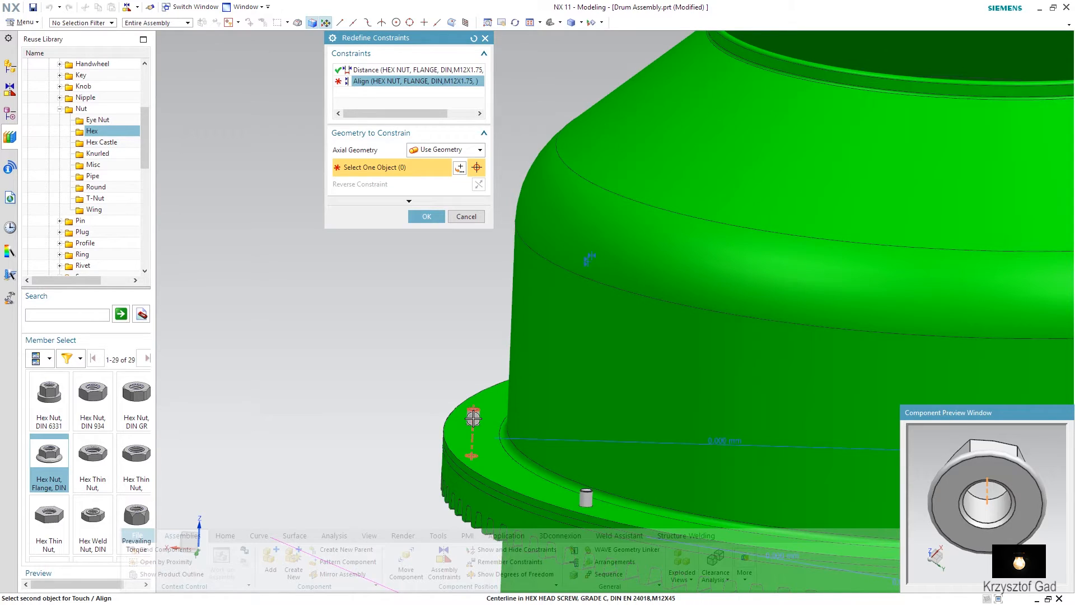
click(418, 215)
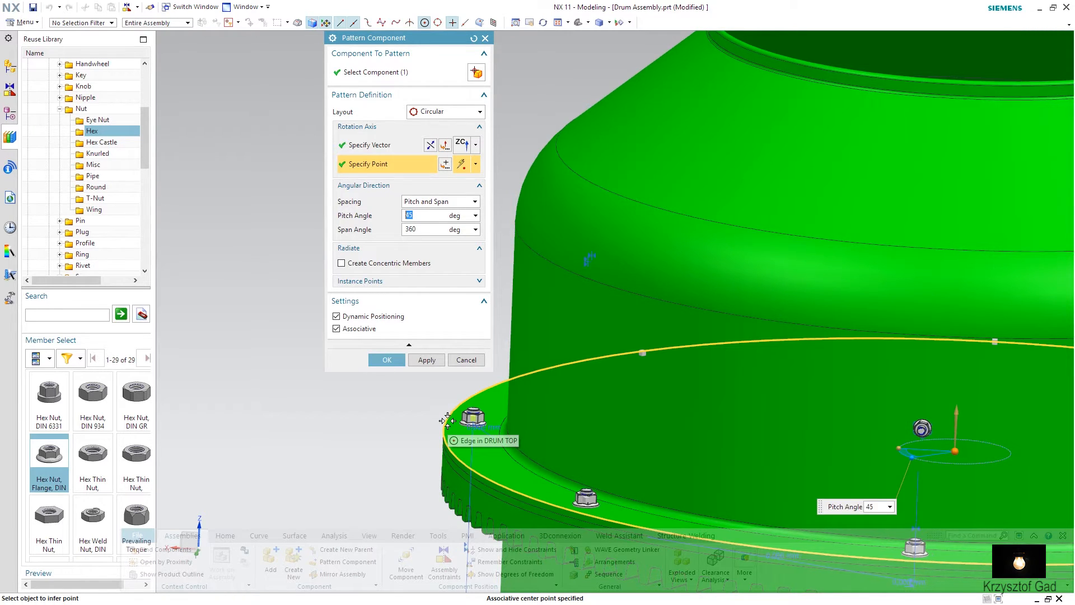
scroll(447, 420, down, 5)
middle_drag(446, 419, 420, 401)
click(419, 400)
click(384, 359)
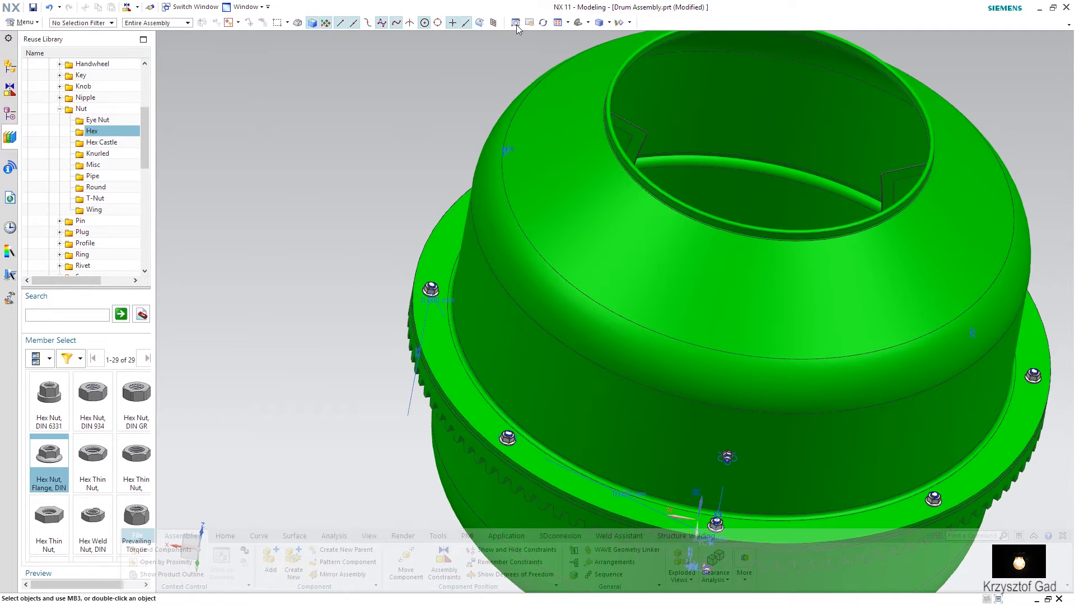
Step: Hide all assembly constraints in the drum model
click(618, 23)
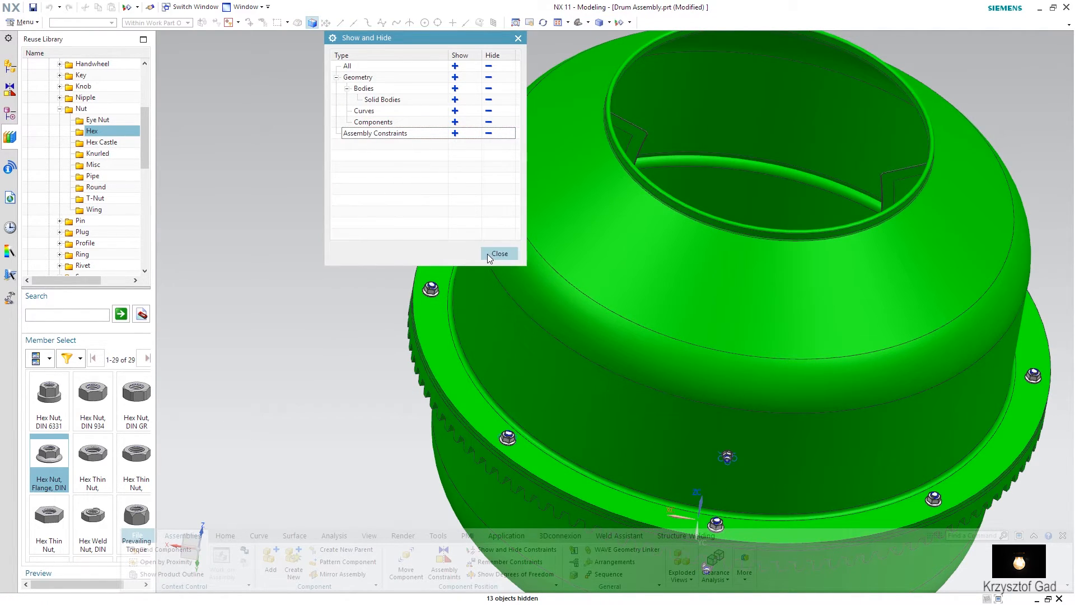
click(498, 254)
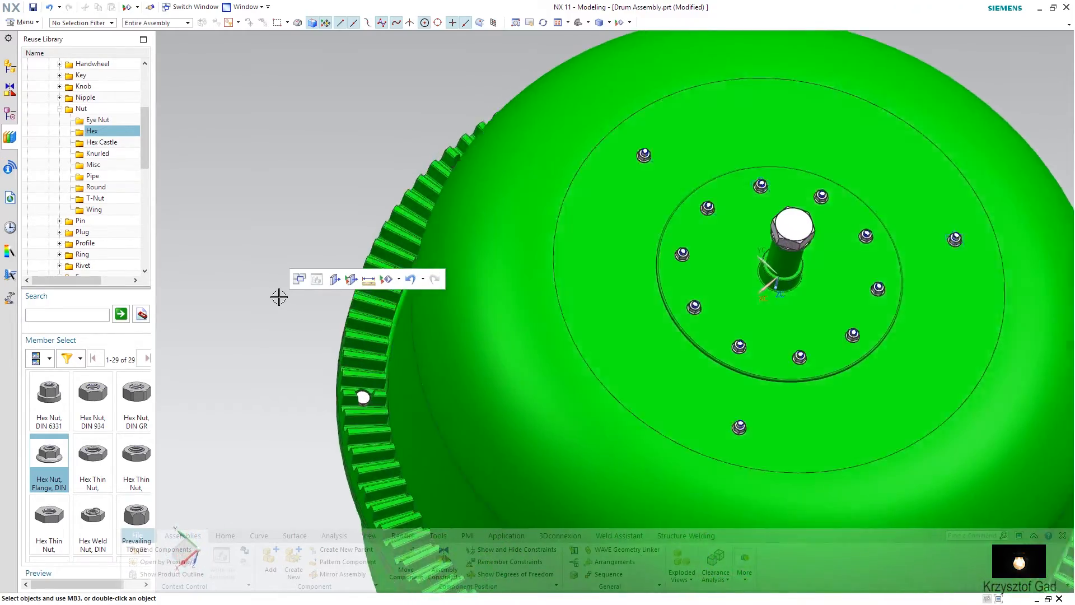